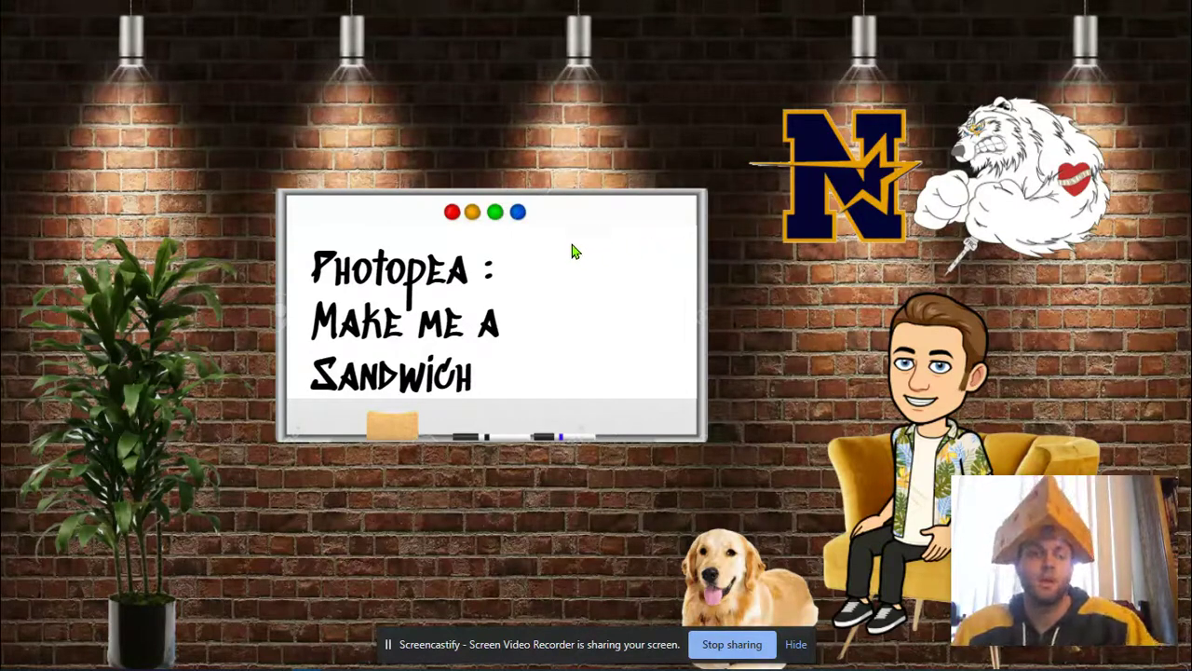
- Leave the slide presentation and open the Photopea online editor in a new browser tab
{"action": "key", "text": "Escape"}
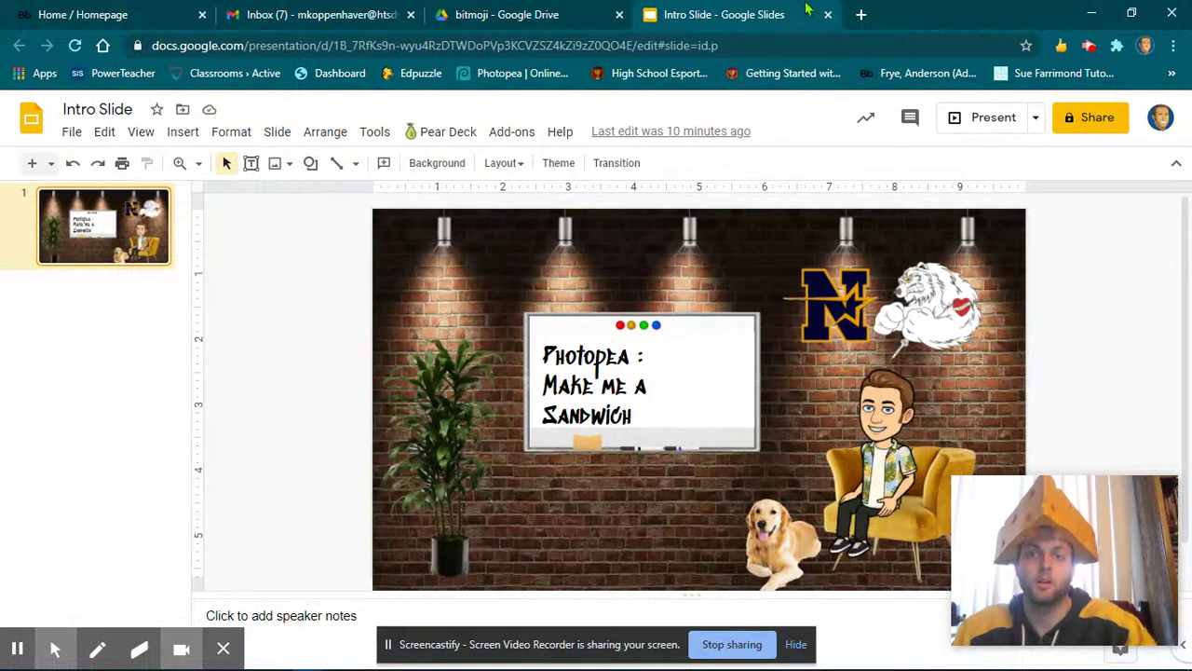
{"action": "left_click", "coordinate": [862, 15]}
{"action": "left_click", "coordinate": [513, 74]}
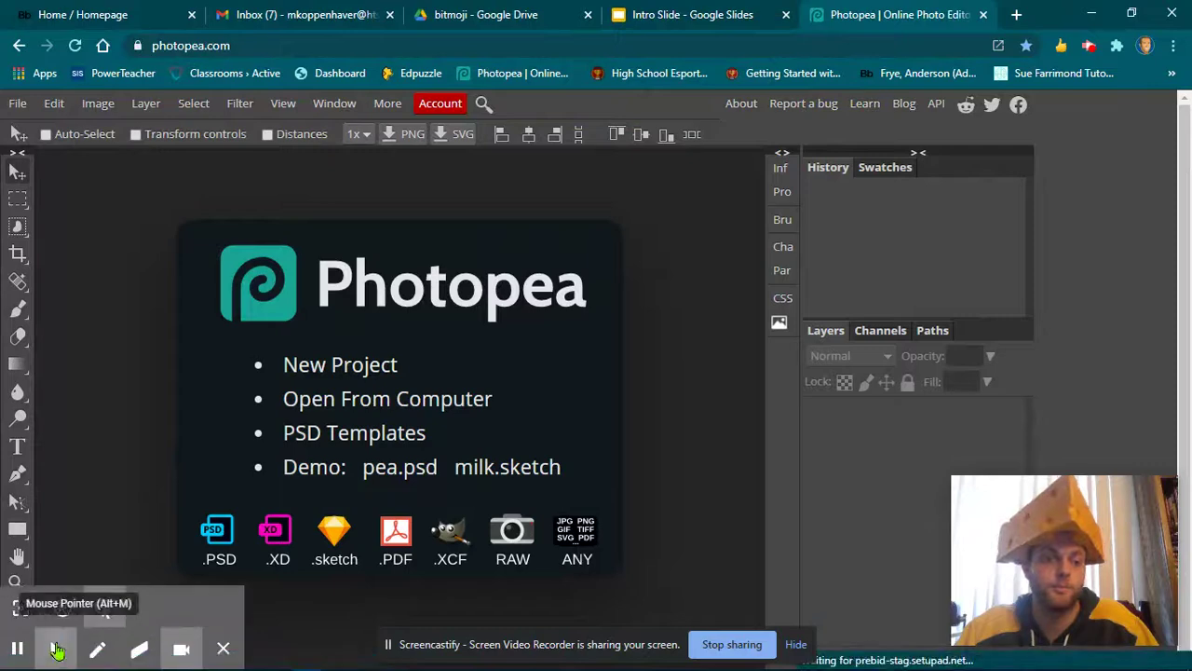
{"action": "left_click", "coordinate": [62, 607]}
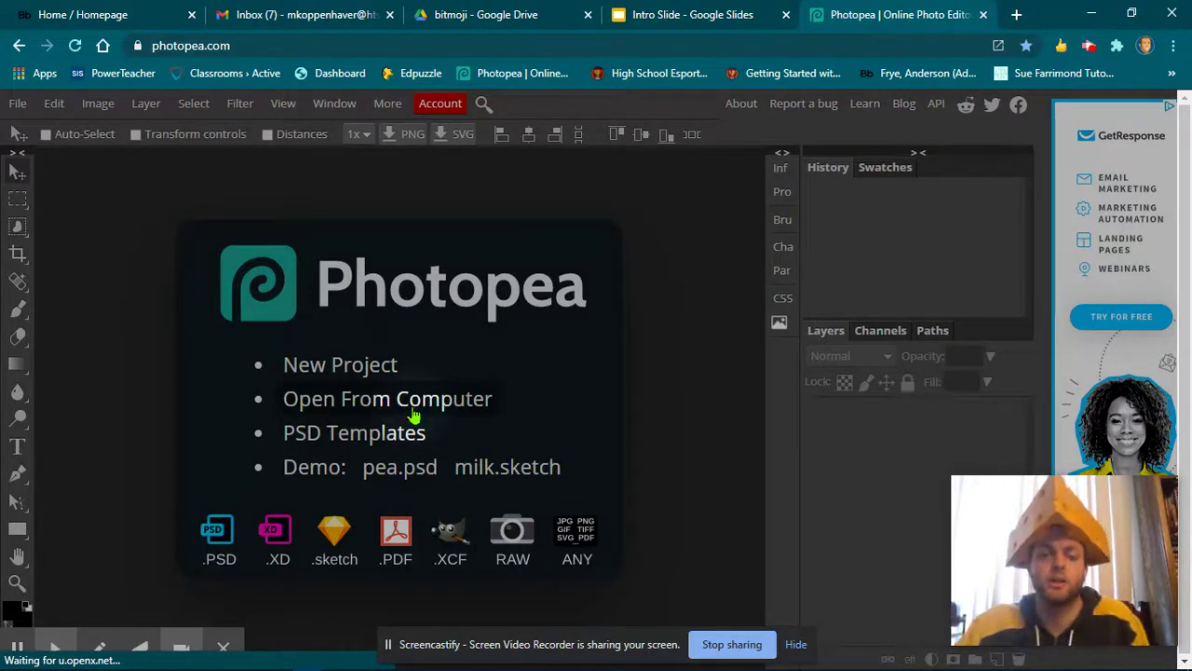
- Open the plate image from the Downloads folder as the base document
{"action": "left_click", "coordinate": [411, 414]}
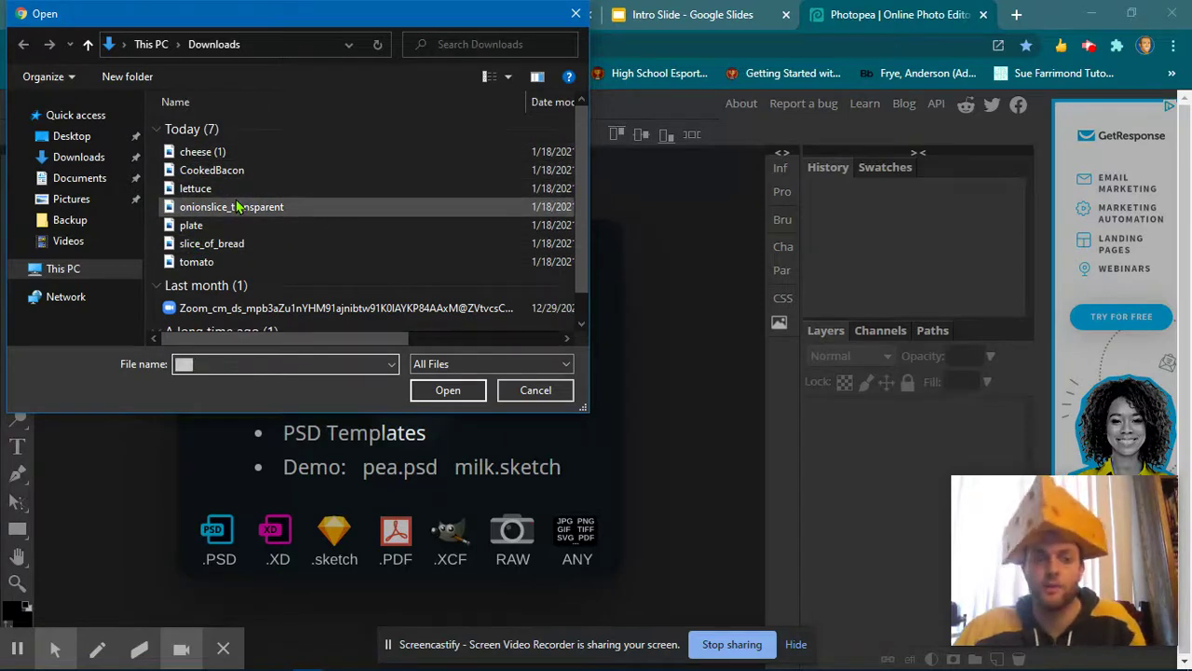
{"action": "left_click", "coordinate": [194, 232]}
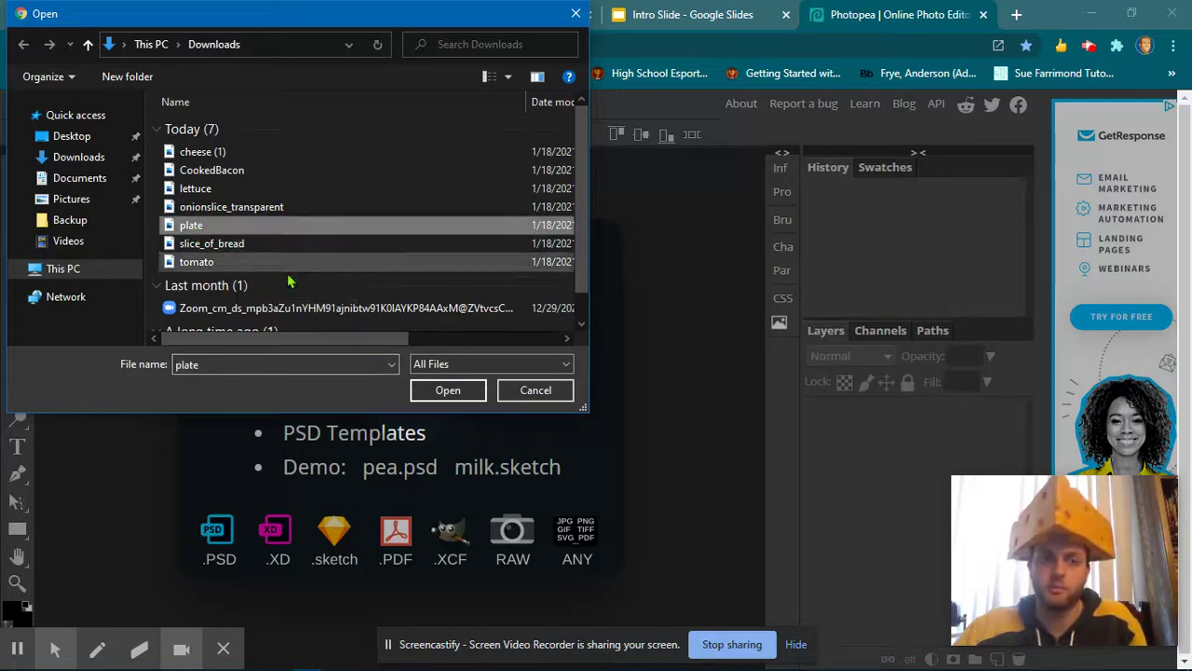
{"action": "left_click", "coordinate": [451, 389]}
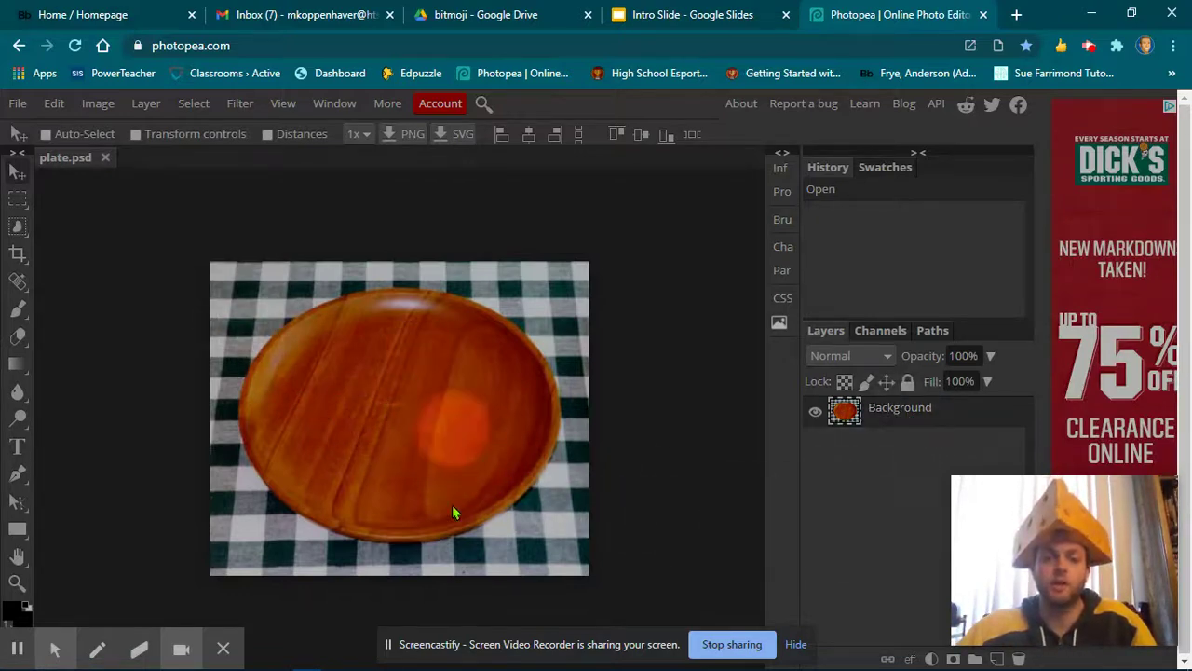
- Place the slice_of_bread image into the plate document as a new layer at its original size and position
{"action": "left_click", "coordinate": [18, 104]}
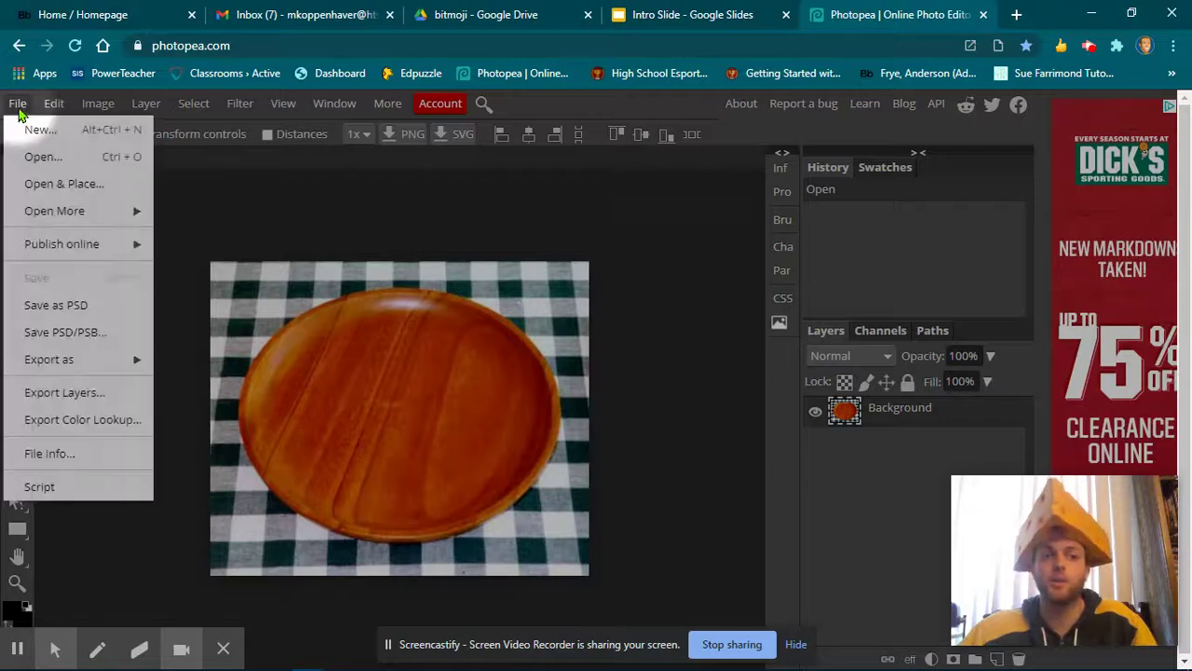
{"action": "left_click", "coordinate": [58, 185]}
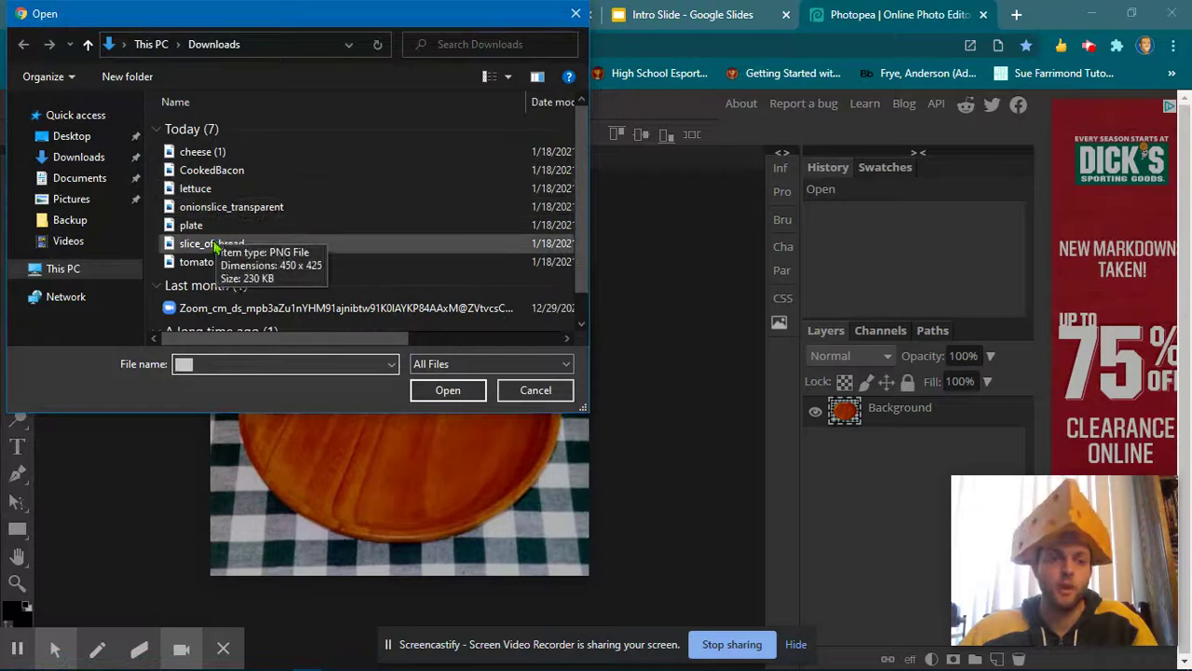
{"action": "left_click", "coordinate": [203, 246]}
{"action": "left_click", "coordinate": [436, 393]}
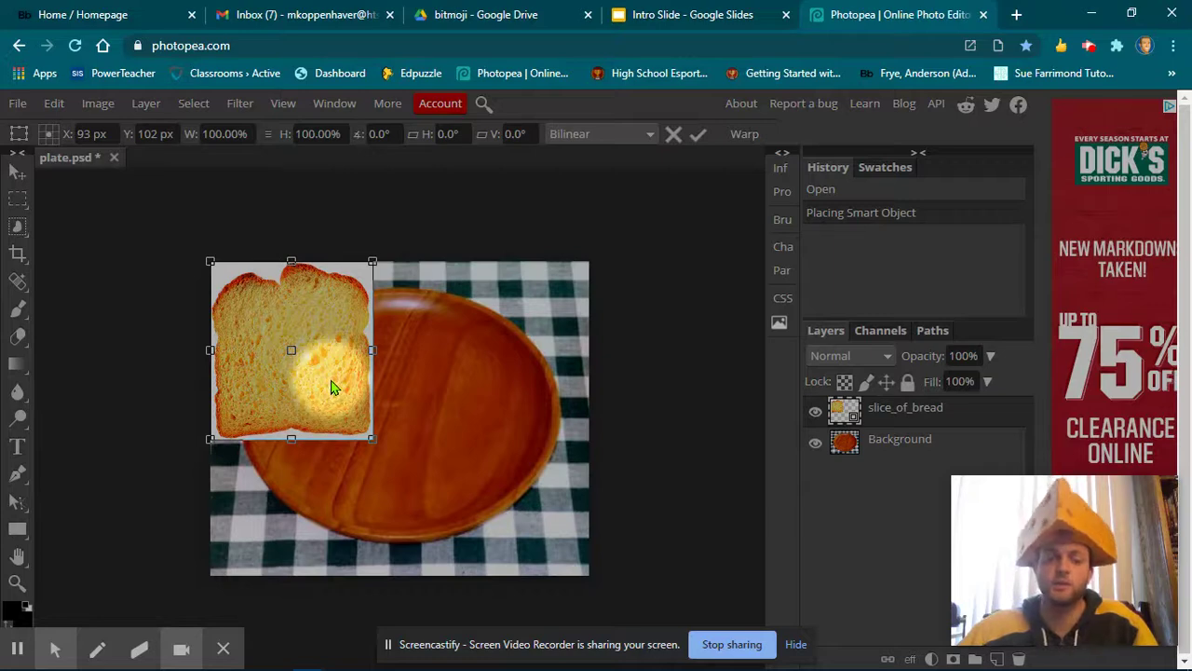
{"action": "left_click", "coordinate": [697, 136]}
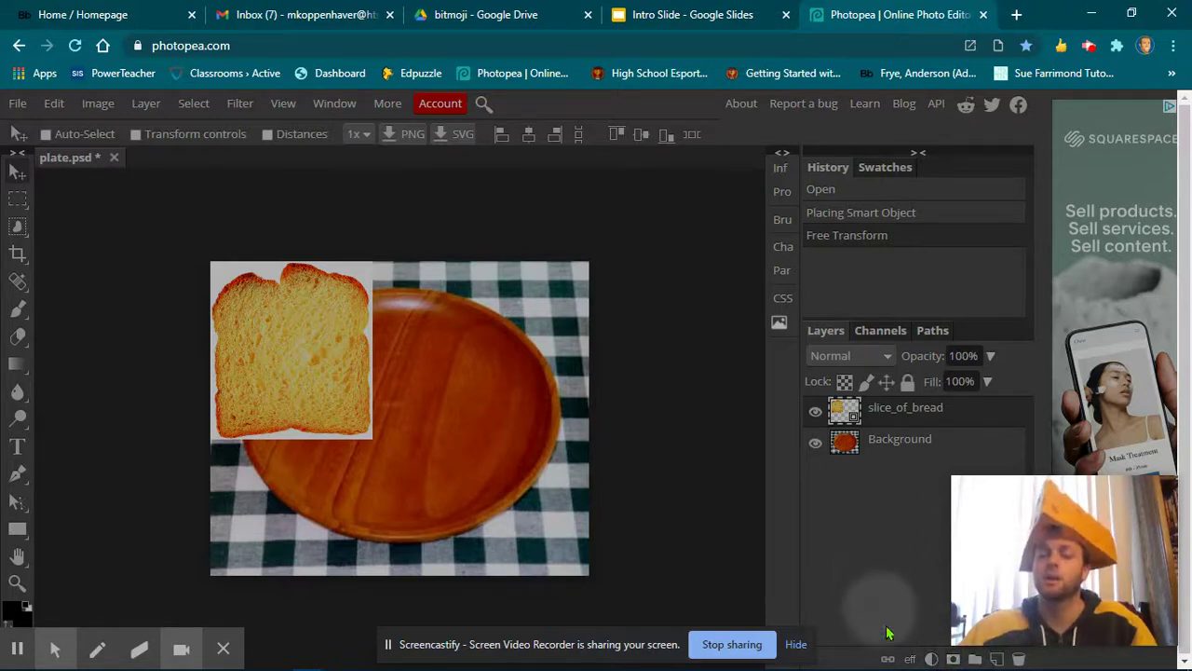
- Add a raster mask to the slice_of_bread layer and make the mask the active target
{"action": "left_click", "coordinate": [951, 658]}
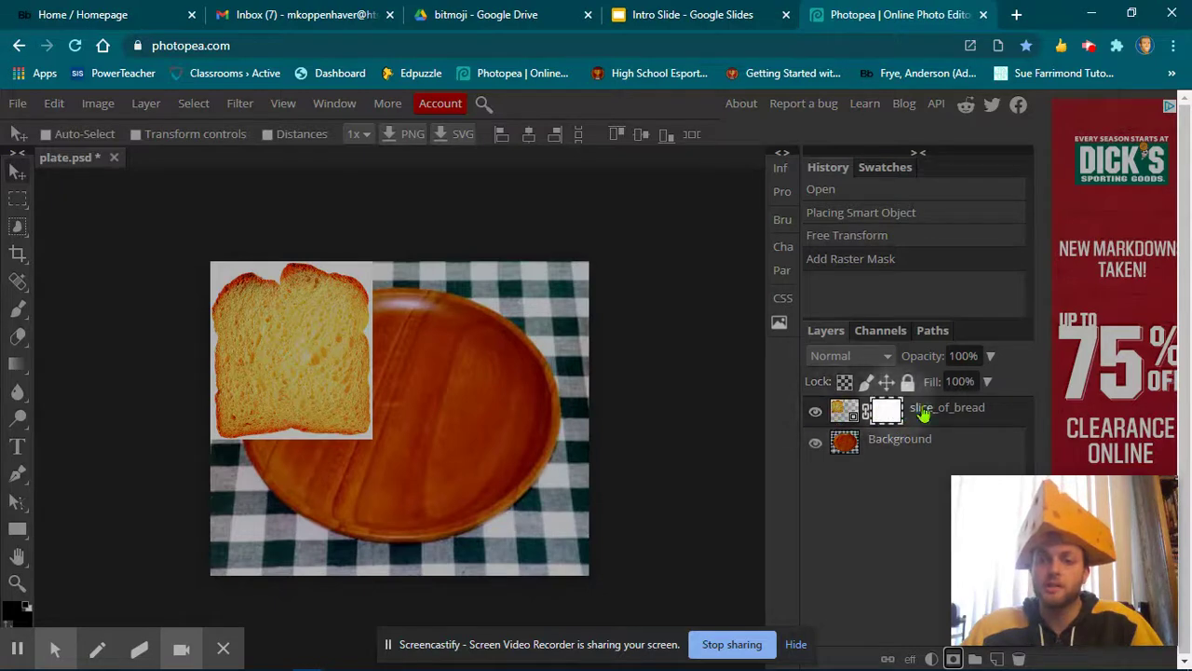
{"action": "left_click", "coordinate": [843, 415]}
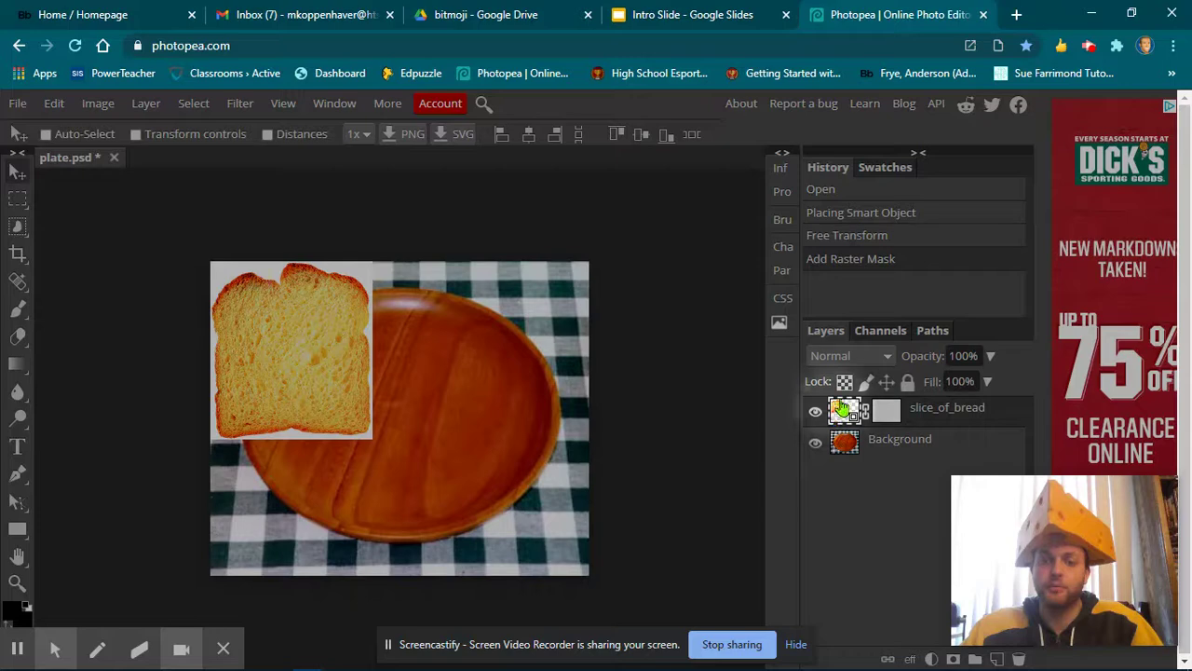
{"action": "left_click", "coordinate": [885, 412]}
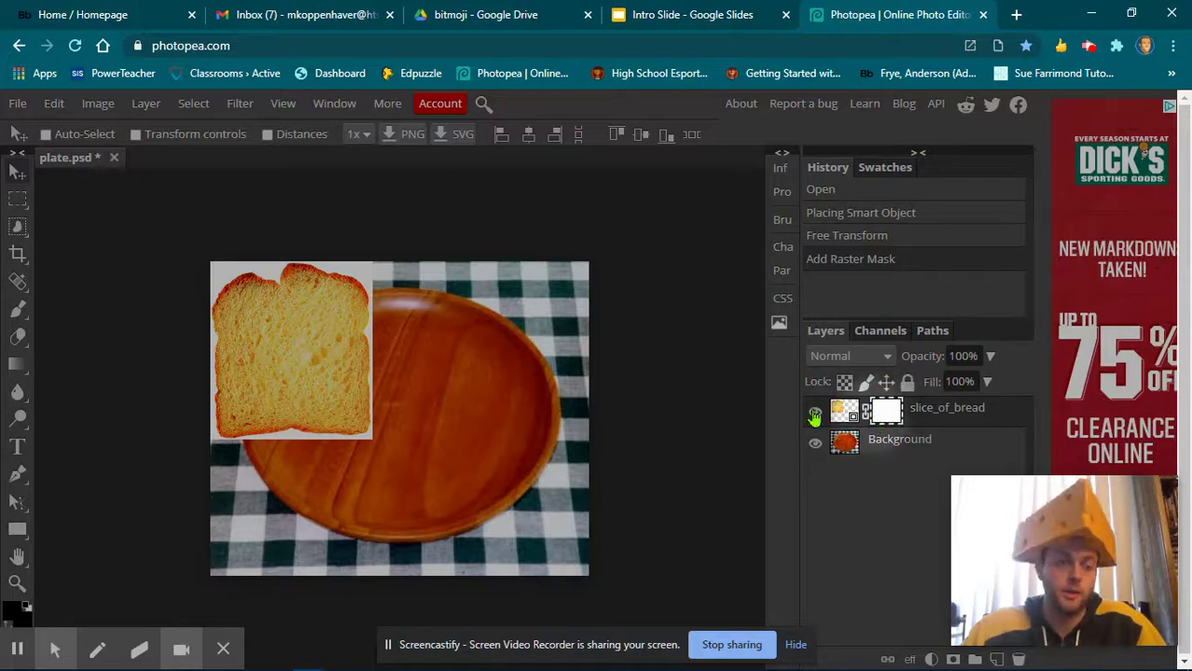
- Choose the Brush tool and set the foreground colour to black (000000)
{"action": "left_click", "coordinate": [16, 310]}
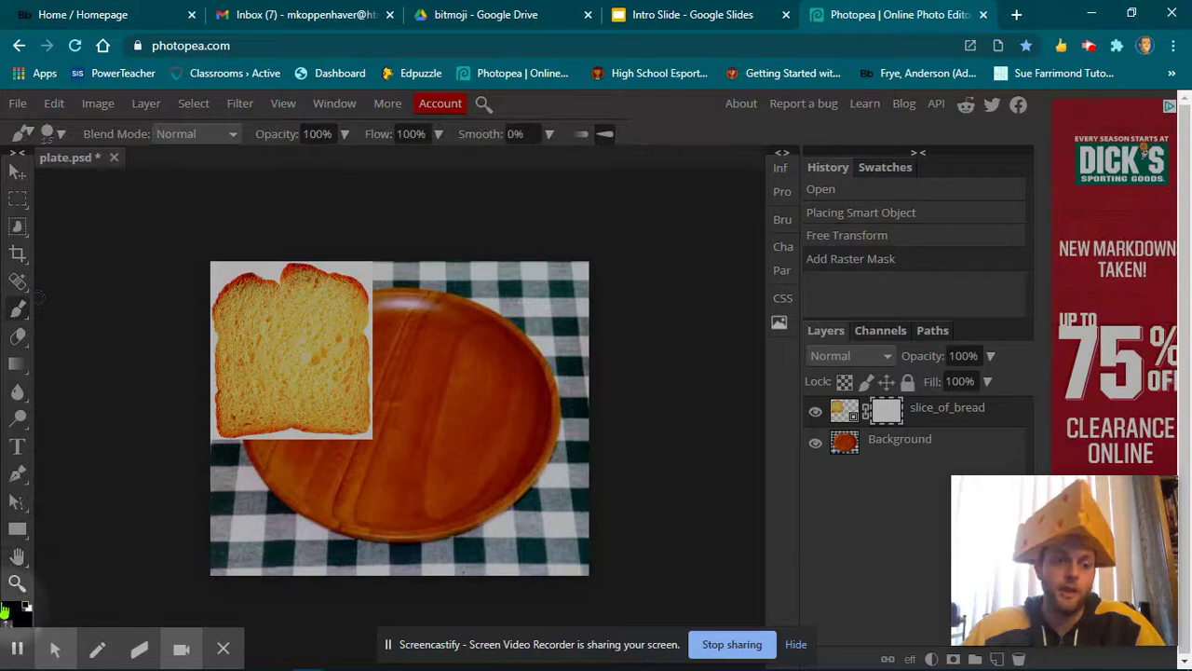
{"action": "left_click", "coordinate": [11, 611]}
{"action": "left_click", "coordinate": [258, 398]}
{"action": "left_click", "coordinate": [155, 483]}
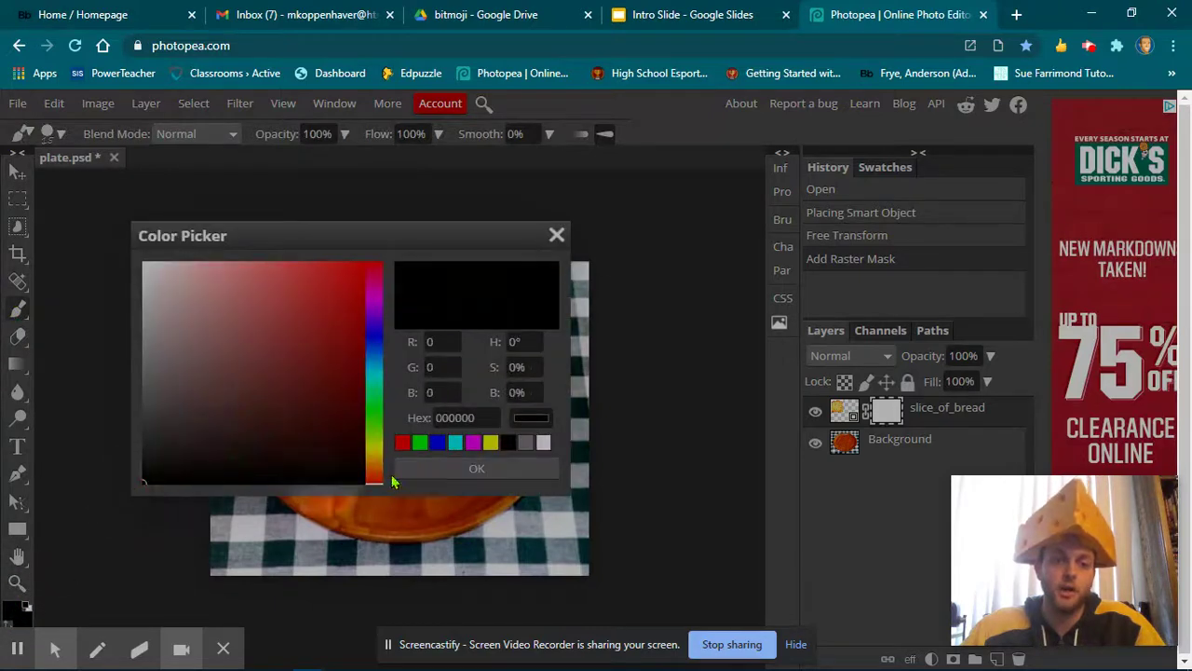
{"action": "left_click", "coordinate": [424, 469]}
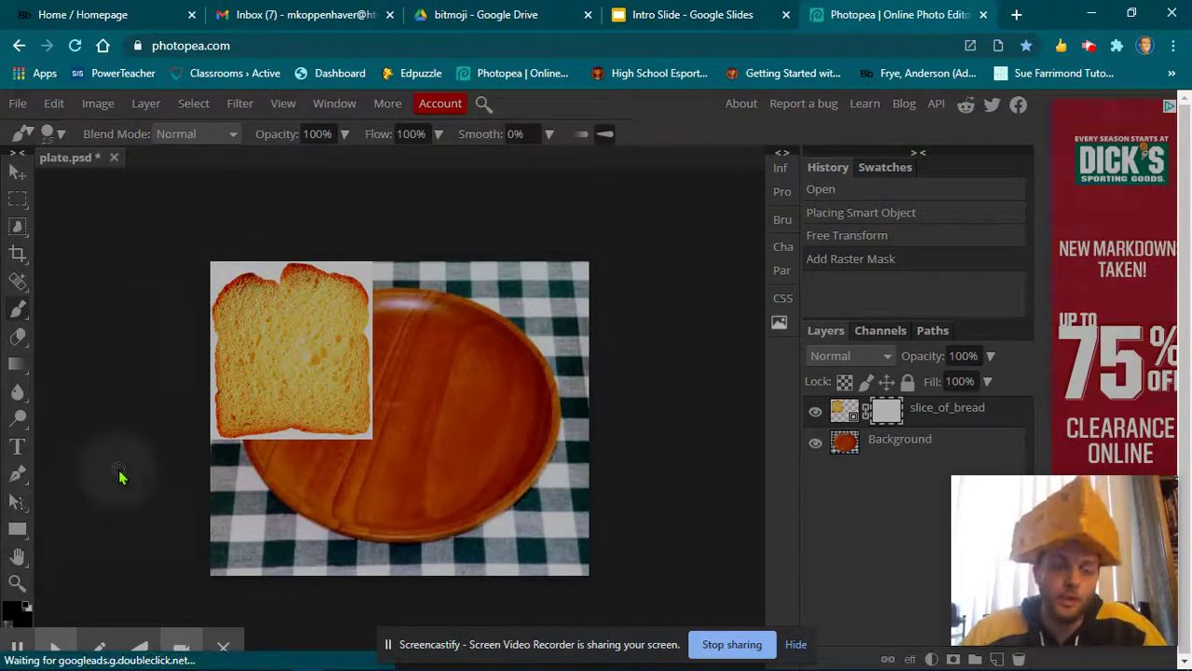
- Set the brush size to 36 px and paint on the mask to hide the white background around the bread slice
{"action": "scroll", "coordinate": [118, 470], "scroll_direction": "up", "scroll_amount": 2}
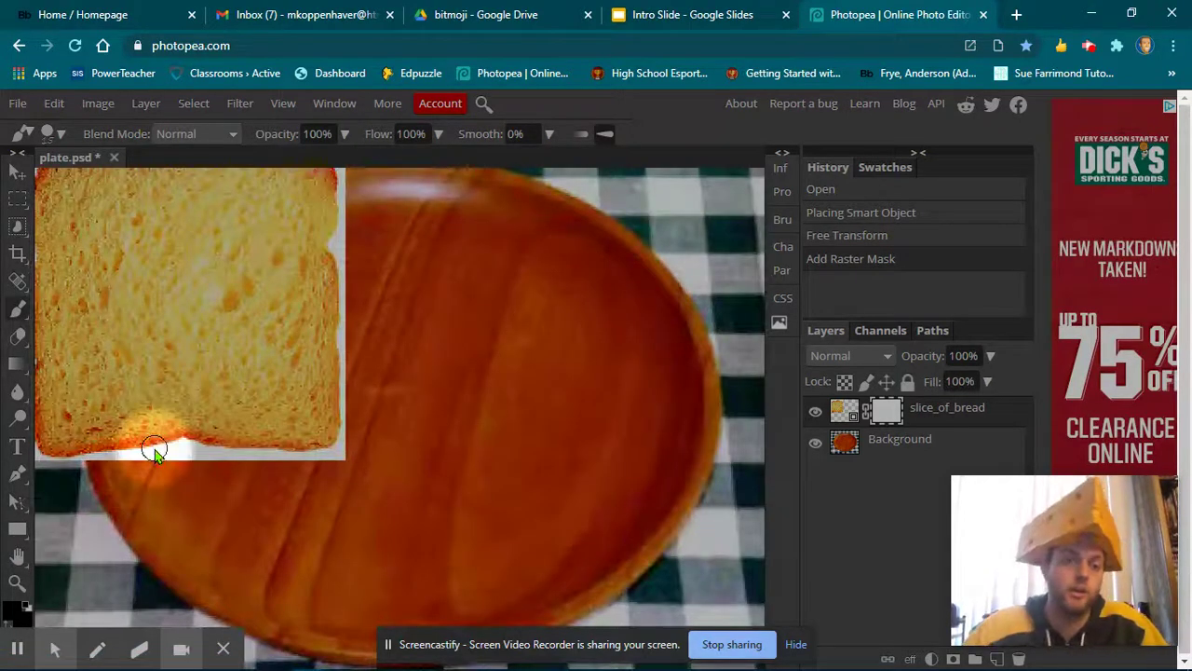
{"action": "scroll", "coordinate": [153, 450], "scroll_direction": "up", "scroll_amount": 1}
{"action": "left_click", "coordinate": [16, 556]}
{"action": "left_click_drag", "start_coordinate": [88, 471], "coordinate": [249, 462]}
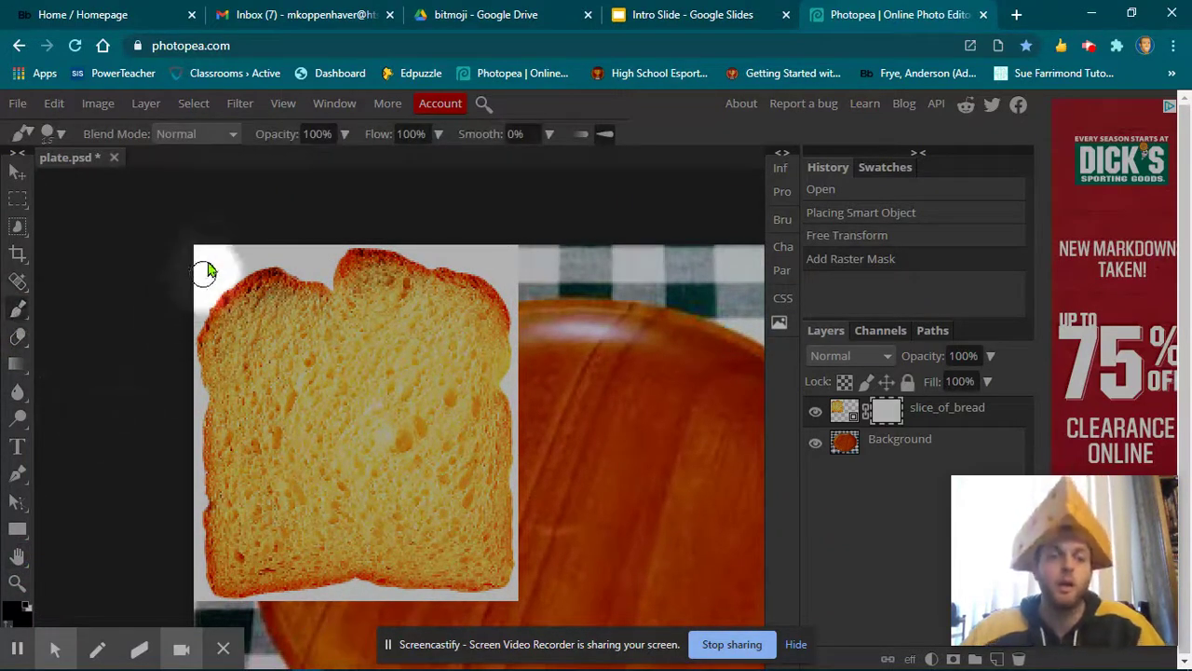
{"action": "left_click", "coordinate": [51, 135]}
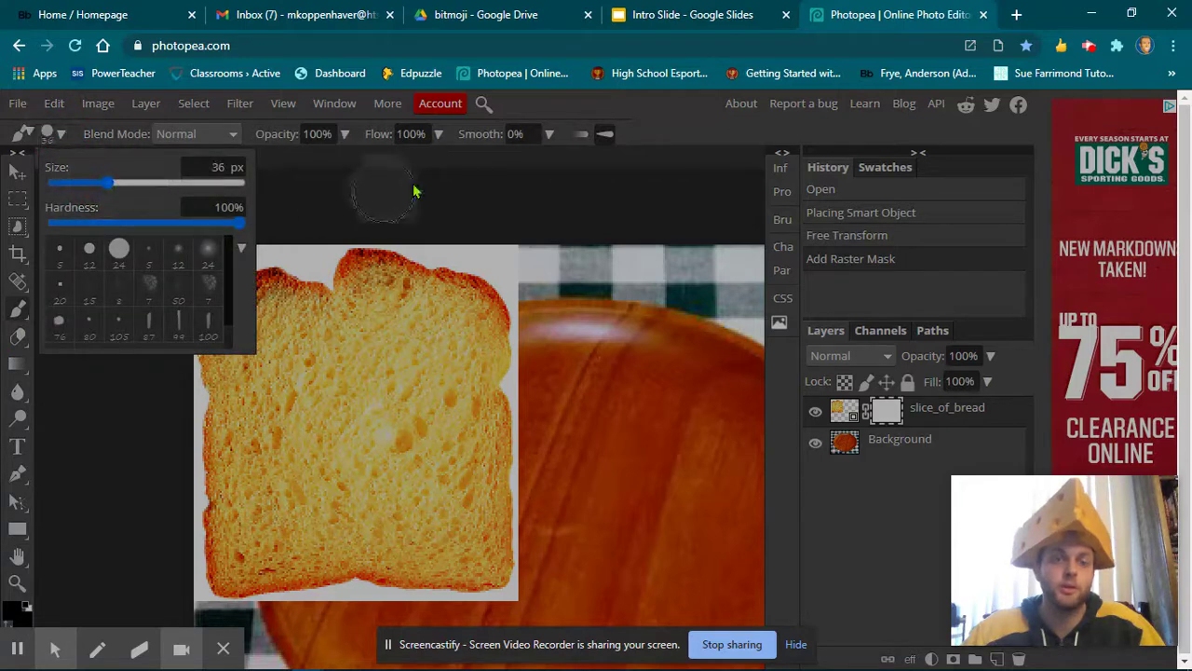
{"action": "left_click", "coordinate": [698, 136]}
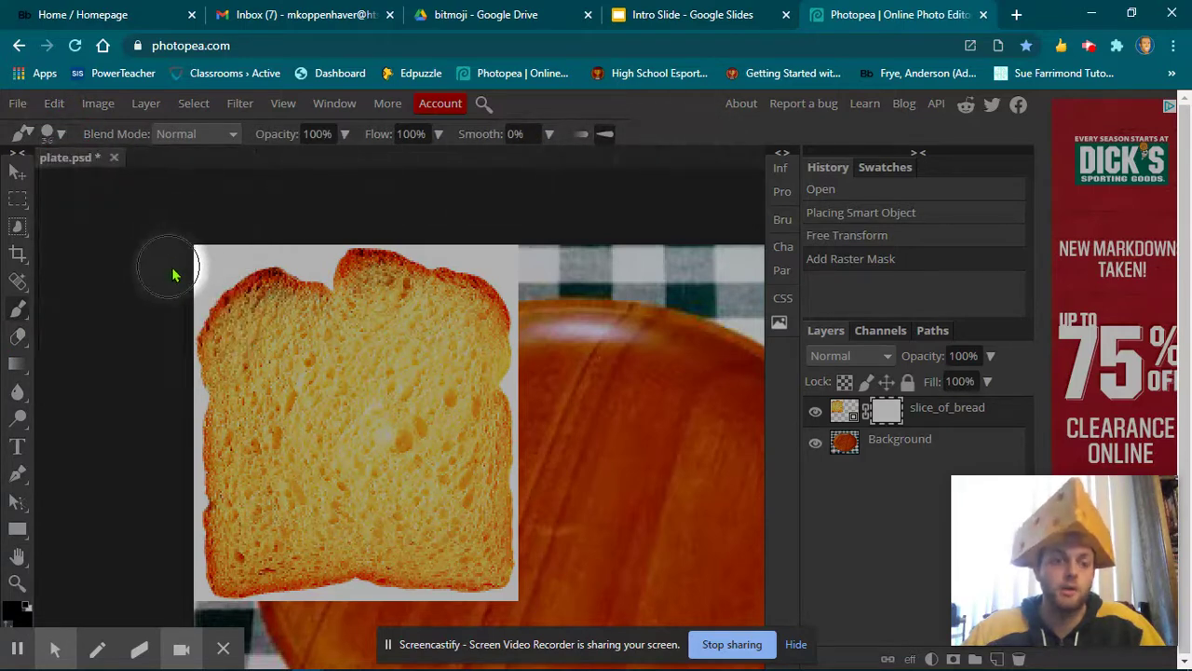
{"action": "mouse_move", "coordinate": [189, 268]}
{"action": "left_mouse_down"}
{"action": "mouse_move", "coordinate": [255, 241]}
{"action": "mouse_move", "coordinate": [198, 285]}
{"action": "mouse_move", "coordinate": [172, 375]}
{"action": "left_mouse_up"}
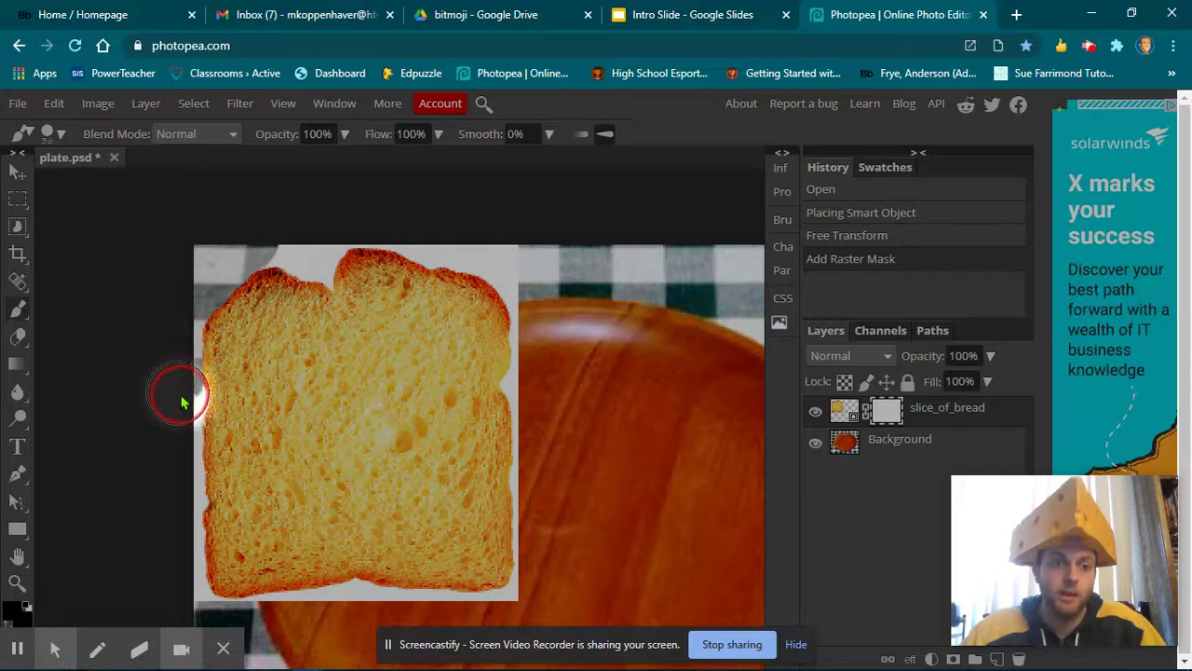
{"action": "left_click_drag", "start_coordinate": [178, 428], "coordinate": [174, 459]}
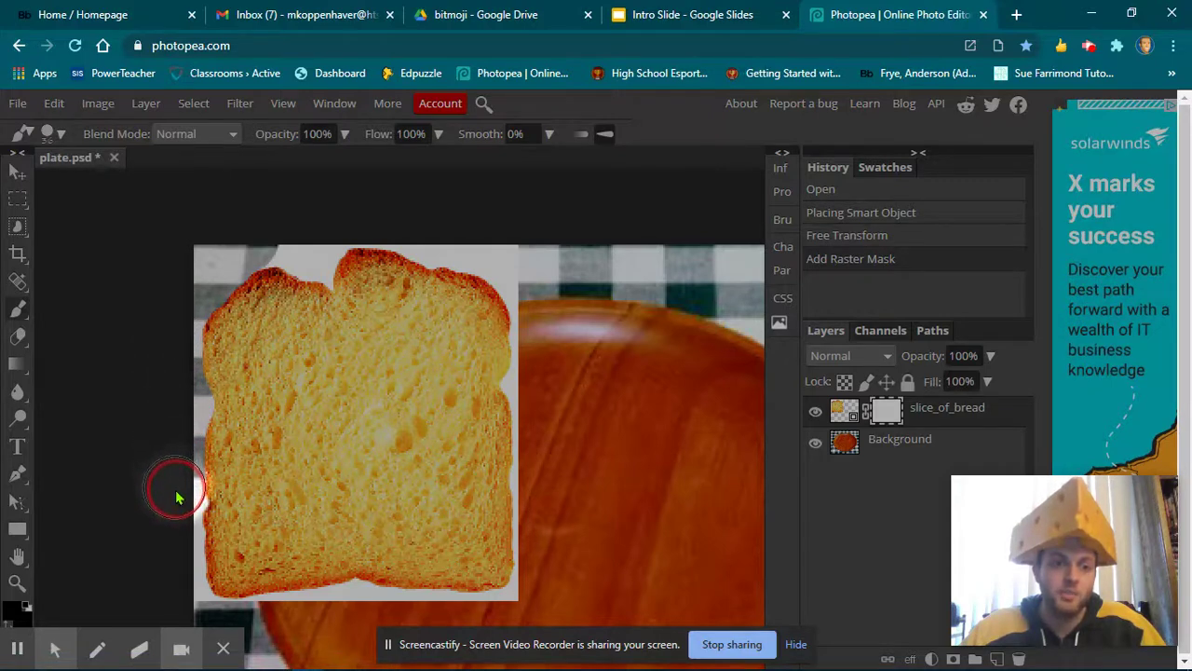
{"action": "left_click_drag", "start_coordinate": [180, 504], "coordinate": [177, 553]}
{"action": "left_click_drag", "start_coordinate": [179, 604], "coordinate": [201, 596]}
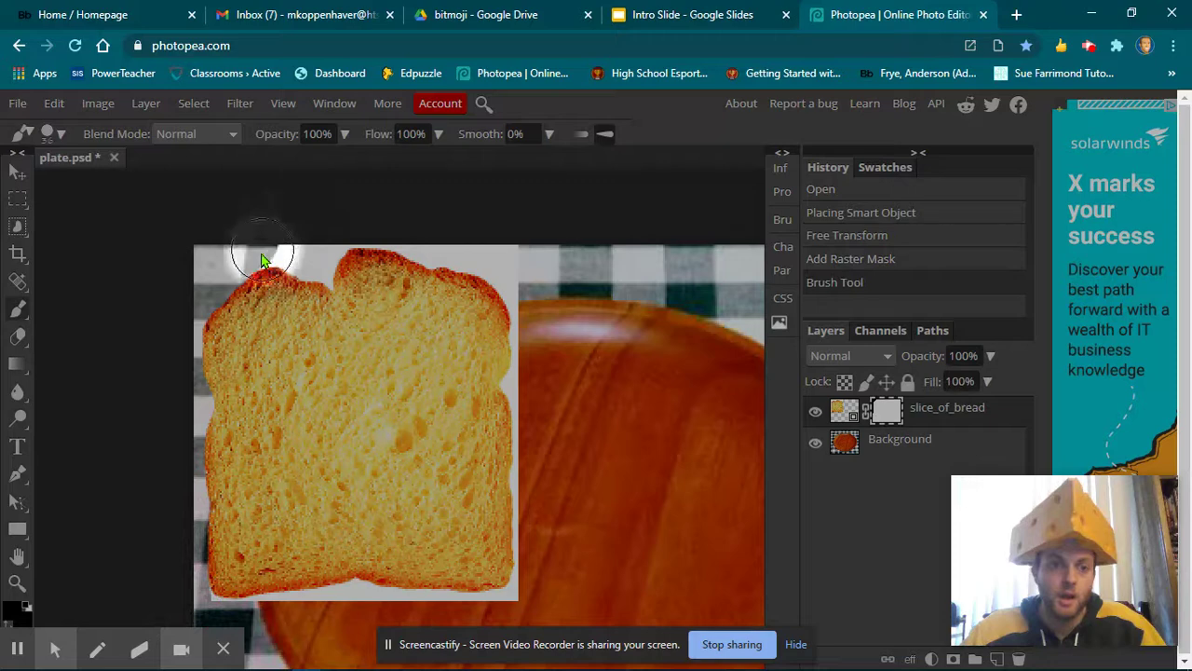
{"action": "mouse_move", "coordinate": [265, 249]}
{"action": "left_mouse_down"}
{"action": "mouse_move", "coordinate": [372, 227]}
{"action": "mouse_move", "coordinate": [409, 232]}
{"action": "mouse_move", "coordinate": [497, 259]}
{"action": "mouse_move", "coordinate": [538, 313]}
{"action": "mouse_move", "coordinate": [540, 587]}
{"action": "mouse_move", "coordinate": [503, 613]}
{"action": "mouse_move", "coordinate": [382, 619]}
{"action": "left_mouse_up"}
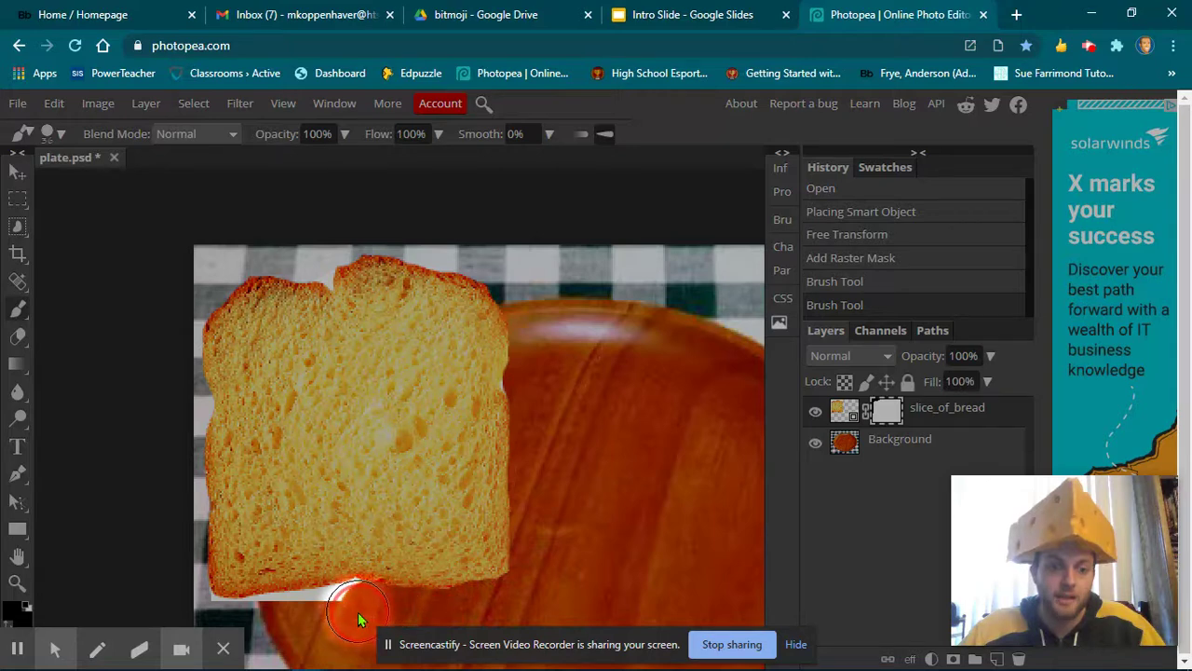
{"action": "left_click_drag", "start_coordinate": [355, 614], "coordinate": [191, 633]}
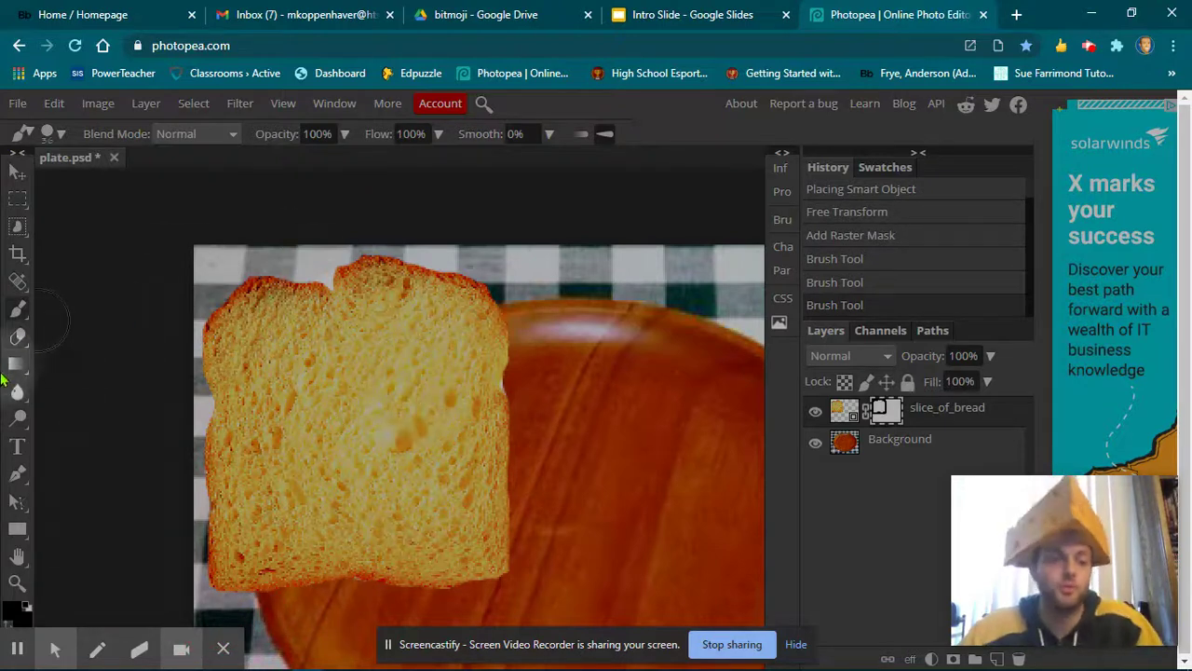
- Reduce the brush to 4 px and mask out the white remnants in the bread's top notch and right-edge indent
{"action": "left_click", "coordinate": [60, 135]}
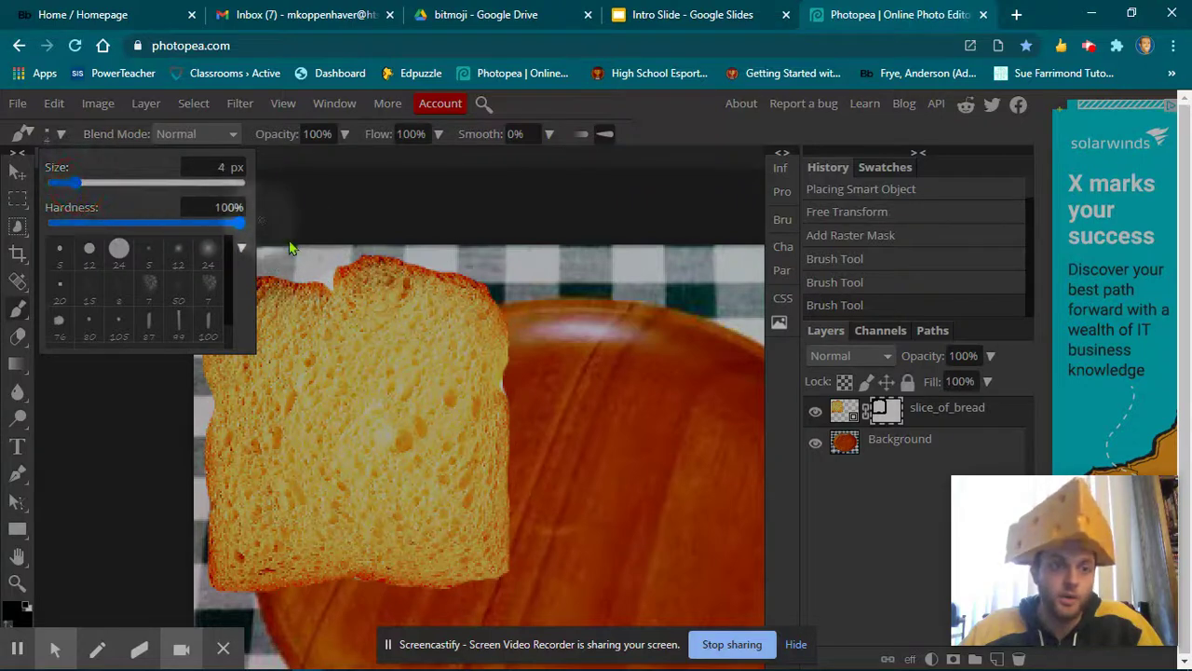
{"action": "left_click", "coordinate": [333, 276]}
{"action": "mouse_move", "coordinate": [333, 276]}
{"action": "left_mouse_down"}
{"action": "mouse_move", "coordinate": [318, 279]}
{"action": "mouse_move", "coordinate": [322, 270]}
{"action": "left_mouse_up"}
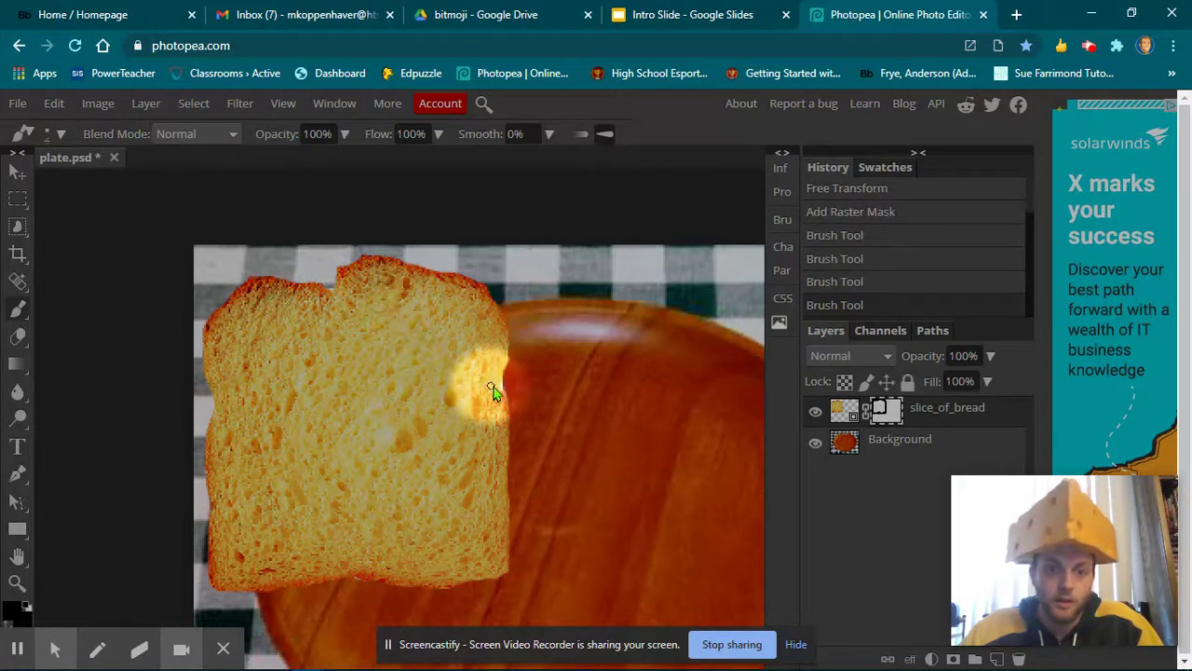
{"action": "left_click_drag", "start_coordinate": [505, 387], "coordinate": [641, 396]}
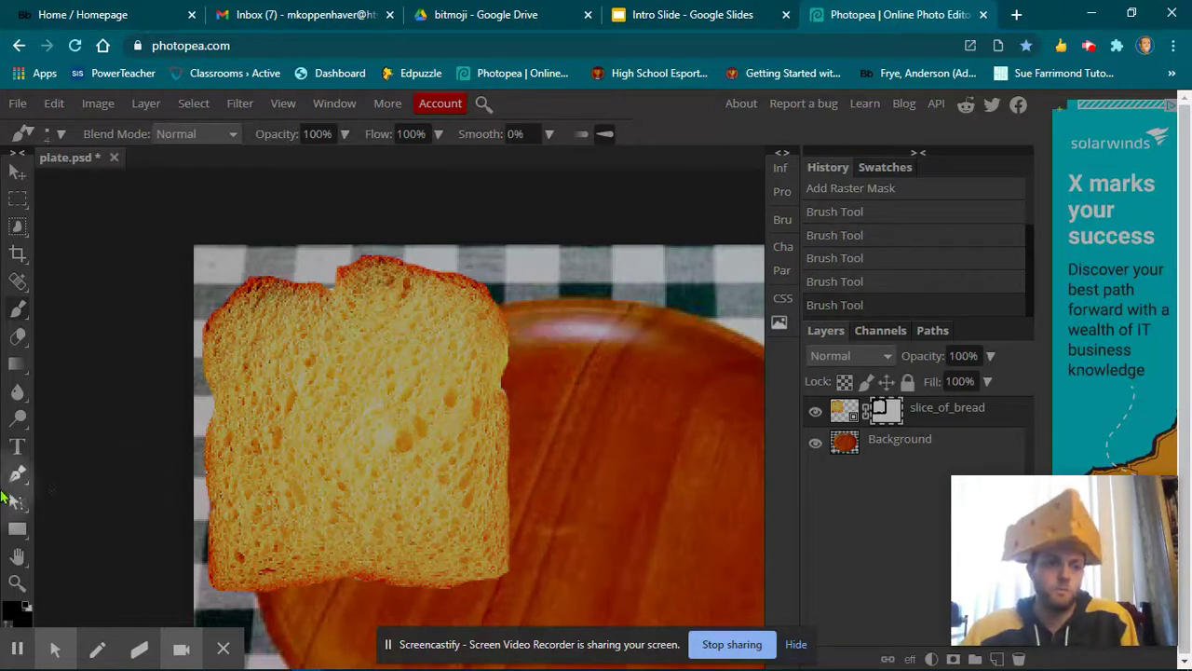
- Paint with a 15 px white (ffffff) brush on the mask to restore the hidden area along the bread's top and left edges
{"action": "left_click", "coordinate": [55, 648]}
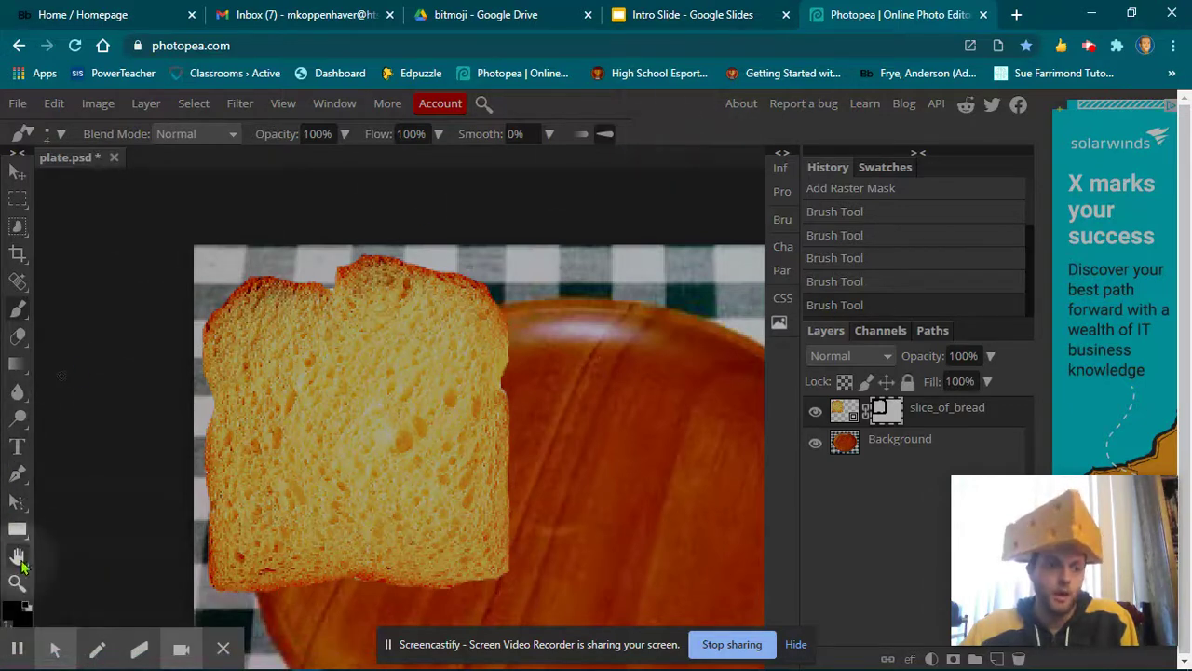
{"action": "left_click", "coordinate": [17, 606]}
{"action": "left_click_drag", "start_coordinate": [165, 341], "coordinate": [117, 228]}
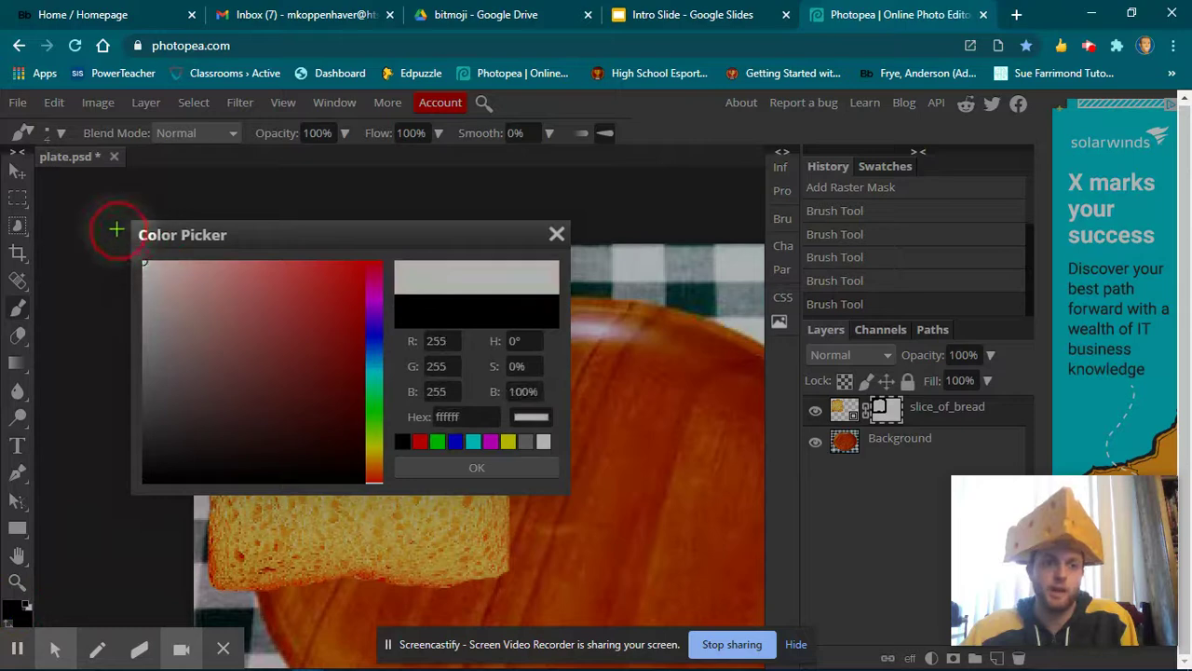
{"action": "left_click", "coordinate": [454, 466]}
{"action": "left_click", "coordinate": [51, 134]}
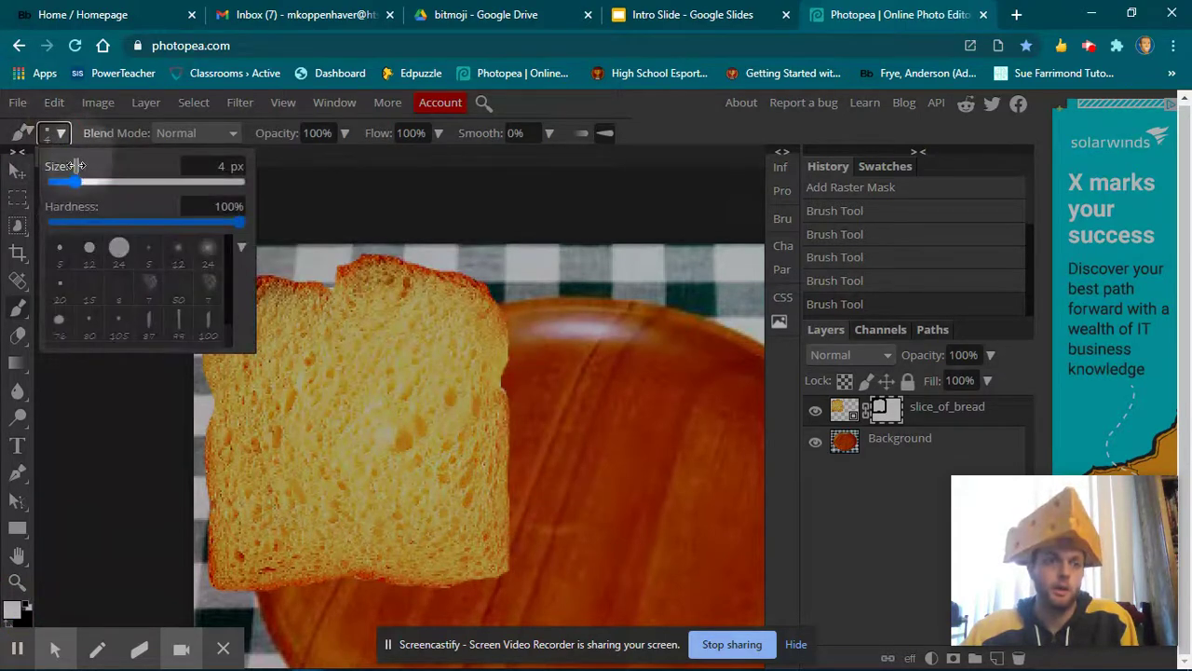
{"action": "left_click_drag", "start_coordinate": [90, 189], "coordinate": [97, 186]}
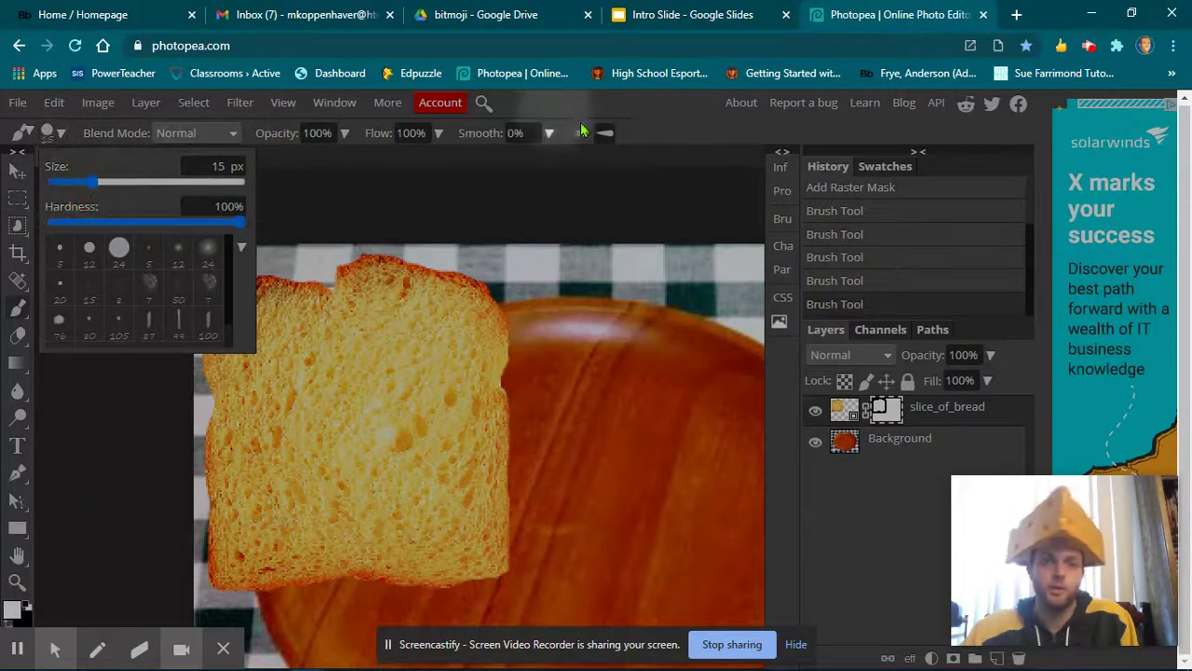
{"action": "mouse_move", "coordinate": [221, 258]}
{"action": "left_mouse_down"}
{"action": "mouse_move", "coordinate": [196, 313]}
{"action": "mouse_move", "coordinate": [211, 251]}
{"action": "mouse_move", "coordinate": [197, 294]}
{"action": "mouse_move", "coordinate": [232, 254]}
{"action": "mouse_move", "coordinate": [387, 252]}
{"action": "mouse_move", "coordinate": [337, 257]}
{"action": "mouse_move", "coordinate": [328, 278]}
{"action": "mouse_move", "coordinate": [253, 269]}
{"action": "mouse_move", "coordinate": [217, 290]}
{"action": "mouse_move", "coordinate": [194, 336]}
{"action": "mouse_move", "coordinate": [210, 427]}
{"action": "mouse_move", "coordinate": [200, 508]}
{"action": "left_mouse_up"}
- Set the brush's foreground colour back to black (000000)
{"action": "left_click", "coordinate": [12, 610]}
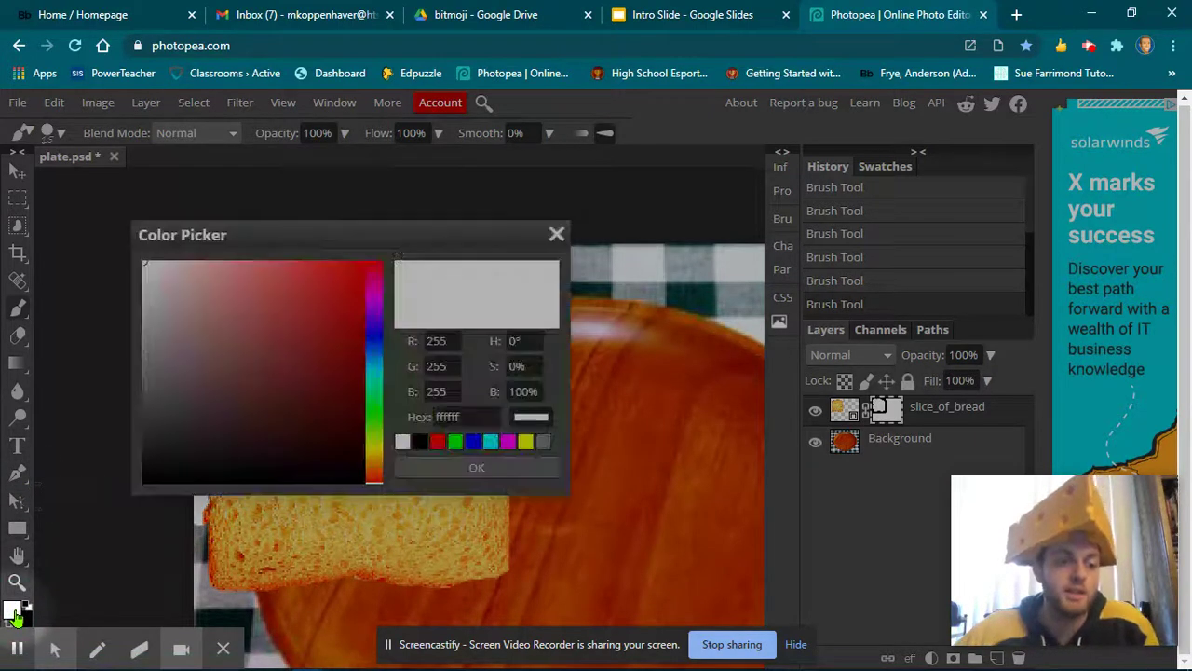
{"action": "left_click_drag", "start_coordinate": [249, 338], "coordinate": [122, 489]}
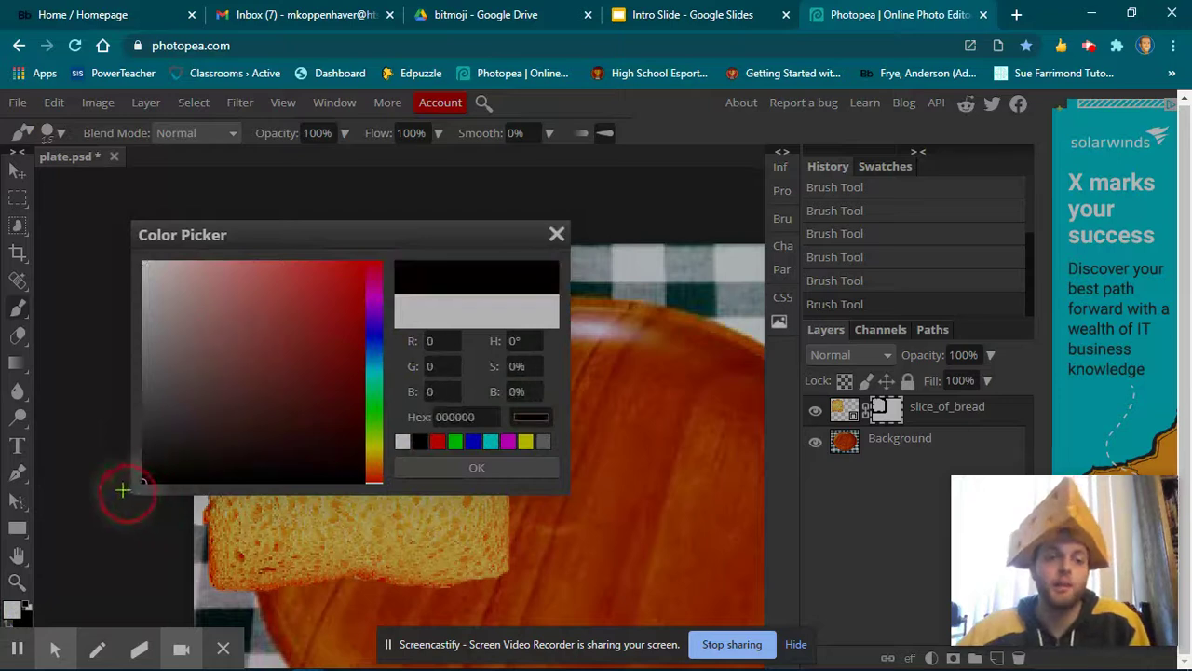
{"action": "left_click", "coordinate": [455, 467]}
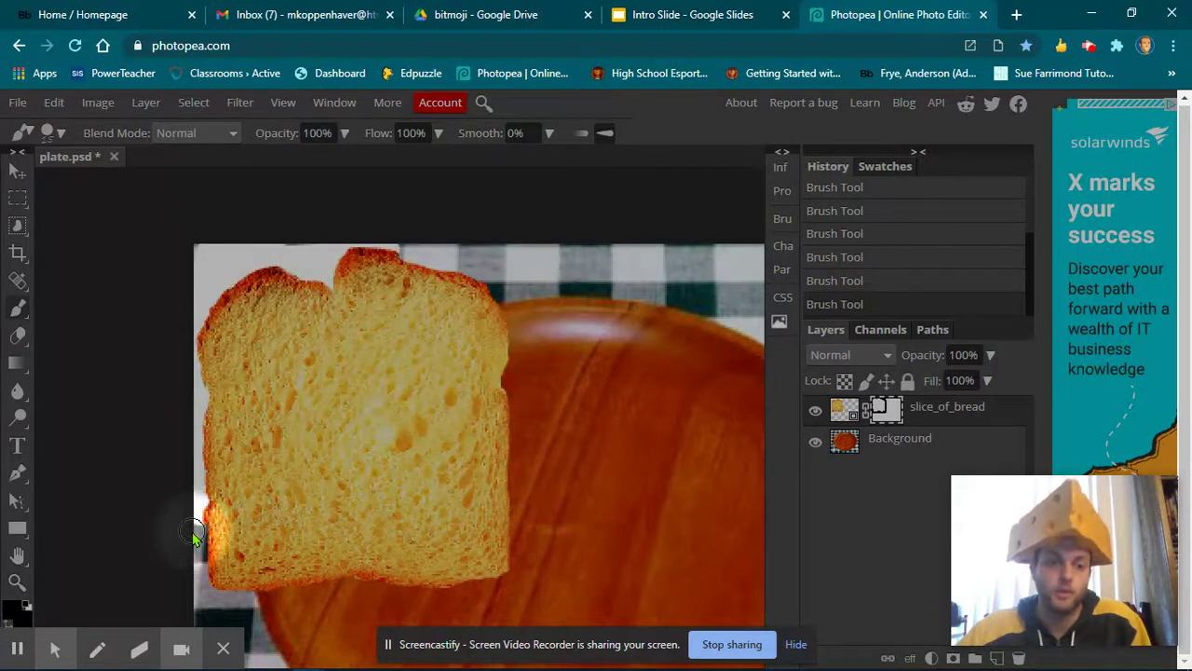
- Paint black on the mask to hide the white along the bread's left and top edges, refining the top notch with a 3 px brush
{"action": "mouse_move", "coordinate": [196, 528]}
{"action": "left_mouse_down"}
{"action": "mouse_move", "coordinate": [193, 316]}
{"action": "mouse_move", "coordinate": [251, 262]}
{"action": "mouse_move", "coordinate": [325, 268]}
{"action": "mouse_move", "coordinate": [276, 247]}
{"action": "mouse_move", "coordinate": [194, 252]}
{"action": "mouse_move", "coordinate": [225, 262]}
{"action": "mouse_move", "coordinate": [195, 276]}
{"action": "mouse_move", "coordinate": [192, 293]}
{"action": "mouse_move", "coordinate": [210, 260]}
{"action": "mouse_move", "coordinate": [204, 291]}
{"action": "mouse_move", "coordinate": [204, 260]}
{"action": "mouse_move", "coordinate": [297, 241]}
{"action": "mouse_move", "coordinate": [415, 273]}
{"action": "left_mouse_up"}
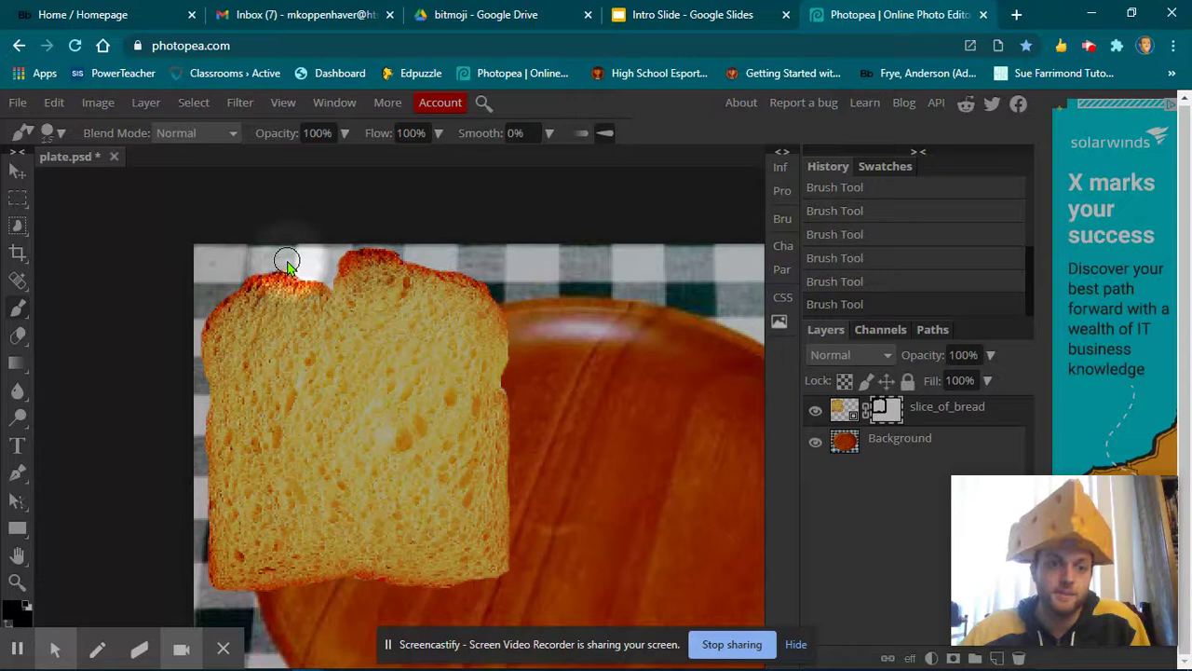
{"action": "mouse_move", "coordinate": [298, 266]}
{"action": "left_mouse_down"}
{"action": "mouse_move", "coordinate": [324, 272]}
{"action": "mouse_move", "coordinate": [303, 270]}
{"action": "left_mouse_up"}
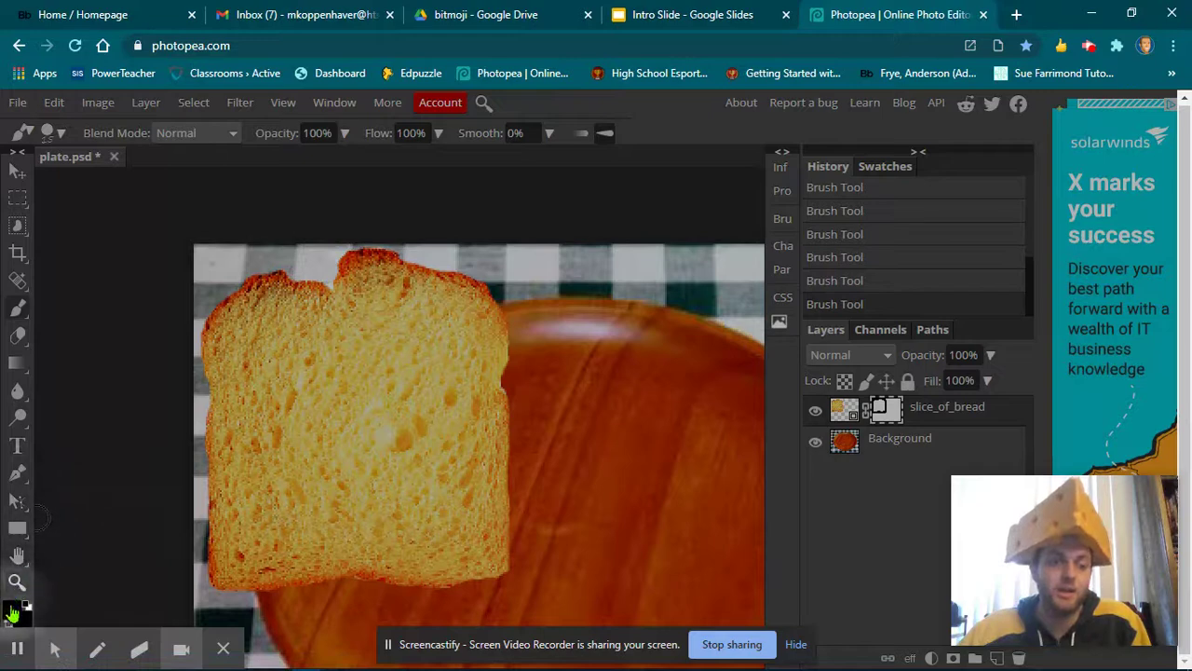
{"action": "left_click", "coordinate": [61, 135]}
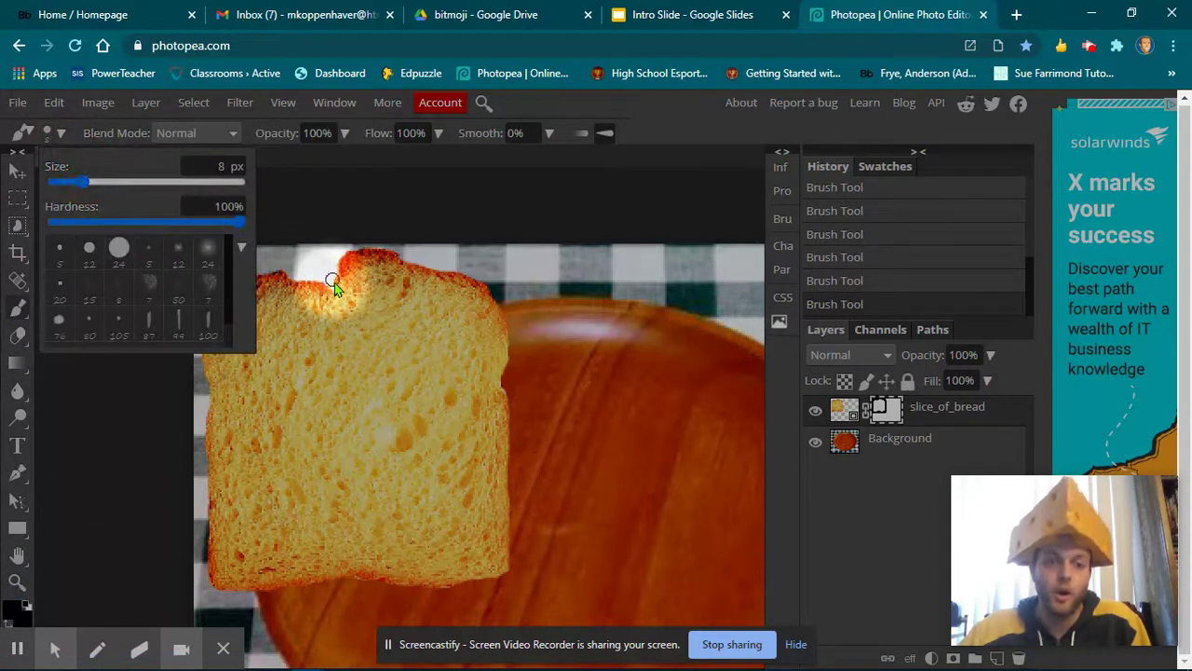
{"action": "left_click_drag", "start_coordinate": [78, 180], "coordinate": [73, 181]}
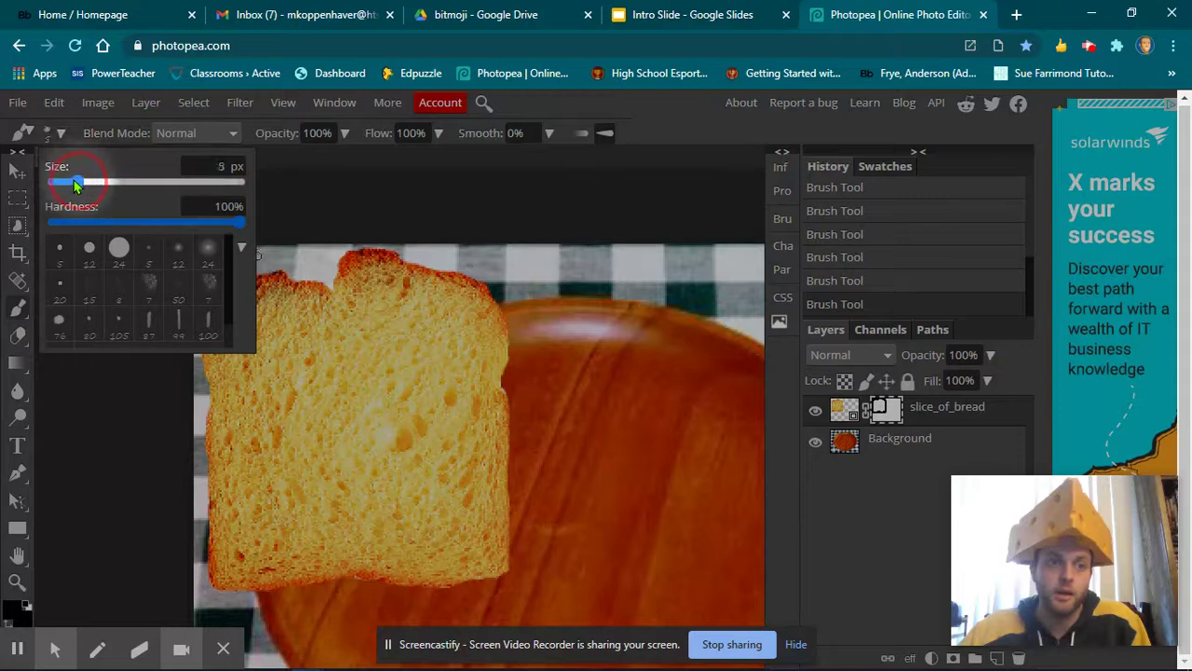
{"action": "left_click", "coordinate": [331, 279]}
{"action": "left_click_drag", "start_coordinate": [331, 279], "coordinate": [333, 273]}
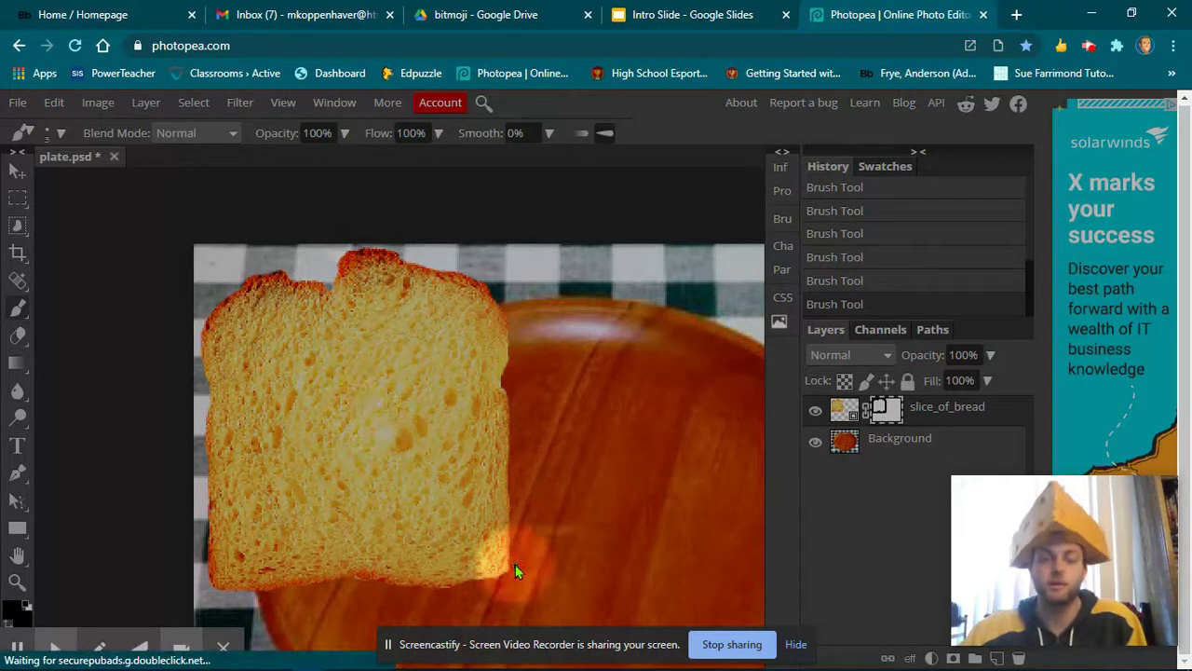
- Duplicate the slice_of_bread layer with its mask and move the copy to the lower-right part of the plate
{"action": "key", "text": "ctrl+minus"}
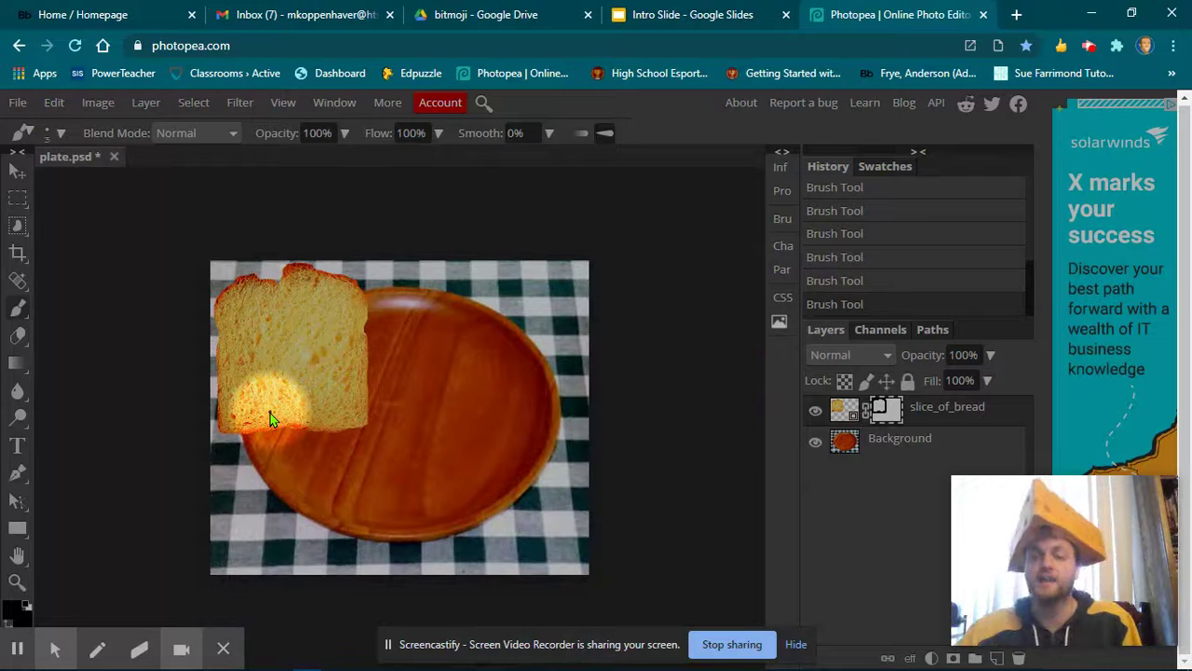
{"action": "left_click", "coordinate": [17, 171]}
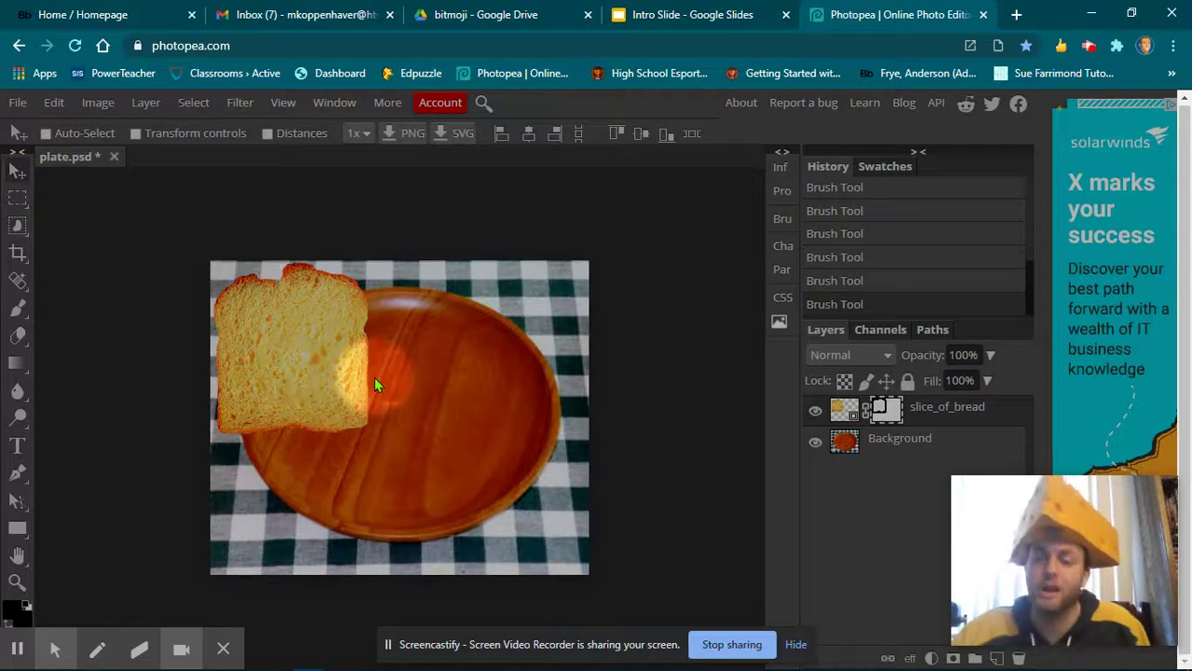
{"action": "right_click", "coordinate": [927, 415]}
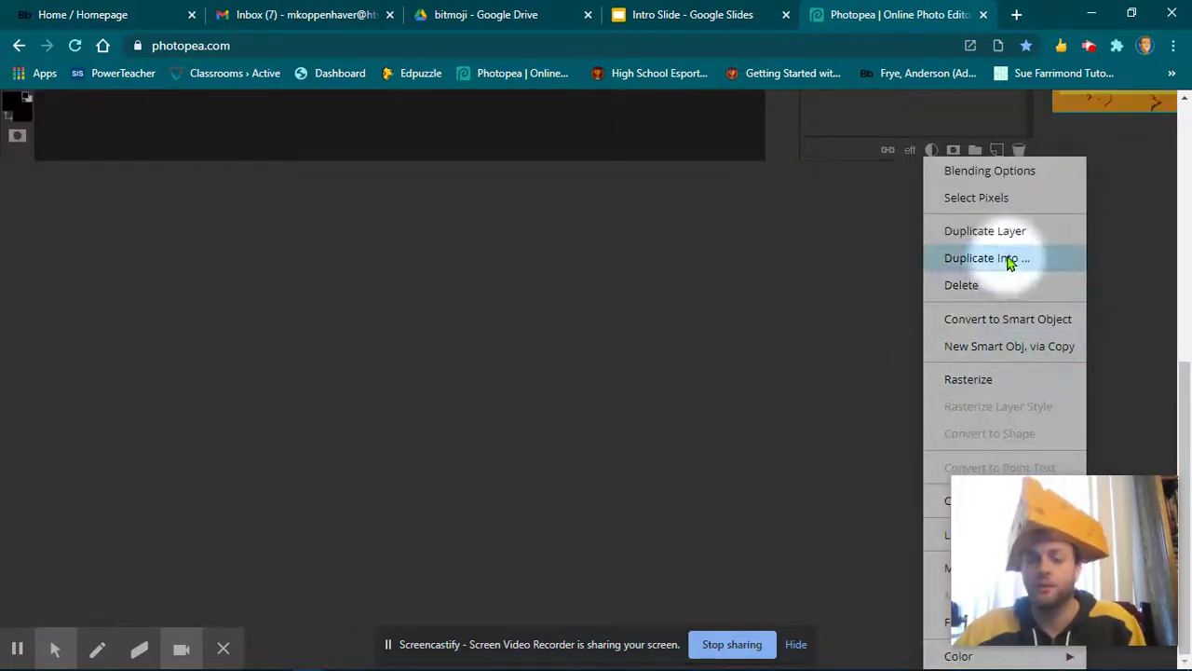
{"action": "left_click", "coordinate": [989, 232]}
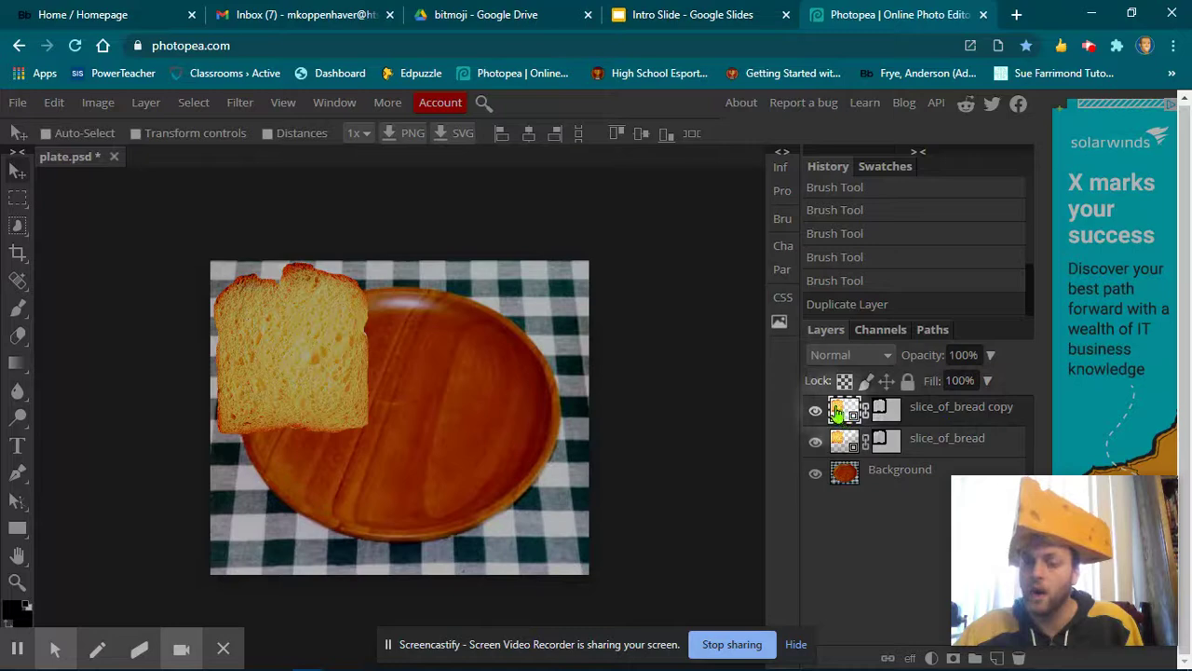
{"action": "left_click_drag", "start_coordinate": [296, 339], "coordinate": [494, 449]}
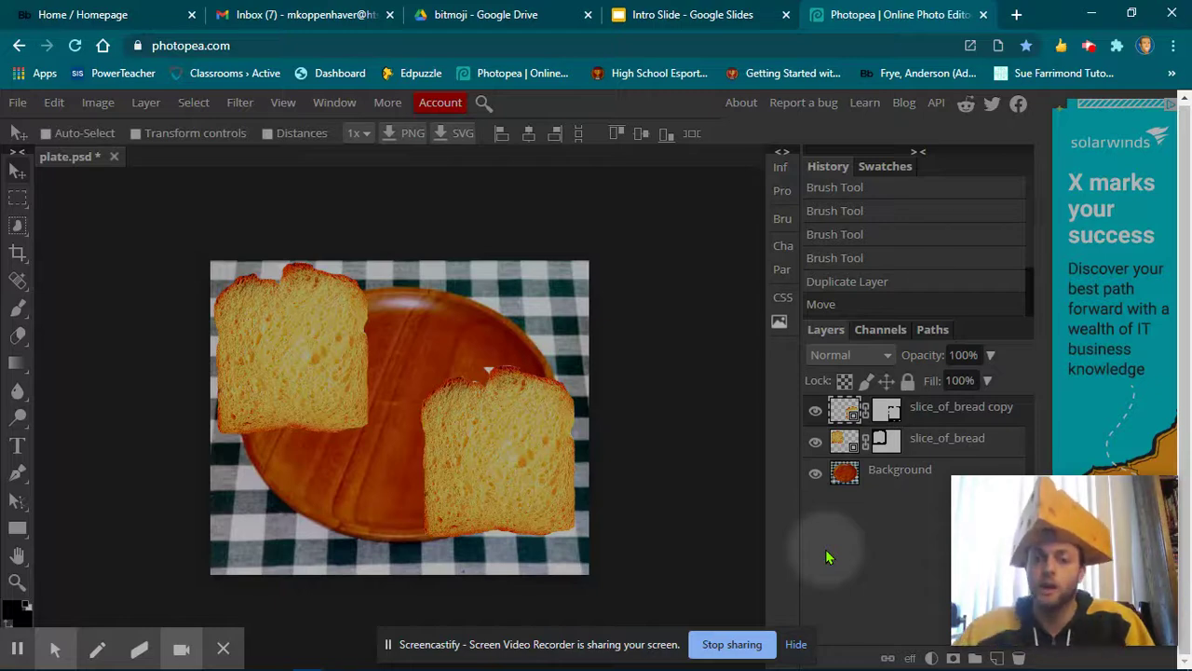
- Paint with a 13 px black brush on the slice_of_bread copy's mask to hide the white remnant above its top notch
{"action": "left_click", "coordinate": [854, 416]}
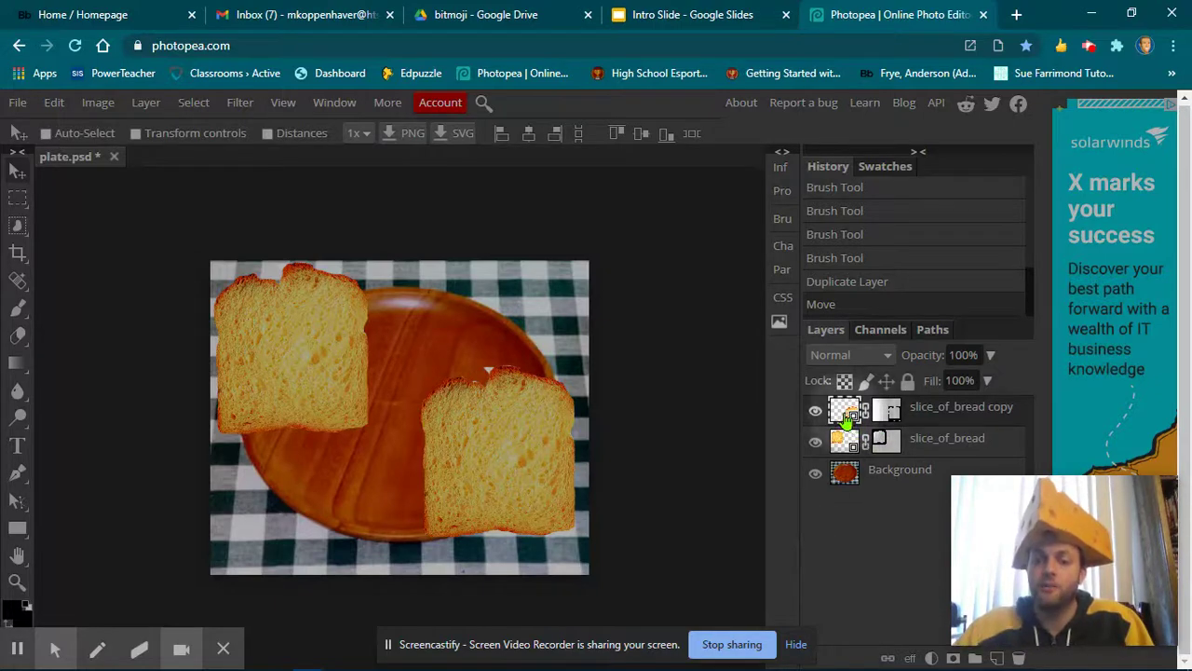
{"action": "left_click", "coordinate": [882, 419]}
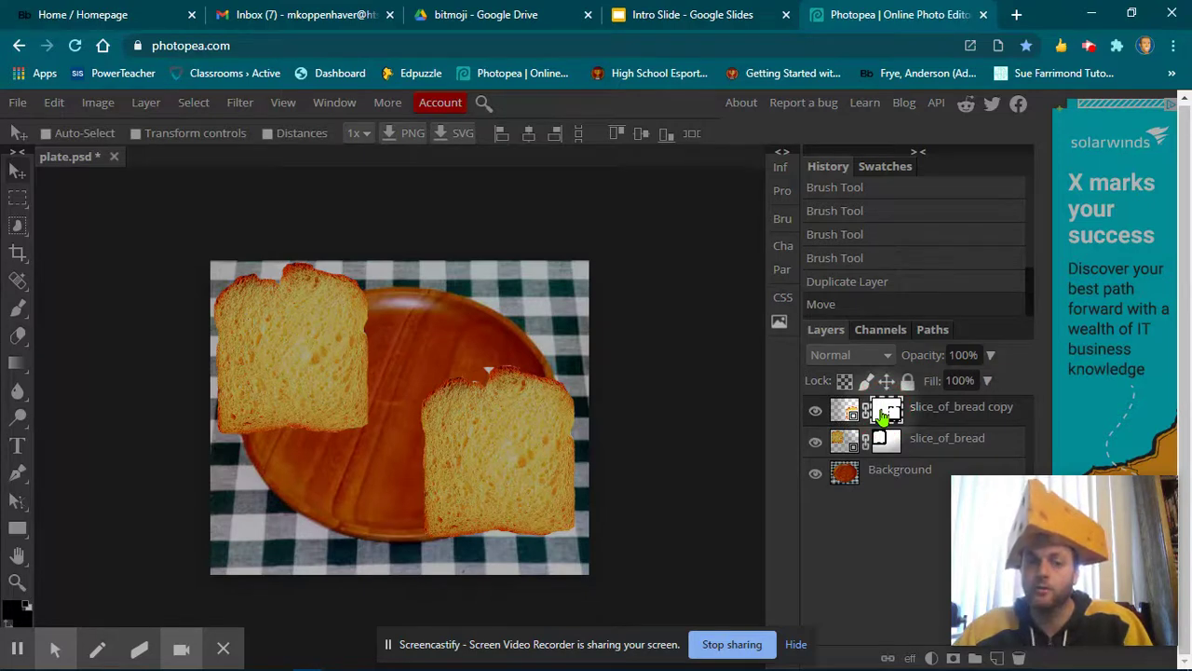
{"action": "left_click", "coordinate": [887, 418]}
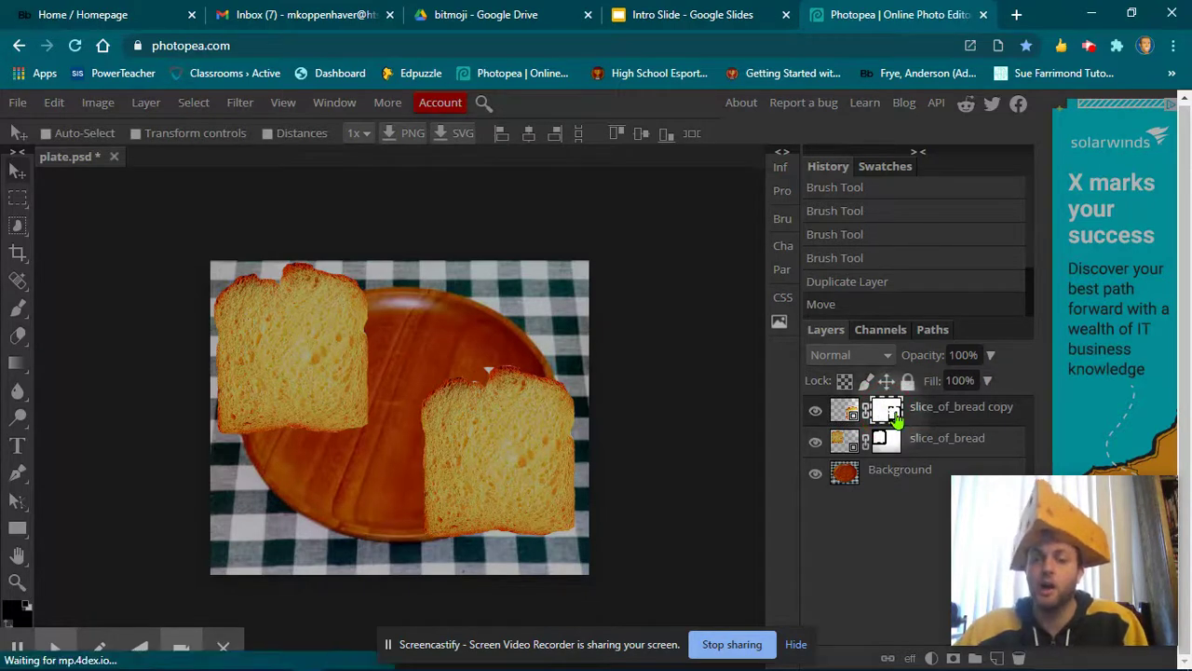
{"action": "left_click", "coordinate": [890, 407]}
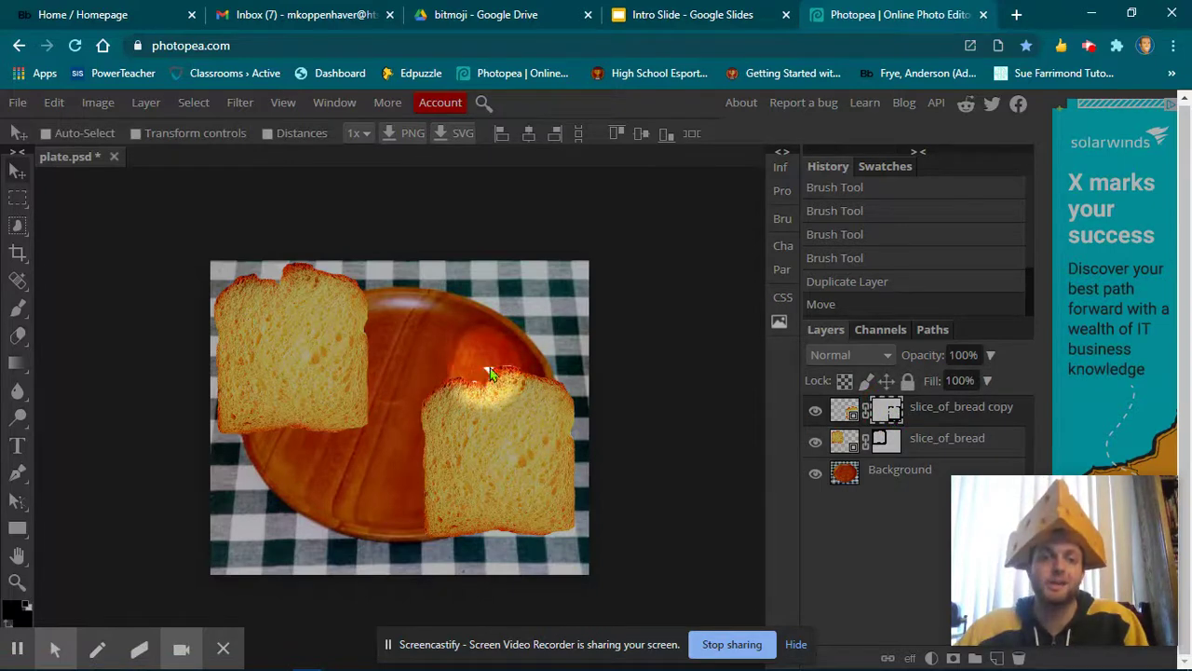
{"action": "left_click", "coordinate": [16, 312]}
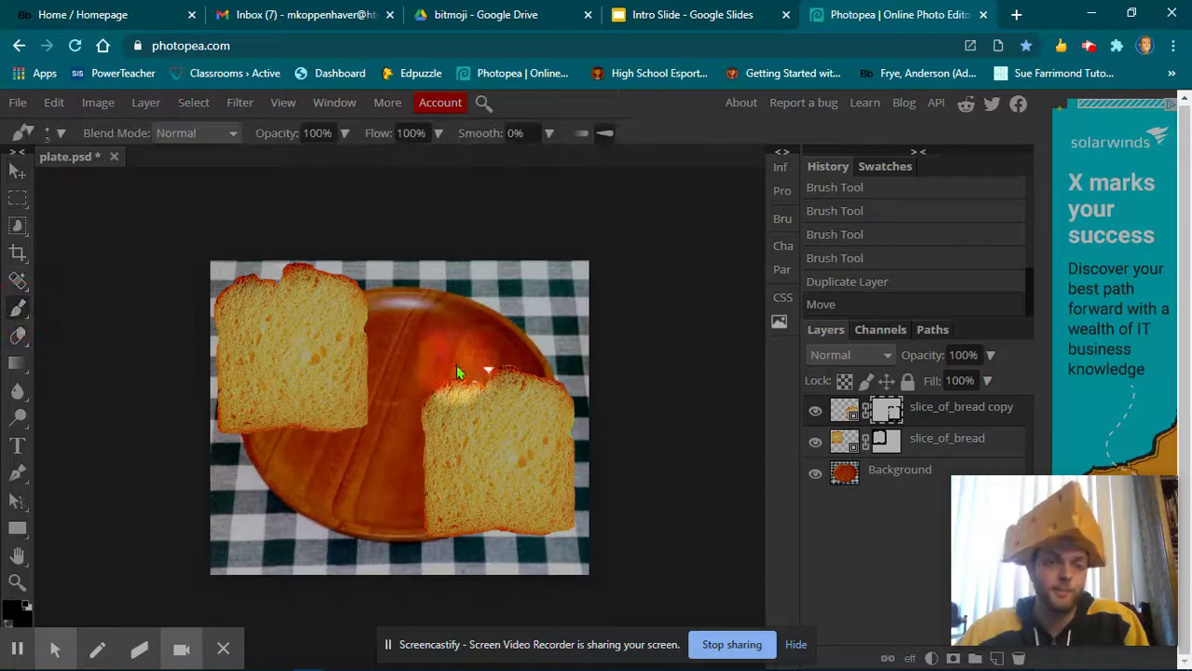
{"action": "left_click", "coordinate": [62, 136]}
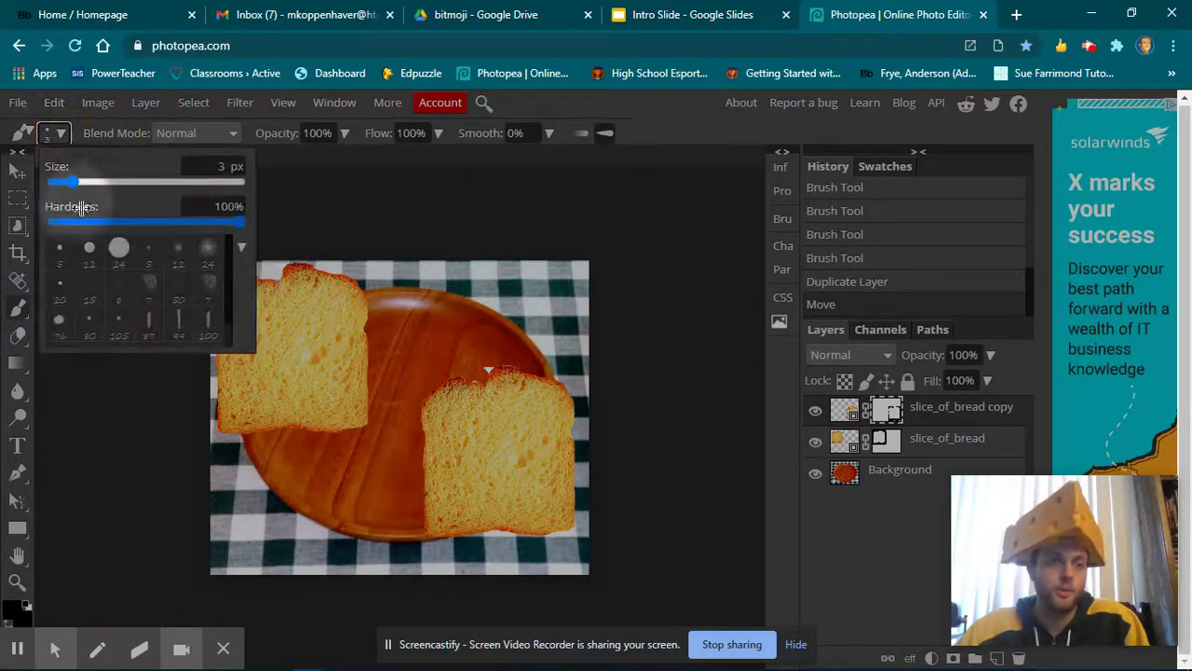
{"action": "left_click", "coordinate": [90, 183]}
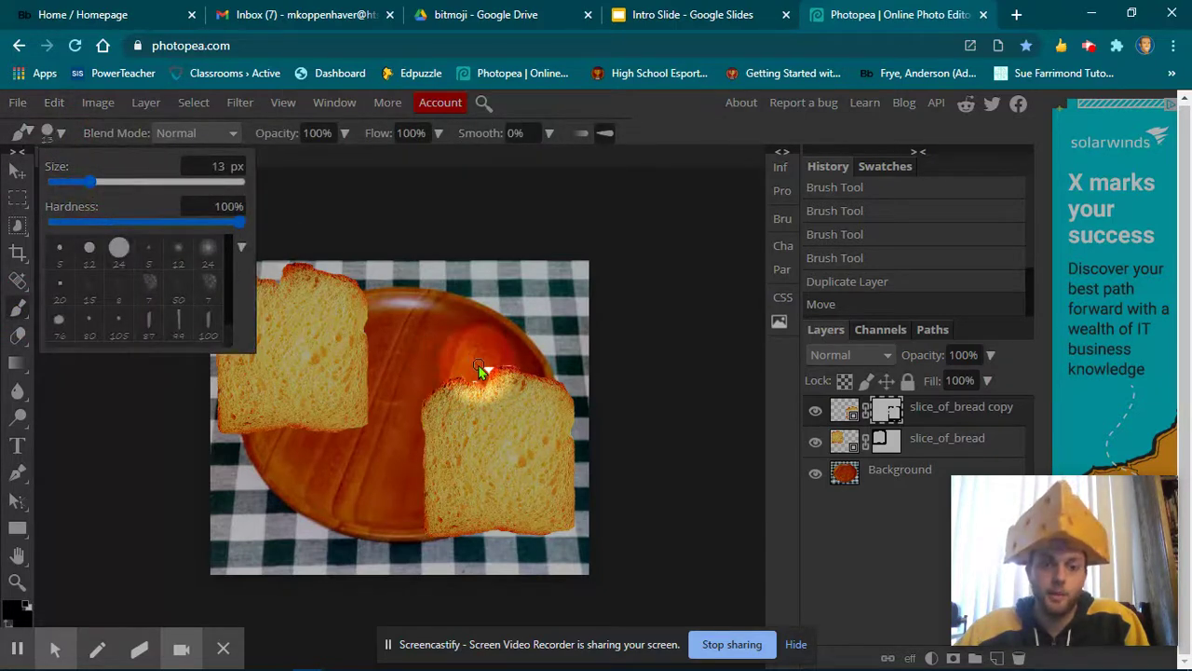
{"action": "left_click", "coordinate": [479, 365]}
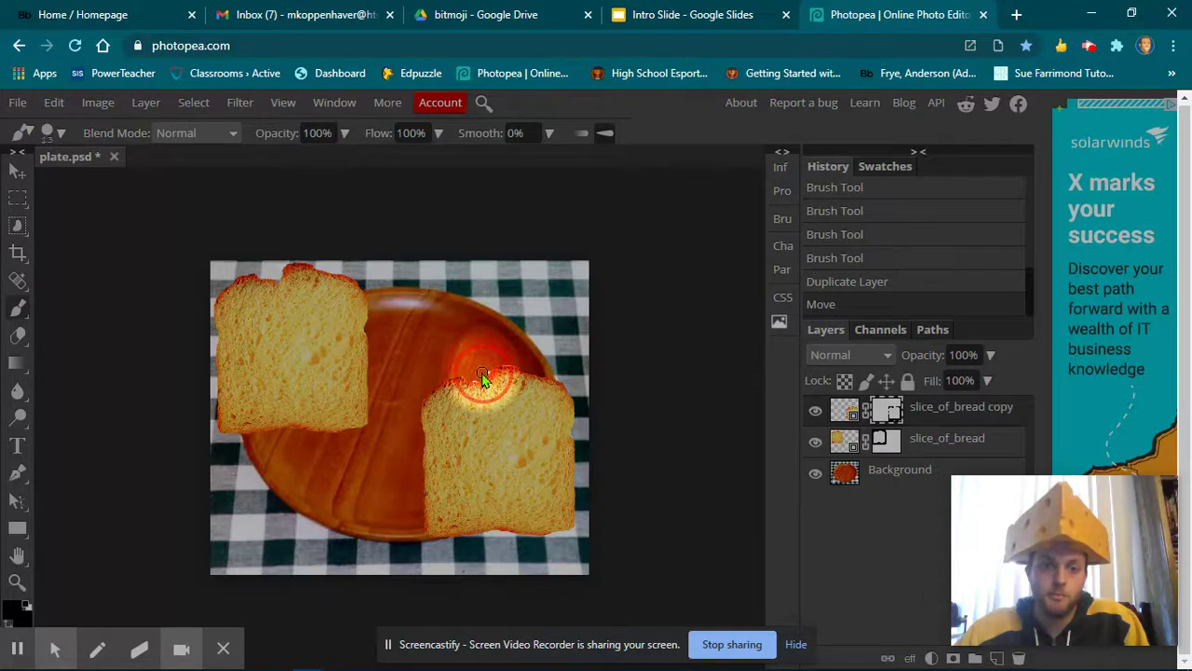
{"action": "mouse_move", "coordinate": [487, 369]}
{"action": "left_mouse_down"}
{"action": "mouse_move", "coordinate": [476, 414]}
{"action": "mouse_move", "coordinate": [472, 386]}
{"action": "left_mouse_up"}
{"action": "left_click", "coordinate": [473, 376]}
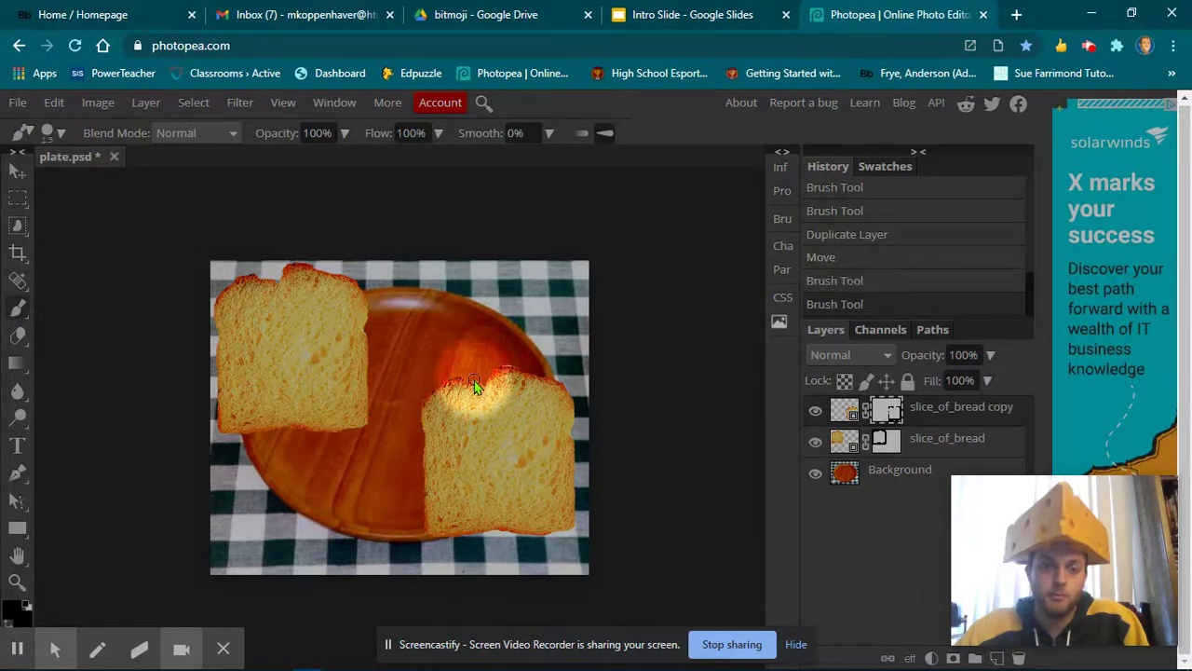
{"action": "left_click", "coordinate": [474, 382]}
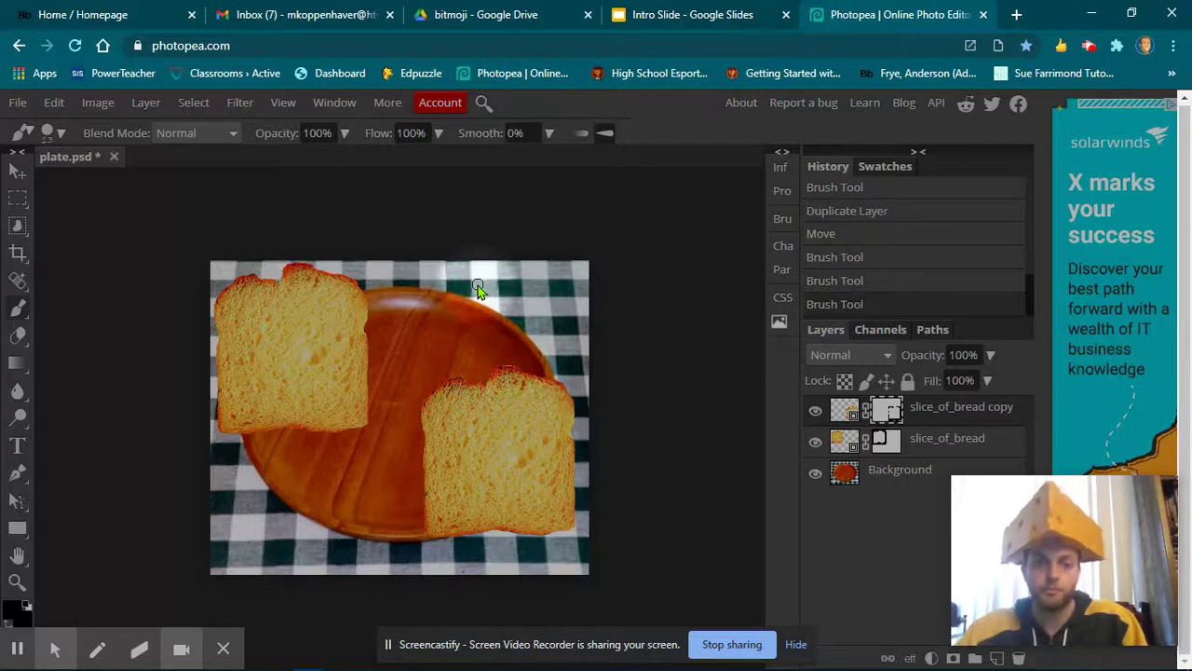
- Paint on the original slice_of_bread layer's mask to clean up the area at its top notch
{"action": "mouse_move", "coordinate": [284, 265]}
{"action": "left_mouse_down"}
{"action": "mouse_move", "coordinate": [274, 266]}
{"action": "mouse_move", "coordinate": [288, 262]}
{"action": "left_mouse_up"}
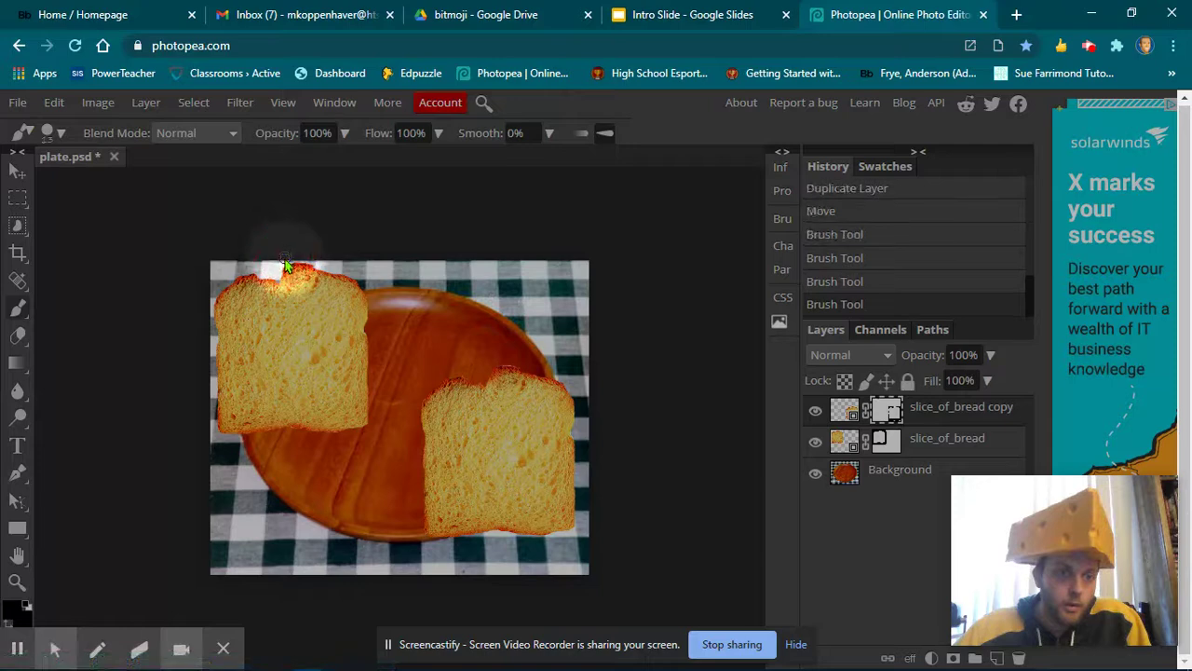
{"action": "left_click", "coordinate": [885, 445]}
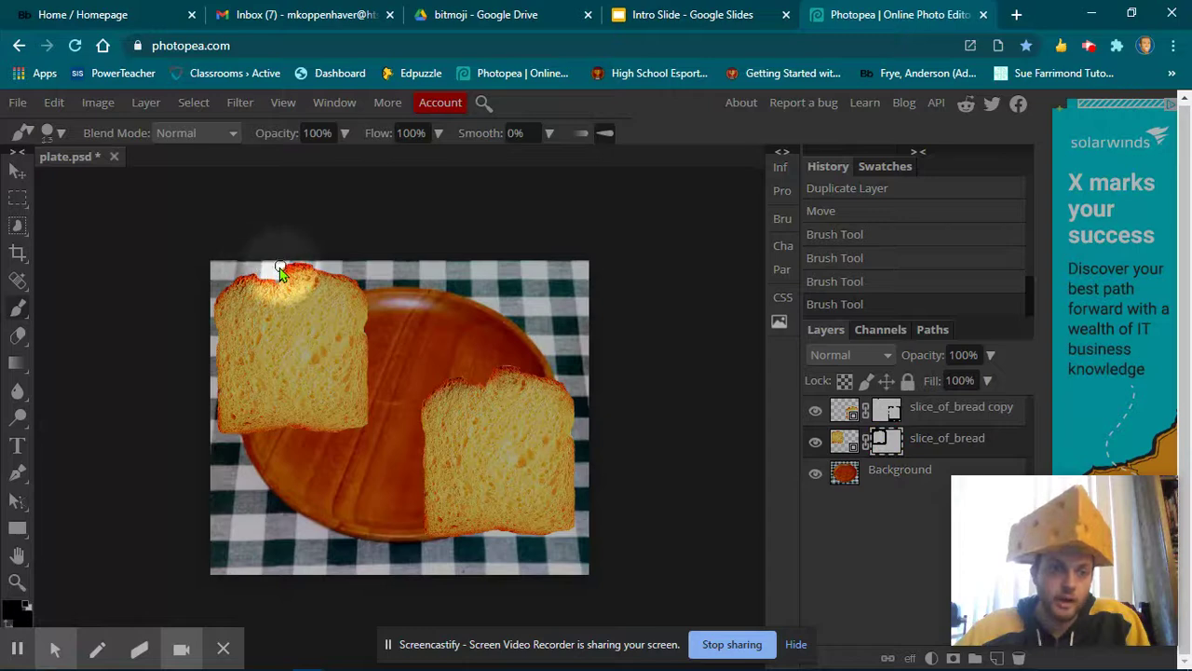
{"action": "left_click_drag", "start_coordinate": [283, 270], "coordinate": [287, 267]}
- Place the image cheese (1) from Downloads as a new layer above the slice_of_bread copy layer
{"action": "left_click", "coordinate": [957, 417]}
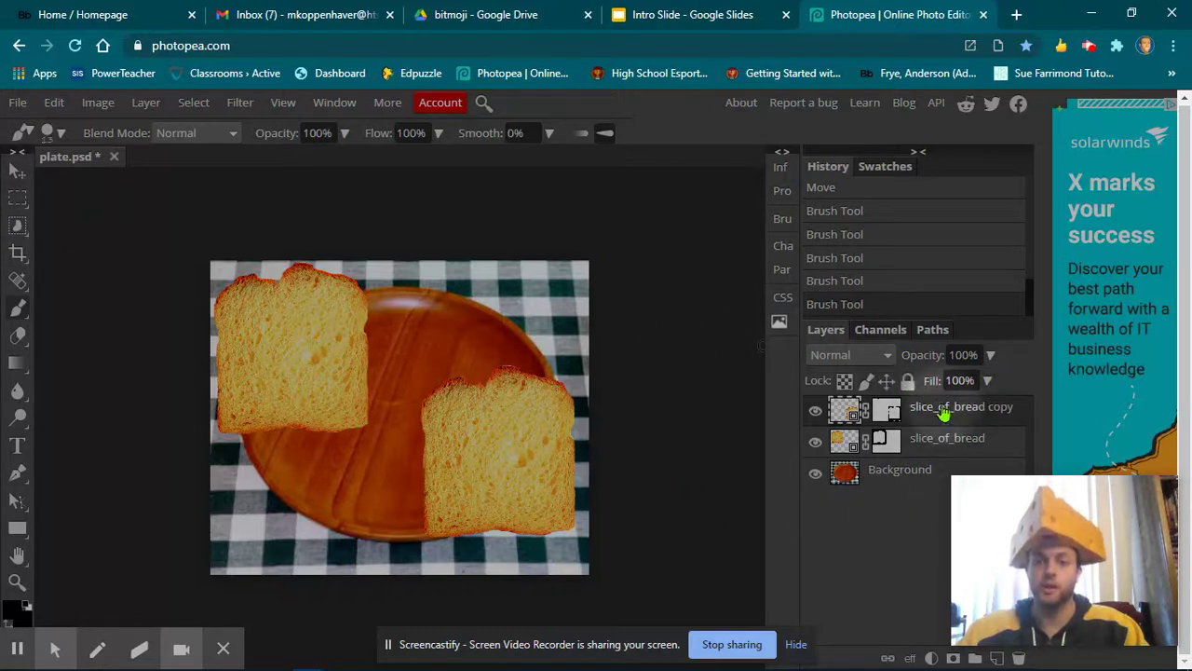
{"action": "left_click", "coordinate": [17, 103]}
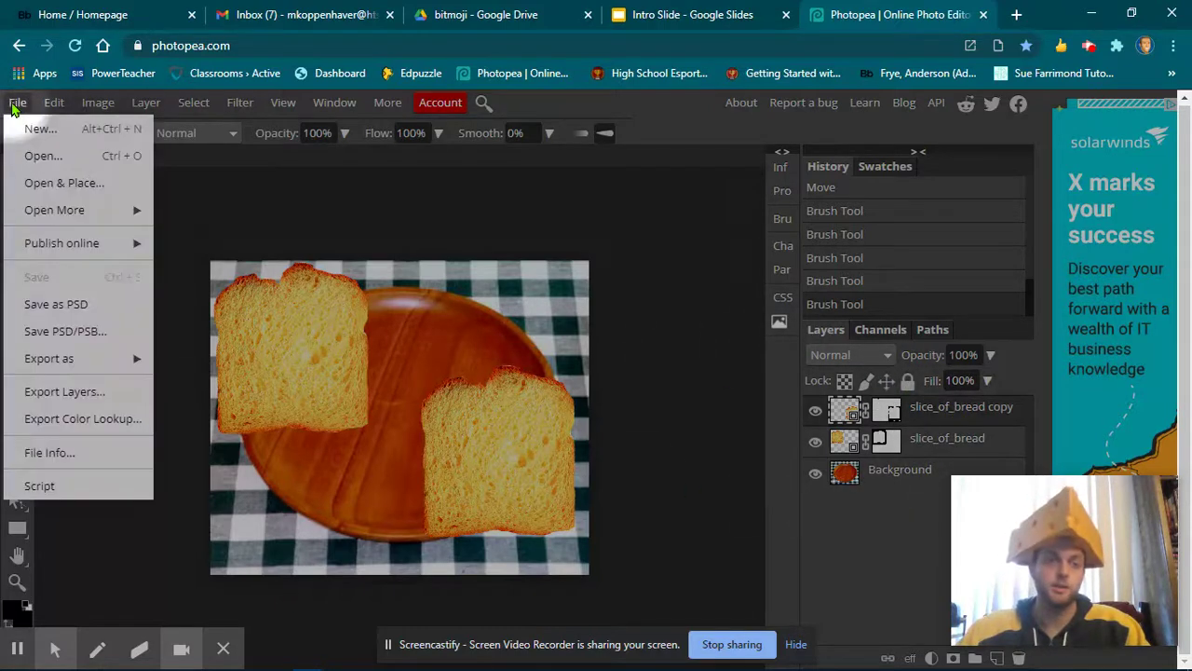
{"action": "left_click", "coordinate": [28, 155]}
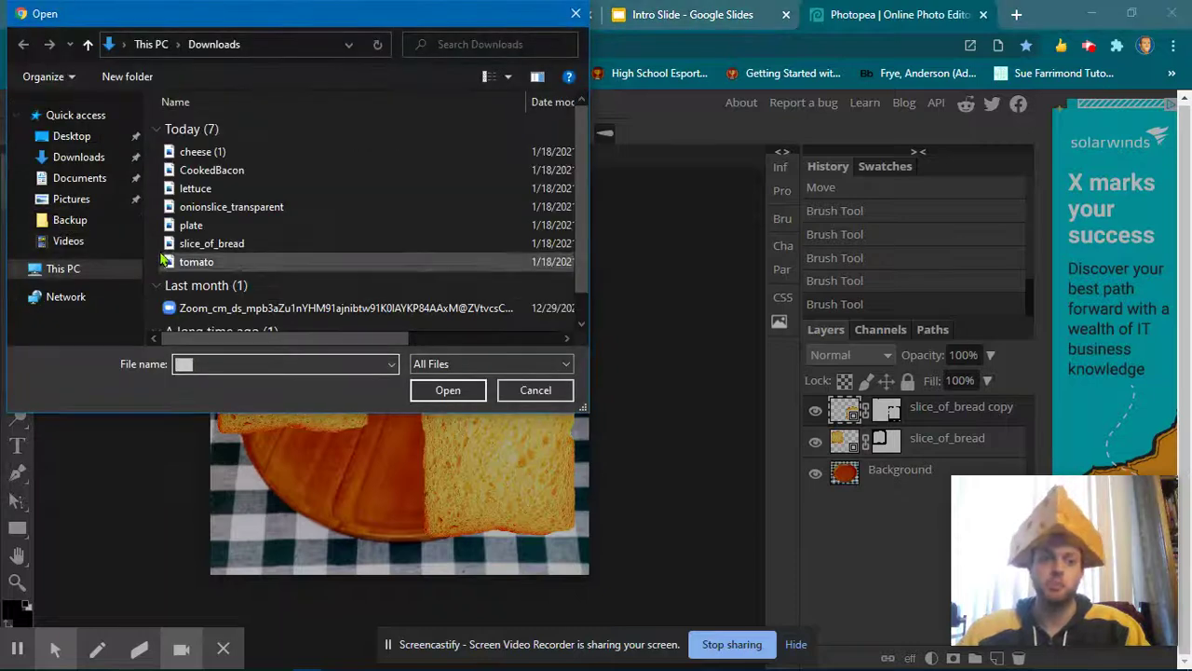
{"action": "left_click", "coordinate": [196, 151]}
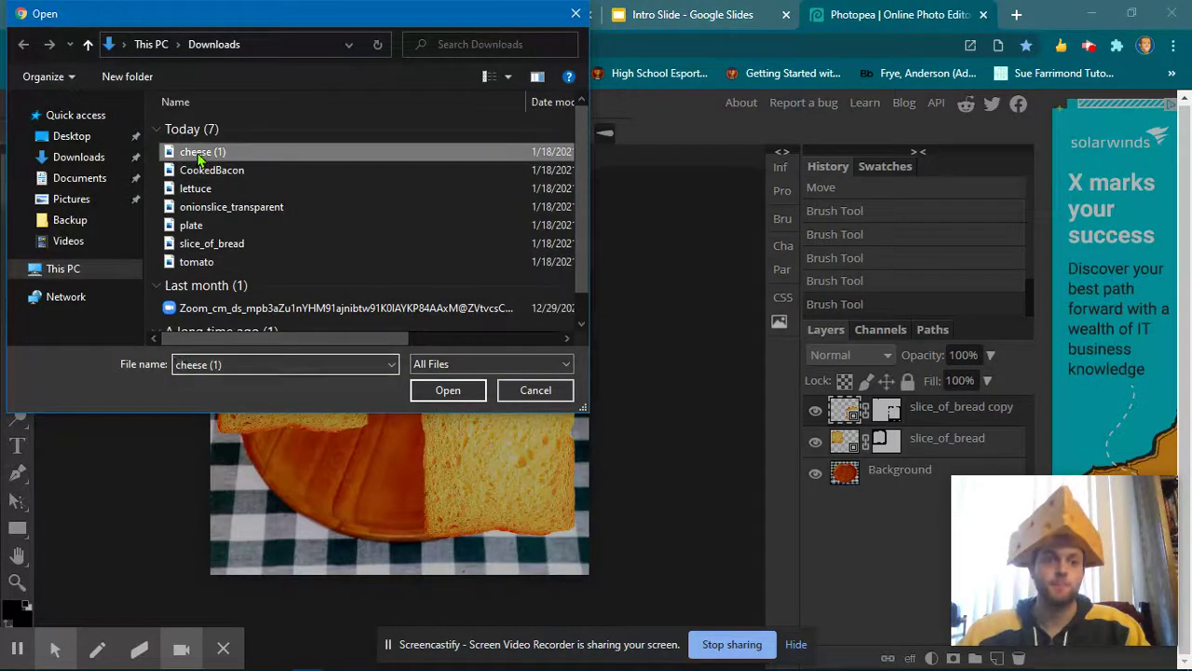
{"action": "left_click", "coordinate": [445, 391]}
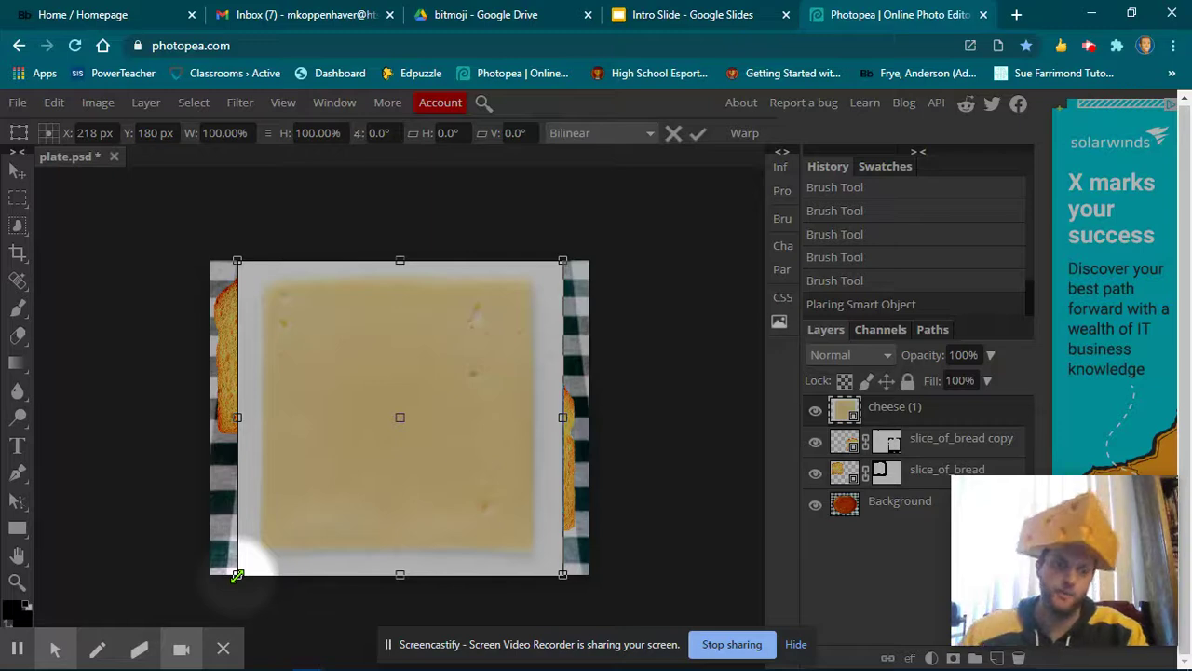
- Scale the cheese image to 58.18% and position it over the upper-left bread slice
{"action": "left_click_drag", "start_coordinate": [237, 575], "coordinate": [351, 463]}
{"action": "left_click_drag", "start_coordinate": [507, 406], "coordinate": [351, 400]}
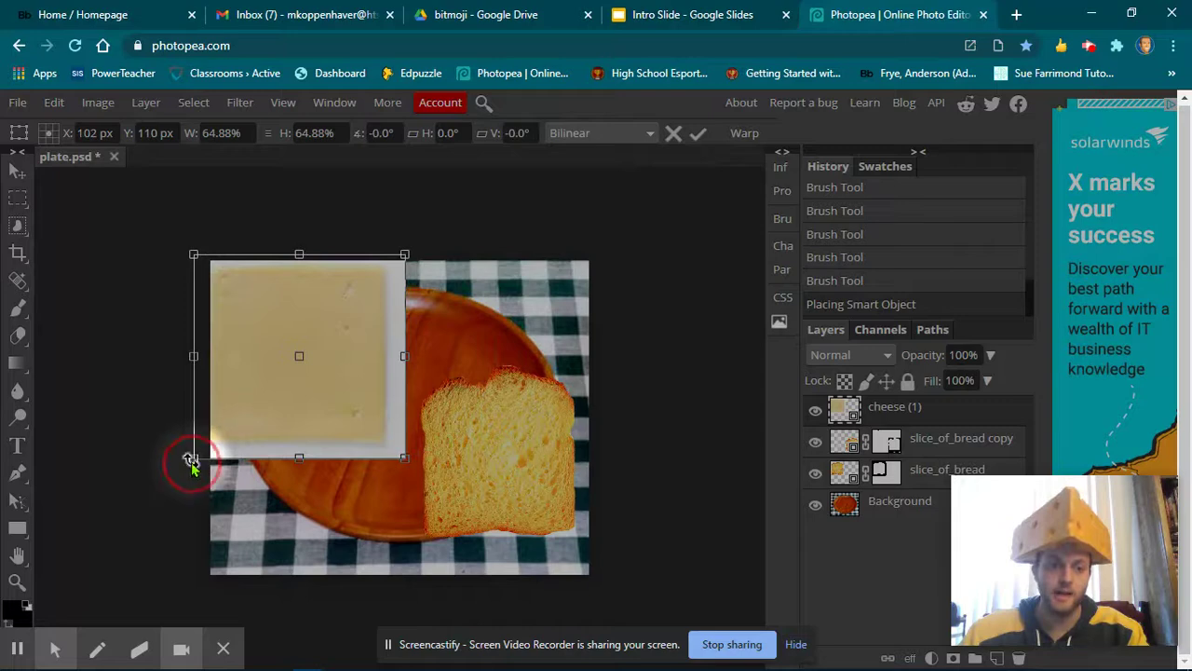
{"action": "left_click_drag", "start_coordinate": [193, 460], "coordinate": [232, 422]}
{"action": "left_click_drag", "start_coordinate": [352, 385], "coordinate": [333, 403]}
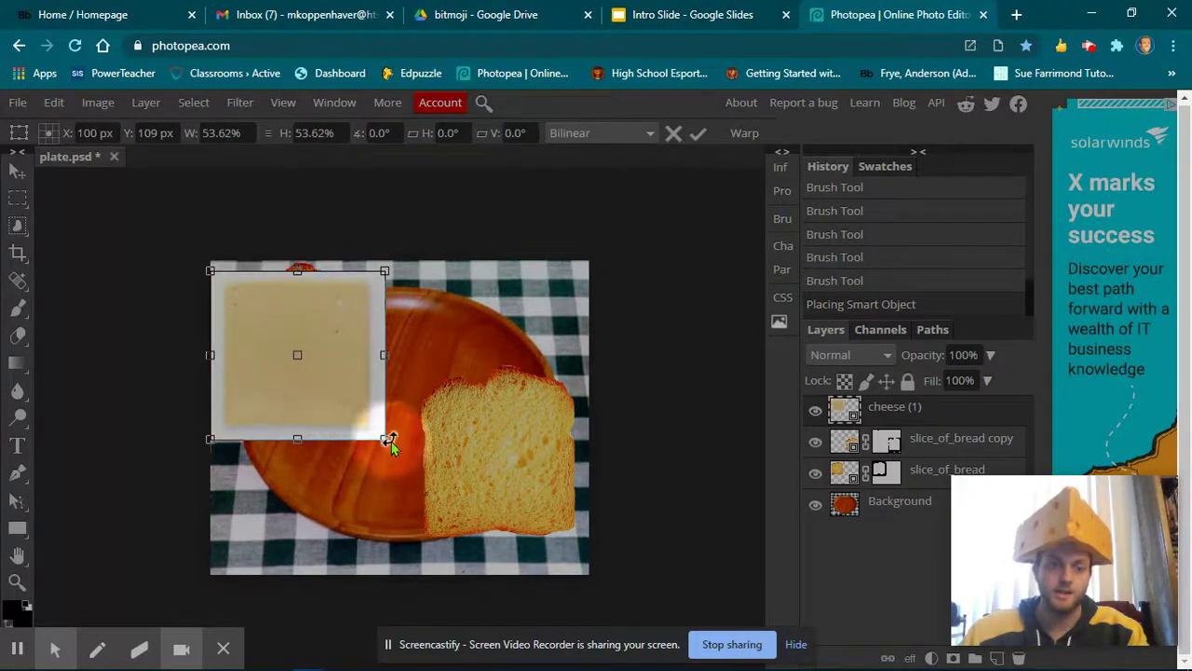
{"action": "left_click_drag", "start_coordinate": [384, 437], "coordinate": [364, 408]}
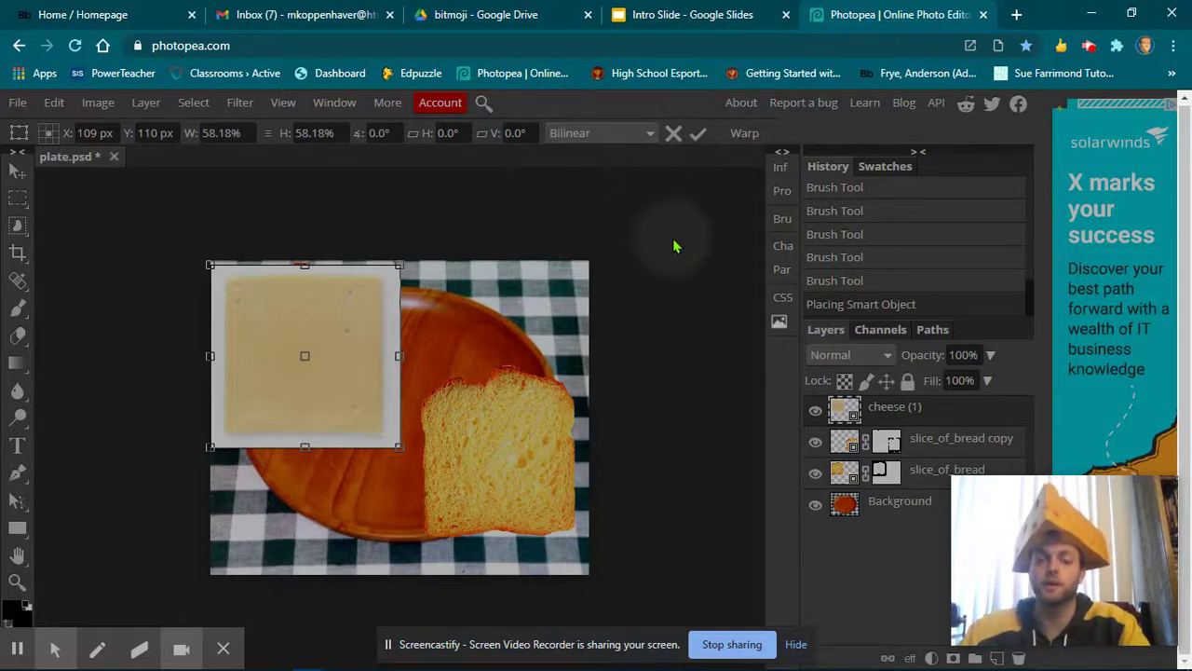
{"action": "left_click", "coordinate": [701, 137]}
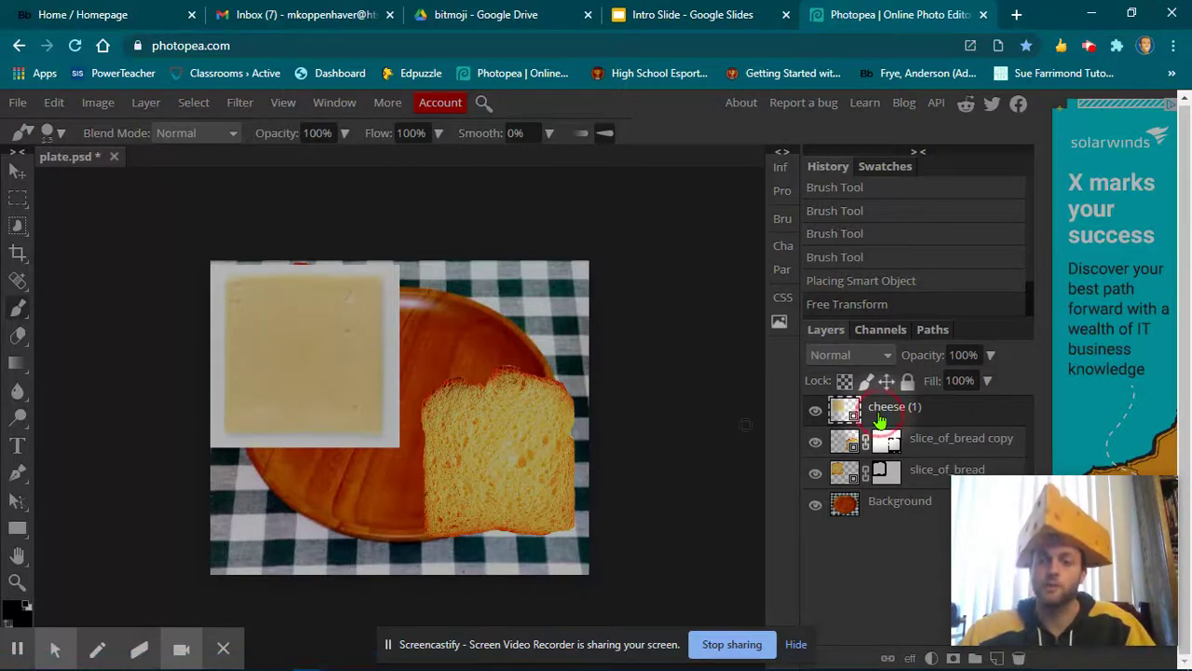
- Add a raster mask to the cheese (1) layer and make the mask active for painting
{"action": "left_click_drag", "start_coordinate": [880, 421], "coordinate": [952, 658]}
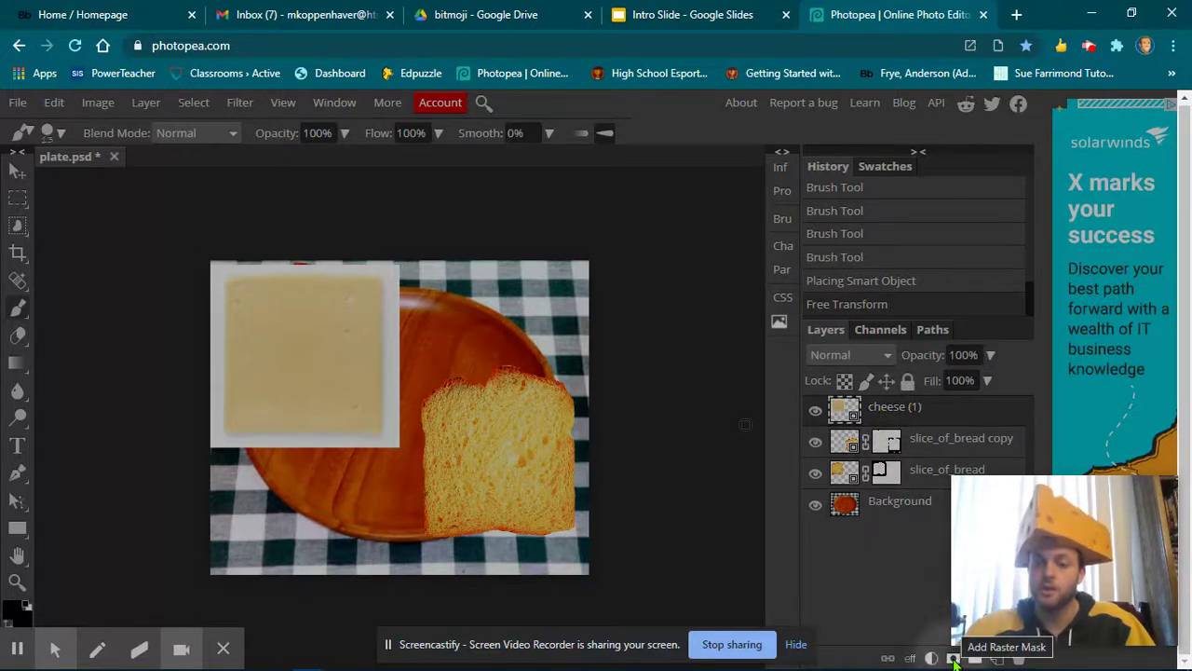
{"action": "left_click", "coordinate": [953, 659]}
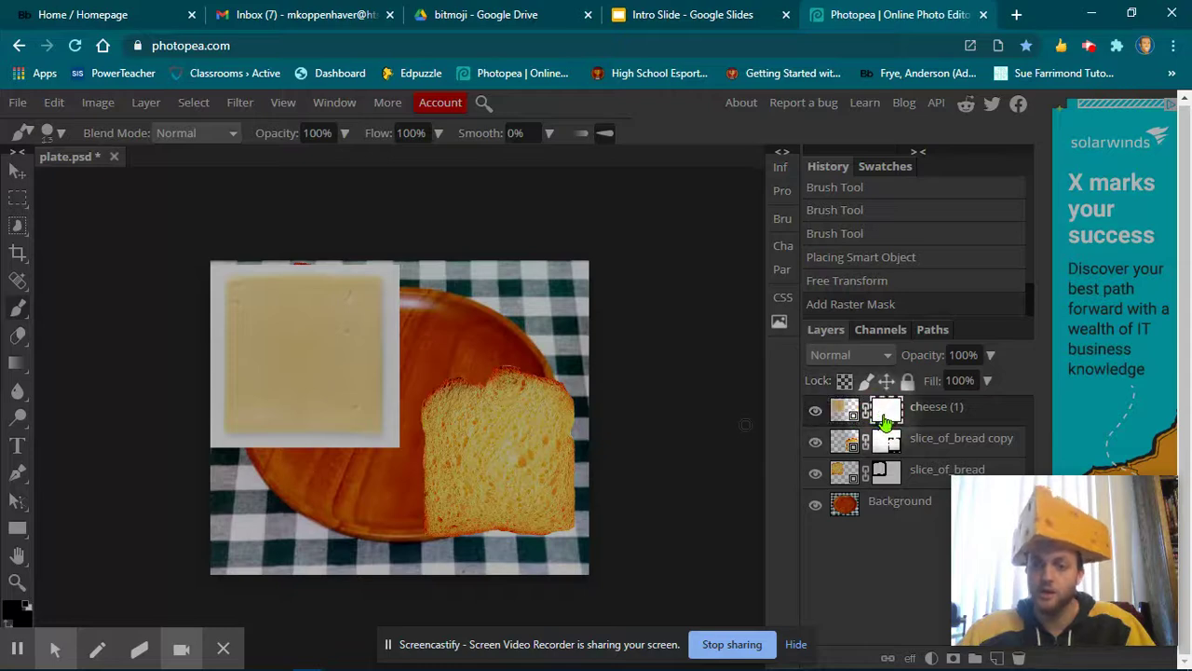
{"action": "left_click", "coordinate": [889, 416]}
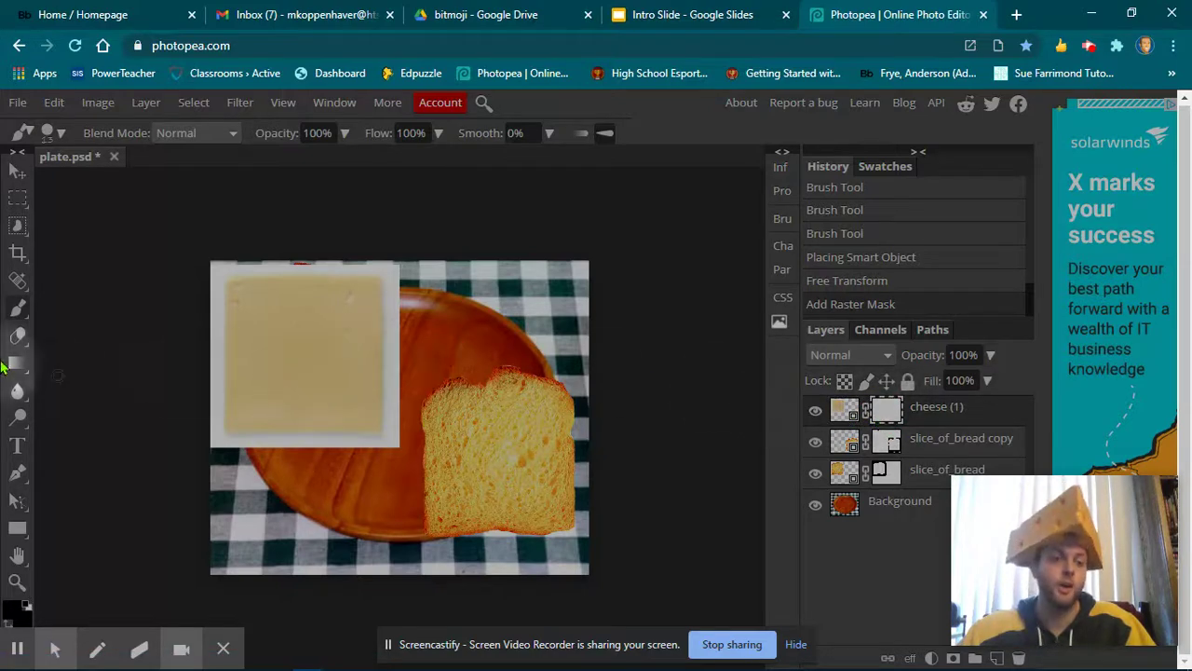
- With a 35 px brush, paint on the cheese (1) layer's mask to hide the white border around the cheese slice
{"action": "left_click", "coordinate": [51, 132]}
{"action": "left_click_drag", "start_coordinate": [101, 184], "coordinate": [107, 186]}
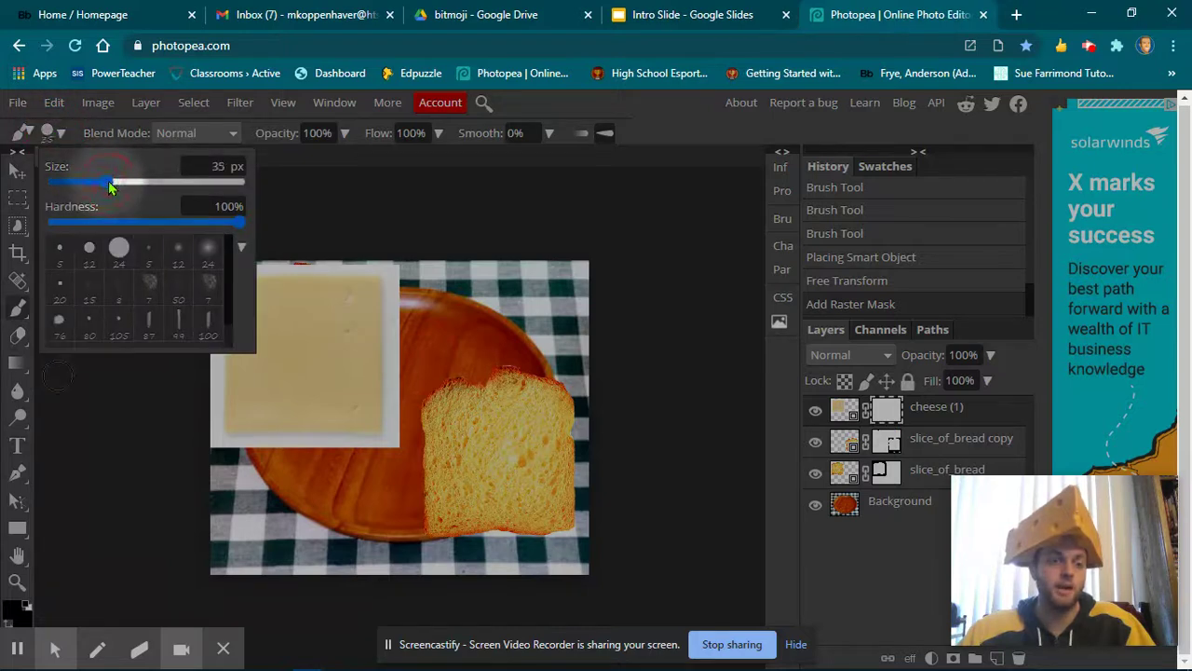
{"action": "left_click", "coordinate": [686, 161]}
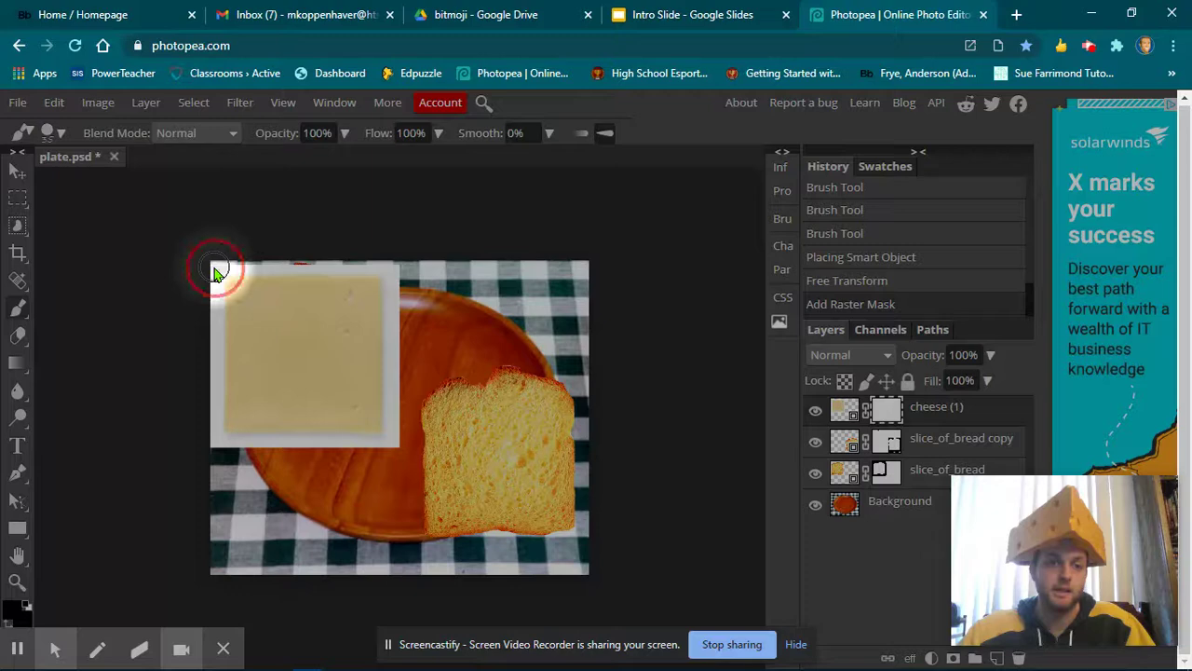
{"action": "mouse_move", "coordinate": [214, 272]}
{"action": "left_mouse_down"}
{"action": "mouse_move", "coordinate": [220, 448]}
{"action": "mouse_move", "coordinate": [218, 413]}
{"action": "mouse_move", "coordinate": [221, 438]}
{"action": "mouse_move", "coordinate": [259, 451]}
{"action": "mouse_move", "coordinate": [394, 458]}
{"action": "left_mouse_up"}
{"action": "left_click", "coordinate": [317, 446]}
{"action": "mouse_move", "coordinate": [317, 446]}
{"action": "left_mouse_down"}
{"action": "mouse_move", "coordinate": [400, 447]}
{"action": "mouse_move", "coordinate": [393, 259]}
{"action": "mouse_move", "coordinate": [389, 273]}
{"action": "mouse_move", "coordinate": [245, 267]}
{"action": "mouse_move", "coordinate": [216, 279]}
{"action": "left_mouse_up"}
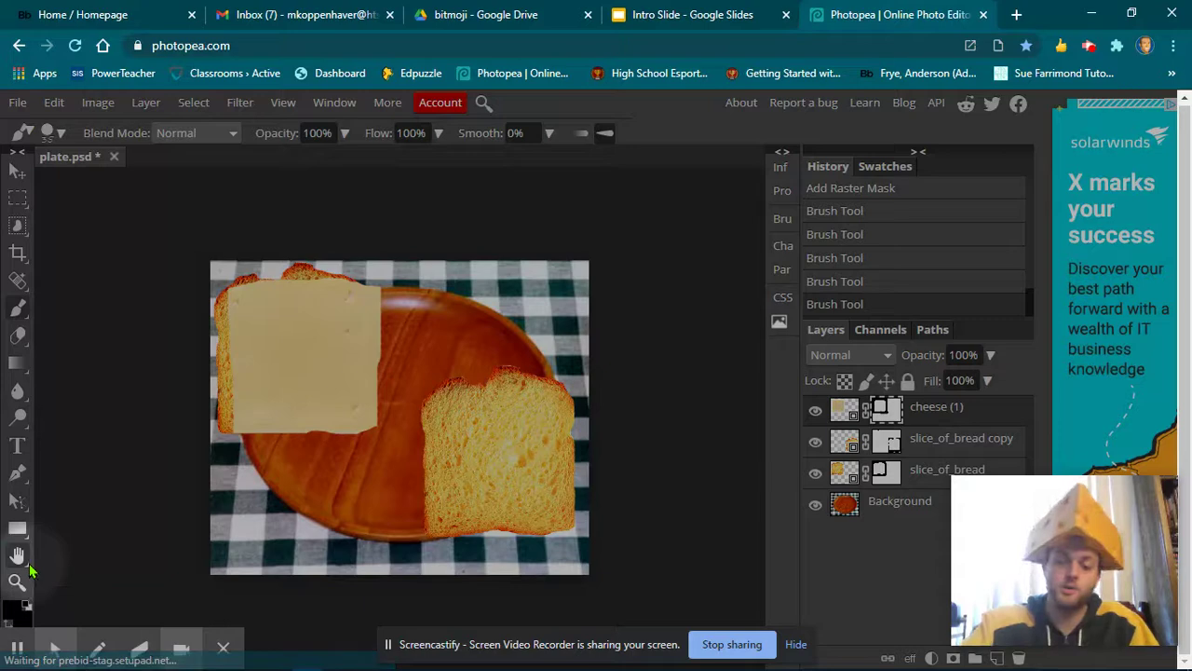
- Set the brush size to 2 px and mask out the hole near the cheese slice's upper-right corner
{"action": "key", "text": "ctrl+plus"}
{"action": "key", "text": "ctrl+plus"}
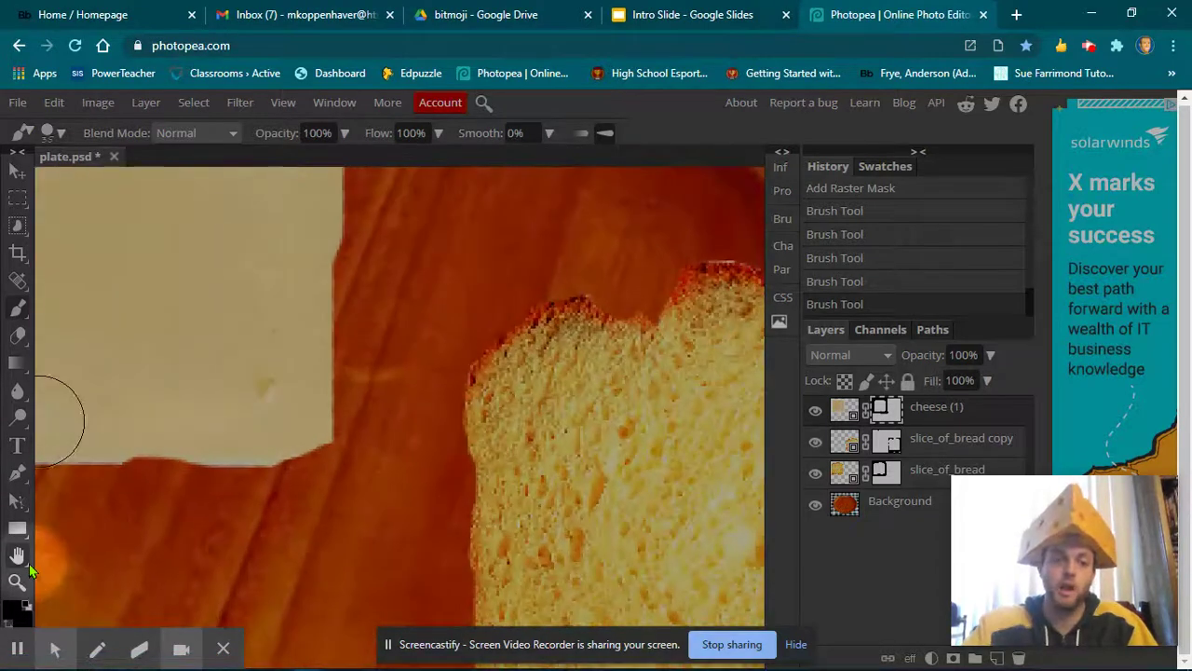
{"action": "scroll", "coordinate": [107, 569], "scroll_direction": "up", "scroll_amount": 3}
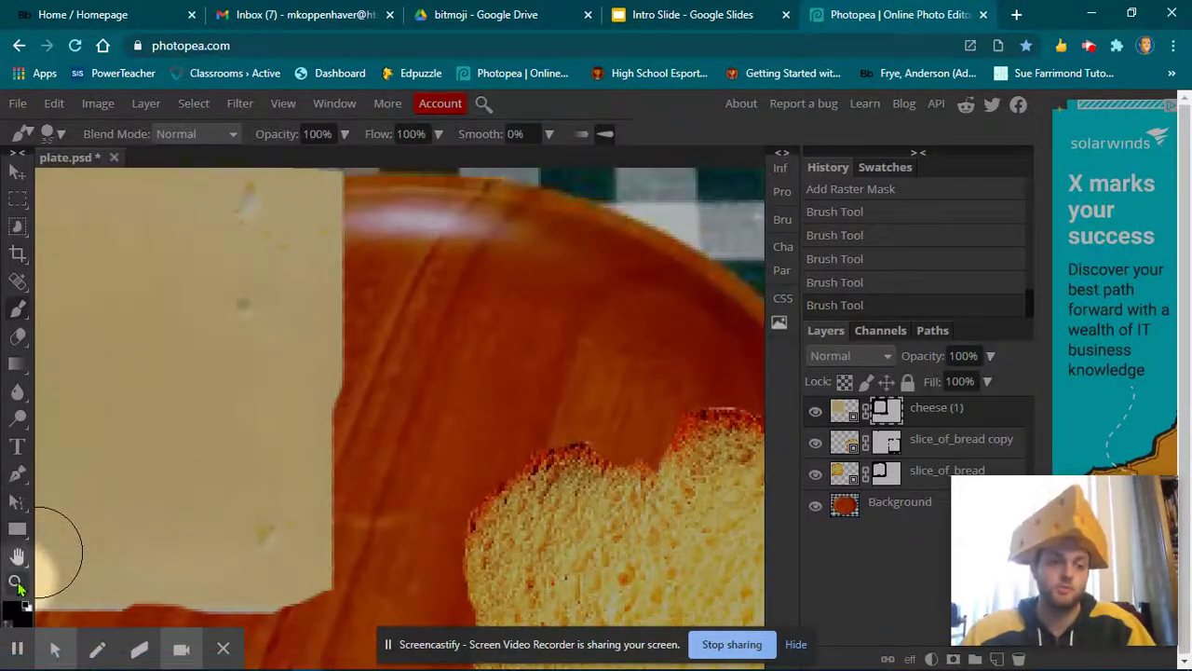
{"action": "scroll", "coordinate": [107, 570], "scroll_direction": "up", "scroll_amount": 1}
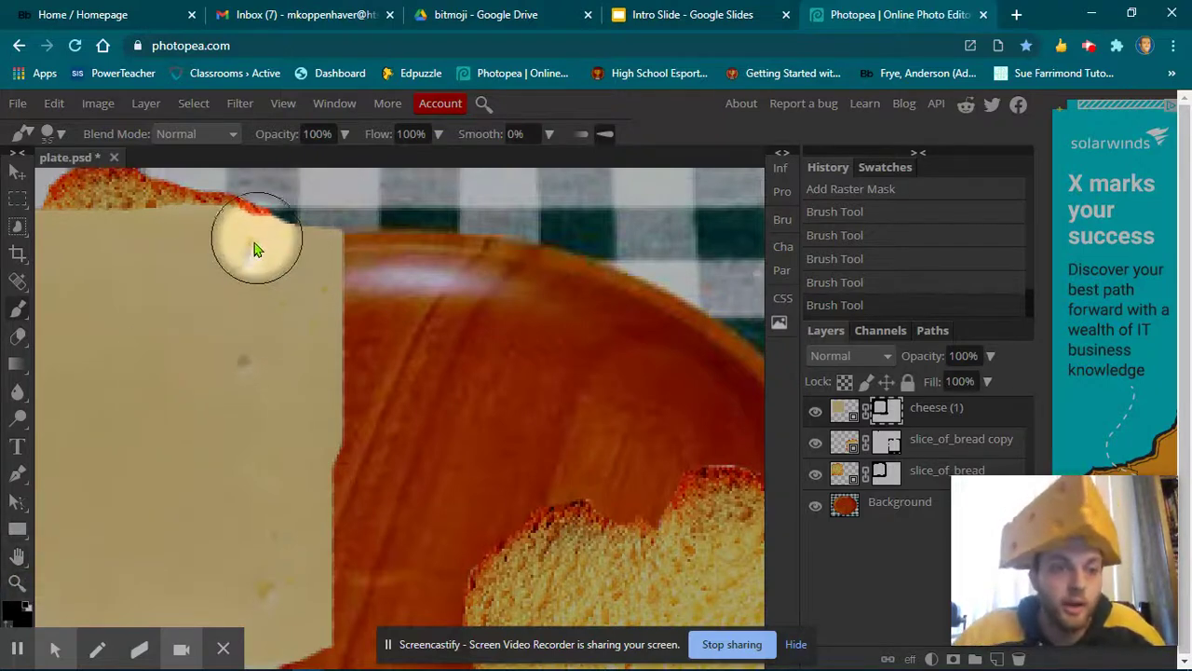
{"action": "left_click", "coordinate": [17, 556]}
{"action": "left_click_drag", "start_coordinate": [152, 492], "coordinate": [431, 469]}
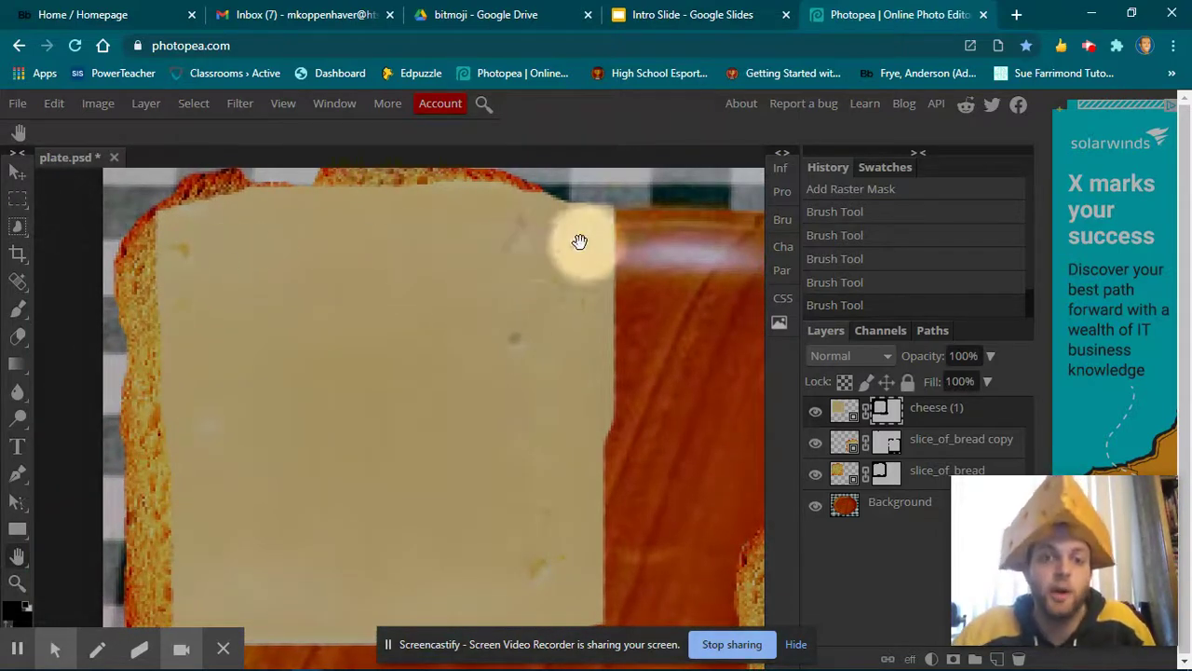
{"action": "left_click", "coordinate": [18, 310]}
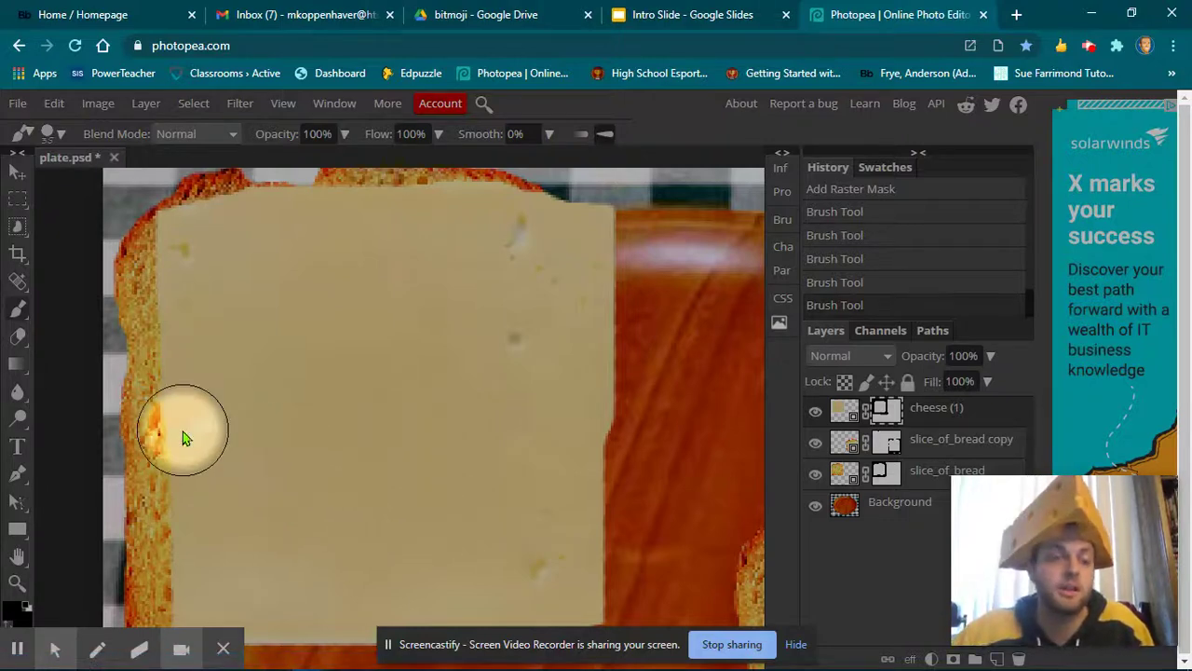
{"action": "left_click", "coordinate": [47, 133]}
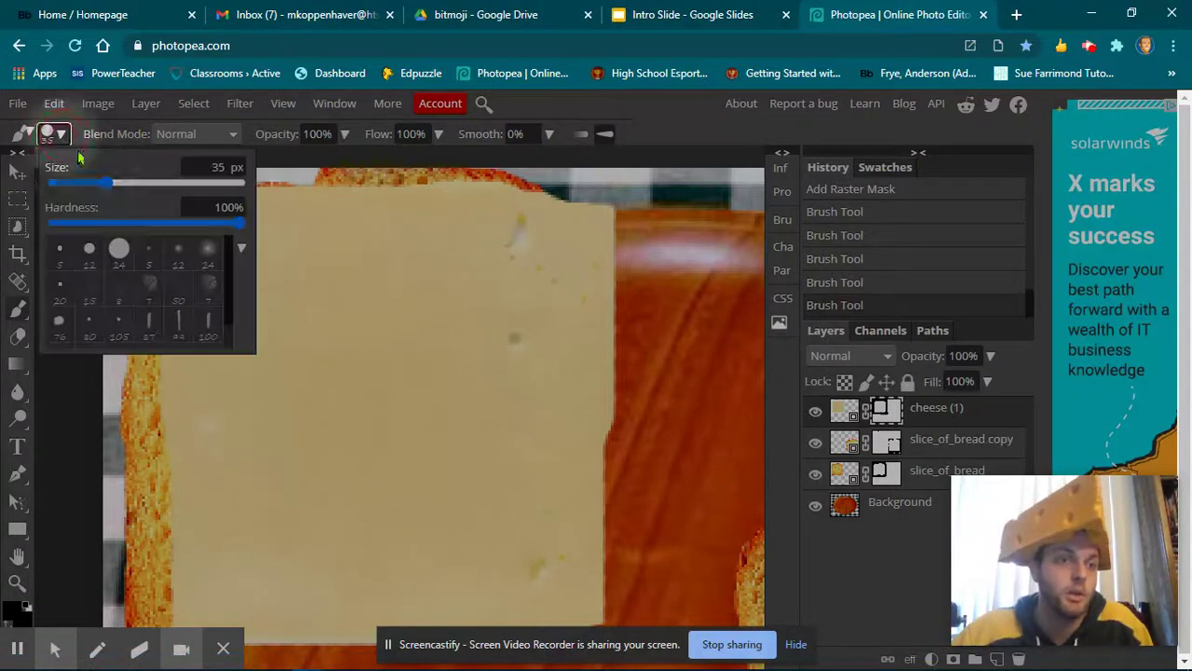
{"action": "left_click_drag", "start_coordinate": [85, 182], "coordinate": [78, 186]}
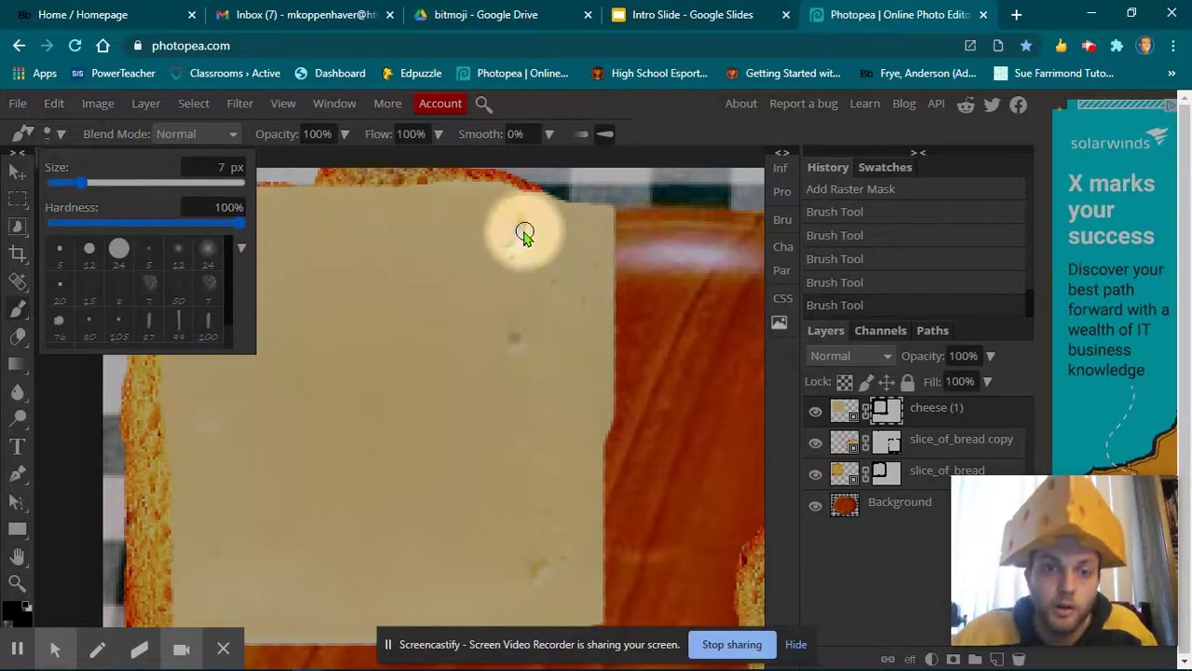
{"action": "left_click", "coordinate": [70, 184]}
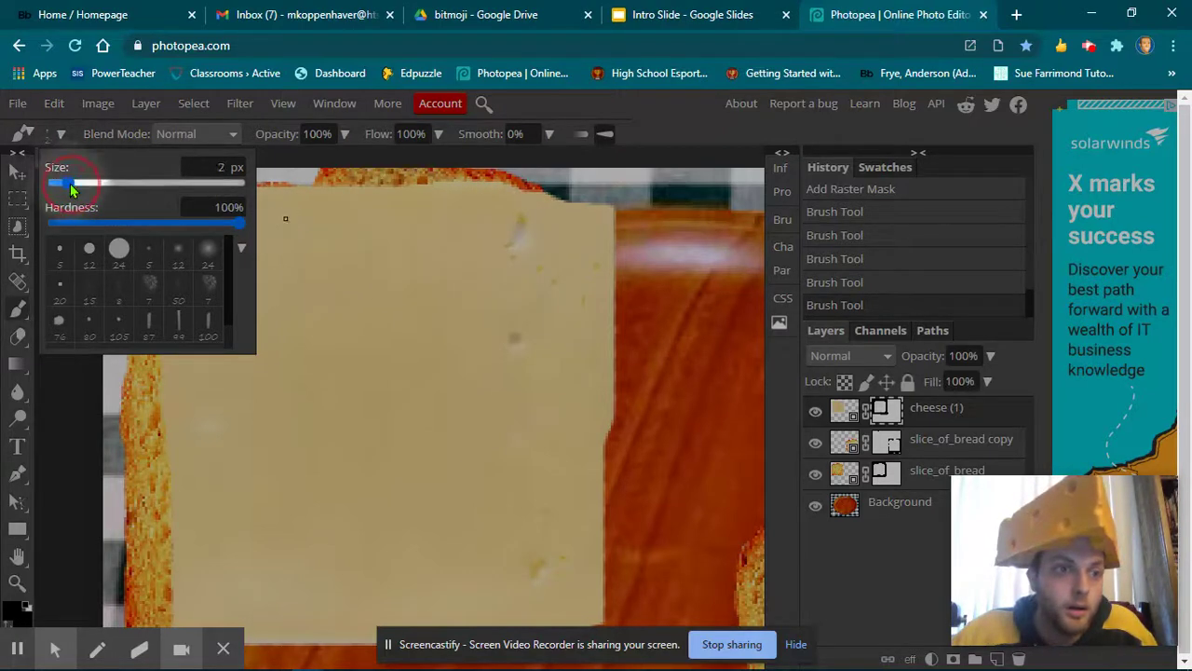
{"action": "left_click", "coordinate": [521, 224]}
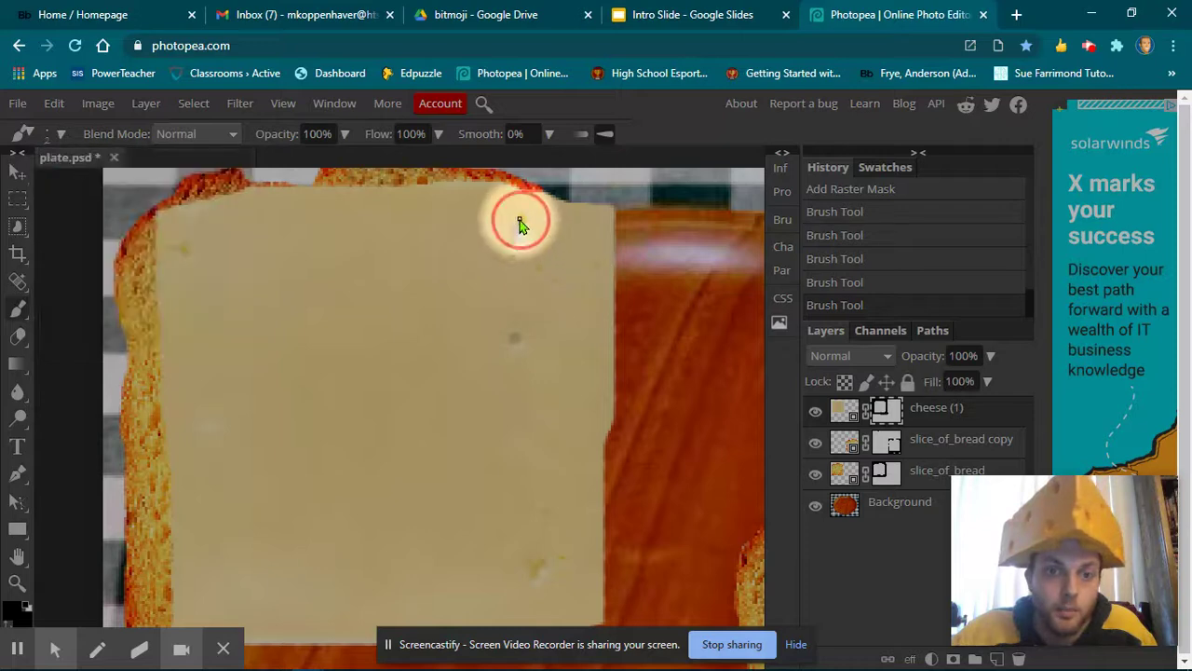
{"action": "mouse_move", "coordinate": [520, 228]}
{"action": "left_mouse_down"}
{"action": "mouse_move", "coordinate": [513, 265]}
{"action": "mouse_move", "coordinate": [519, 226]}
{"action": "left_mouse_up"}
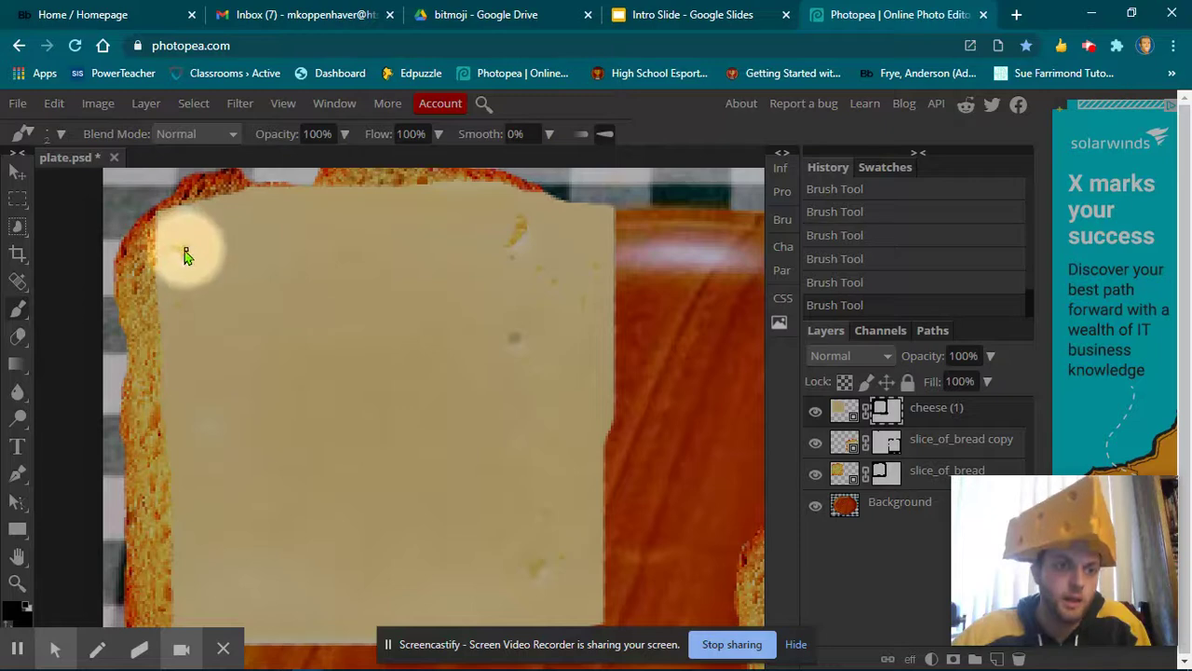
- Mask out small holes near the cheese's upper-left corner, right side, lower-right corner and left edge
{"action": "left_click_drag", "start_coordinate": [185, 250], "coordinate": [177, 247]}
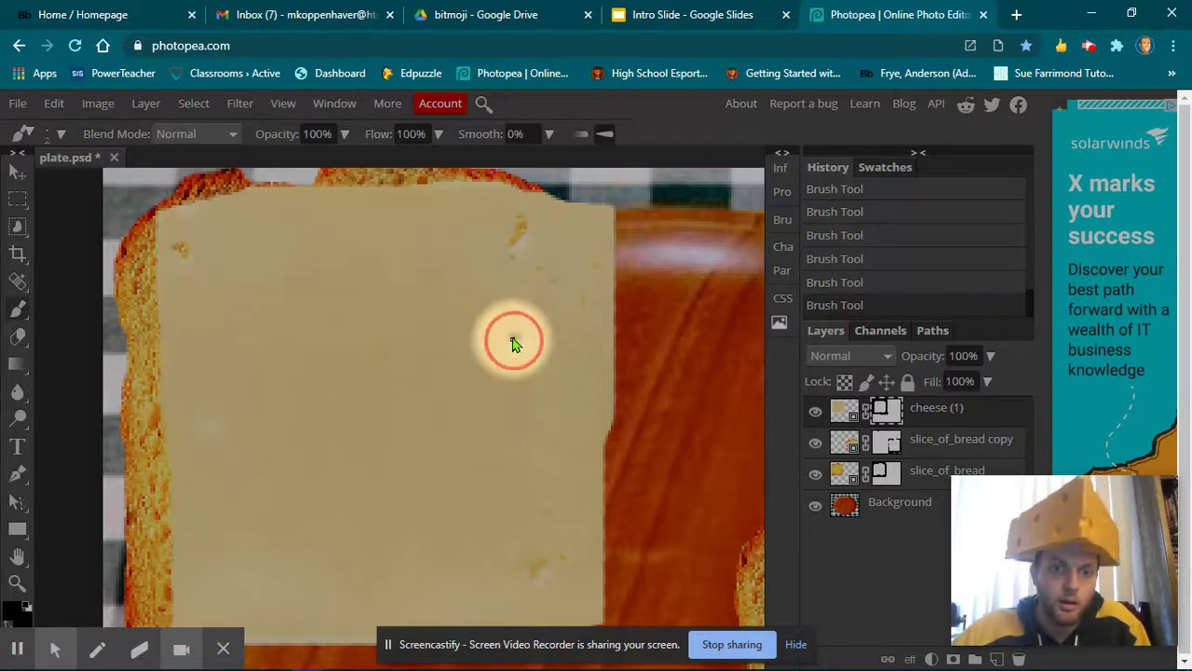
{"action": "left_click_drag", "start_coordinate": [517, 347], "coordinate": [517, 344]}
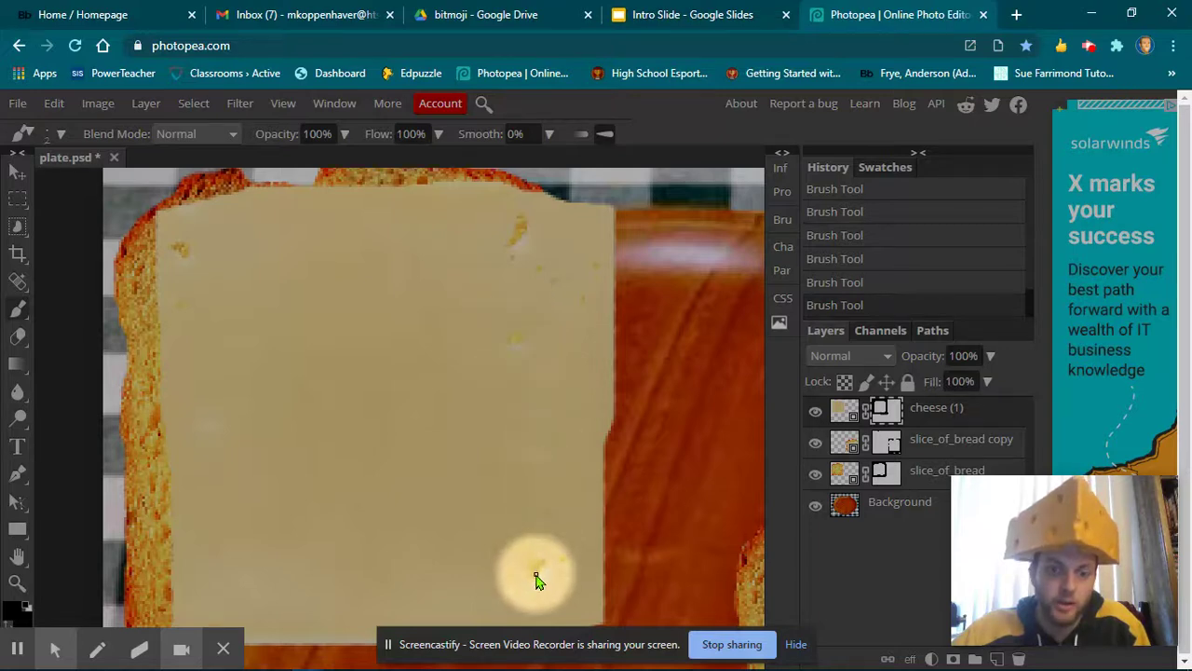
{"action": "left_click_drag", "start_coordinate": [538, 578], "coordinate": [537, 570]}
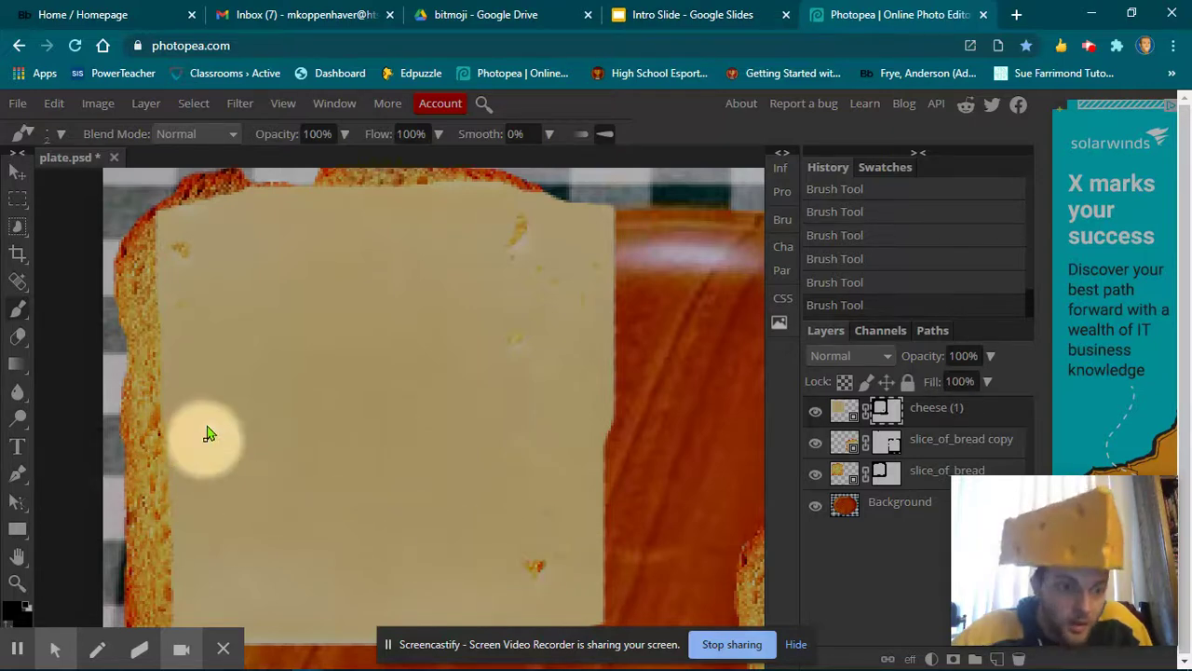
{"action": "left_click_drag", "start_coordinate": [213, 434], "coordinate": [210, 426]}
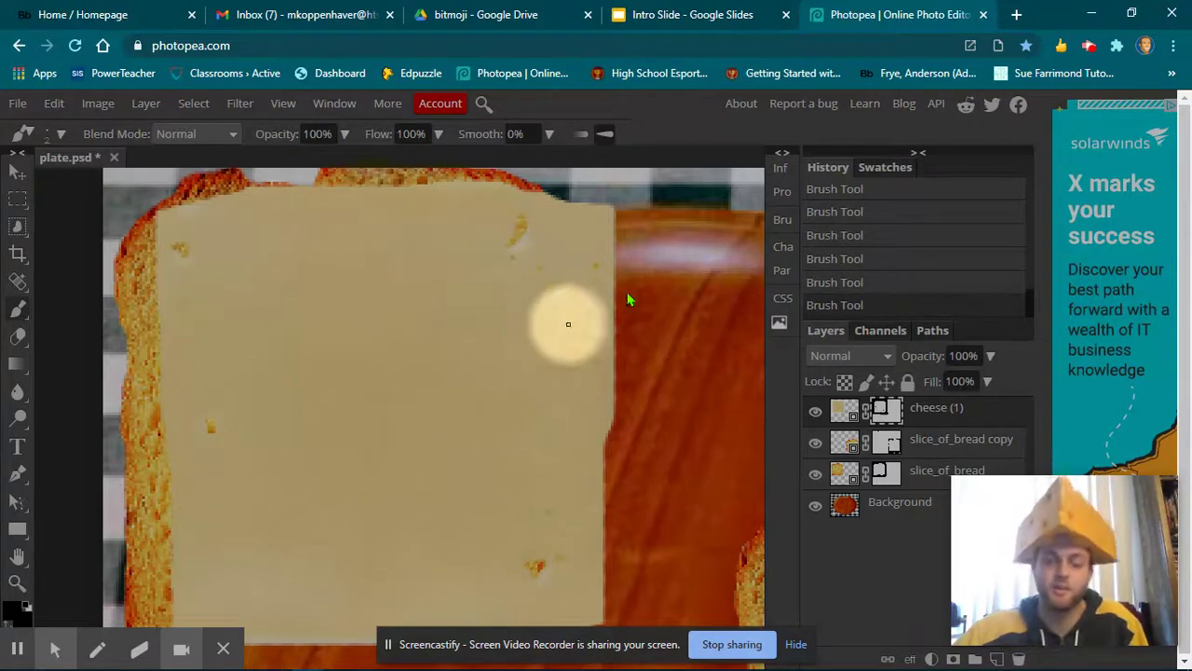
{"action": "key", "text": "ctrl+minus"}
{"action": "key", "text": "ctrl+minus"}
{"action": "key", "text": "ctrl+minus"}
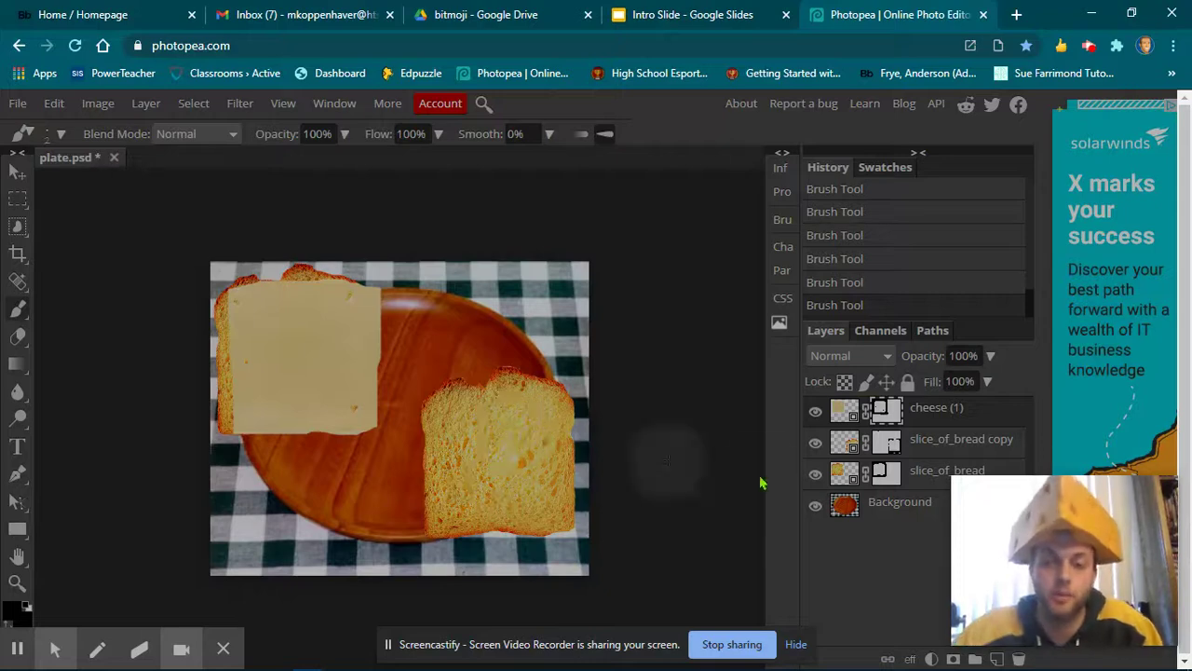
- Place the image lettuce from Downloads as a new layer above the cheese (1) layer
{"action": "left_click", "coordinate": [17, 105]}
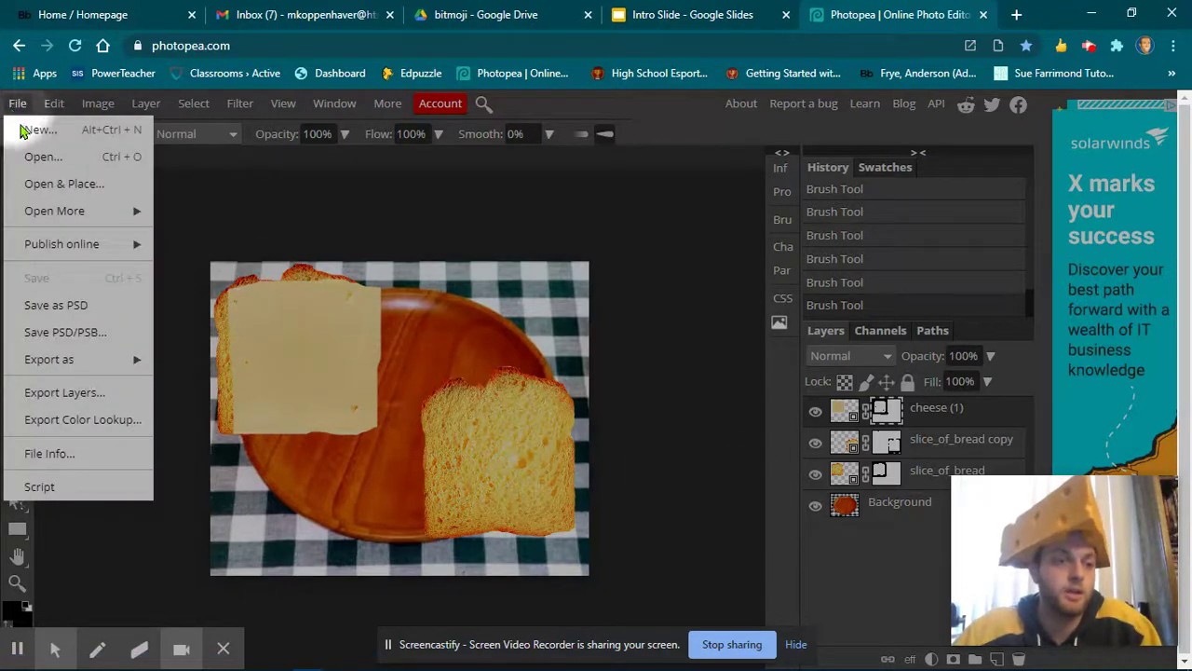
{"action": "left_click", "coordinate": [41, 187]}
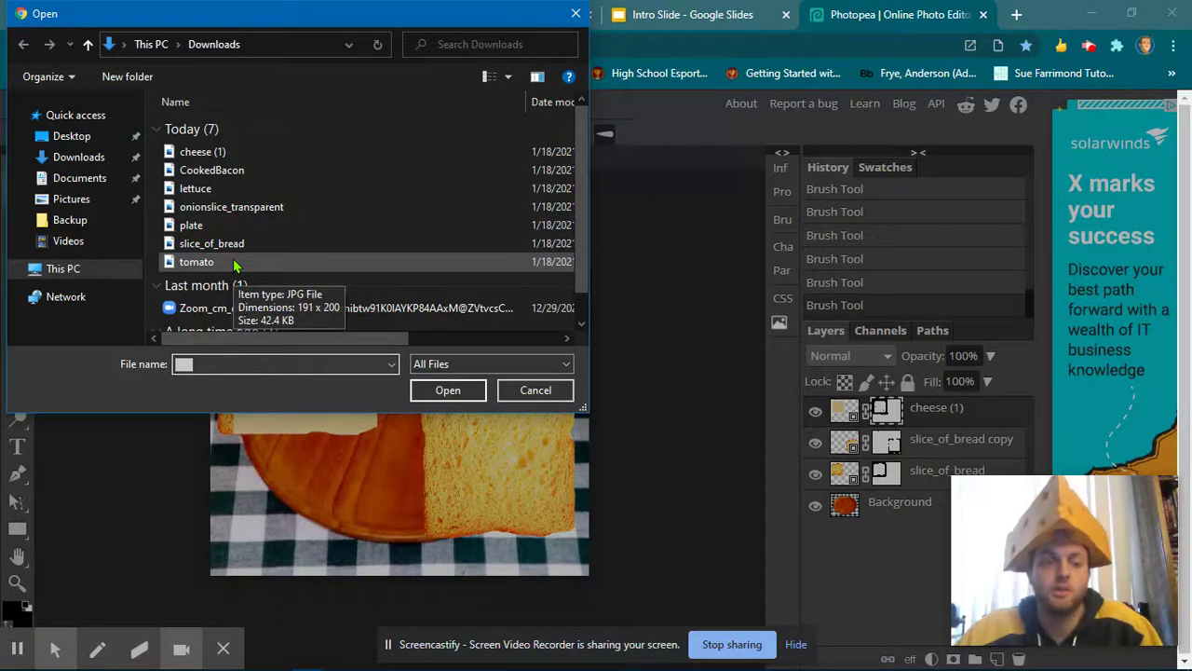
{"action": "left_click", "coordinate": [232, 261]}
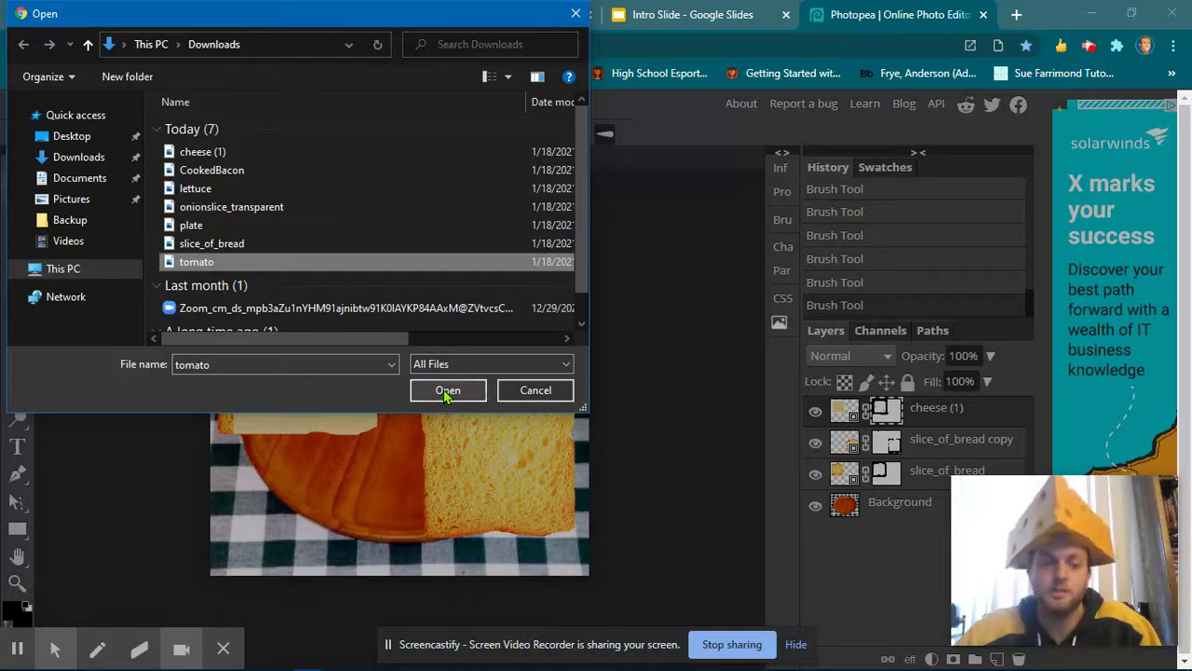
{"action": "left_click", "coordinate": [216, 190]}
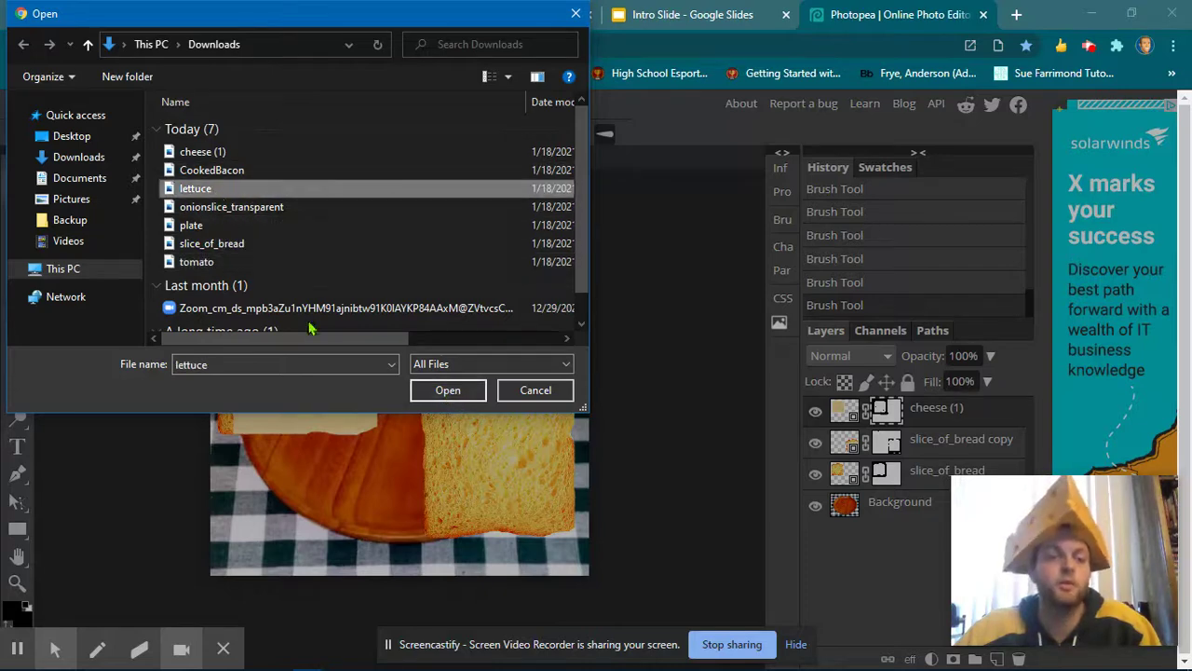
{"action": "left_click", "coordinate": [446, 391]}
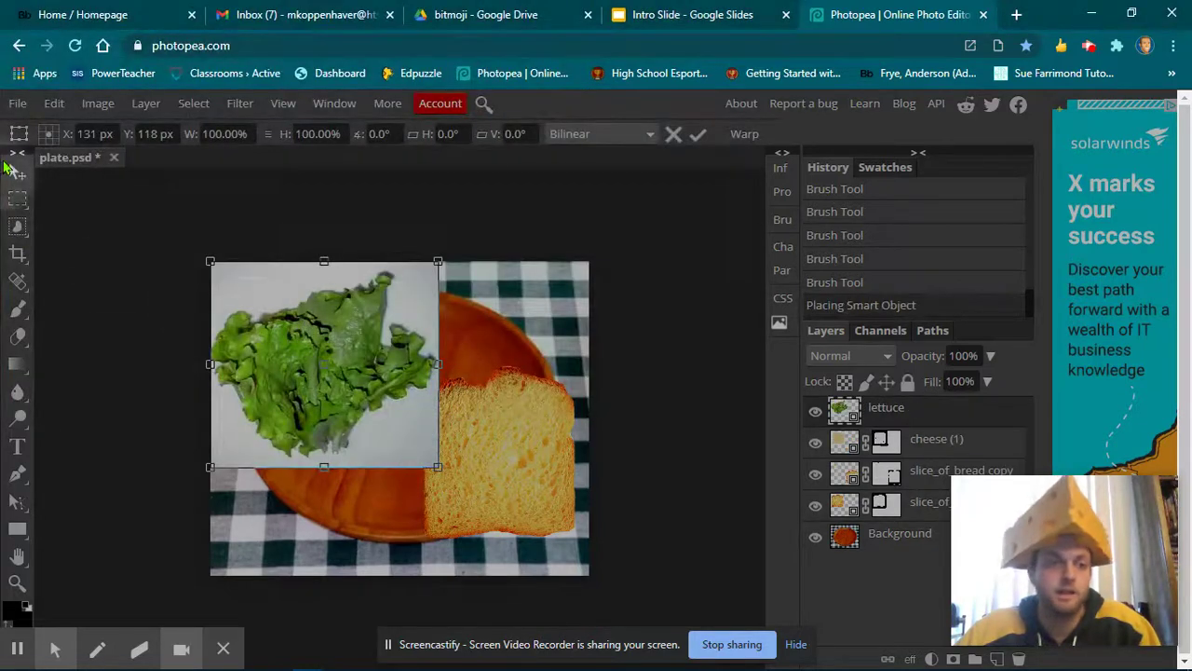
- Position the lettuce image over the lower-right bread slice at X 290 px, Y 195 px and add a raster mask to its layer
{"action": "mouse_move", "coordinate": [307, 368]}
{"action": "left_mouse_down"}
{"action": "mouse_move", "coordinate": [483, 455]}
{"action": "mouse_move", "coordinate": [443, 431]}
{"action": "left_mouse_up"}
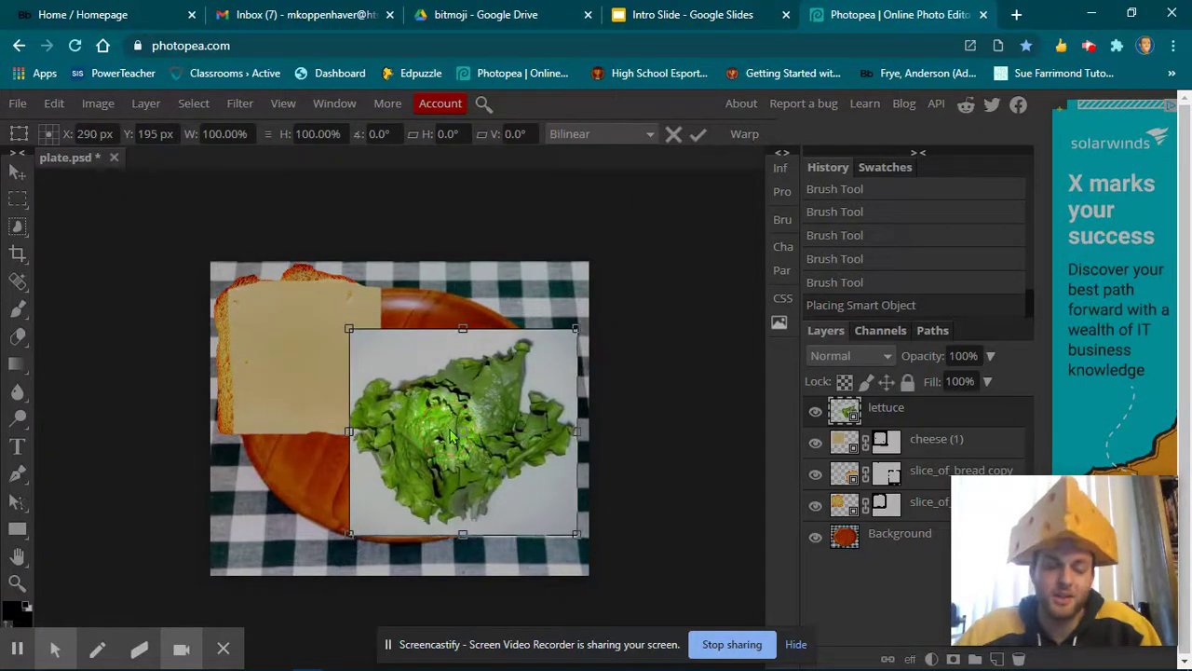
{"action": "left_click", "coordinate": [697, 133]}
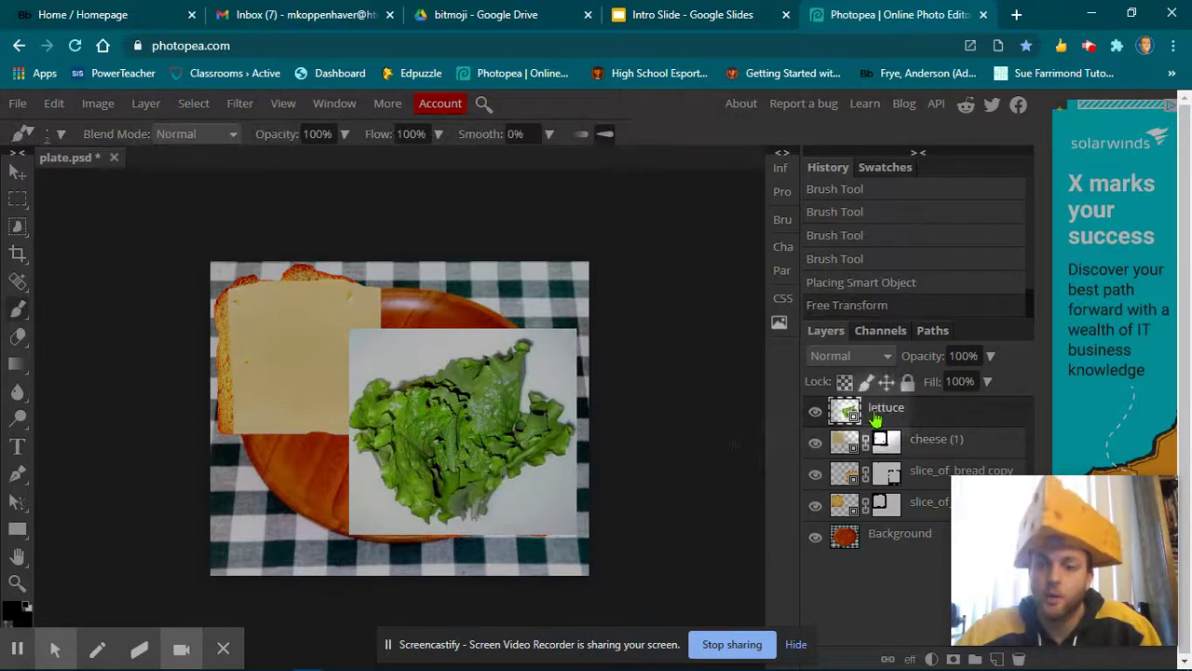
{"action": "left_click", "coordinate": [954, 658]}
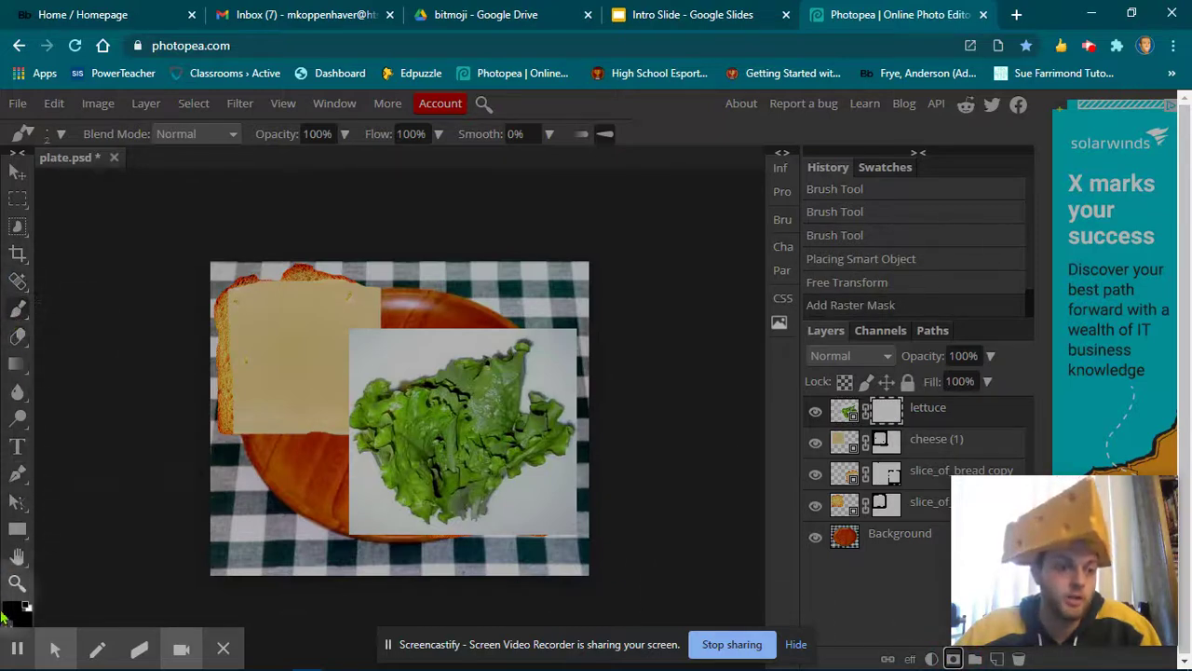
- With a 16 px brush, paint on the lettuce mask to hide the white background along its upper edge and around its tip
{"action": "left_click", "coordinate": [53, 134]}
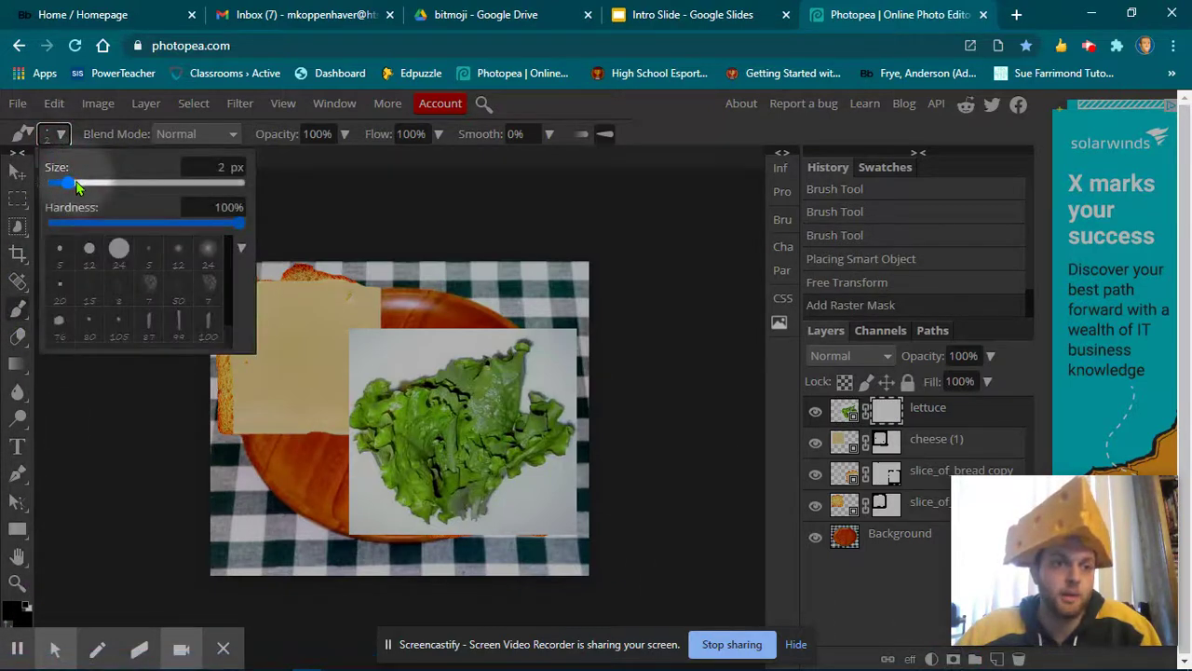
{"action": "left_click_drag", "start_coordinate": [87, 186], "coordinate": [95, 181]}
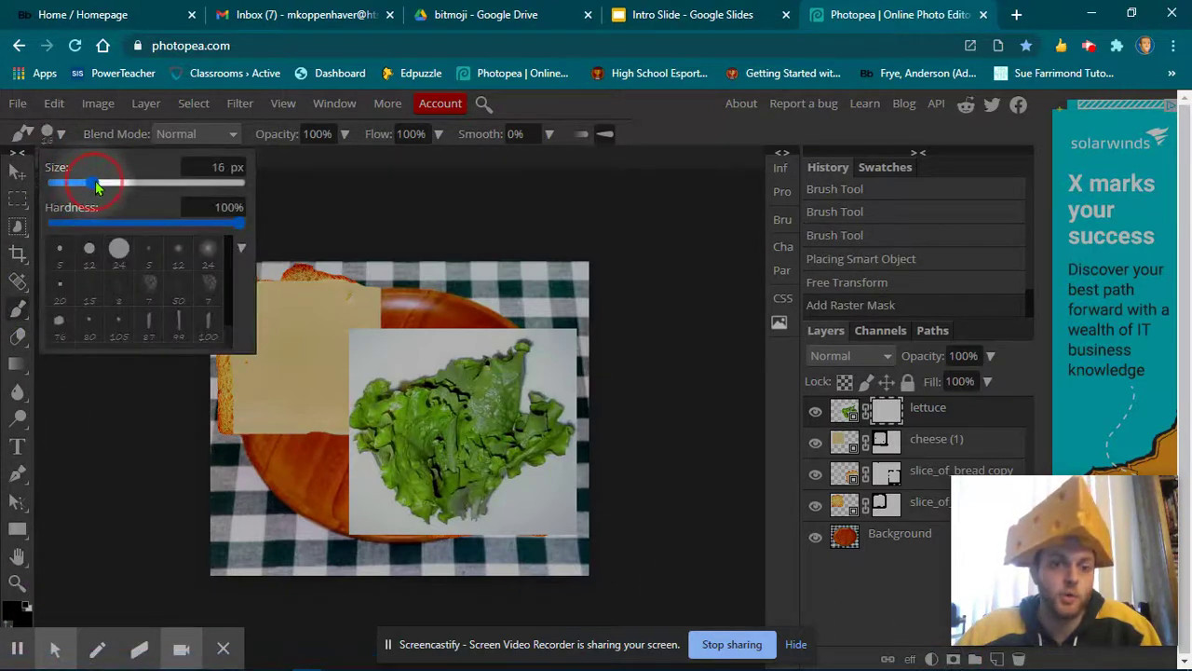
{"action": "left_click", "coordinate": [16, 584]}
{"action": "left_click", "coordinate": [437, 401]}
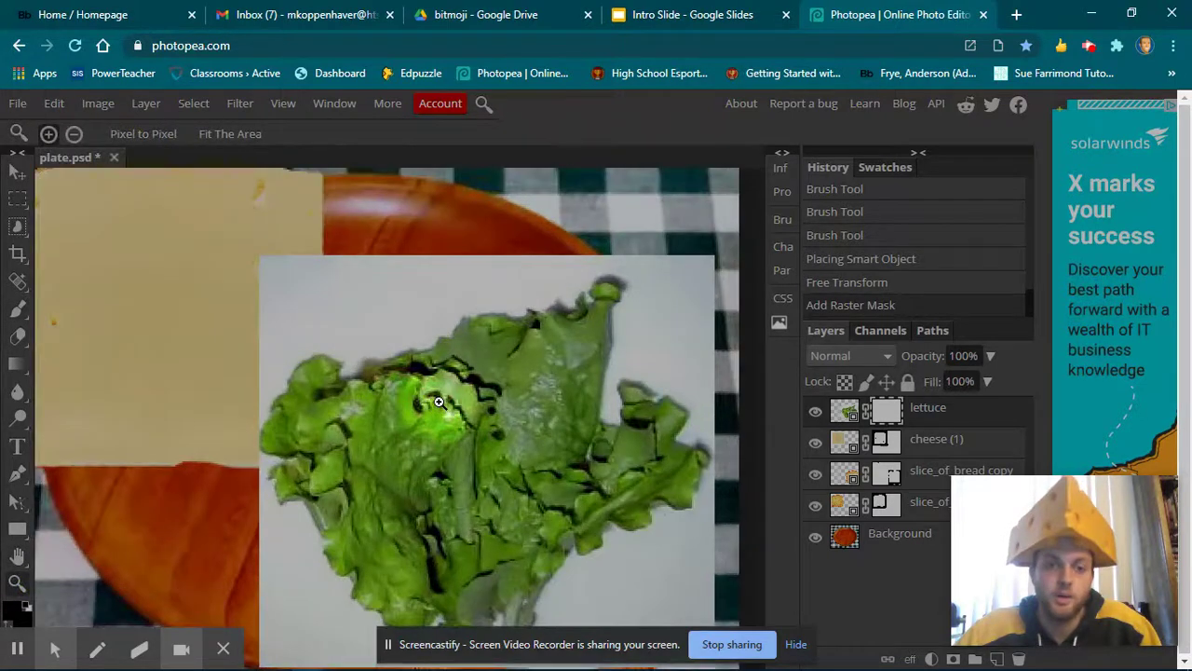
{"action": "scroll", "coordinate": [405, 402], "scroll_direction": "down", "scroll_amount": 1}
{"action": "left_click", "coordinate": [463, 402]}
{"action": "scroll", "coordinate": [466, 392], "scroll_direction": "up", "scroll_amount": 1}
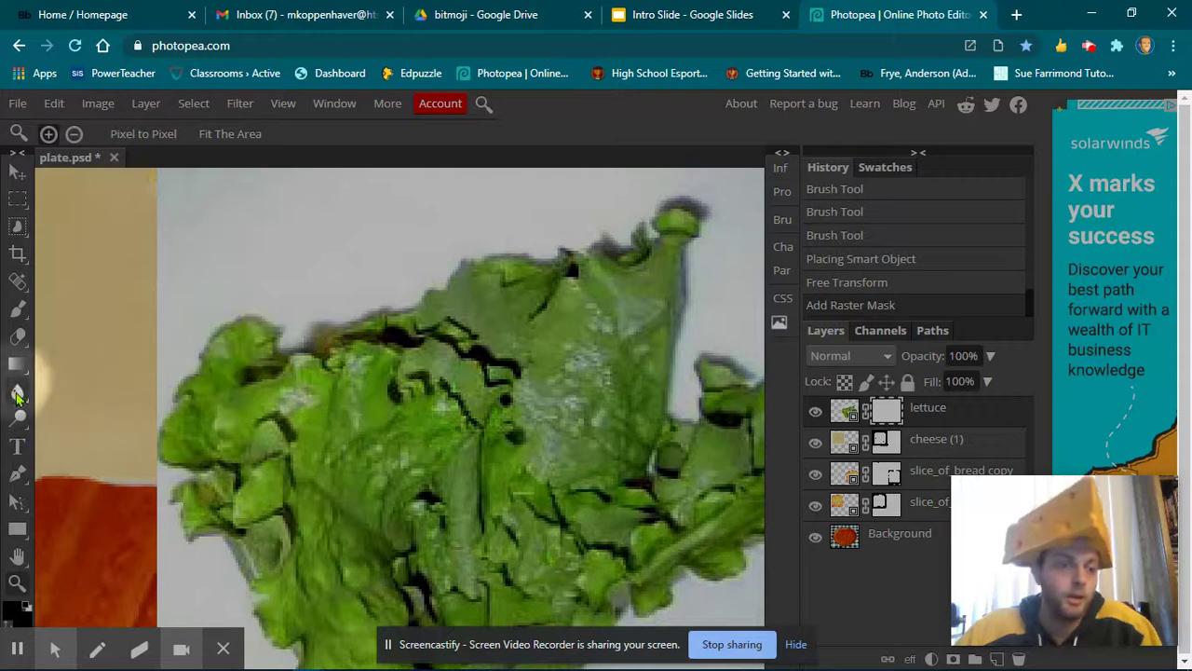
{"action": "left_click", "coordinate": [17, 310]}
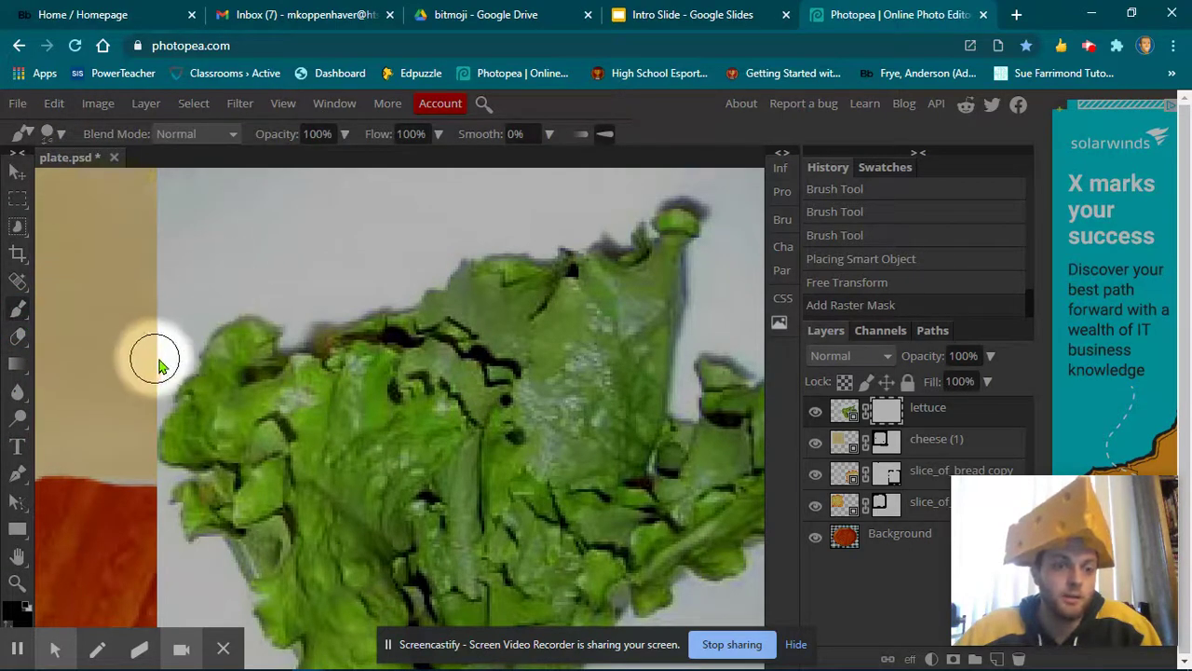
{"action": "mouse_move", "coordinate": [177, 361]}
{"action": "left_mouse_down"}
{"action": "mouse_move", "coordinate": [225, 309]}
{"action": "mouse_move", "coordinate": [317, 311]}
{"action": "mouse_move", "coordinate": [412, 283]}
{"action": "mouse_move", "coordinate": [399, 291]}
{"action": "mouse_move", "coordinate": [414, 270]}
{"action": "mouse_move", "coordinate": [441, 278]}
{"action": "mouse_move", "coordinate": [492, 246]}
{"action": "mouse_move", "coordinate": [547, 246]}
{"action": "mouse_move", "coordinate": [554, 227]}
{"action": "mouse_move", "coordinate": [574, 242]}
{"action": "mouse_move", "coordinate": [614, 228]}
{"action": "left_mouse_up"}
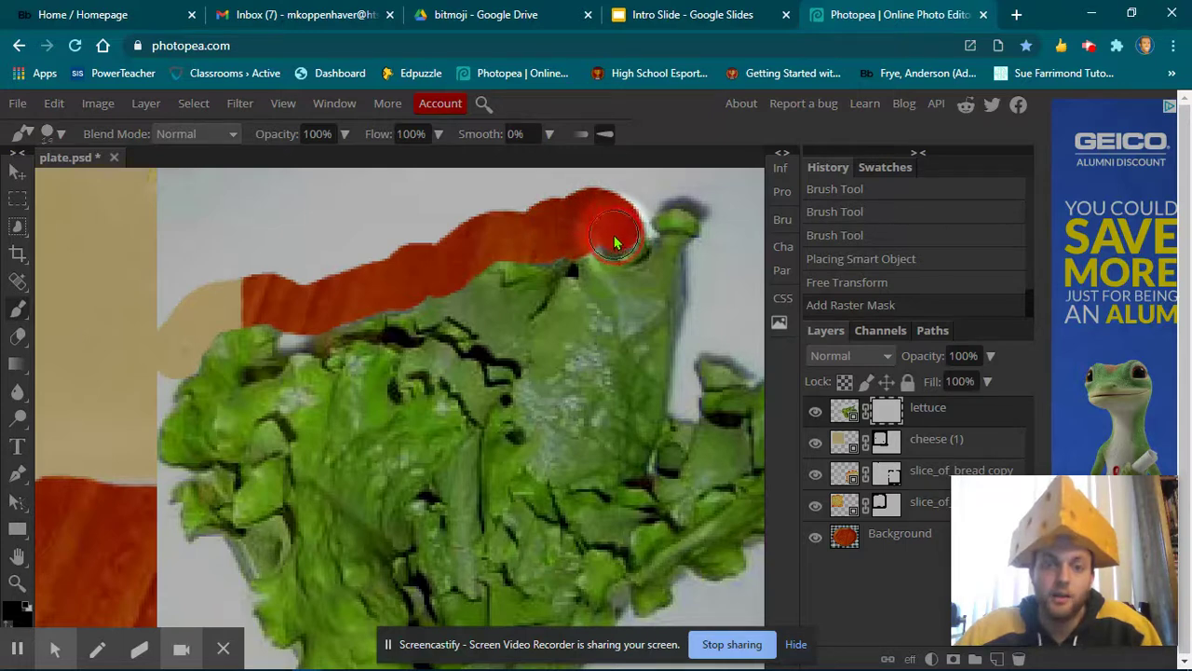
{"action": "mouse_move", "coordinate": [614, 244]}
{"action": "left_mouse_down"}
{"action": "mouse_move", "coordinate": [636, 226]}
{"action": "mouse_move", "coordinate": [635, 198]}
{"action": "mouse_move", "coordinate": [650, 198]}
{"action": "mouse_move", "coordinate": [709, 214]}
{"action": "mouse_move", "coordinate": [711, 318]}
{"action": "mouse_move", "coordinate": [709, 250]}
{"action": "mouse_move", "coordinate": [707, 332]}
{"action": "left_mouse_up"}
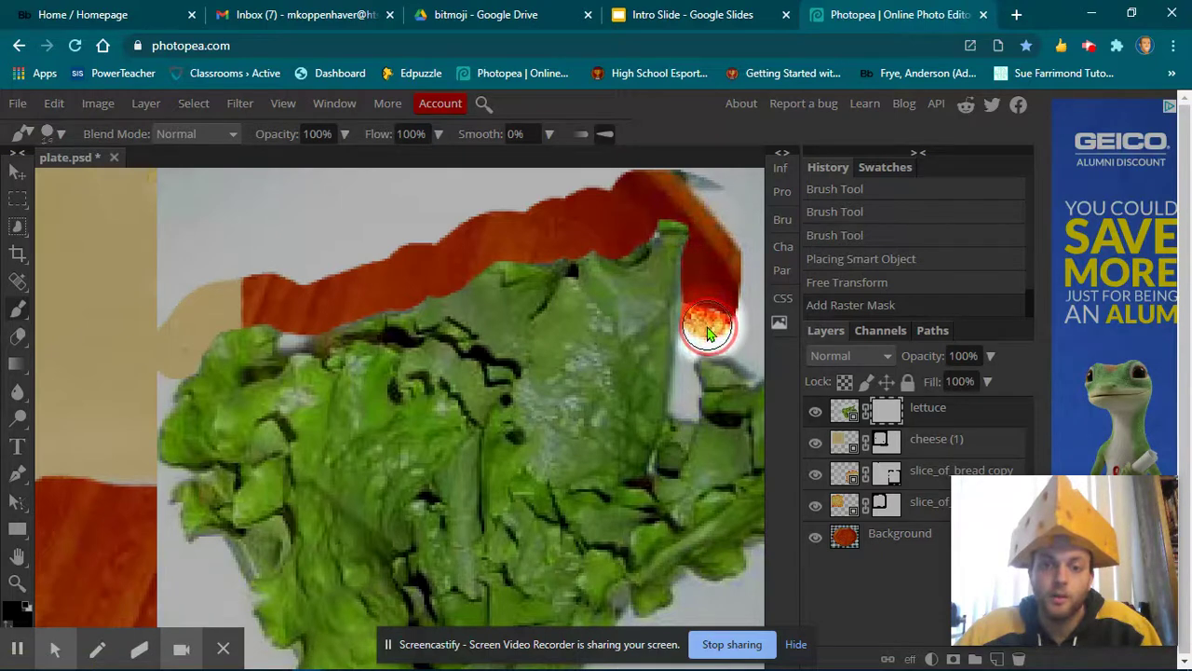
- Use a smaller brush to mask out the white gap between the lettuce's upper tip and its right-hand leaf
{"action": "mouse_move", "coordinate": [707, 341]}
{"action": "left_mouse_down"}
{"action": "mouse_move", "coordinate": [679, 346]}
{"action": "mouse_move", "coordinate": [666, 393]}
{"action": "left_mouse_up"}
{"action": "left_click", "coordinate": [56, 136]}
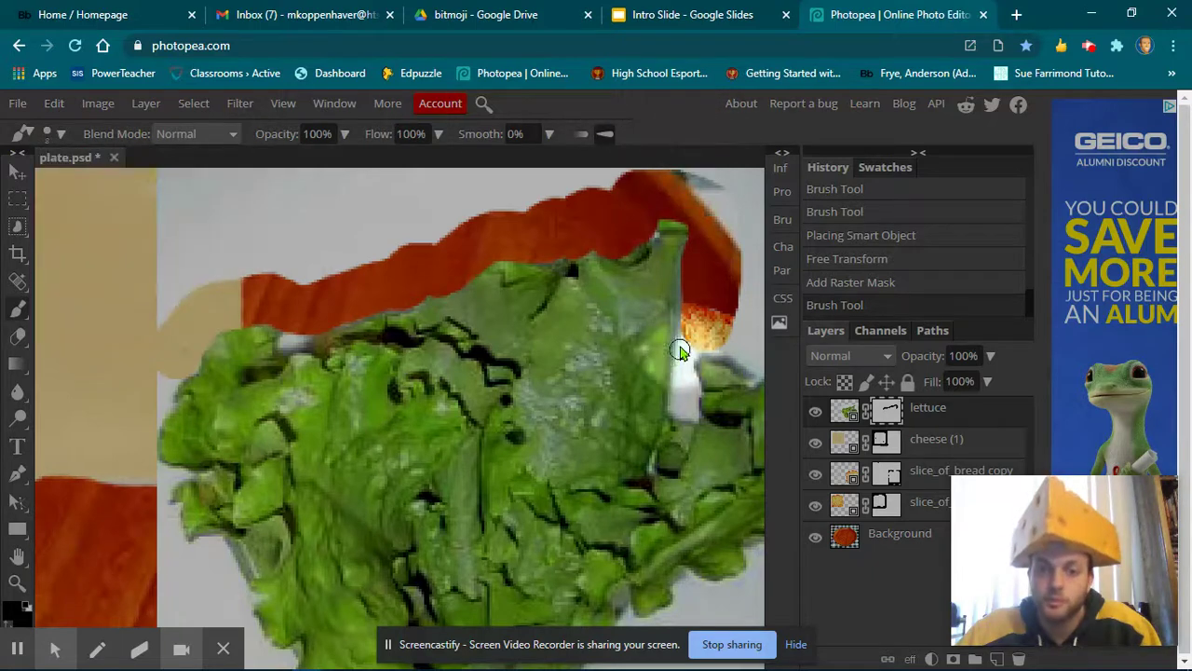
{"action": "mouse_move", "coordinate": [688, 344]}
{"action": "left_mouse_down"}
{"action": "mouse_move", "coordinate": [676, 407]}
{"action": "mouse_move", "coordinate": [696, 394]}
{"action": "mouse_move", "coordinate": [689, 364]}
{"action": "mouse_move", "coordinate": [702, 346]}
{"action": "mouse_move", "coordinate": [745, 372]}
{"action": "left_mouse_up"}
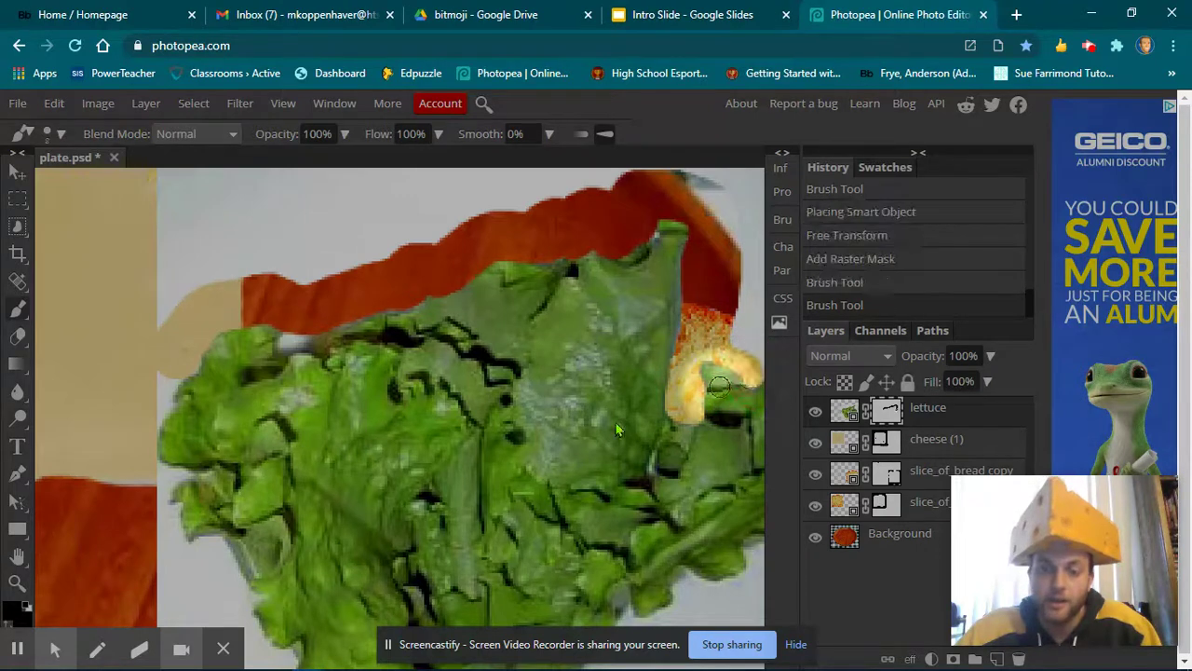
- Paint on the lettuce mask to hide the white spot along the lettuce's upper-left edge
{"action": "left_click", "coordinate": [17, 556]}
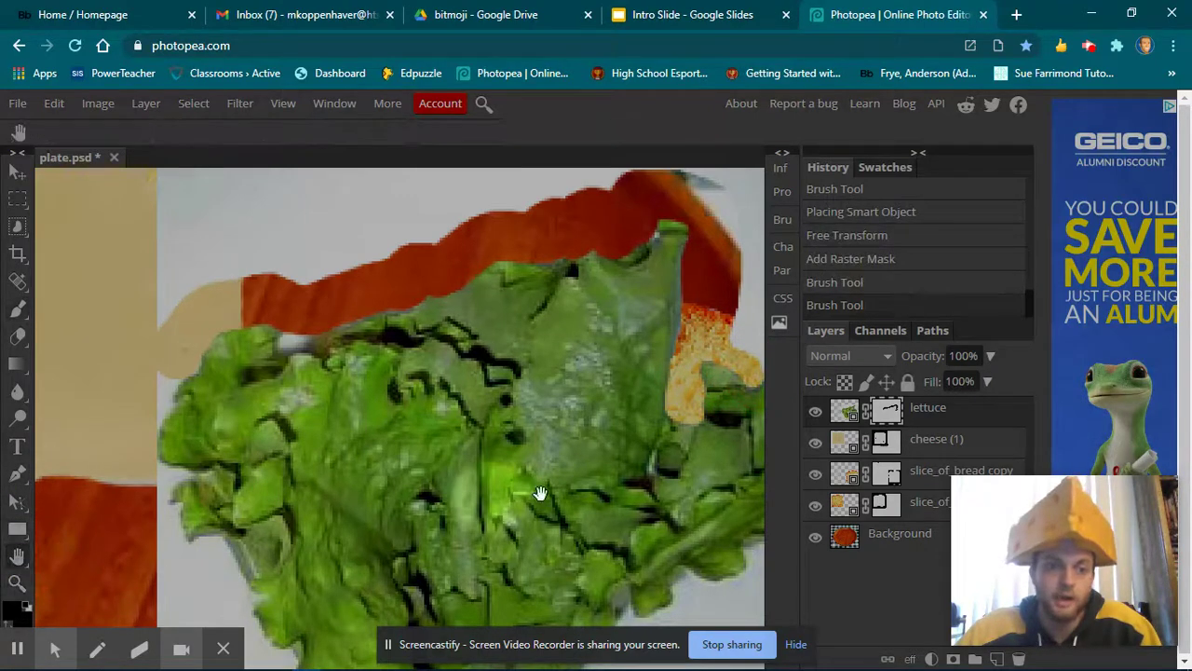
{"action": "left_click_drag", "start_coordinate": [551, 501], "coordinate": [513, 491]}
{"action": "left_click", "coordinate": [19, 313]}
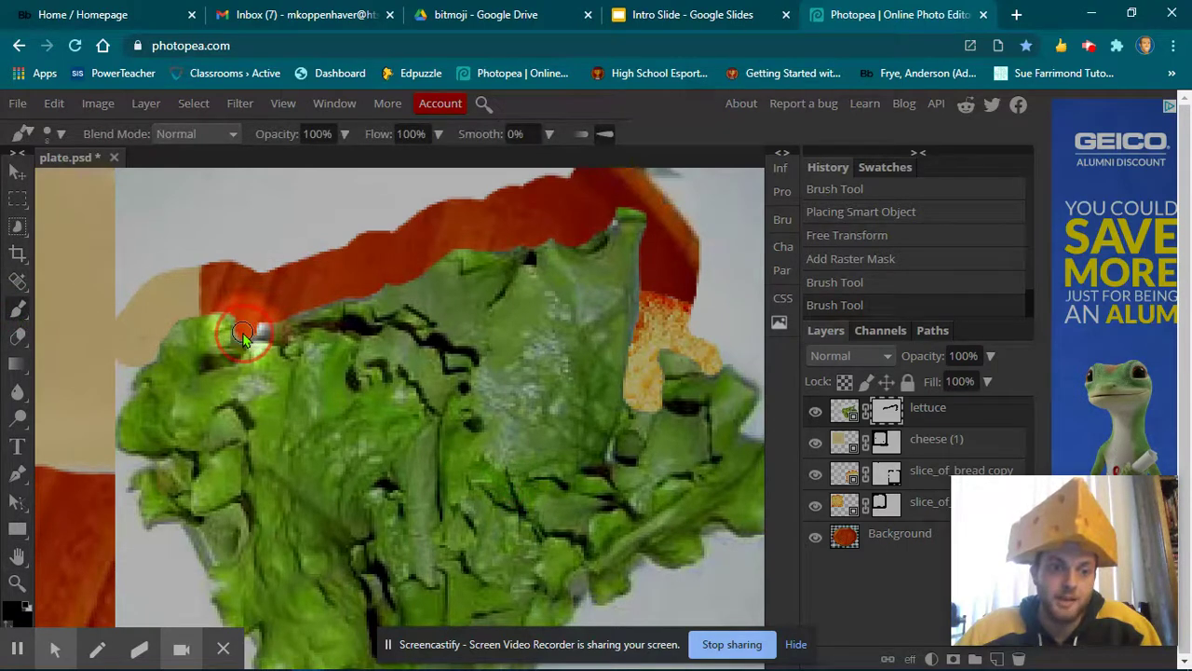
{"action": "left_click_drag", "start_coordinate": [242, 335], "coordinate": [274, 323]}
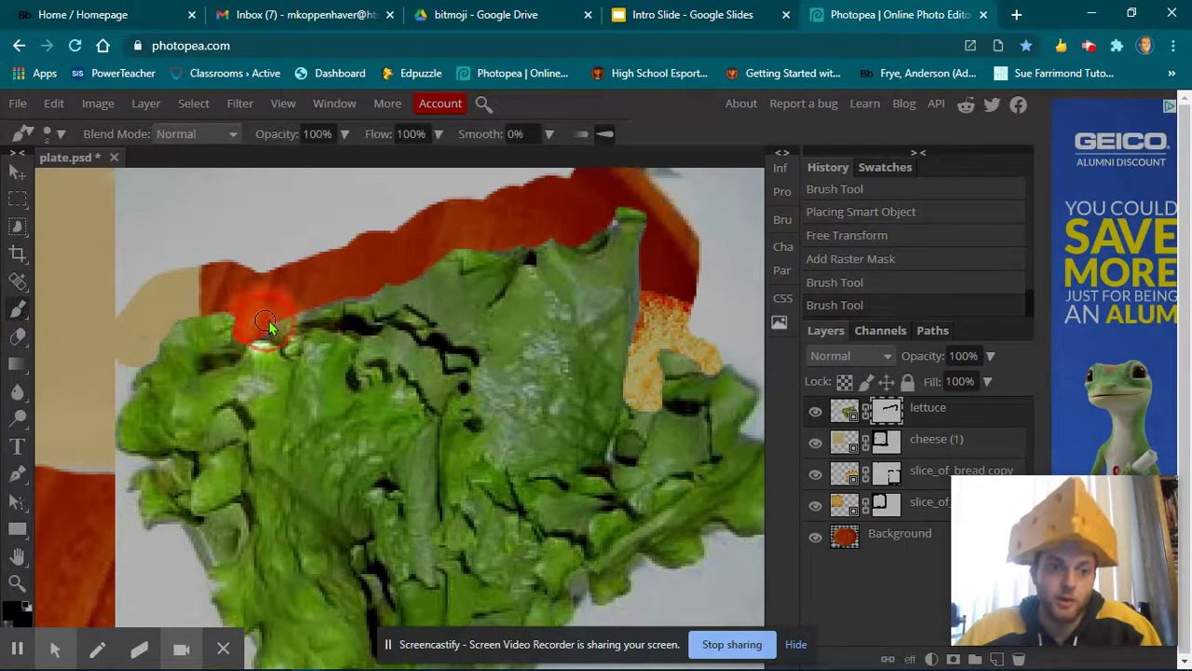
- Mask out the white background along the lettuce's right-hand leaf, following its outline down to the lower-right edge
{"action": "left_click", "coordinate": [17, 556]}
{"action": "left_click_drag", "start_coordinate": [494, 479], "coordinate": [285, 452]}
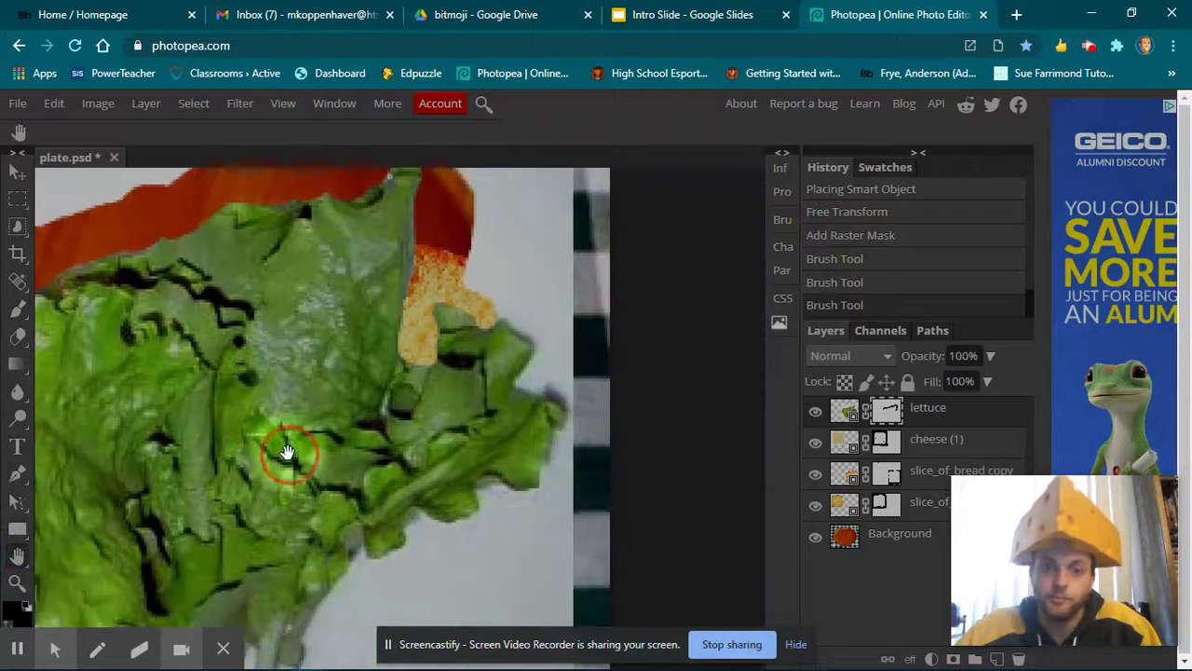
{"action": "left_click", "coordinate": [17, 312]}
{"action": "mouse_move", "coordinate": [488, 319]}
{"action": "left_mouse_down"}
{"action": "mouse_move", "coordinate": [542, 348]}
{"action": "mouse_move", "coordinate": [523, 383]}
{"action": "mouse_move", "coordinate": [556, 385]}
{"action": "mouse_move", "coordinate": [571, 413]}
{"action": "mouse_move", "coordinate": [548, 502]}
{"action": "mouse_move", "coordinate": [520, 506]}
{"action": "mouse_move", "coordinate": [488, 484]}
{"action": "mouse_move", "coordinate": [492, 517]}
{"action": "mouse_move", "coordinate": [479, 530]}
{"action": "mouse_move", "coordinate": [449, 537]}
{"action": "mouse_move", "coordinate": [417, 520]}
{"action": "mouse_move", "coordinate": [432, 532]}
{"action": "mouse_move", "coordinate": [359, 568]}
{"action": "left_mouse_up"}
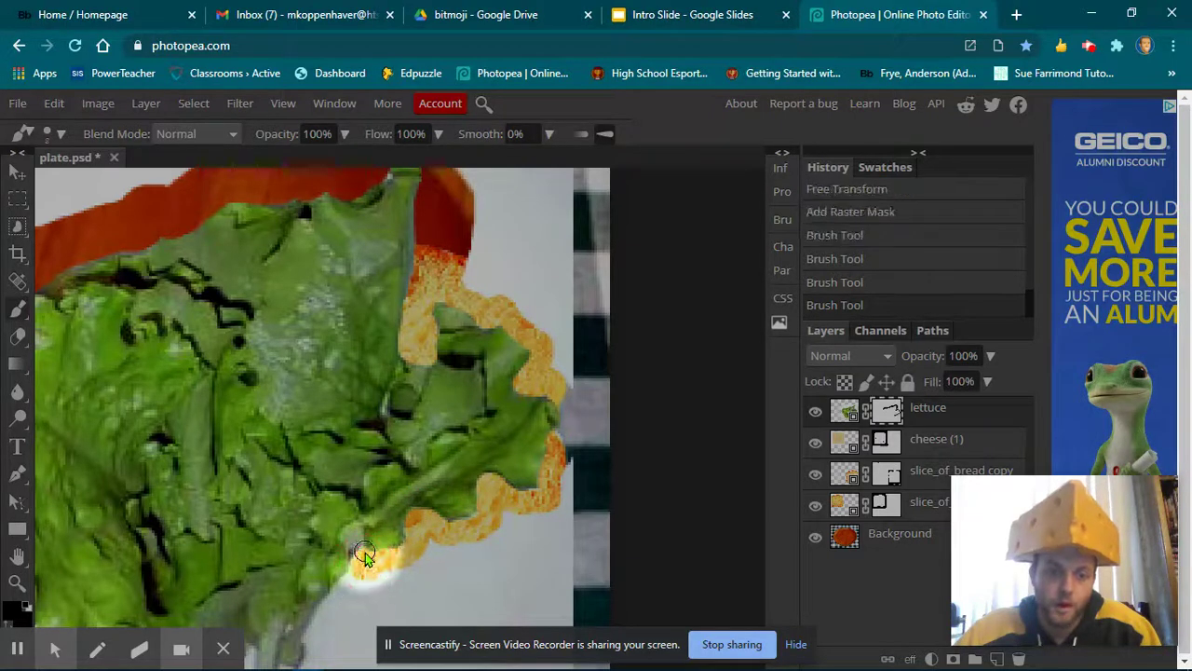
- Continue masking the white background along the lettuce's lower edge and up its left side
{"action": "left_click", "coordinate": [16, 556]}
{"action": "scroll", "coordinate": [266, 394], "scroll_direction": "down", "scroll_amount": 2}
{"action": "left_click_drag", "start_coordinate": [306, 360], "coordinate": [361, 413]}
{"action": "left_click", "coordinate": [16, 309]}
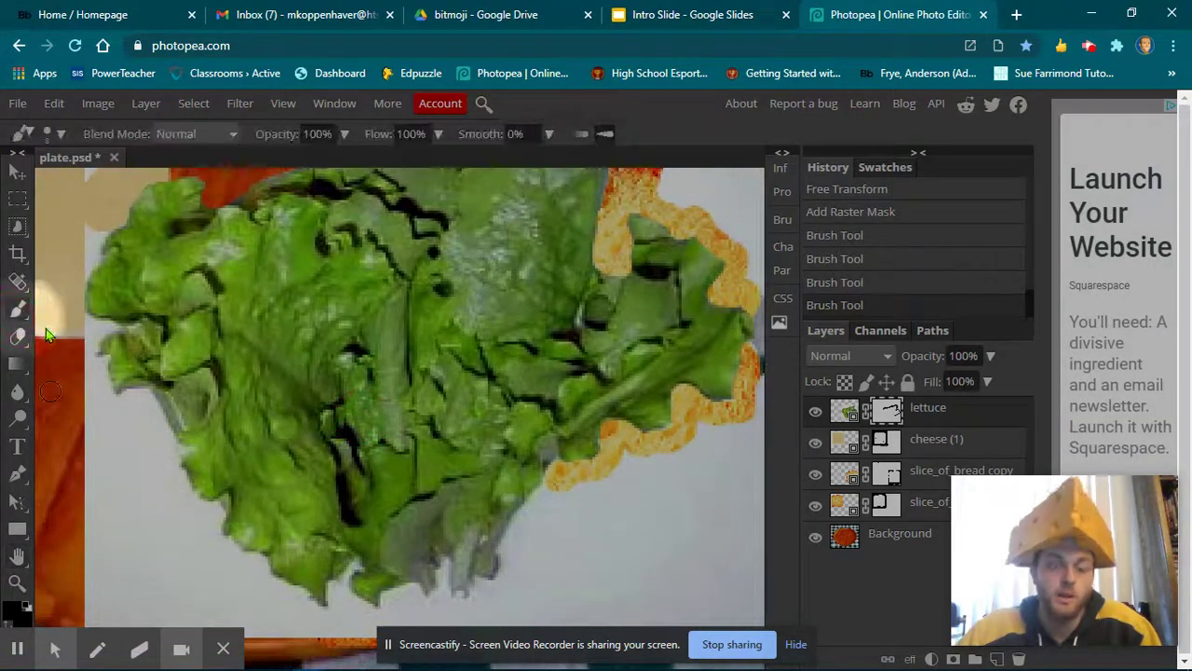
{"action": "mouse_move", "coordinate": [550, 488]}
{"action": "left_mouse_down"}
{"action": "mouse_move", "coordinate": [510, 543]}
{"action": "mouse_move", "coordinate": [501, 587]}
{"action": "mouse_move", "coordinate": [484, 594]}
{"action": "left_mouse_up"}
{"action": "mouse_move", "coordinate": [483, 589]}
{"action": "left_mouse_down"}
{"action": "mouse_move", "coordinate": [453, 606]}
{"action": "mouse_move", "coordinate": [401, 597]}
{"action": "mouse_move", "coordinate": [385, 617]}
{"action": "mouse_move", "coordinate": [340, 589]}
{"action": "mouse_move", "coordinate": [341, 610]}
{"action": "mouse_move", "coordinate": [331, 605]}
{"action": "left_mouse_up"}
{"action": "mouse_move", "coordinate": [234, 553]}
{"action": "left_mouse_down"}
{"action": "mouse_move", "coordinate": [272, 592]}
{"action": "mouse_move", "coordinate": [310, 610]}
{"action": "mouse_move", "coordinate": [343, 606]}
{"action": "left_mouse_up"}
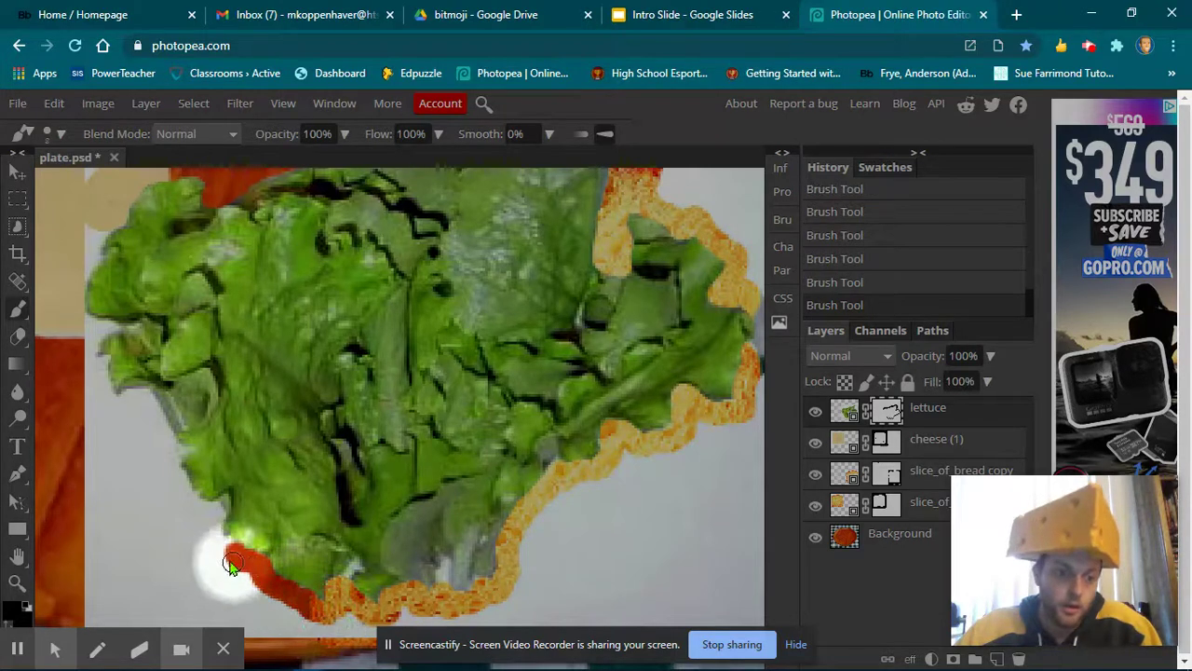
{"action": "mouse_move", "coordinate": [231, 557]}
{"action": "left_mouse_down"}
{"action": "mouse_move", "coordinate": [216, 535]}
{"action": "mouse_move", "coordinate": [226, 515]}
{"action": "mouse_move", "coordinate": [171, 479]}
{"action": "mouse_move", "coordinate": [164, 424]}
{"action": "mouse_move", "coordinate": [139, 405]}
{"action": "mouse_move", "coordinate": [159, 410]}
{"action": "mouse_move", "coordinate": [140, 419]}
{"action": "mouse_move", "coordinate": [127, 402]}
{"action": "mouse_move", "coordinate": [149, 408]}
{"action": "mouse_move", "coordinate": [127, 400]}
{"action": "mouse_move", "coordinate": [117, 414]}
{"action": "mouse_move", "coordinate": [89, 352]}
{"action": "mouse_move", "coordinate": [93, 328]}
{"action": "mouse_move", "coordinate": [79, 328]}
{"action": "left_mouse_up"}
{"action": "left_click_drag", "start_coordinate": [98, 231], "coordinate": [81, 281]}
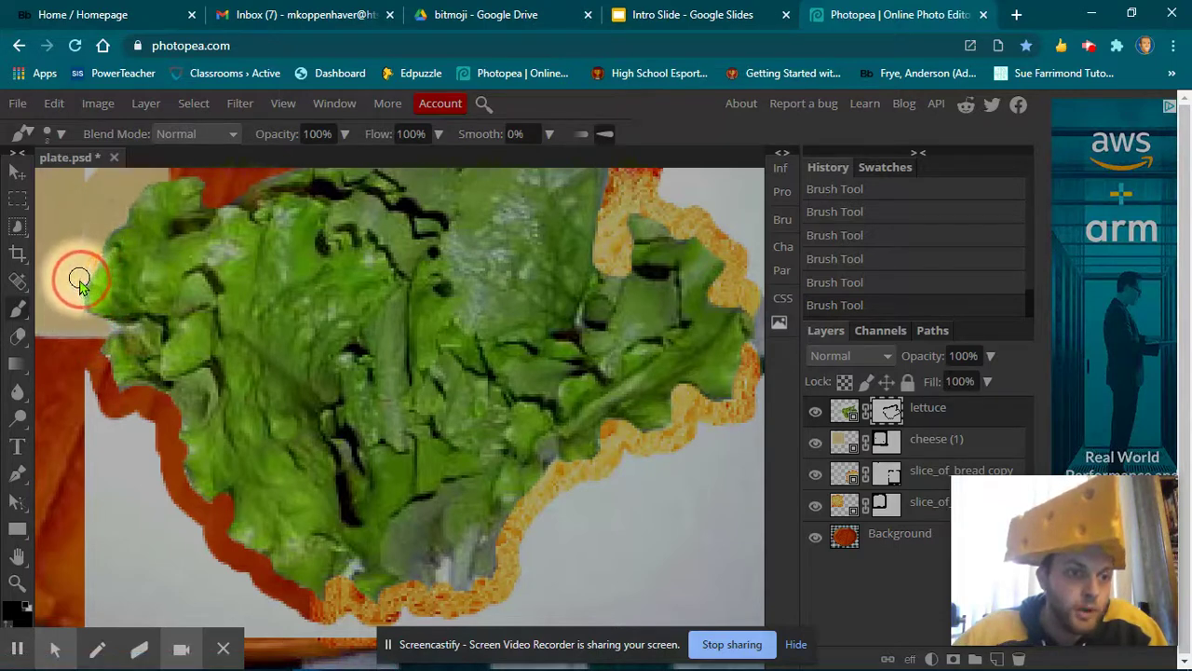
- With a 4 px brush, mask the small white gaps along the lettuce's left and bottom edges and between its inner leaves
{"action": "left_click", "coordinate": [52, 133]}
{"action": "left_click_drag", "start_coordinate": [115, 184], "coordinate": [85, 191]}
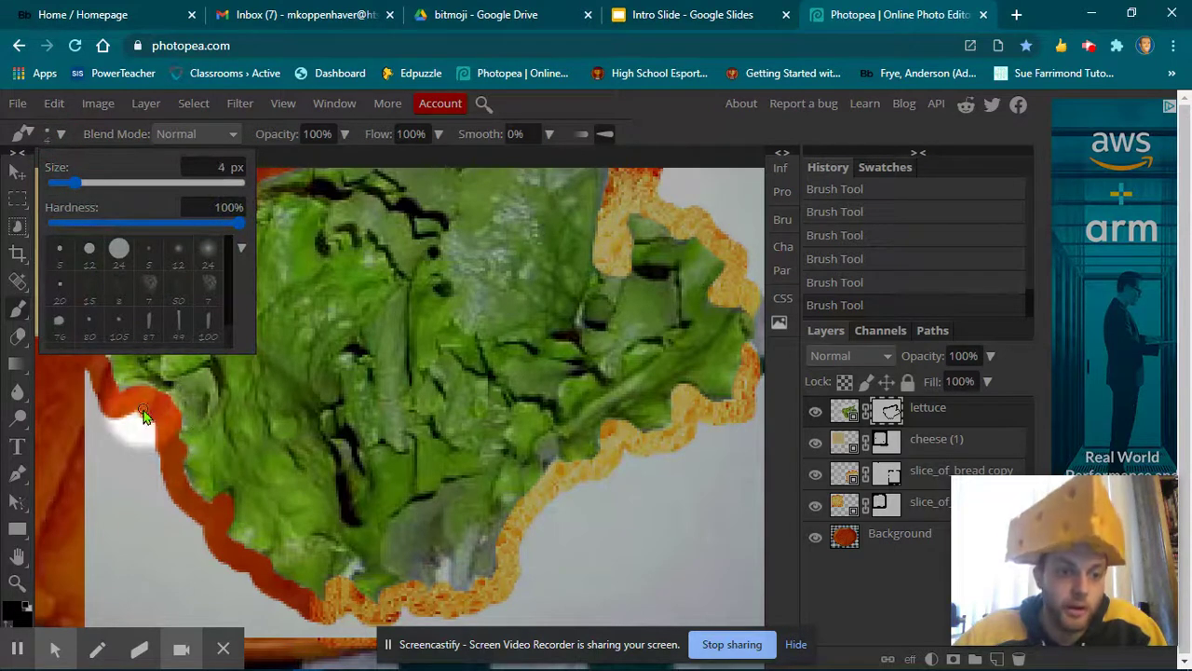
{"action": "left_click", "coordinate": [183, 427]}
{"action": "mouse_move", "coordinate": [176, 428]}
{"action": "left_mouse_down"}
{"action": "mouse_move", "coordinate": [199, 507]}
{"action": "mouse_move", "coordinate": [247, 547]}
{"action": "mouse_move", "coordinate": [250, 531]}
{"action": "mouse_move", "coordinate": [233, 546]}
{"action": "mouse_move", "coordinate": [364, 574]}
{"action": "mouse_move", "coordinate": [357, 560]}
{"action": "mouse_move", "coordinate": [343, 576]}
{"action": "mouse_move", "coordinate": [356, 565]}
{"action": "mouse_move", "coordinate": [441, 585]}
{"action": "mouse_move", "coordinate": [445, 564]}
{"action": "mouse_move", "coordinate": [493, 549]}
{"action": "mouse_move", "coordinate": [560, 499]}
{"action": "mouse_move", "coordinate": [597, 443]}
{"action": "mouse_move", "coordinate": [682, 396]}
{"action": "left_mouse_up"}
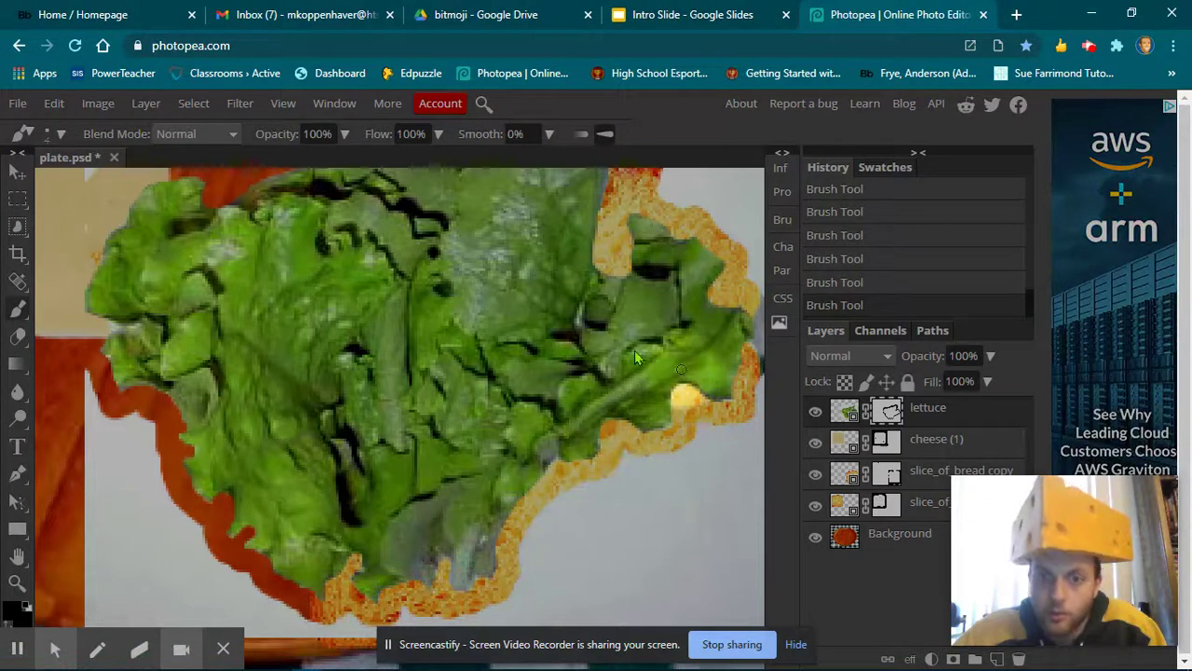
{"action": "scroll", "coordinate": [629, 357], "scroll_direction": "up", "scroll_amount": 4}
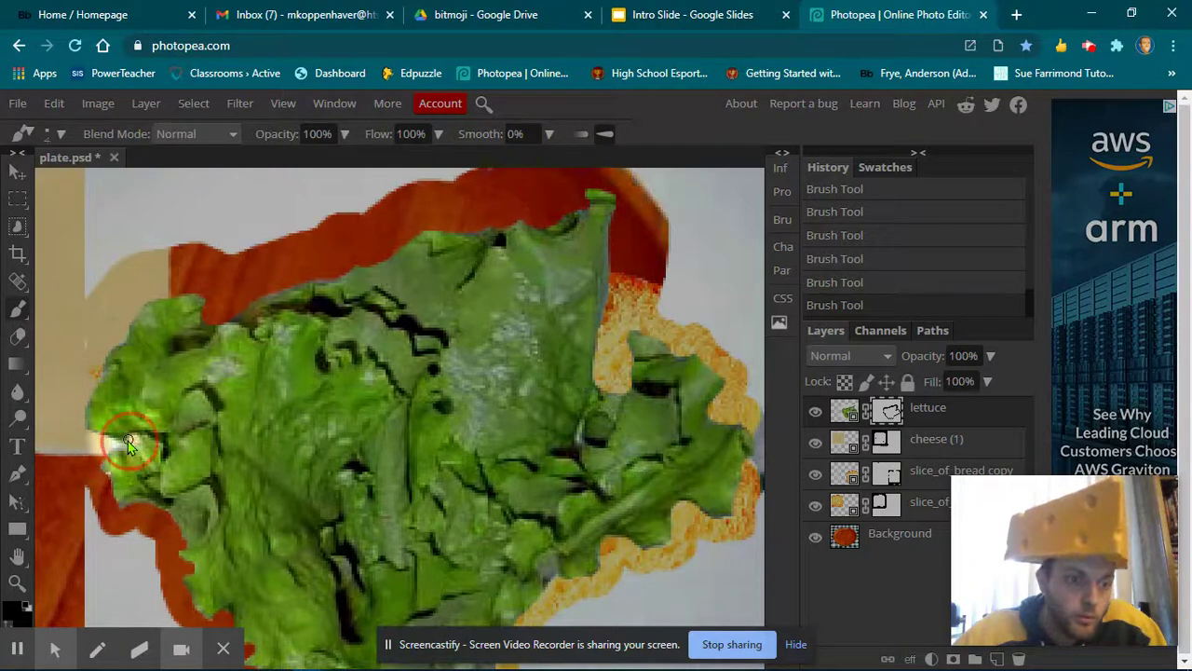
{"action": "scroll", "coordinate": [354, 475], "scroll_direction": "down", "scroll_amount": 1}
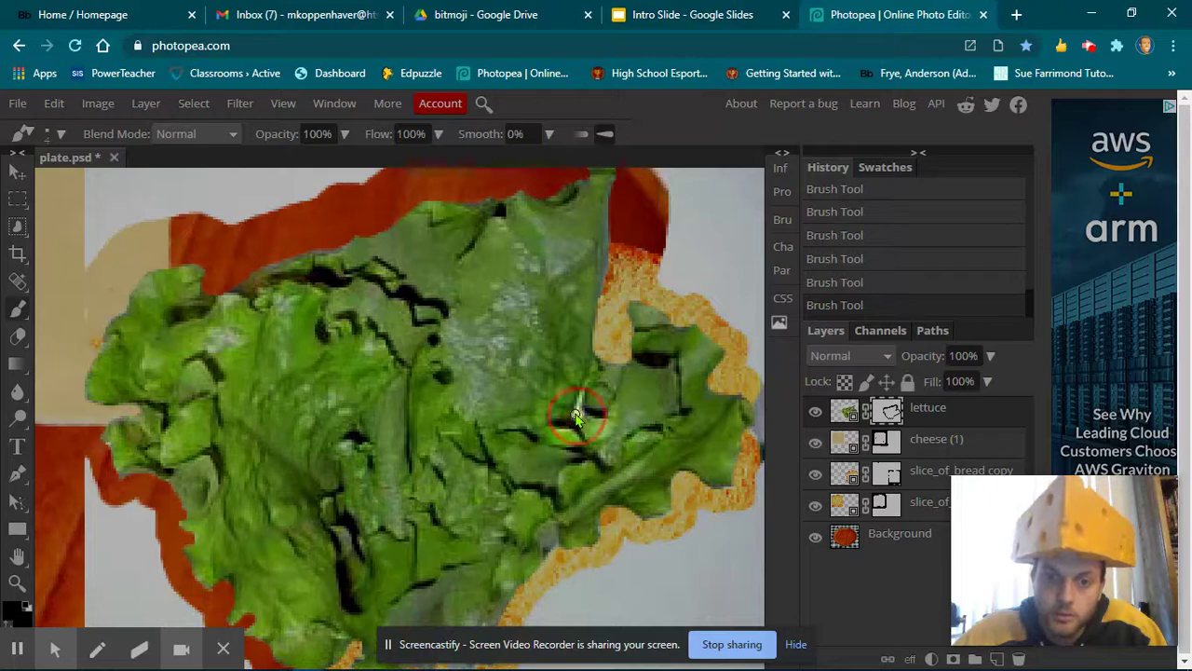
{"action": "scroll", "coordinate": [531, 484], "scroll_direction": "down", "scroll_amount": 3}
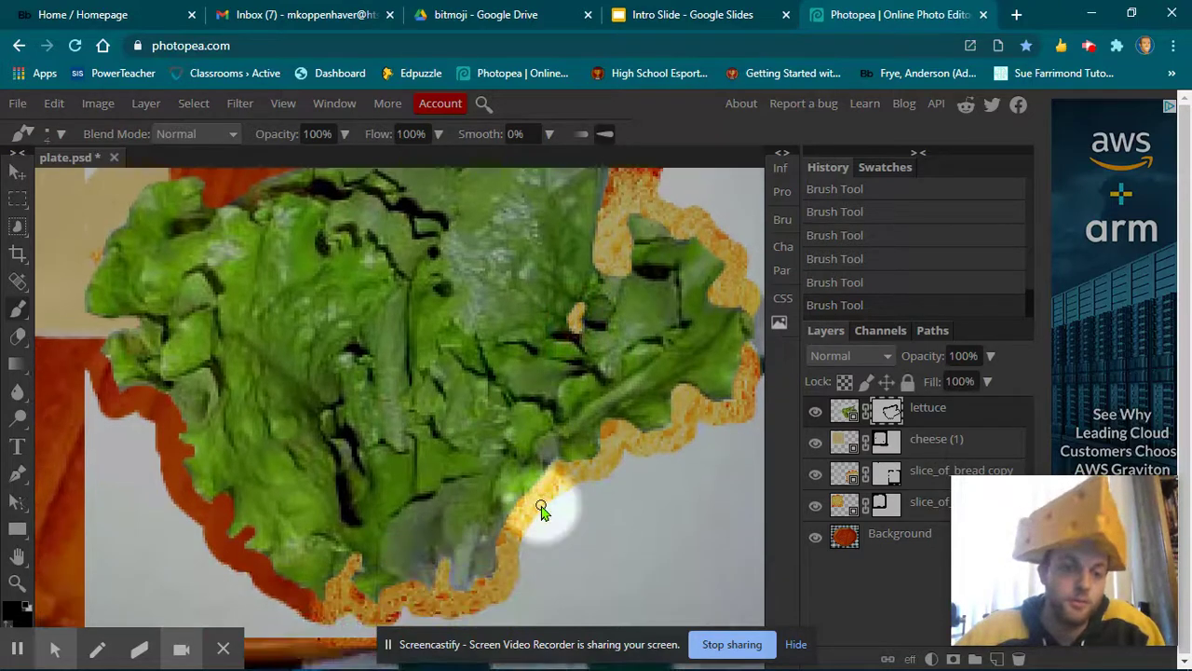
- With a 141 px brush, mask out the large white areas remaining around the lettuce outline
{"action": "scroll", "coordinate": [389, 439], "scroll_direction": "down", "scroll_amount": 1}
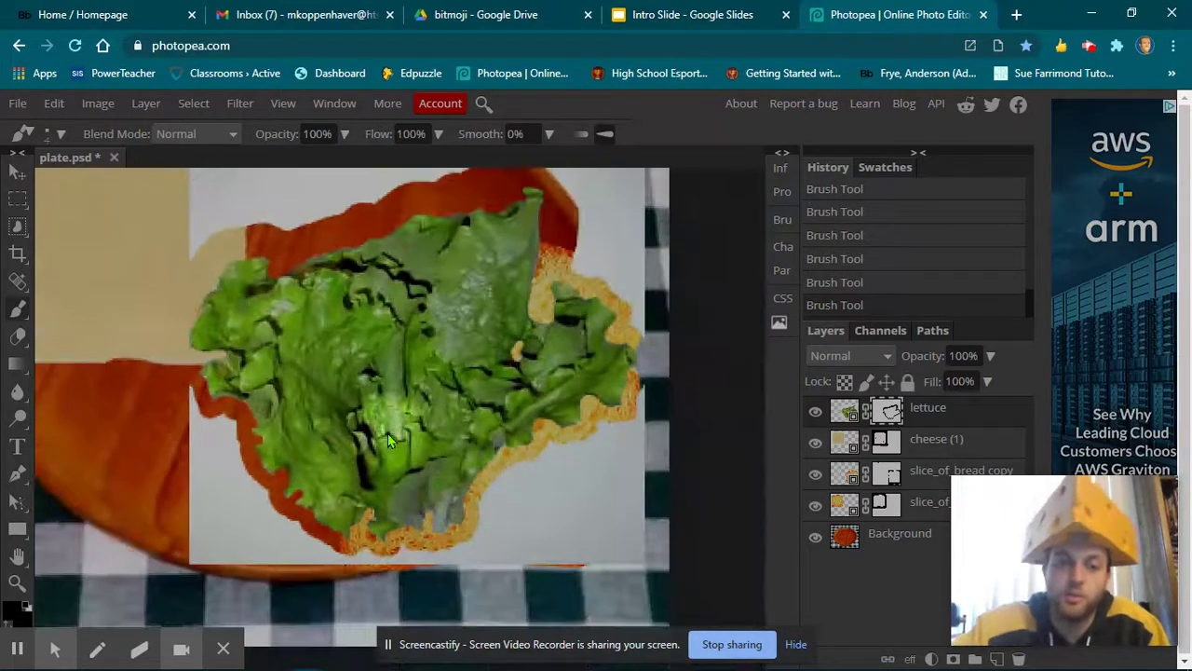
{"action": "scroll", "coordinate": [389, 440], "scroll_direction": "down", "scroll_amount": 1}
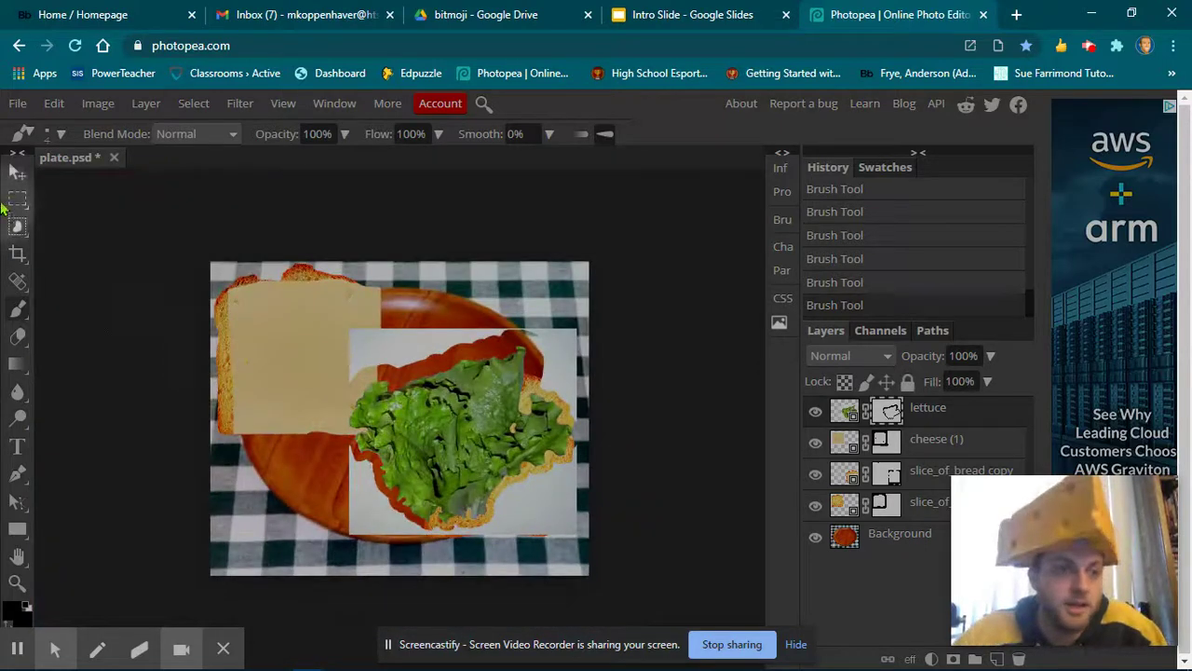
{"action": "left_click", "coordinate": [54, 133]}
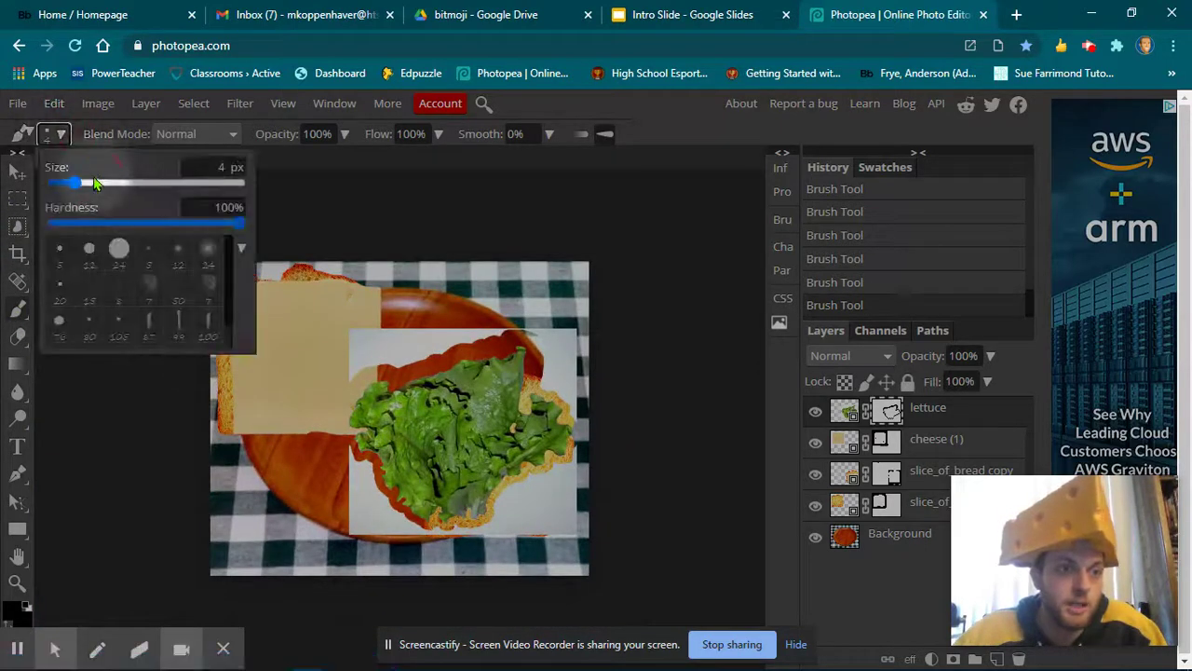
{"action": "left_click_drag", "start_coordinate": [100, 183], "coordinate": [144, 183]}
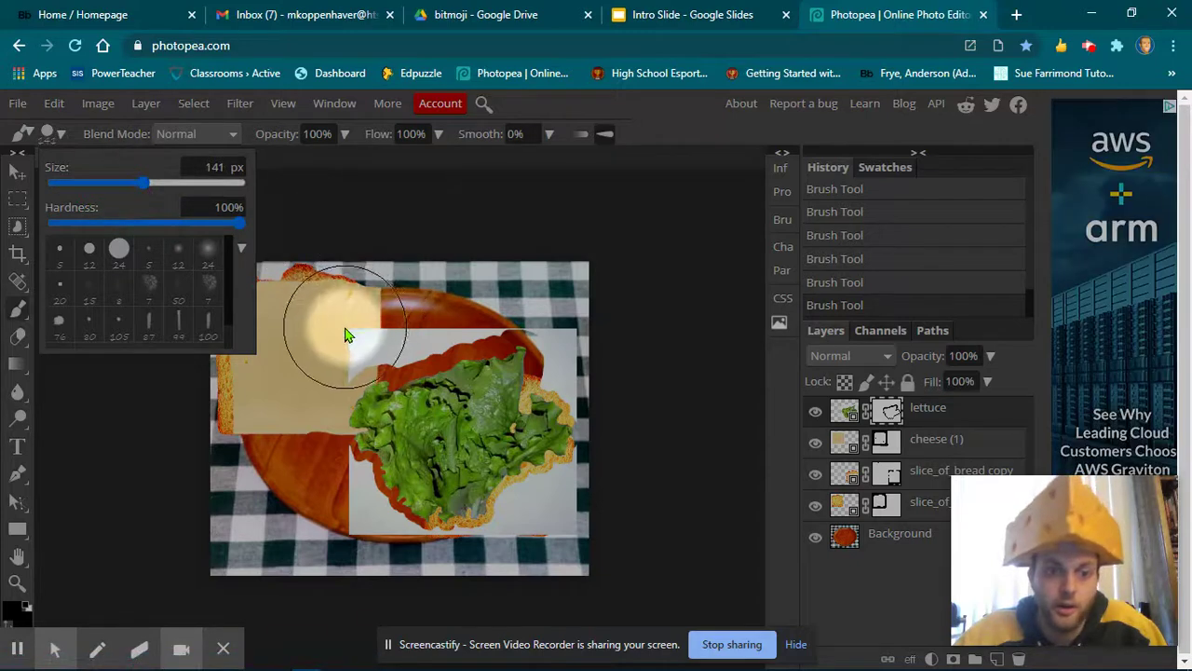
{"action": "left_click", "coordinate": [345, 335]}
{"action": "left_click", "coordinate": [389, 317]}
{"action": "mouse_move", "coordinate": [405, 315]}
{"action": "left_mouse_down"}
{"action": "mouse_move", "coordinate": [453, 300]}
{"action": "mouse_move", "coordinate": [484, 272]}
{"action": "mouse_move", "coordinate": [596, 312]}
{"action": "mouse_move", "coordinate": [584, 334]}
{"action": "mouse_move", "coordinate": [597, 357]}
{"action": "left_mouse_up"}
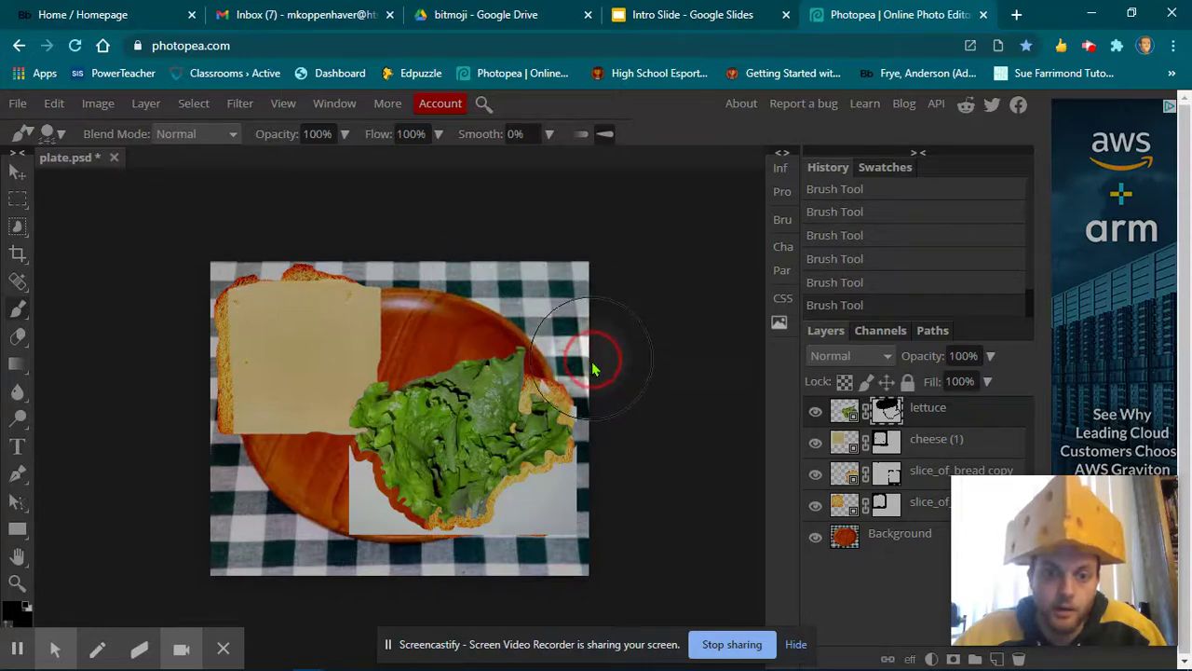
{"action": "mouse_move", "coordinate": [607, 514]}
{"action": "left_mouse_down"}
{"action": "mouse_move", "coordinate": [568, 511]}
{"action": "mouse_move", "coordinate": [534, 543]}
{"action": "mouse_move", "coordinate": [554, 545]}
{"action": "mouse_move", "coordinate": [559, 530]}
{"action": "mouse_move", "coordinate": [498, 535]}
{"action": "left_mouse_up"}
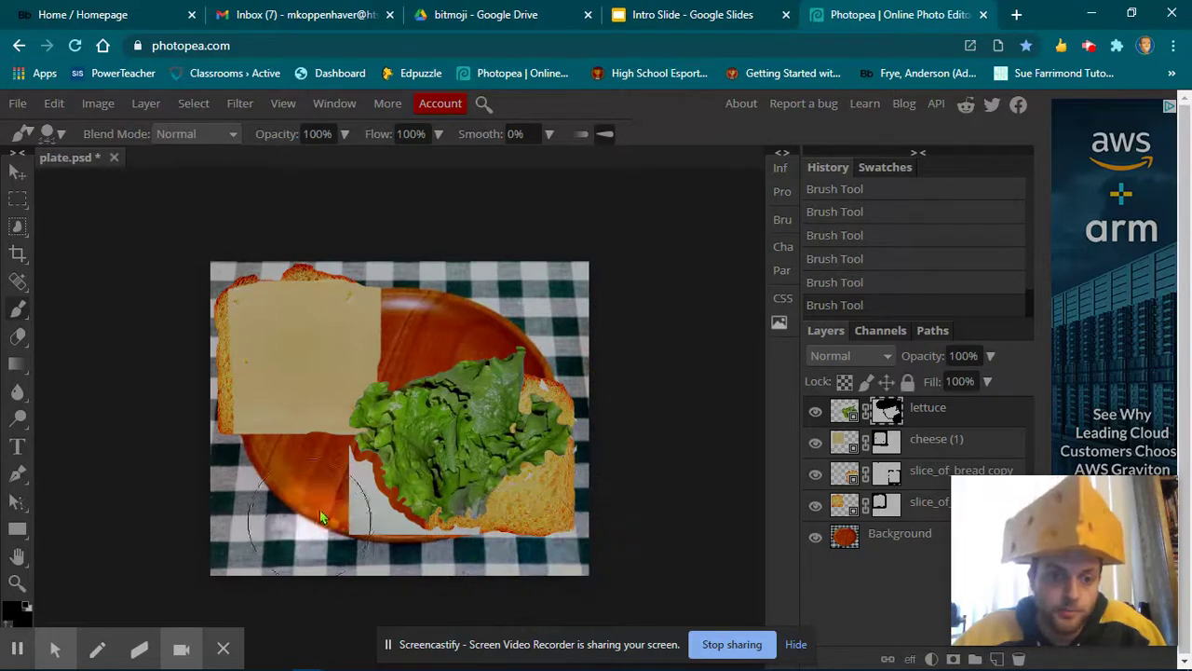
{"action": "left_click_drag", "start_coordinate": [332, 536], "coordinate": [368, 555]}
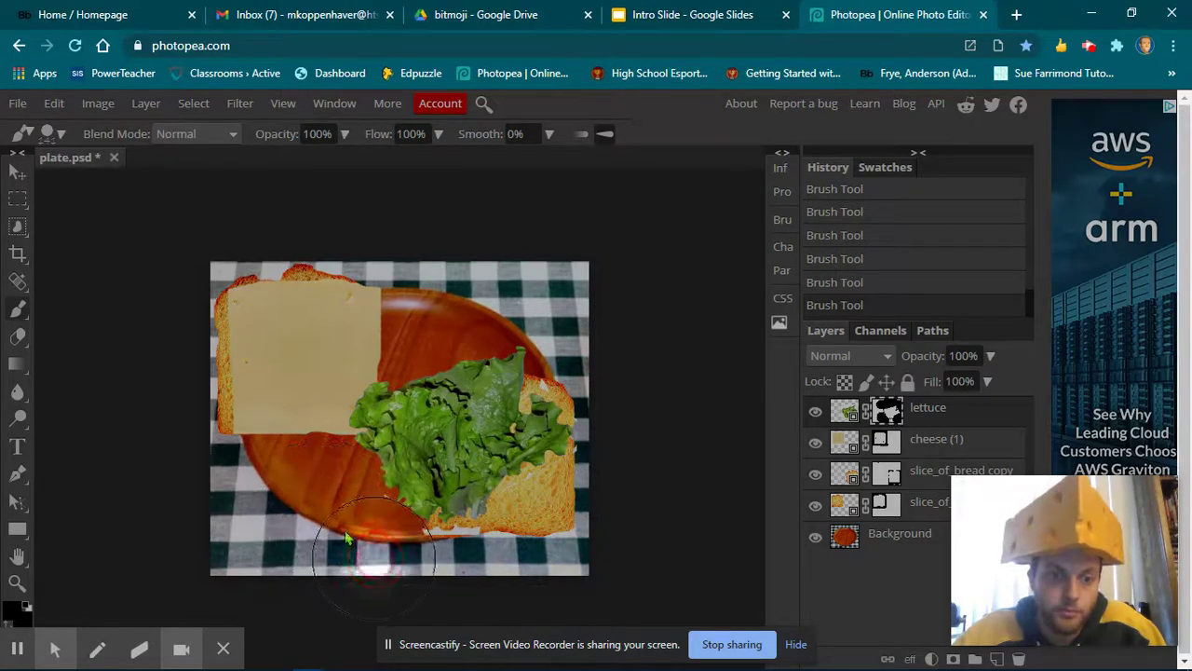
- Mask the leftover white strip below the lettuce with a 44 px brush, and move the lettuce right and down onto the bread slice
{"action": "left_click", "coordinate": [60, 136]}
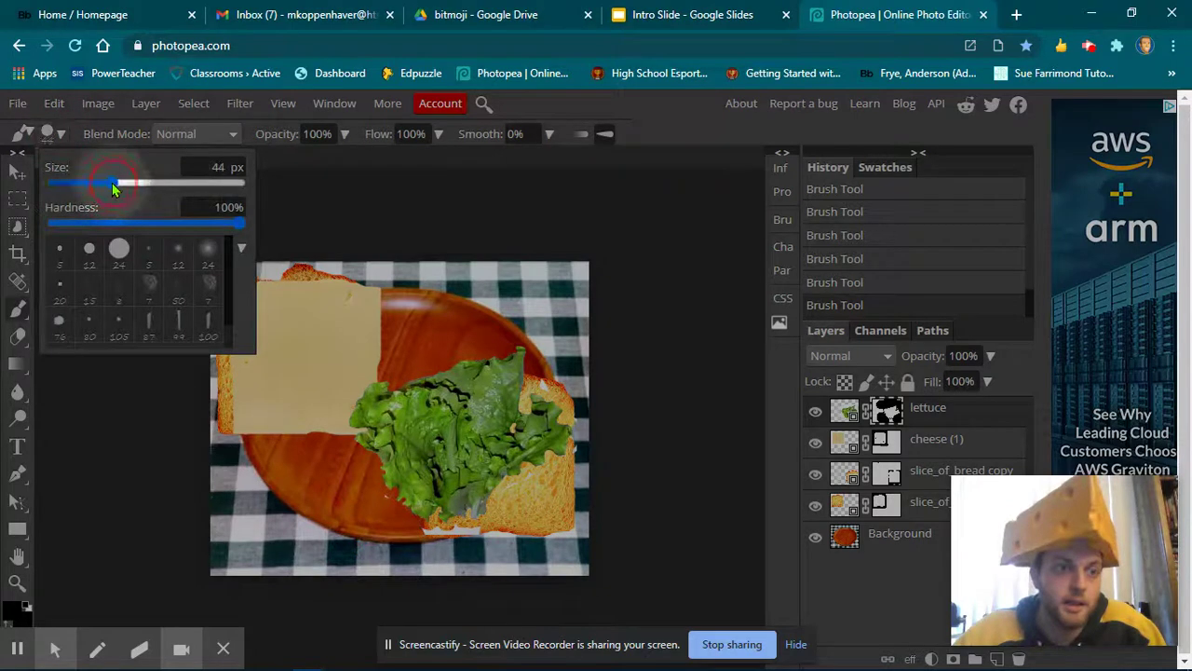
{"action": "left_click", "coordinate": [459, 551]}
{"action": "mouse_move", "coordinate": [459, 550]}
{"action": "left_mouse_down"}
{"action": "mouse_move", "coordinate": [553, 525]}
{"action": "mouse_move", "coordinate": [524, 506]}
{"action": "mouse_move", "coordinate": [532, 487]}
{"action": "mouse_move", "coordinate": [582, 455]}
{"action": "mouse_move", "coordinate": [576, 395]}
{"action": "mouse_move", "coordinate": [547, 384]}
{"action": "mouse_move", "coordinate": [545, 332]}
{"action": "left_mouse_up"}
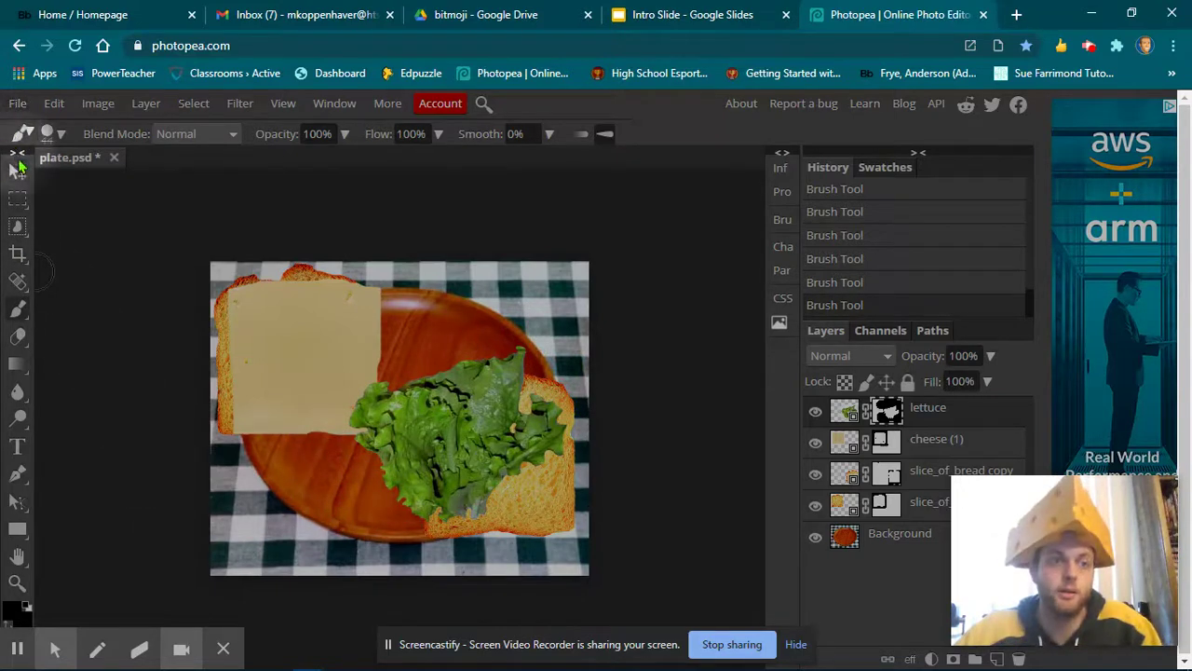
{"action": "left_click", "coordinate": [18, 170]}
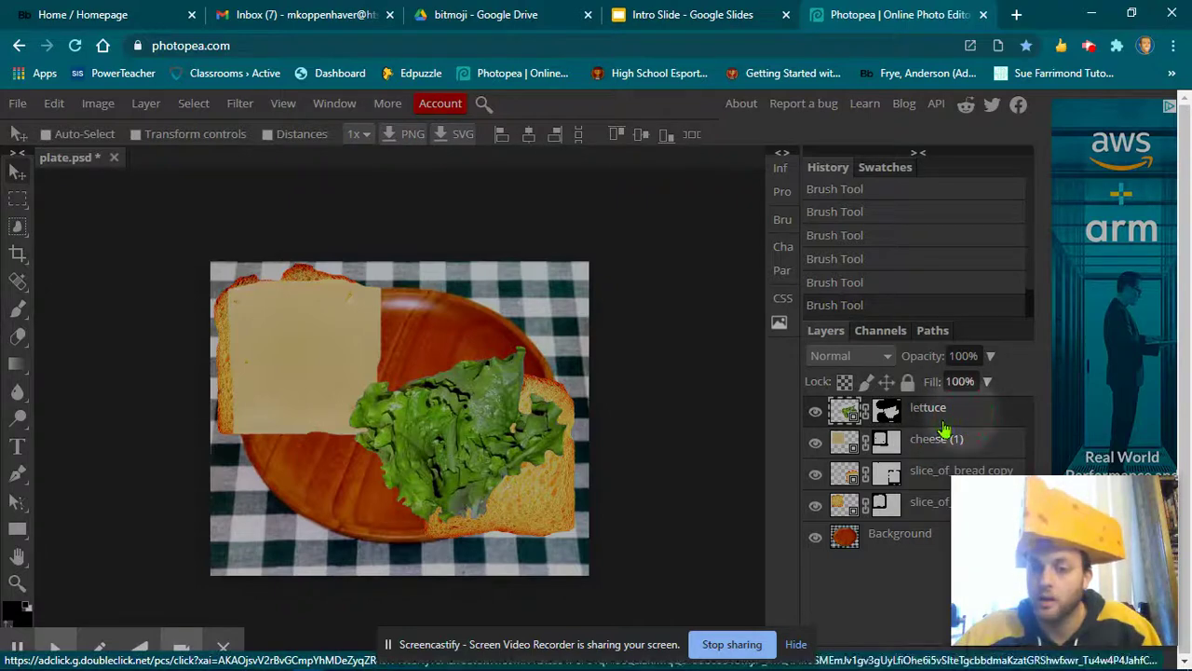
{"action": "left_click_drag", "start_coordinate": [445, 430], "coordinate": [491, 452]}
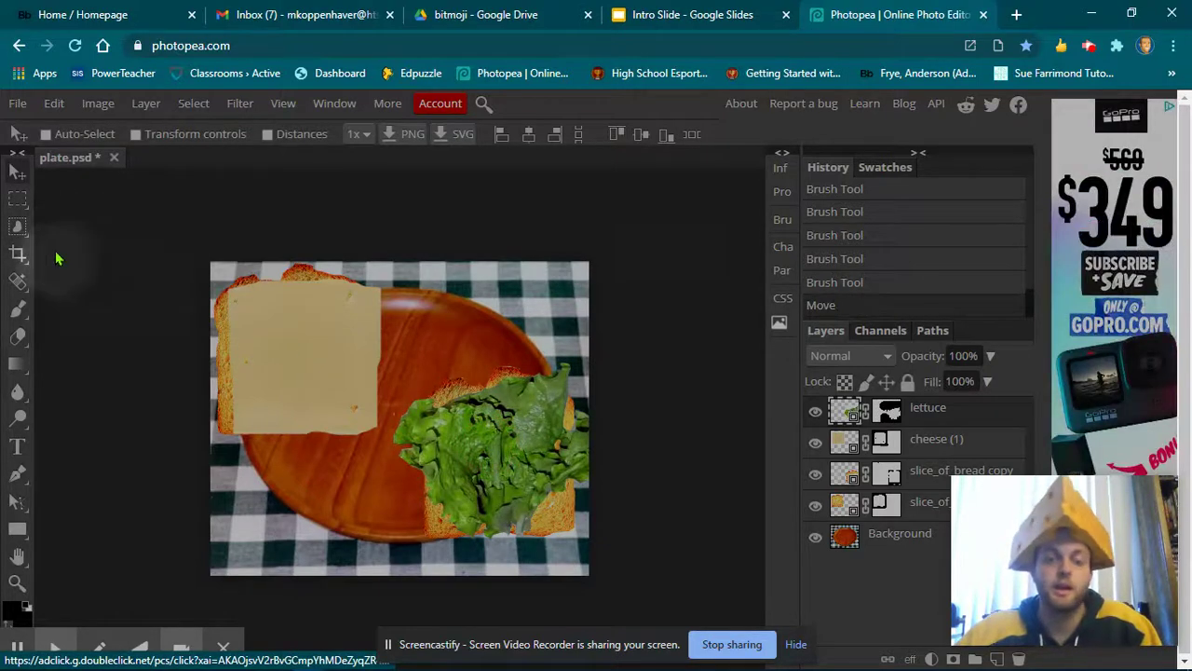
- Place the image CookedBacon from Downloads as a new layer and scale it to 51.38% over the cheese slice
{"action": "left_click", "coordinate": [18, 104]}
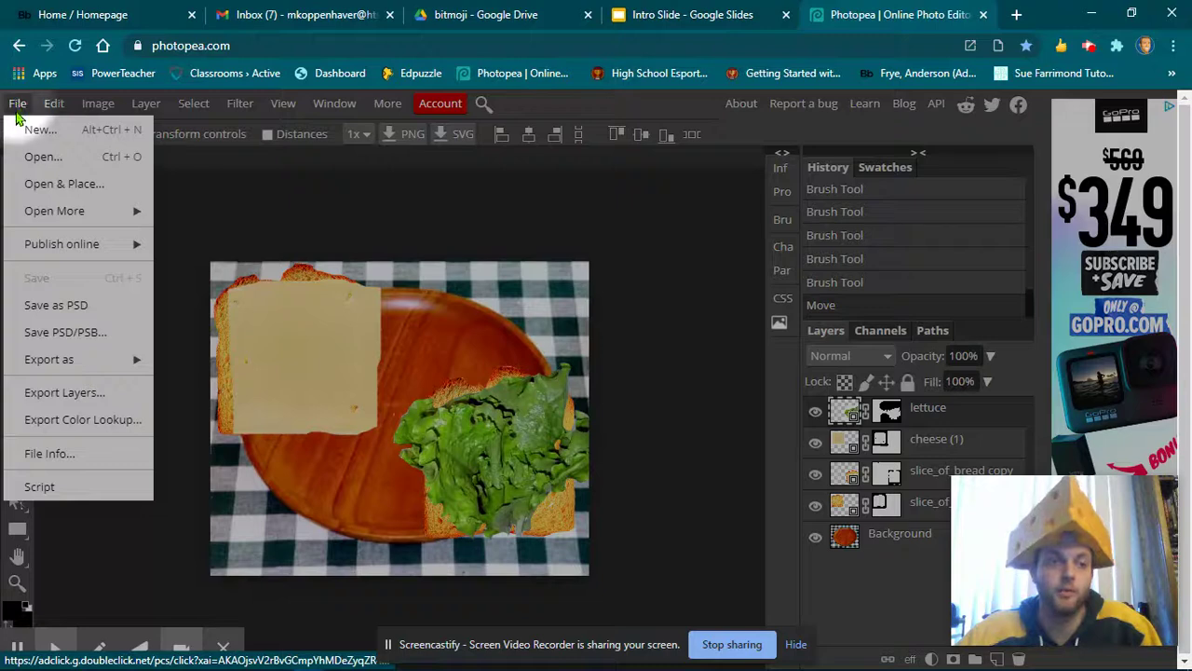
{"action": "left_click", "coordinate": [61, 183]}
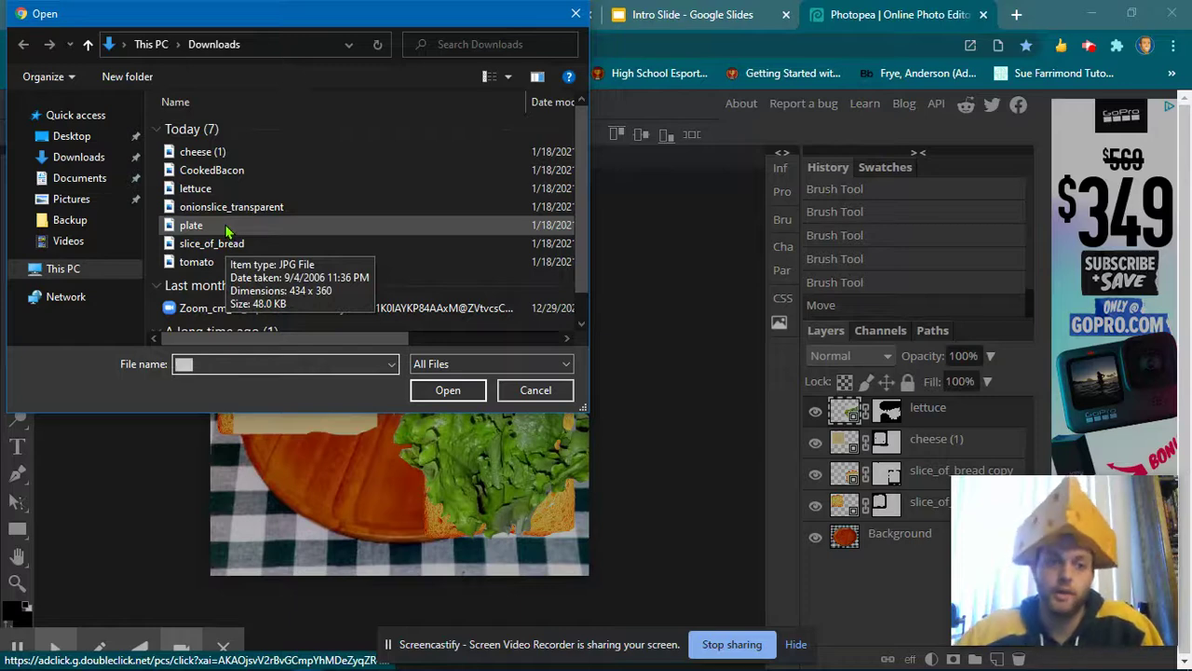
{"action": "left_click", "coordinate": [235, 176]}
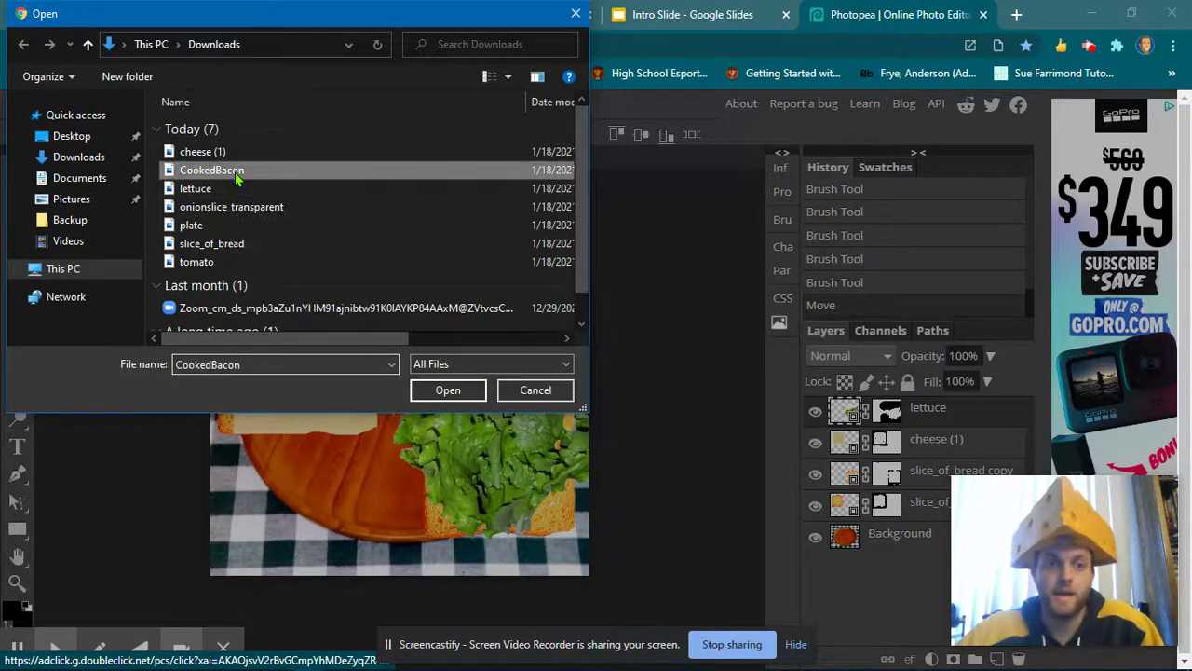
{"action": "left_click", "coordinate": [426, 389]}
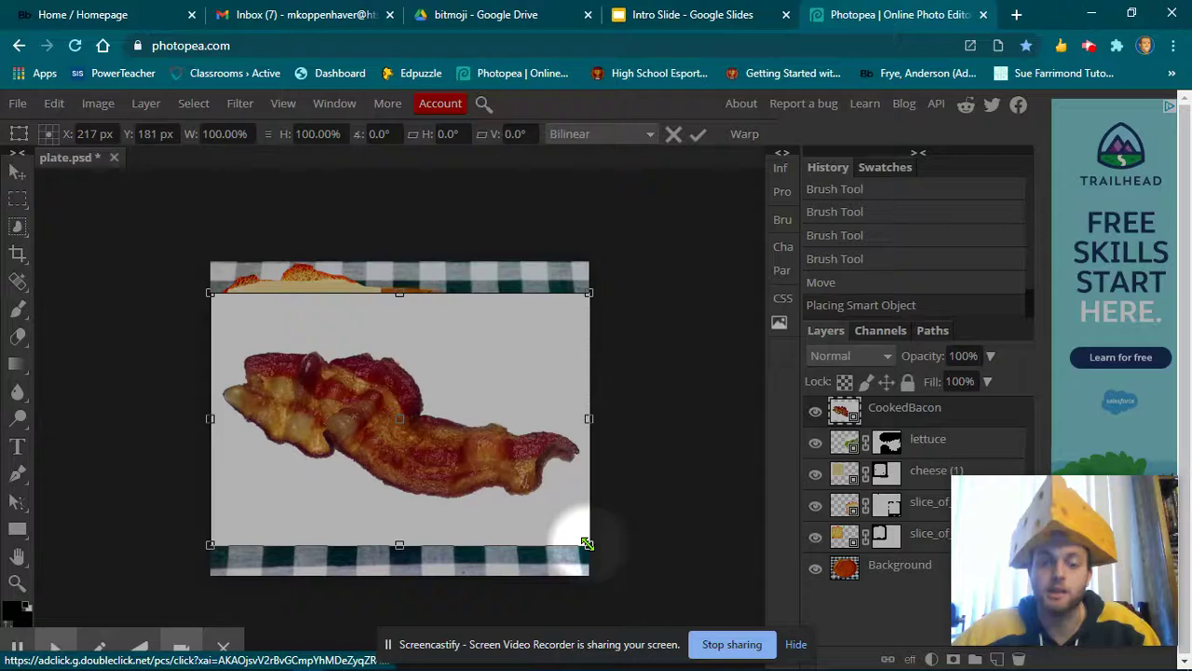
{"action": "left_click_drag", "start_coordinate": [586, 543], "coordinate": [403, 424]}
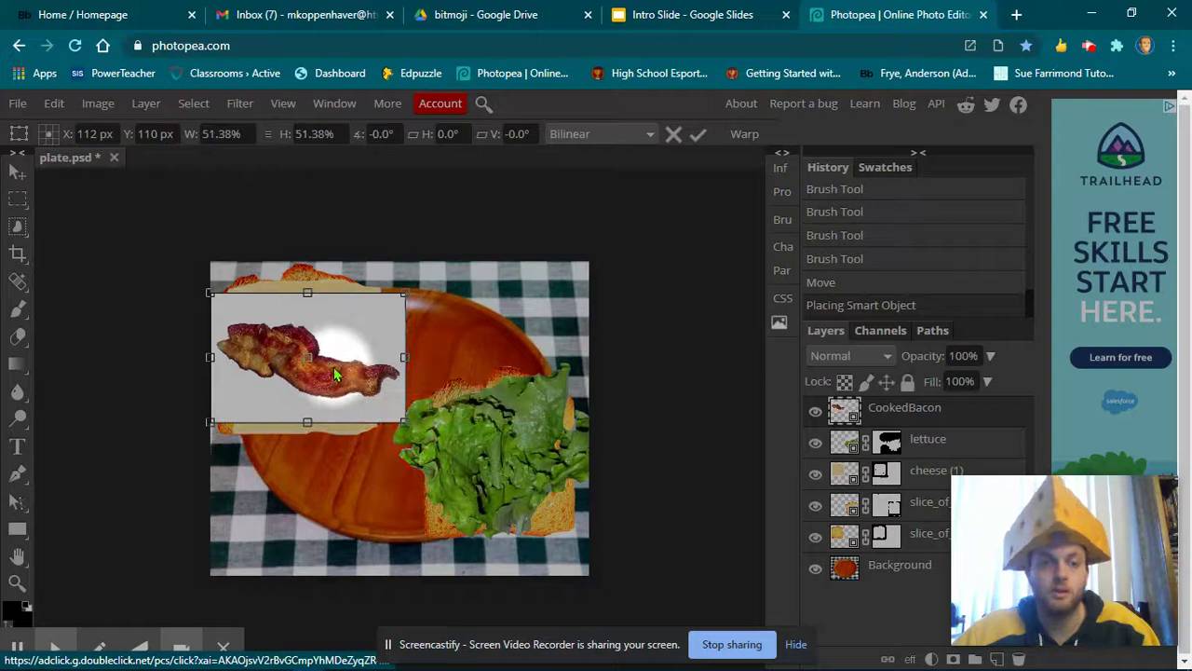
{"action": "left_click", "coordinate": [699, 136]}
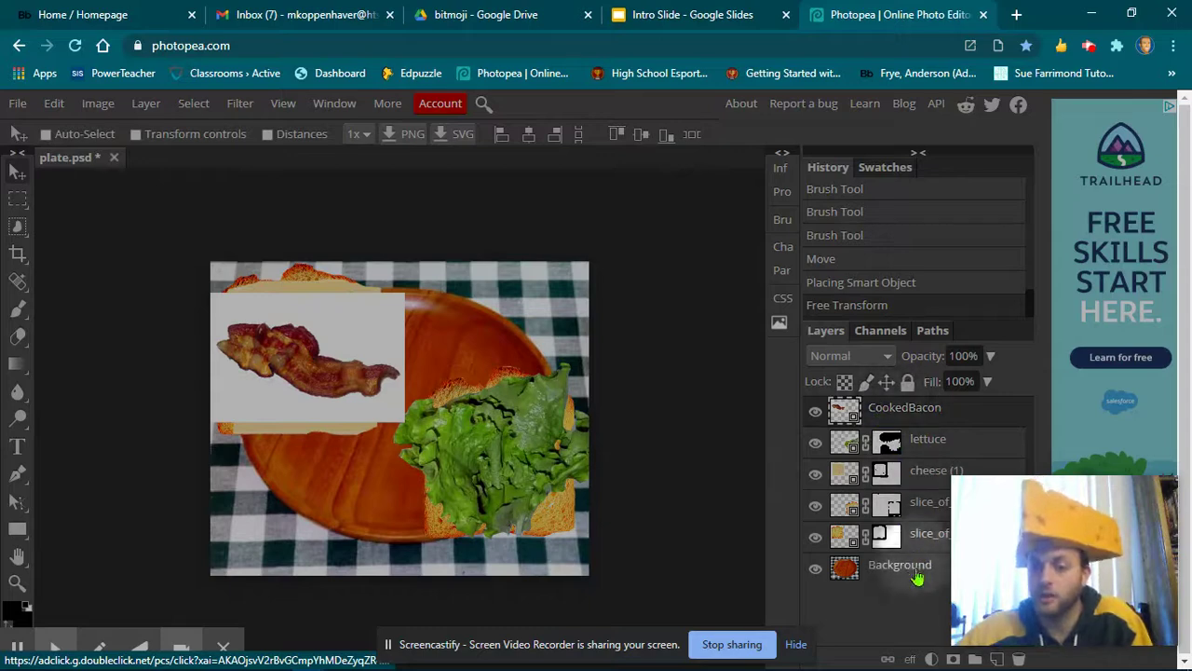
- Add a raster mask to the CookedBacon layer and brush out the large white areas around the bacon with a 44 px brush
{"action": "left_click", "coordinate": [953, 658]}
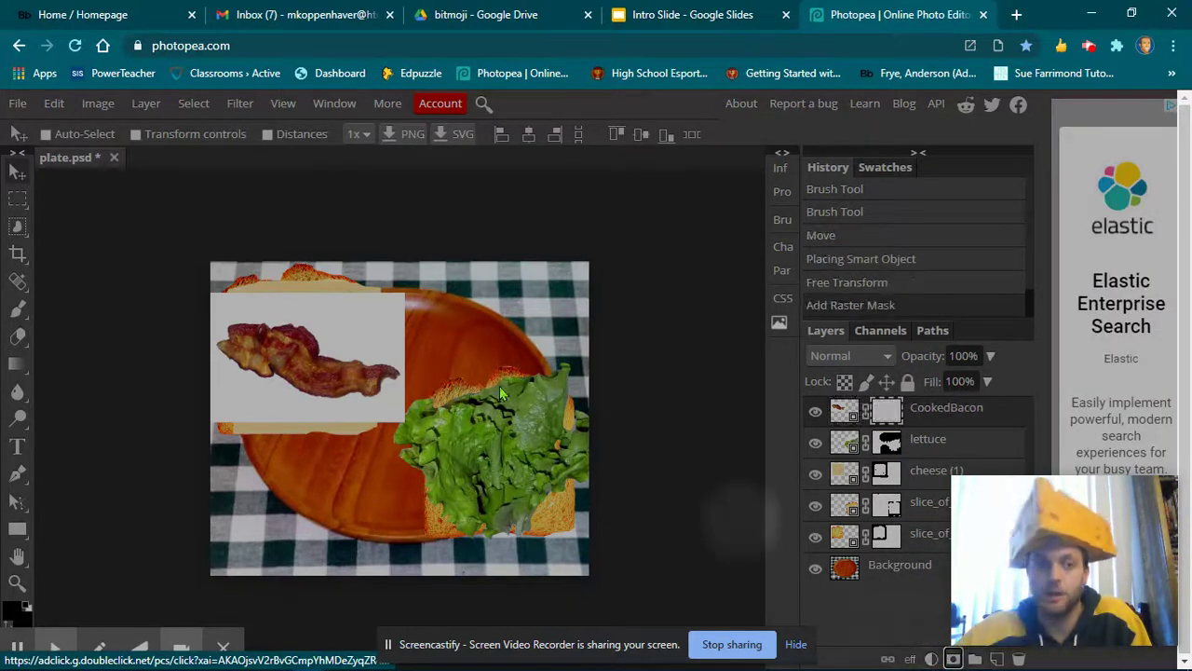
{"action": "left_click", "coordinate": [17, 312]}
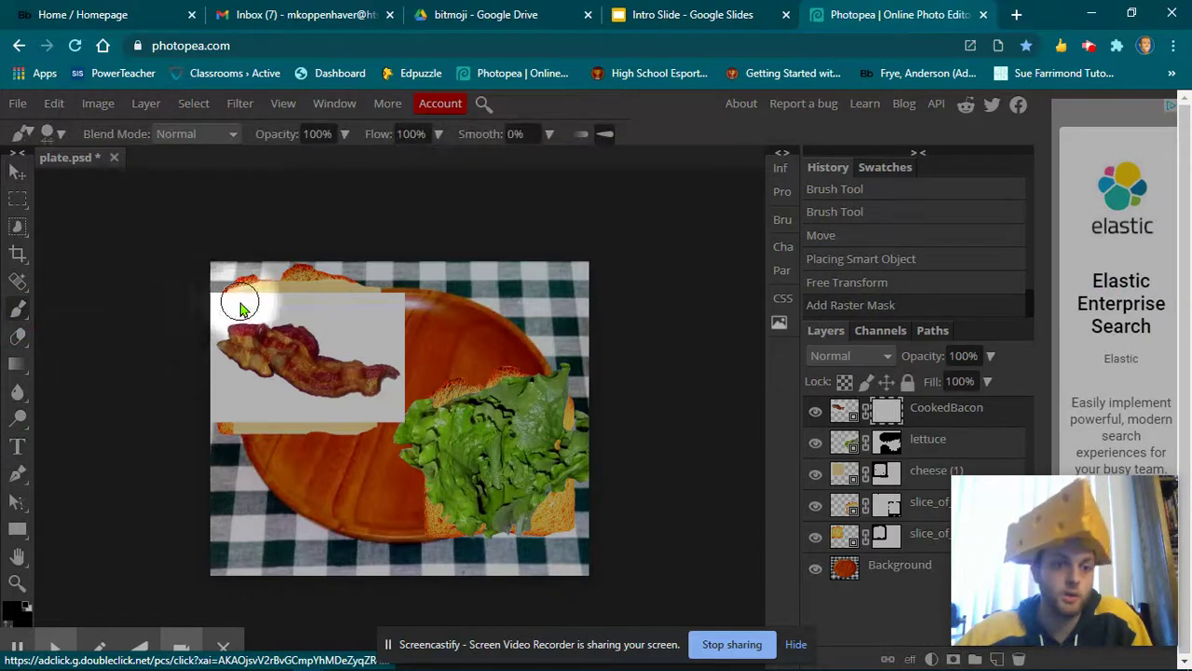
{"action": "mouse_move", "coordinate": [217, 306]}
{"action": "left_mouse_down"}
{"action": "mouse_move", "coordinate": [371, 303]}
{"action": "mouse_move", "coordinate": [400, 314]}
{"action": "mouse_move", "coordinate": [377, 331]}
{"action": "mouse_move", "coordinate": [340, 330]}
{"action": "mouse_move", "coordinate": [310, 300]}
{"action": "left_mouse_up"}
{"action": "mouse_move", "coordinate": [395, 327]}
{"action": "left_mouse_down"}
{"action": "mouse_move", "coordinate": [402, 334]}
{"action": "mouse_move", "coordinate": [383, 316]}
{"action": "mouse_move", "coordinate": [375, 333]}
{"action": "mouse_move", "coordinate": [398, 322]}
{"action": "mouse_move", "coordinate": [421, 364]}
{"action": "mouse_move", "coordinate": [408, 403]}
{"action": "mouse_move", "coordinate": [370, 415]}
{"action": "mouse_move", "coordinate": [262, 413]}
{"action": "mouse_move", "coordinate": [205, 384]}
{"action": "mouse_move", "coordinate": [246, 491]}
{"action": "mouse_move", "coordinate": [186, 386]}
{"action": "left_mouse_up"}
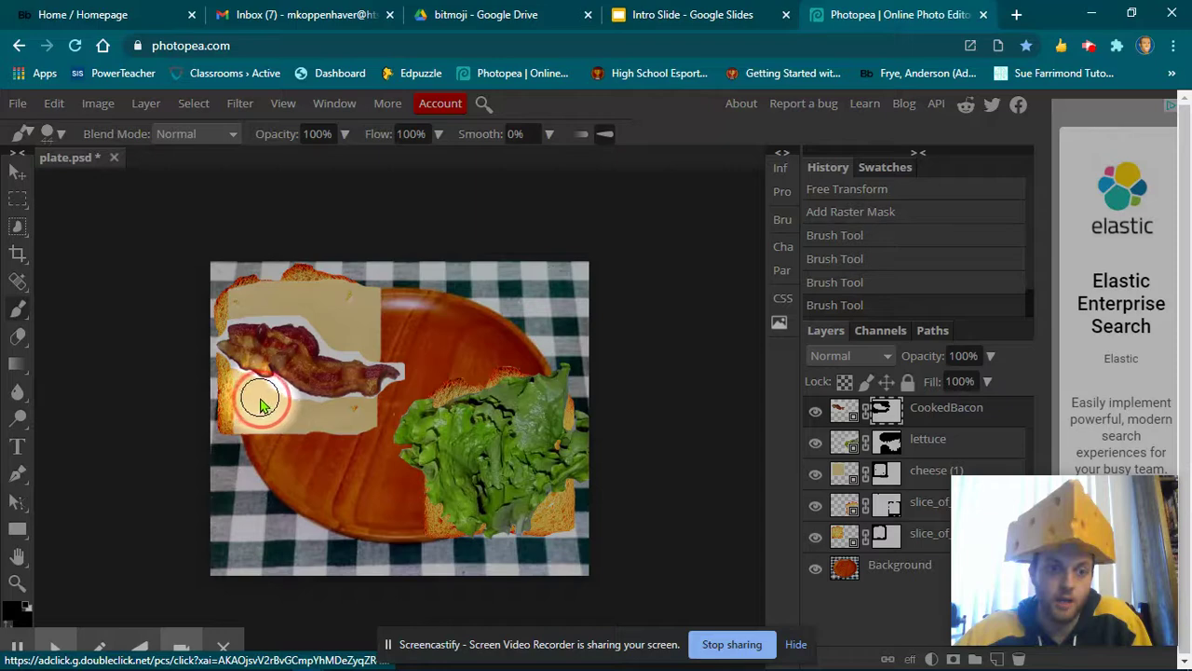
{"action": "left_click_drag", "start_coordinate": [279, 407], "coordinate": [317, 419]}
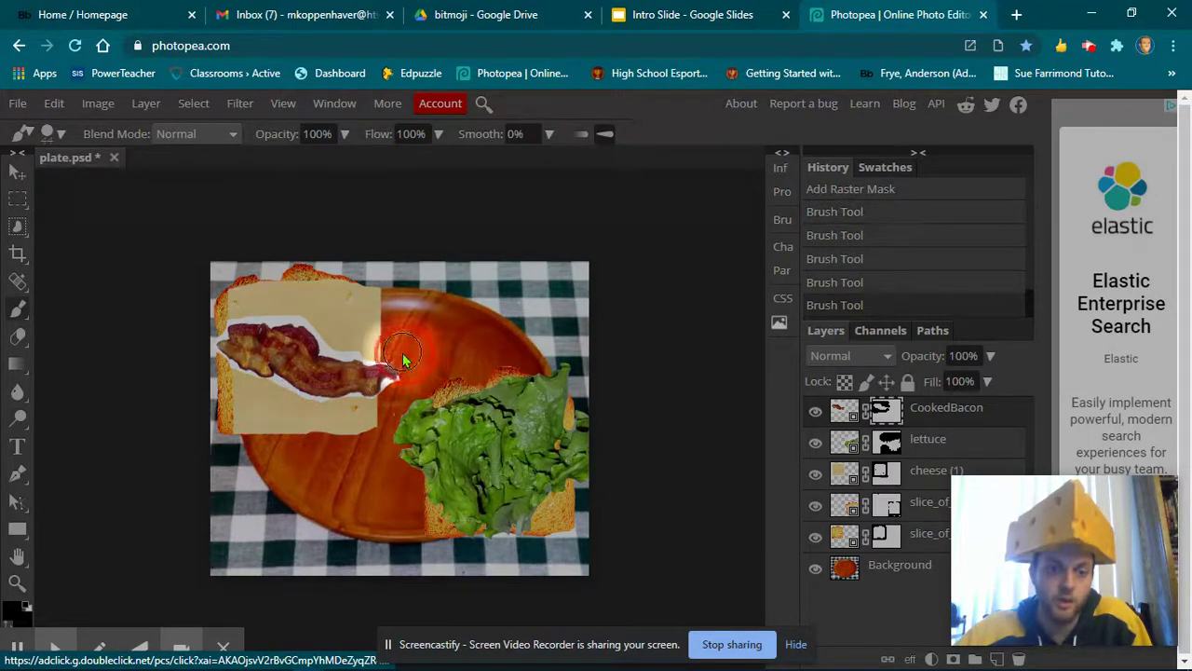
{"action": "left_click_drag", "start_coordinate": [402, 361], "coordinate": [399, 365]}
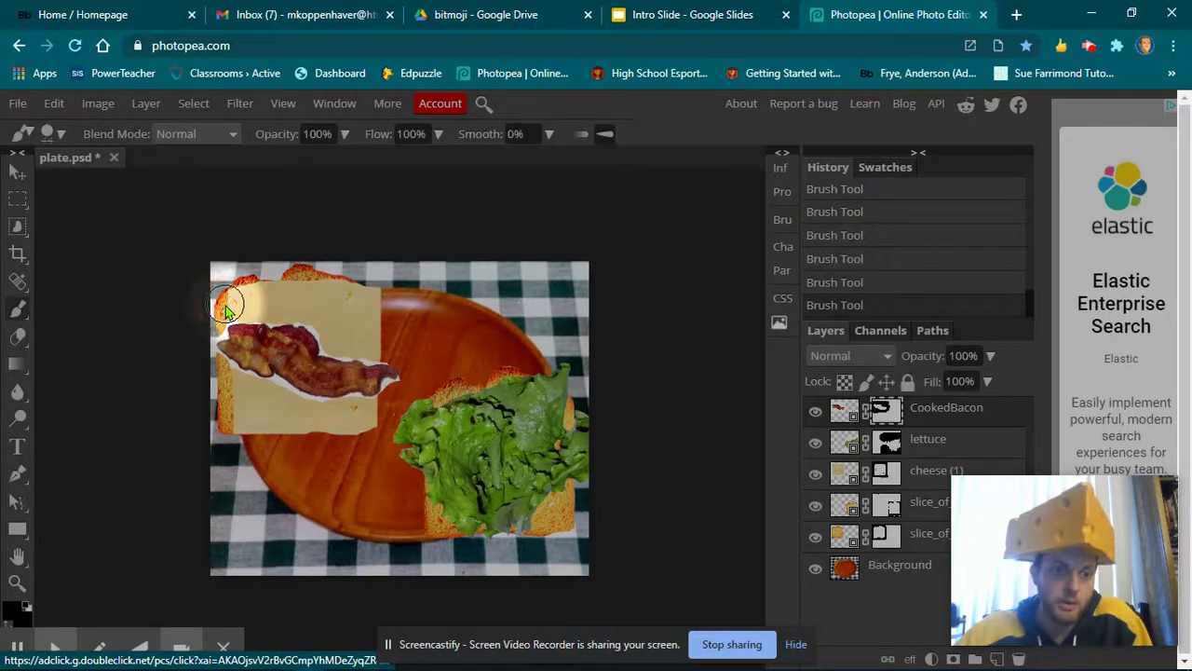
{"action": "left_click", "coordinate": [293, 350]}
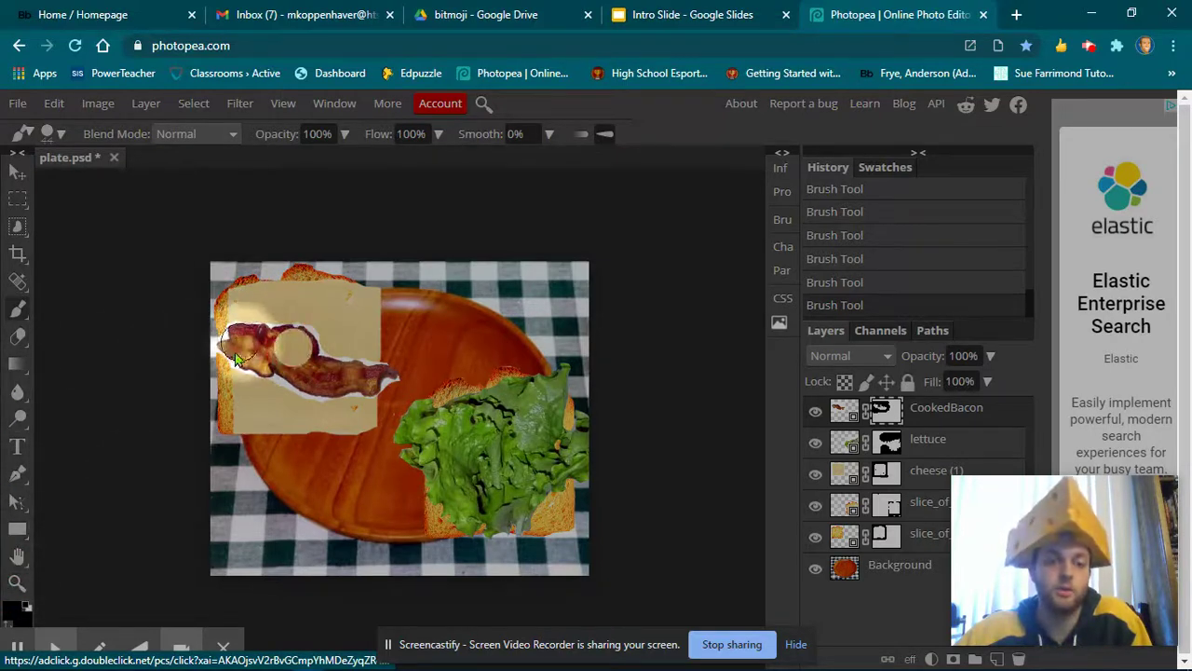
{"action": "key", "text": "ctrl+z"}
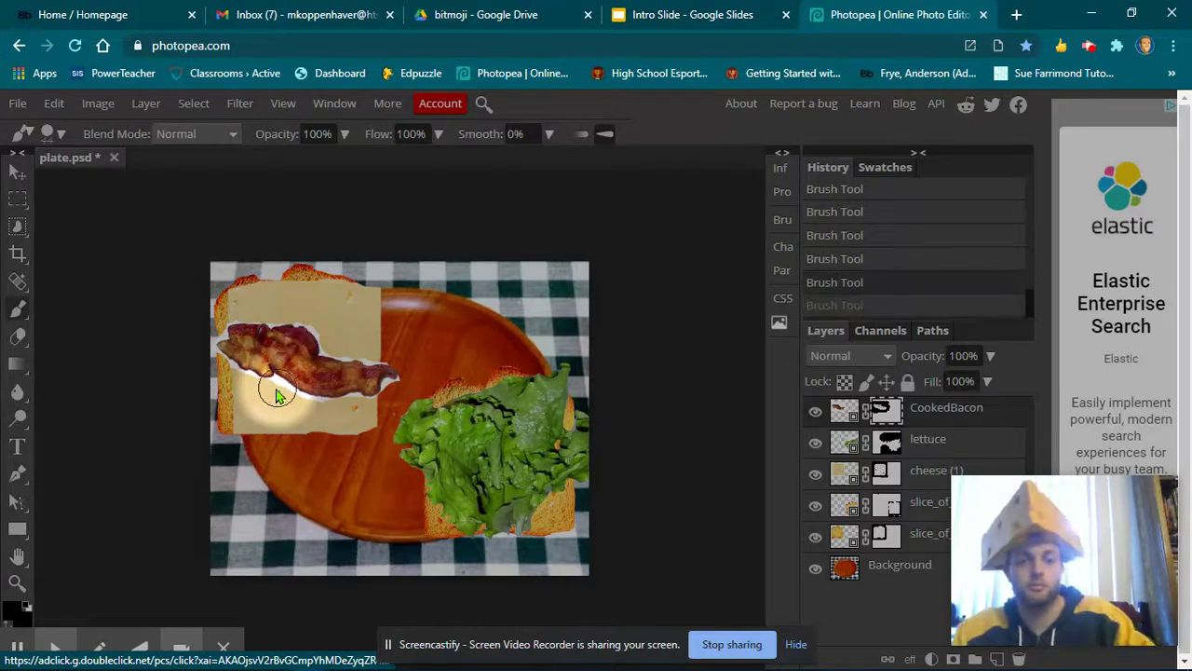
- With a 6 px brush, mask the white fringe along the bacon's upper edge from the central hump to its right tip
{"action": "left_click", "coordinate": [15, 584]}
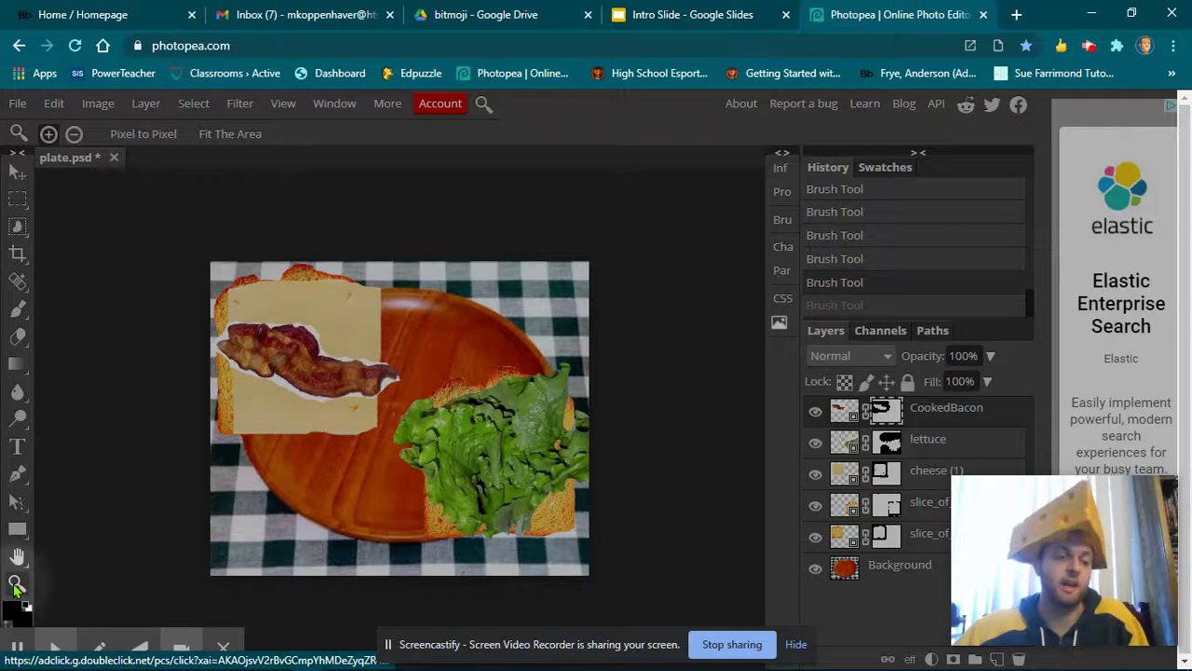
{"action": "left_click", "coordinate": [299, 363]}
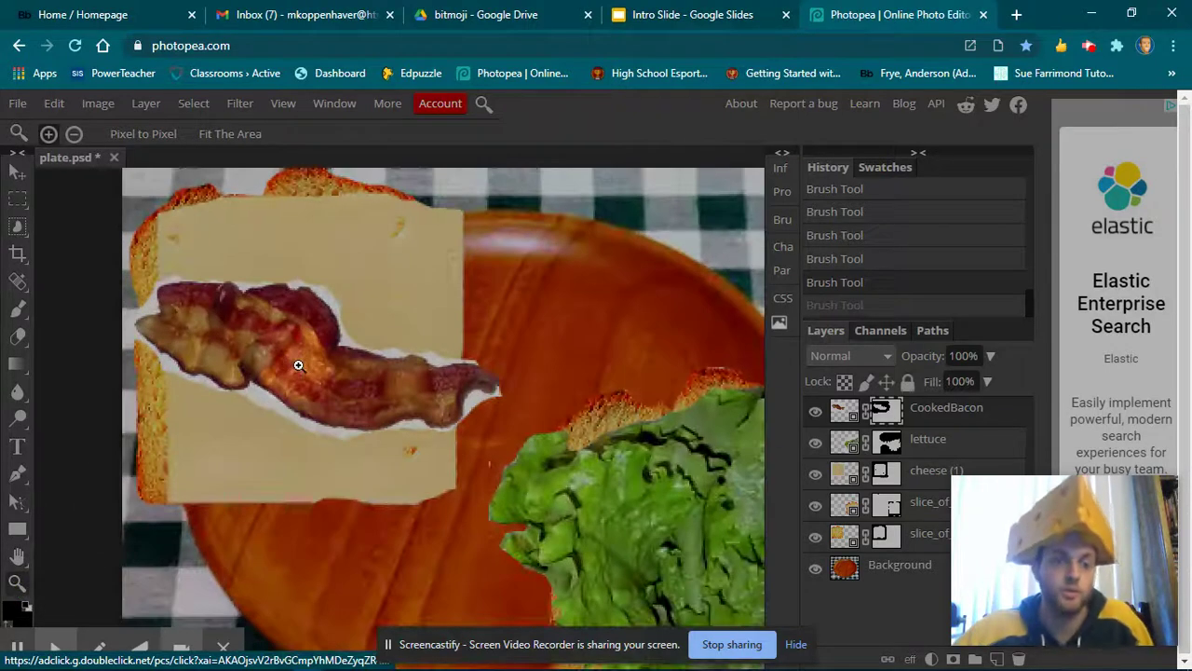
{"action": "left_click", "coordinate": [240, 359]}
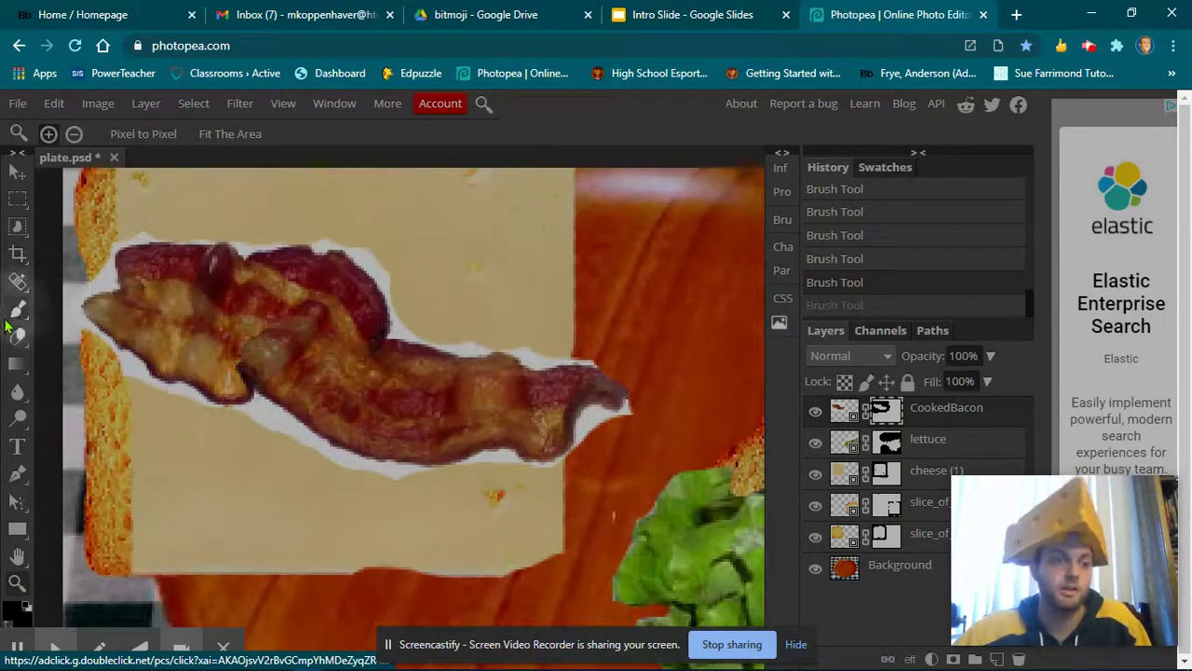
{"action": "left_click", "coordinate": [17, 310]}
{"action": "left_click", "coordinate": [53, 134]}
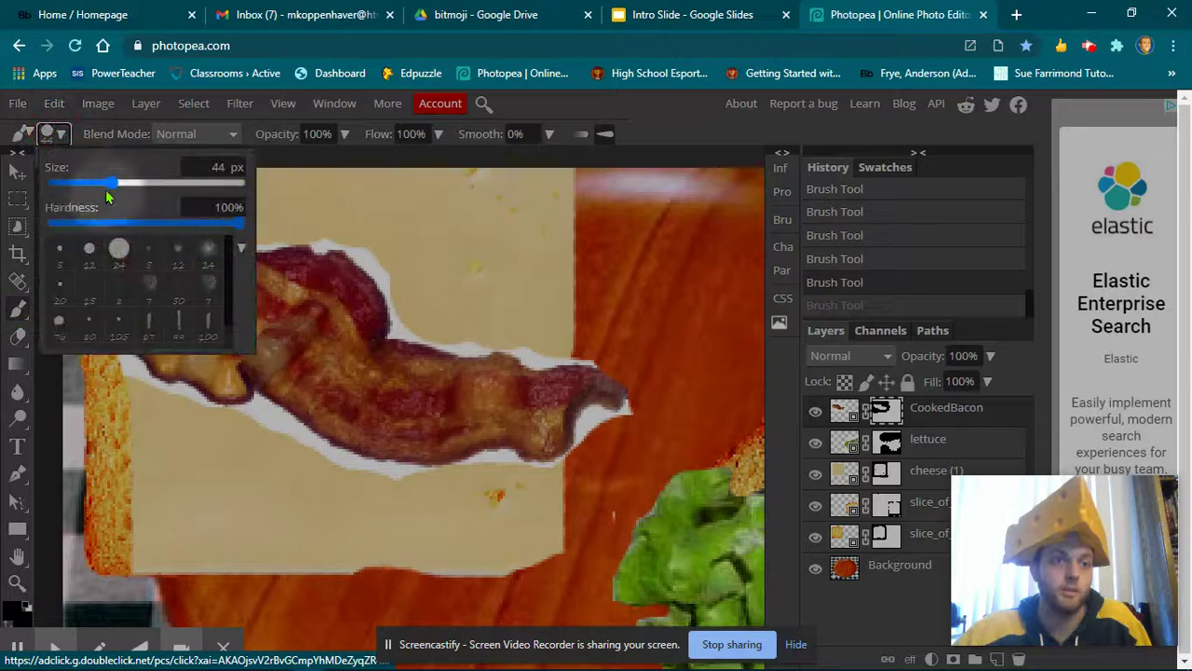
{"action": "left_click_drag", "start_coordinate": [110, 184], "coordinate": [84, 186]}
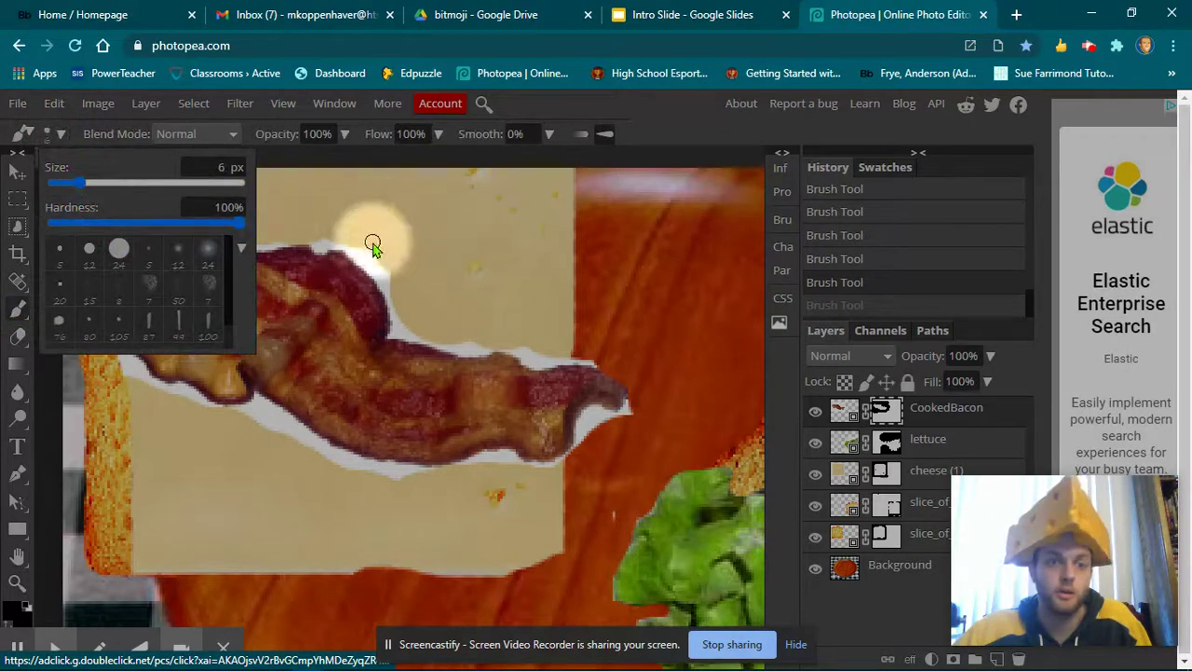
{"action": "mouse_move", "coordinate": [351, 257]}
{"action": "left_mouse_down"}
{"action": "mouse_move", "coordinate": [393, 336]}
{"action": "mouse_move", "coordinate": [557, 360]}
{"action": "mouse_move", "coordinate": [538, 363]}
{"action": "mouse_move", "coordinate": [607, 371]}
{"action": "left_mouse_up"}
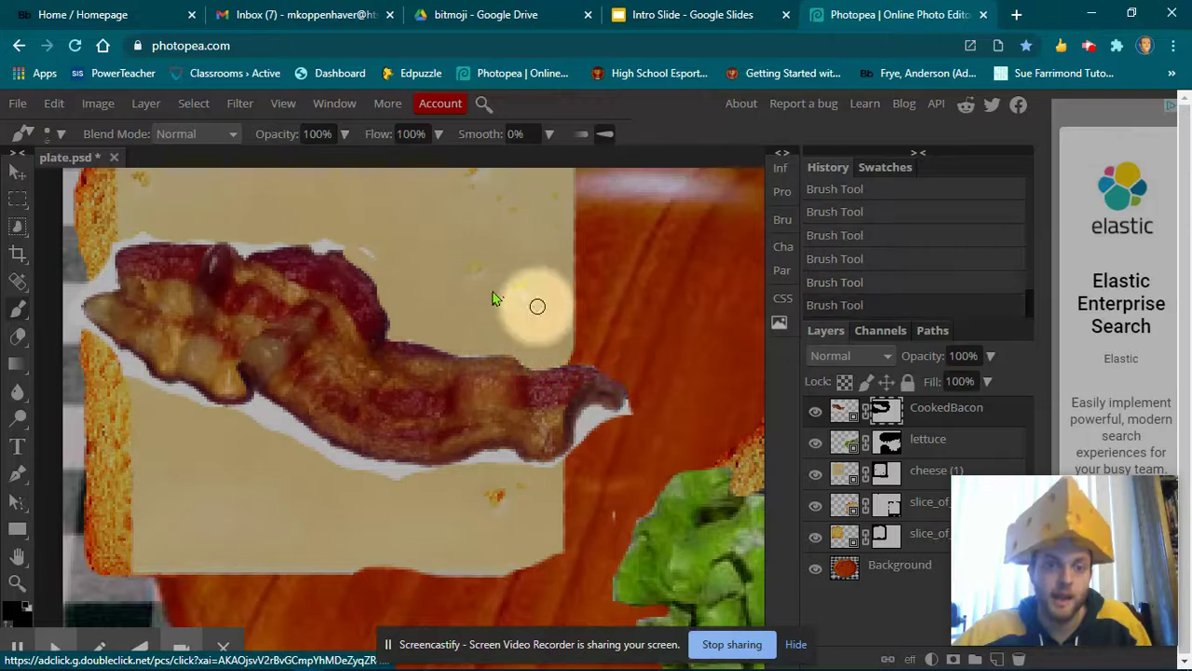
{"action": "left_click_drag", "start_coordinate": [372, 257], "coordinate": [356, 248]}
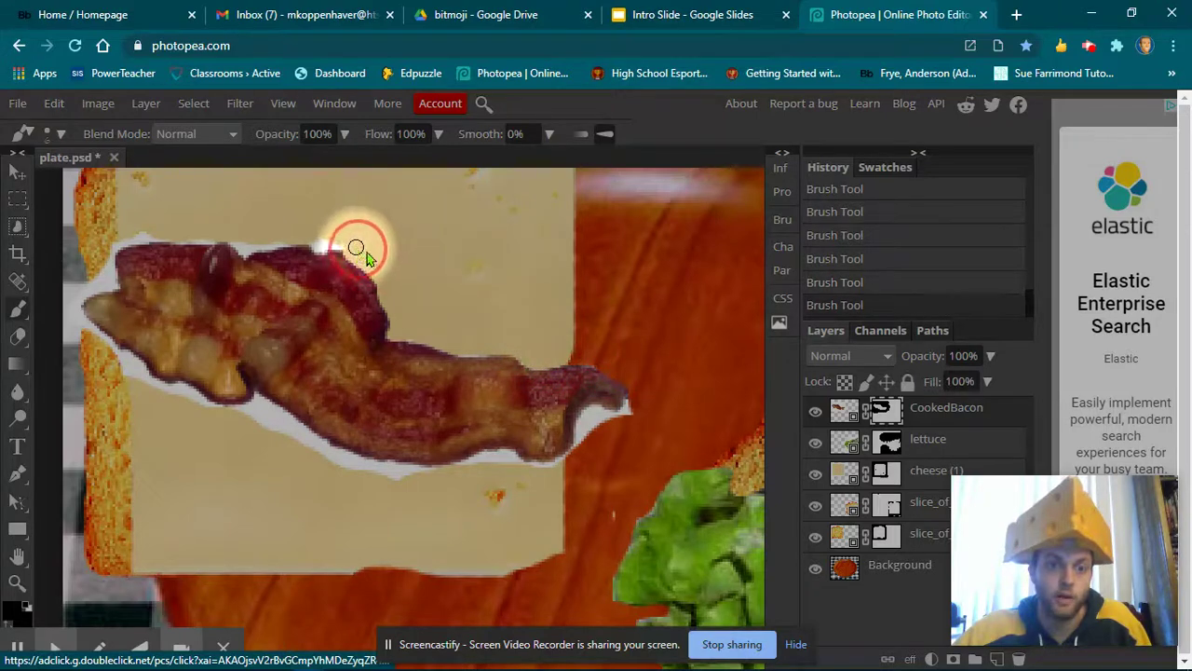
- Mask the white fringe along the bacon's underside, from its right tip to its left end
{"action": "mouse_move", "coordinate": [633, 407]}
{"action": "left_mouse_down"}
{"action": "mouse_move", "coordinate": [589, 411]}
{"action": "mouse_move", "coordinate": [575, 455]}
{"action": "mouse_move", "coordinate": [607, 419]}
{"action": "mouse_move", "coordinate": [561, 466]}
{"action": "mouse_move", "coordinate": [498, 454]}
{"action": "mouse_move", "coordinate": [459, 470]}
{"action": "mouse_move", "coordinate": [519, 457]}
{"action": "left_mouse_up"}
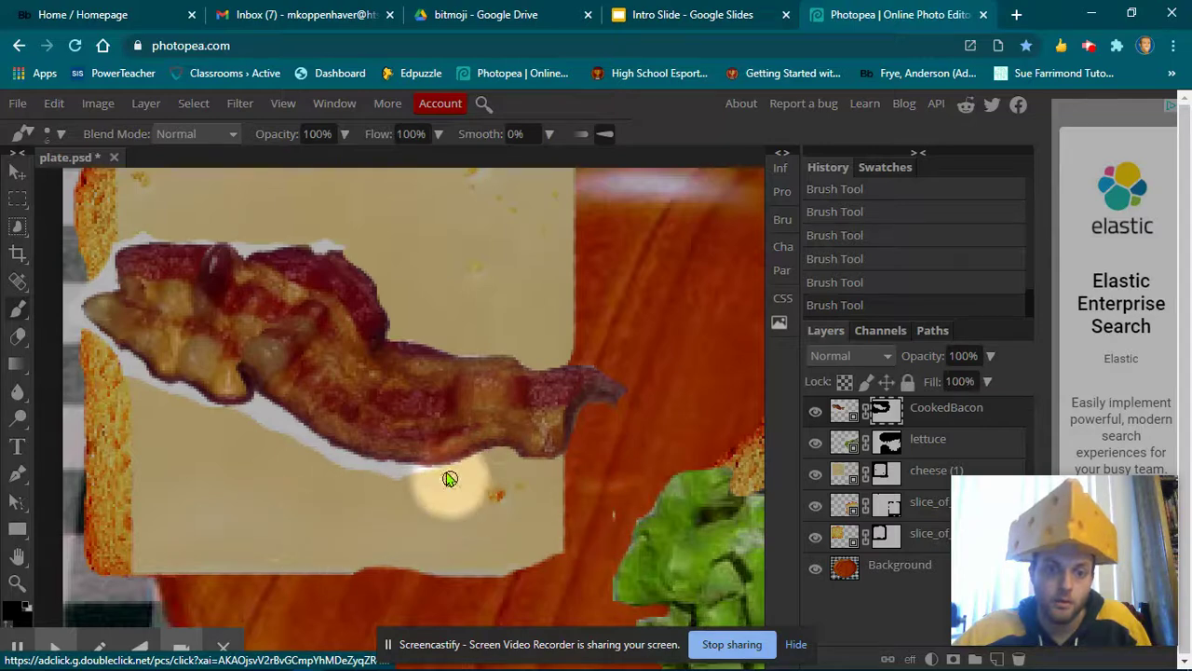
{"action": "mouse_move", "coordinate": [437, 477]}
{"action": "left_mouse_down"}
{"action": "mouse_move", "coordinate": [324, 449]}
{"action": "mouse_move", "coordinate": [258, 401]}
{"action": "mouse_move", "coordinate": [239, 419]}
{"action": "mouse_move", "coordinate": [224, 412]}
{"action": "mouse_move", "coordinate": [257, 403]}
{"action": "mouse_move", "coordinate": [262, 422]}
{"action": "mouse_move", "coordinate": [301, 444]}
{"action": "mouse_move", "coordinate": [267, 438]}
{"action": "mouse_move", "coordinate": [384, 482]}
{"action": "mouse_move", "coordinate": [496, 474]}
{"action": "left_mouse_up"}
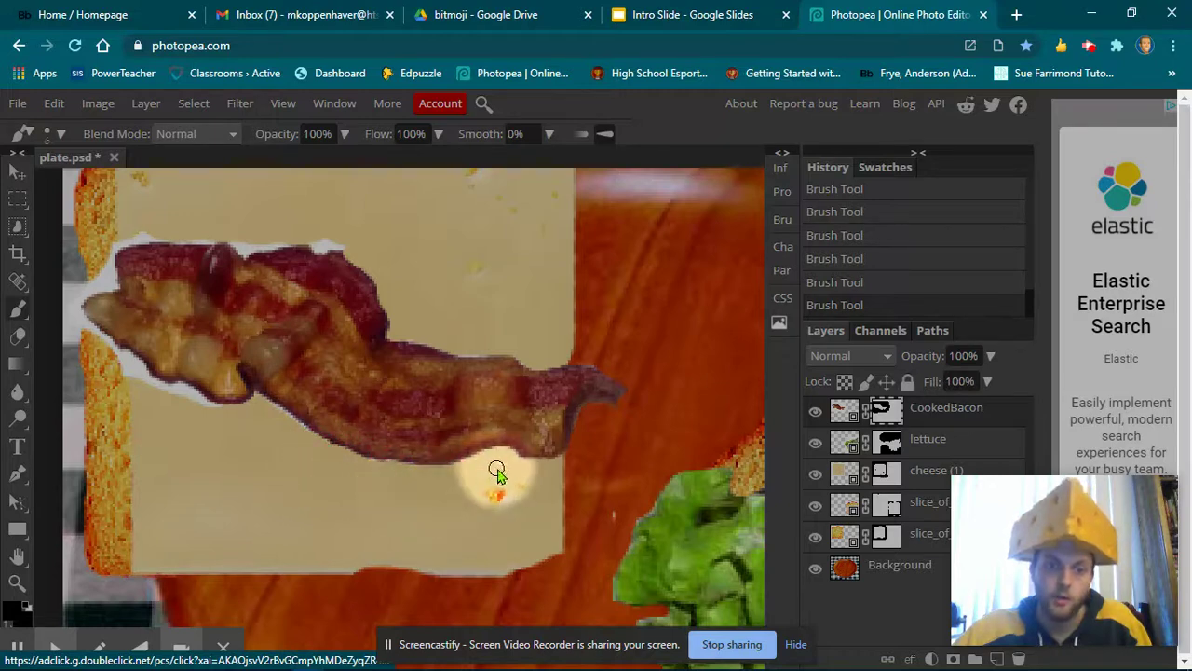
{"action": "left_click", "coordinate": [24, 557]}
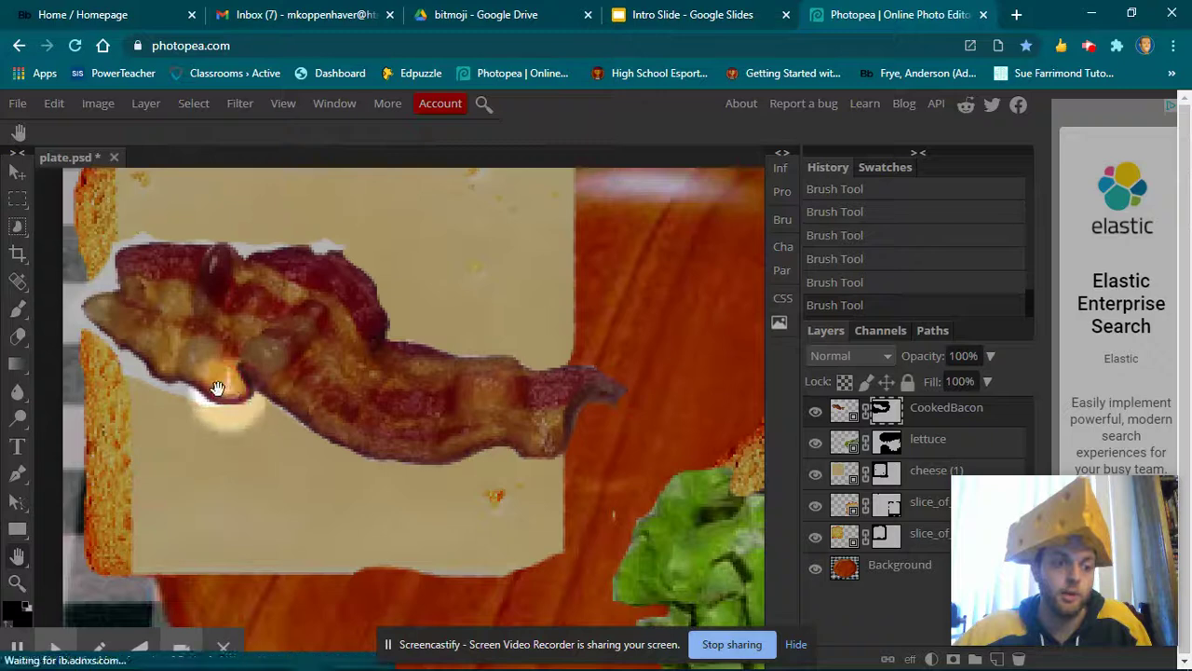
{"action": "left_click_drag", "start_coordinate": [218, 386], "coordinate": [314, 420]}
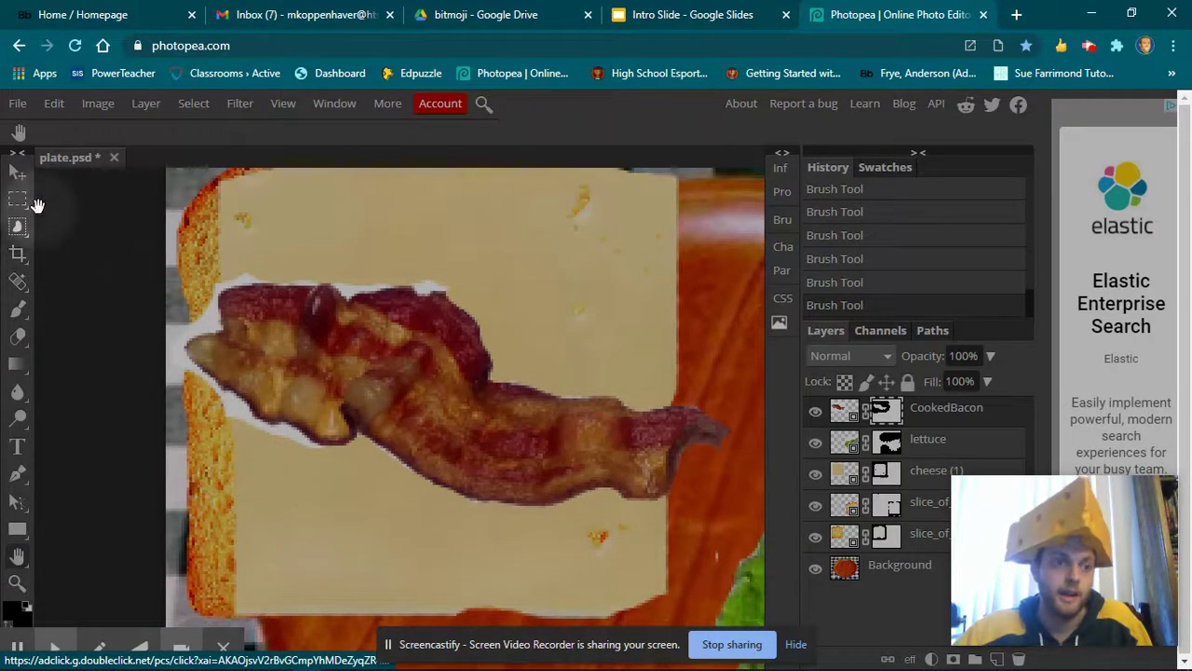
{"action": "left_click", "coordinate": [16, 309]}
{"action": "mouse_move", "coordinate": [184, 426]}
{"action": "left_mouse_down"}
{"action": "mouse_move", "coordinate": [183, 330]}
{"action": "mouse_move", "coordinate": [178, 354]}
{"action": "mouse_move", "coordinate": [229, 402]}
{"action": "mouse_move", "coordinate": [223, 412]}
{"action": "mouse_move", "coordinate": [306, 452]}
{"action": "mouse_move", "coordinate": [279, 447]}
{"action": "mouse_move", "coordinate": [293, 434]}
{"action": "mouse_move", "coordinate": [309, 454]}
{"action": "mouse_move", "coordinate": [292, 451]}
{"action": "left_mouse_up"}
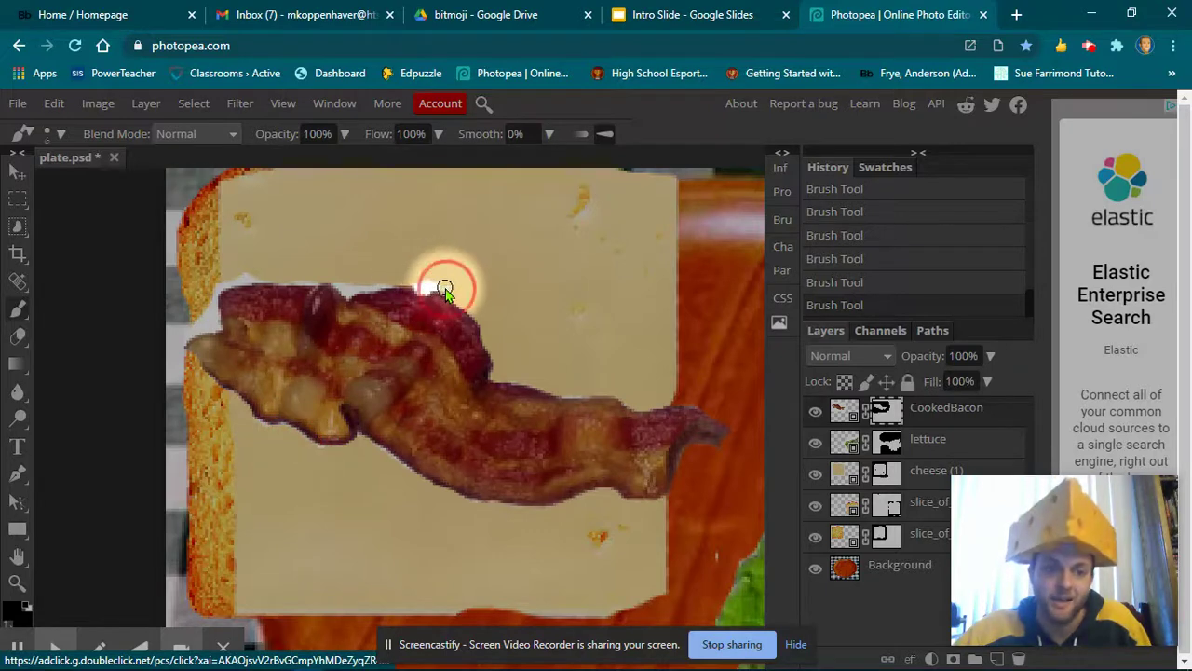
- Mask the white remnants above the bacon's hump and along its upper left edge to the left end
{"action": "left_click_drag", "start_coordinate": [446, 291], "coordinate": [434, 284]}
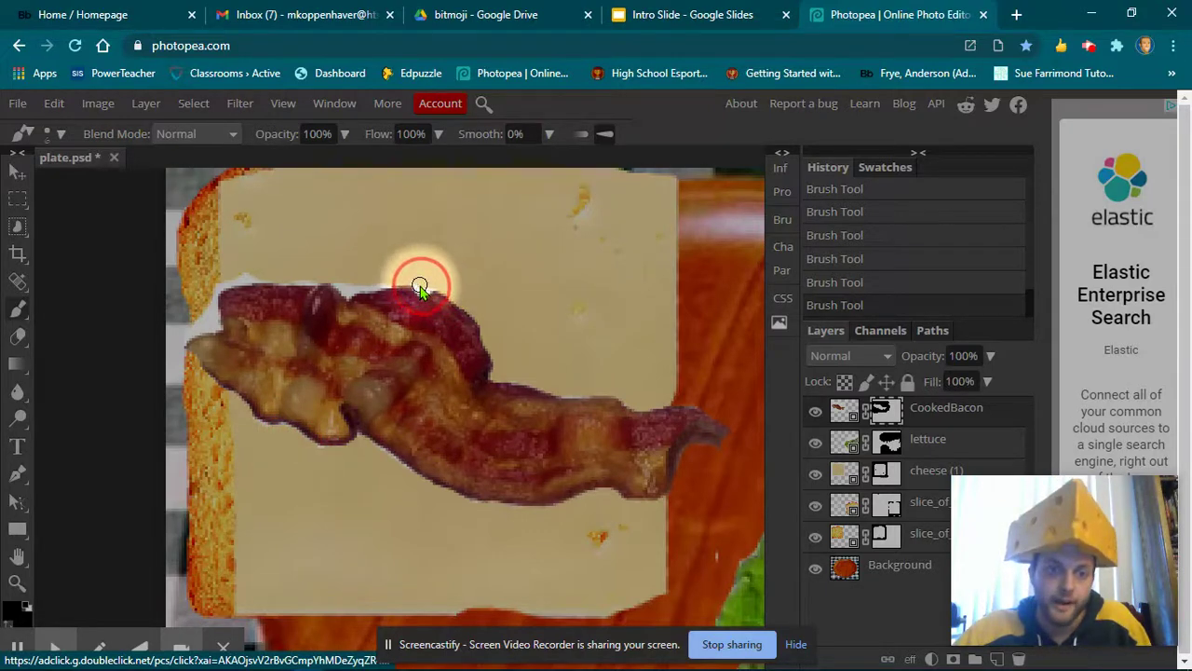
{"action": "left_click_drag", "start_coordinate": [421, 290], "coordinate": [430, 291]}
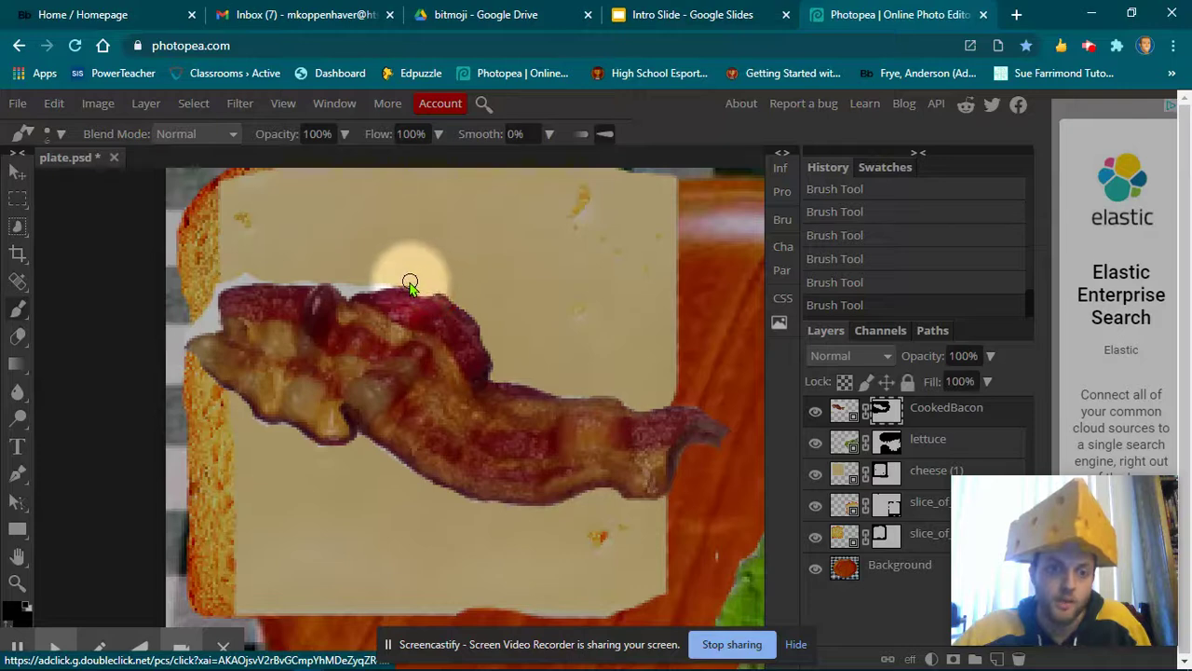
{"action": "mouse_move", "coordinate": [390, 283]}
{"action": "left_mouse_down"}
{"action": "mouse_move", "coordinate": [355, 291]}
{"action": "mouse_move", "coordinate": [328, 276]}
{"action": "left_mouse_up"}
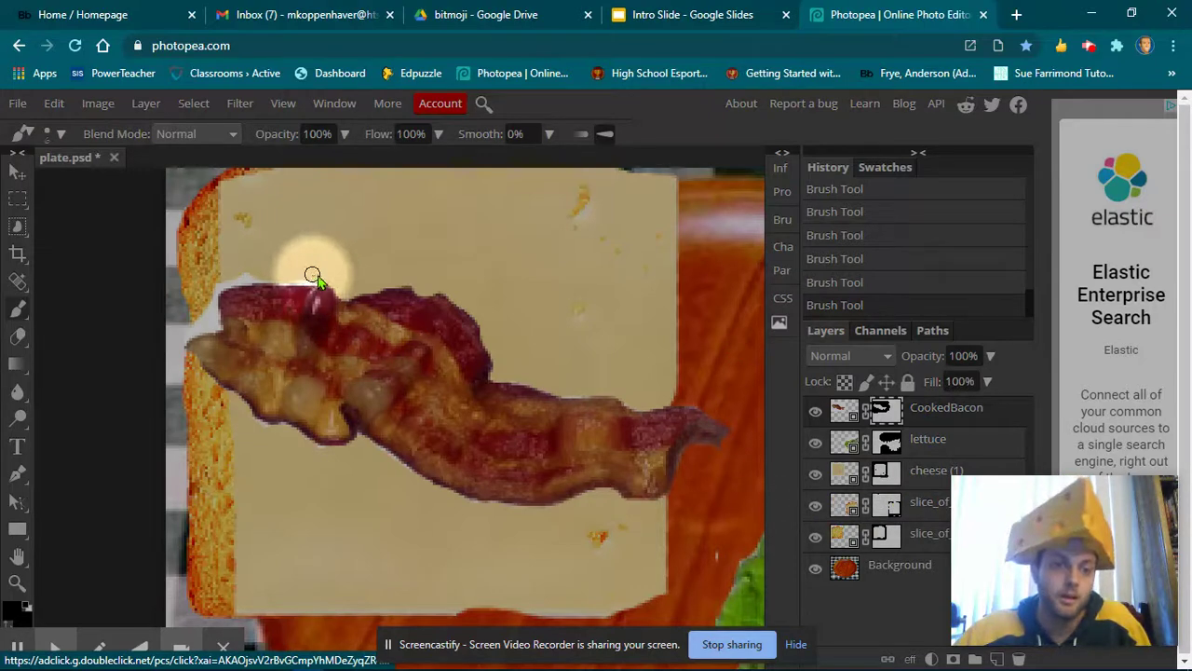
{"action": "mouse_move", "coordinate": [318, 277]}
{"action": "left_mouse_down"}
{"action": "mouse_move", "coordinate": [219, 276]}
{"action": "mouse_move", "coordinate": [281, 282]}
{"action": "mouse_move", "coordinate": [222, 300]}
{"action": "mouse_move", "coordinate": [214, 324]}
{"action": "mouse_move", "coordinate": [176, 343]}
{"action": "mouse_move", "coordinate": [199, 314]}
{"action": "mouse_move", "coordinate": [173, 341]}
{"action": "mouse_move", "coordinate": [178, 354]}
{"action": "mouse_move", "coordinate": [202, 320]}
{"action": "mouse_move", "coordinate": [214, 328]}
{"action": "mouse_move", "coordinate": [191, 347]}
{"action": "left_mouse_up"}
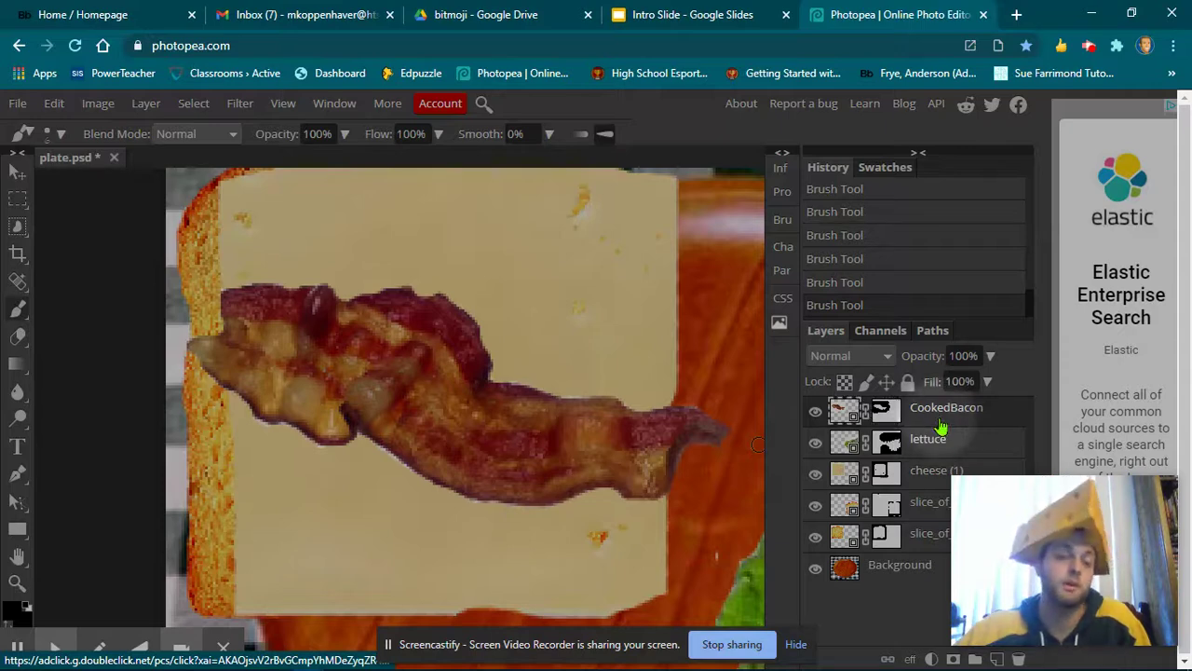
- Move the bacon to the lower edge of the cheese, duplicate the CookedBacon layer, and place the copy just above the original strip
{"action": "left_click", "coordinate": [14, 174]}
{"action": "left_click_drag", "start_coordinate": [438, 439], "coordinate": [403, 550]}
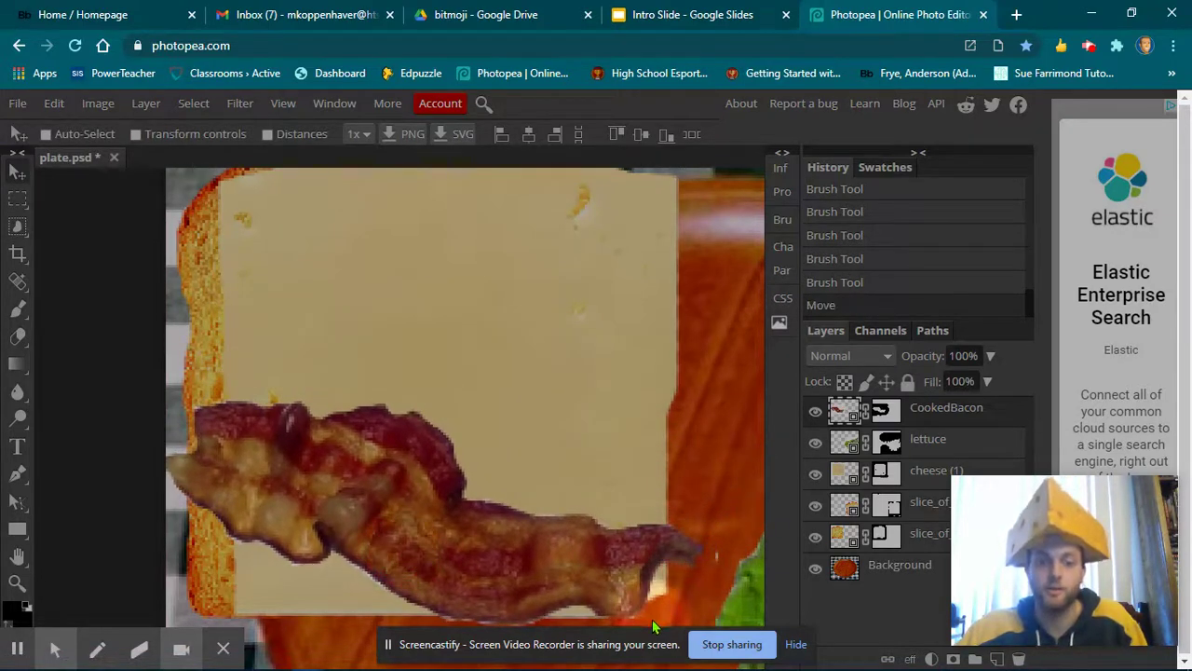
{"action": "right_click", "coordinate": [941, 412]}
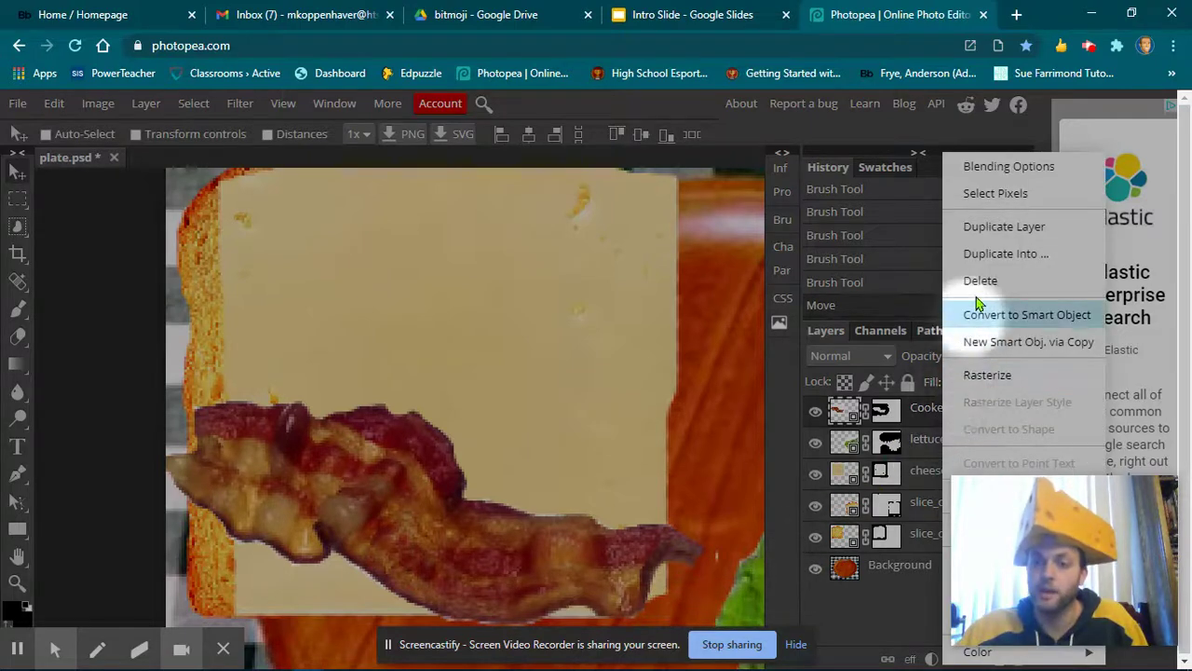
{"action": "left_click", "coordinate": [994, 227]}
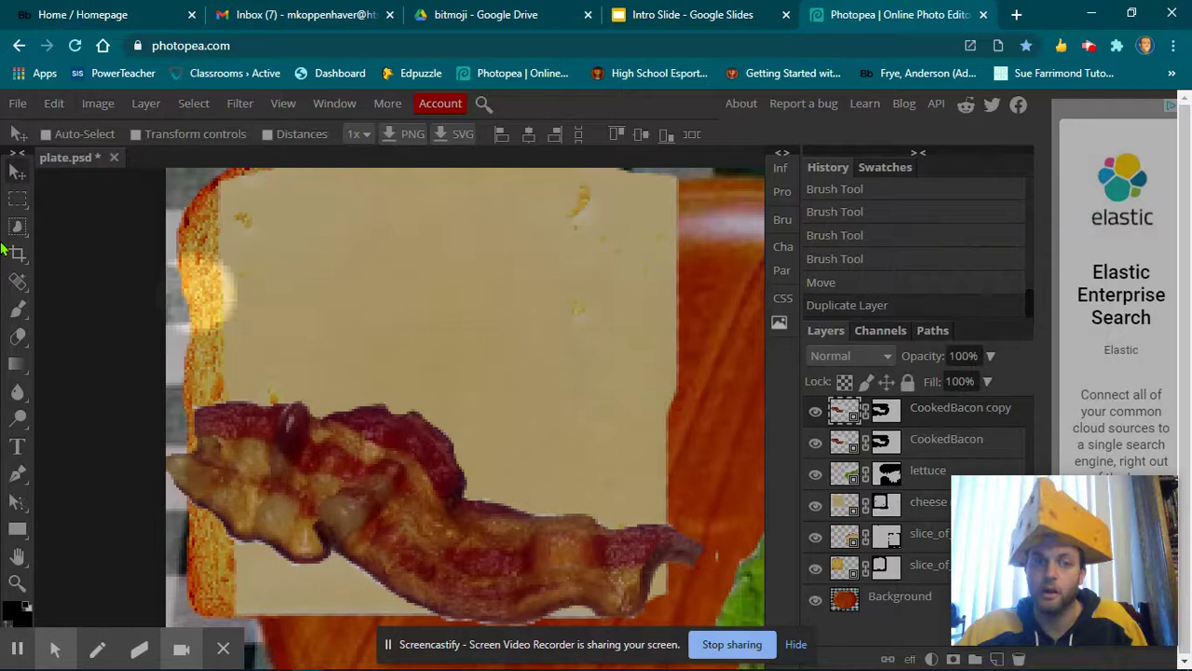
{"action": "left_click_drag", "start_coordinate": [441, 509], "coordinate": [468, 398]}
- Duplicate the CookedBacon copy layer and place the new strip above the other two on the cheese
{"action": "right_click", "coordinate": [957, 417]}
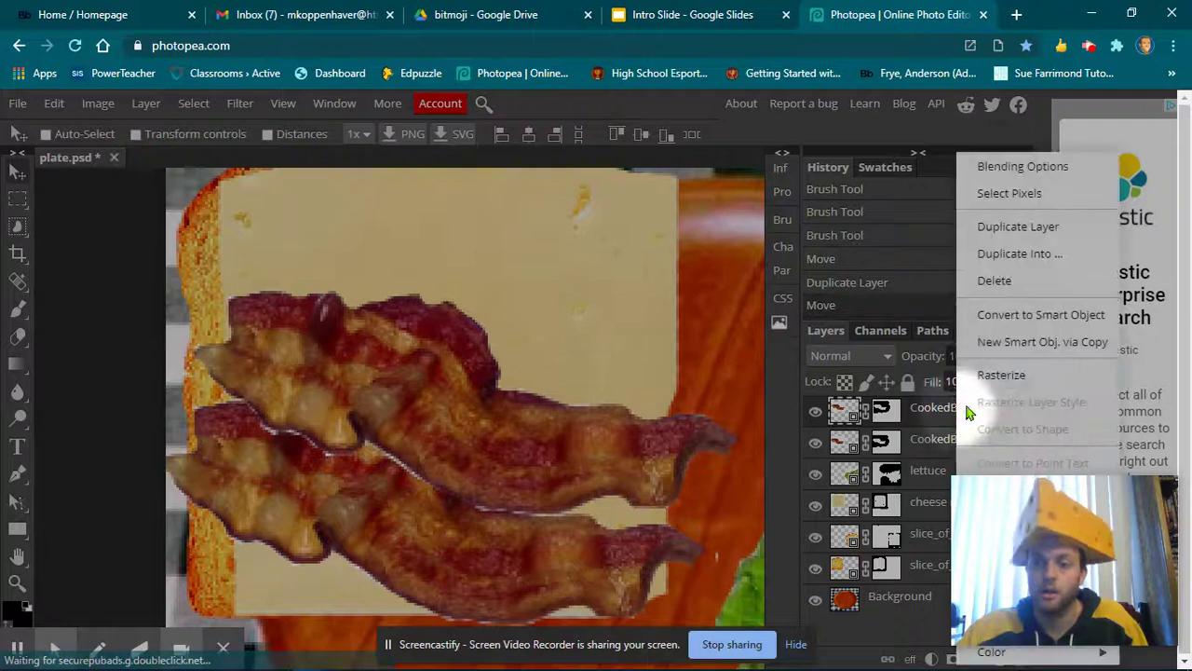
{"action": "left_click", "coordinate": [1029, 236]}
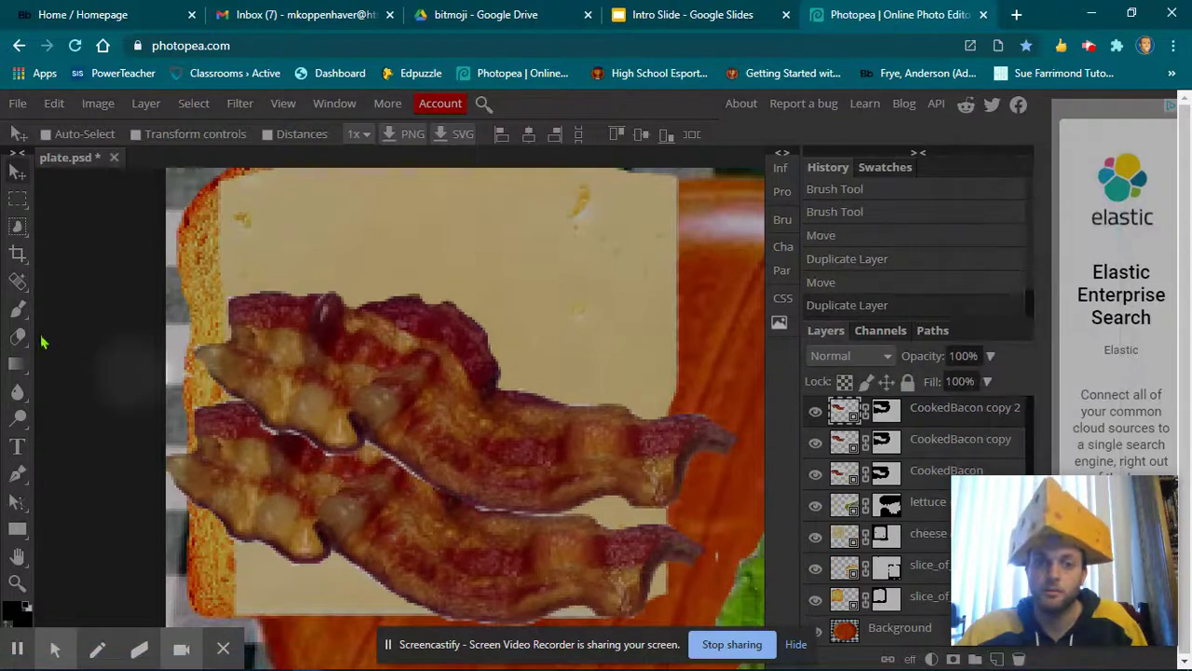
{"action": "left_click_drag", "start_coordinate": [423, 400], "coordinate": [461, 258]}
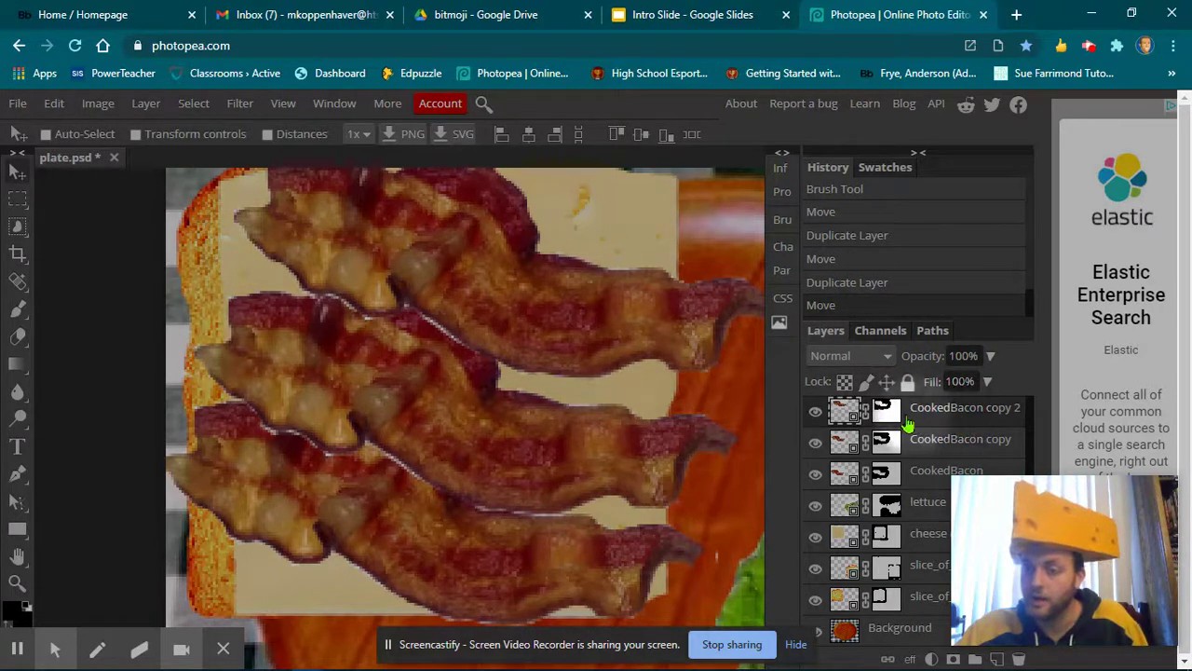
- Try to clean up the left ends of the bacon strips by brushing on the CookedBacon copy 2 layer's mask
{"action": "left_click", "coordinate": [889, 417]}
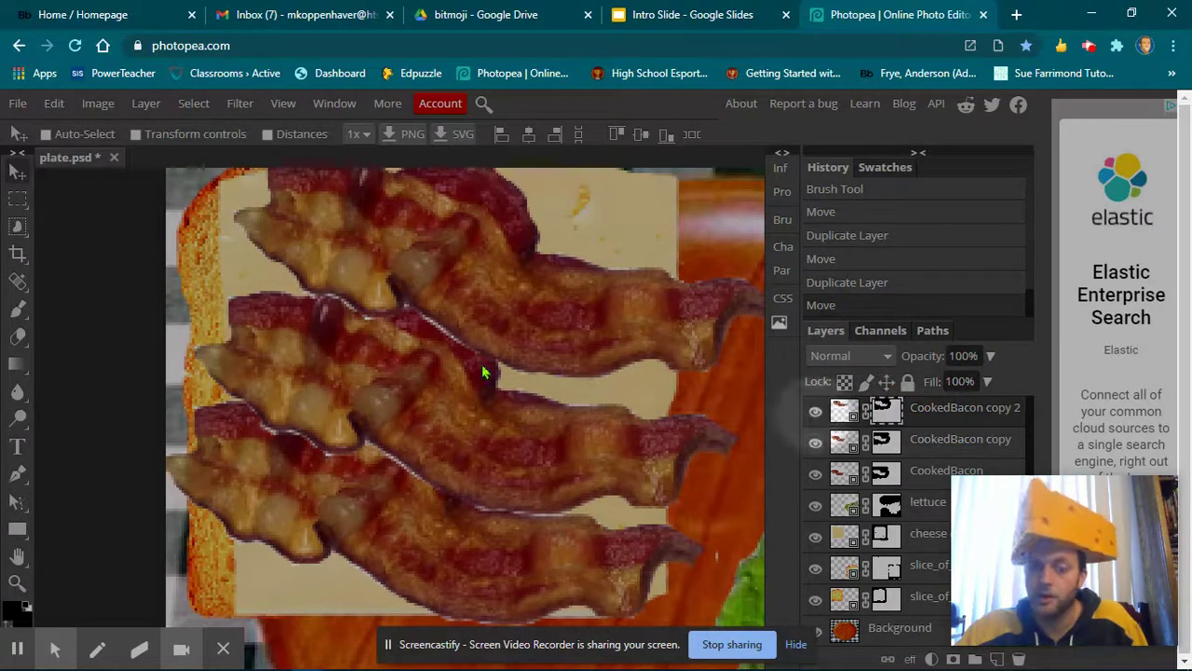
{"action": "left_click", "coordinate": [17, 308]}
{"action": "mouse_move", "coordinate": [215, 242]}
{"action": "left_mouse_down"}
{"action": "mouse_move", "coordinate": [234, 253]}
{"action": "mouse_move", "coordinate": [224, 278]}
{"action": "left_mouse_up"}
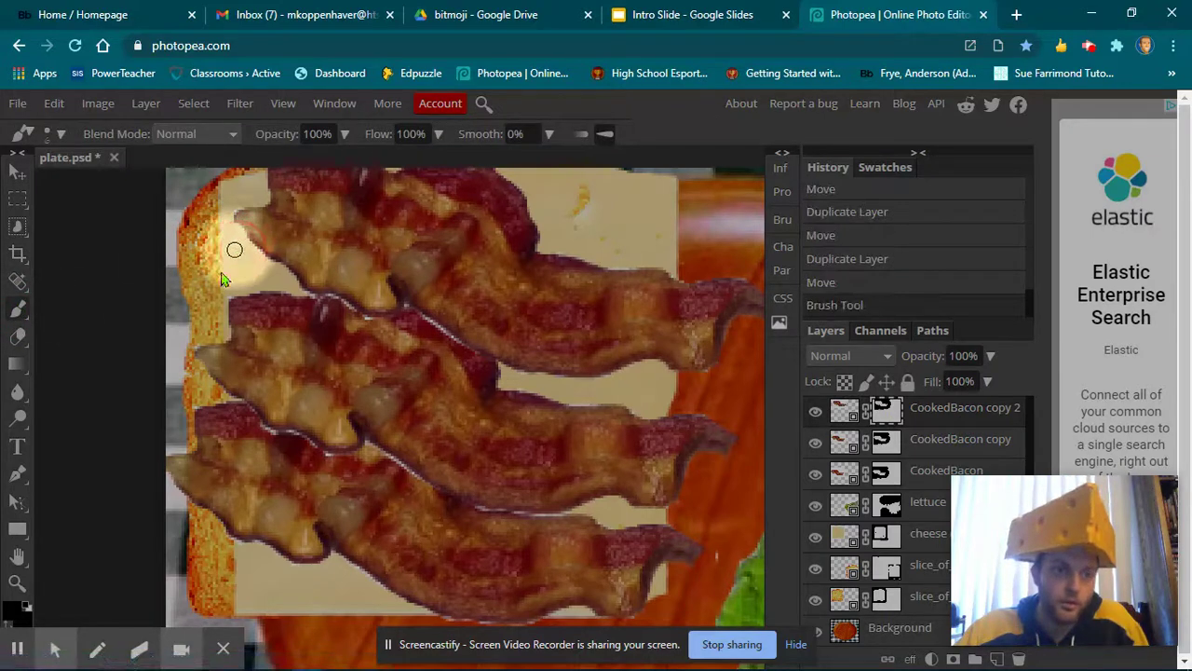
{"action": "left_click", "coordinate": [197, 340]}
{"action": "left_click", "coordinate": [195, 342]}
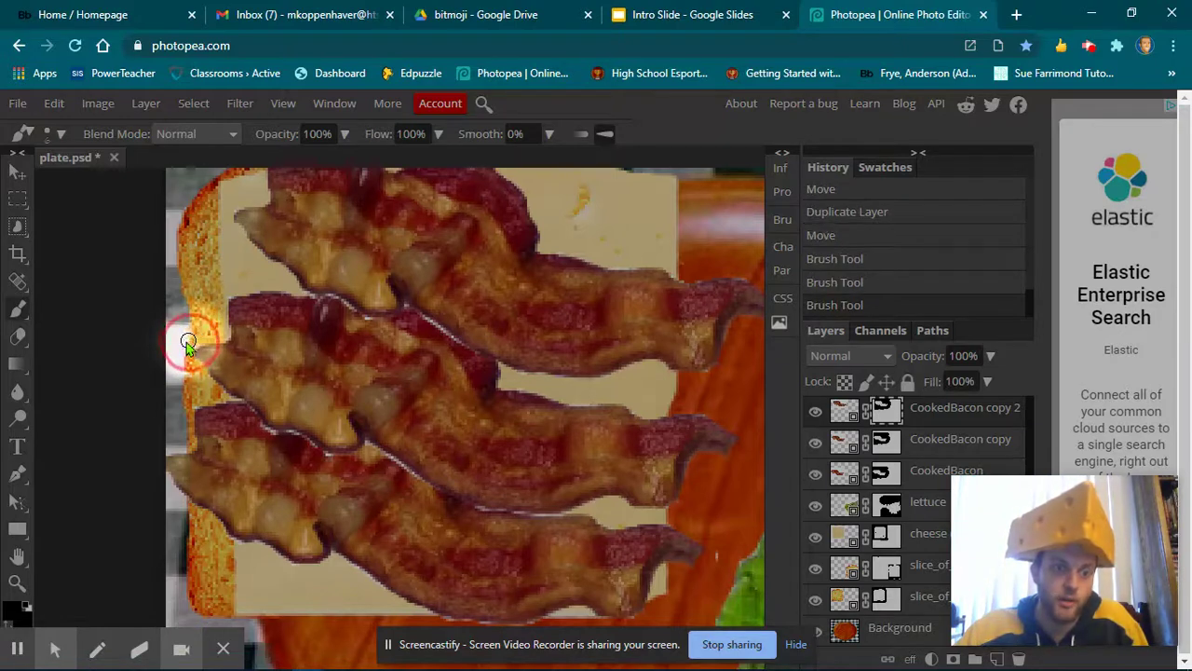
{"action": "left_click_drag", "start_coordinate": [196, 341], "coordinate": [194, 403]}
{"action": "left_click", "coordinate": [194, 402]}
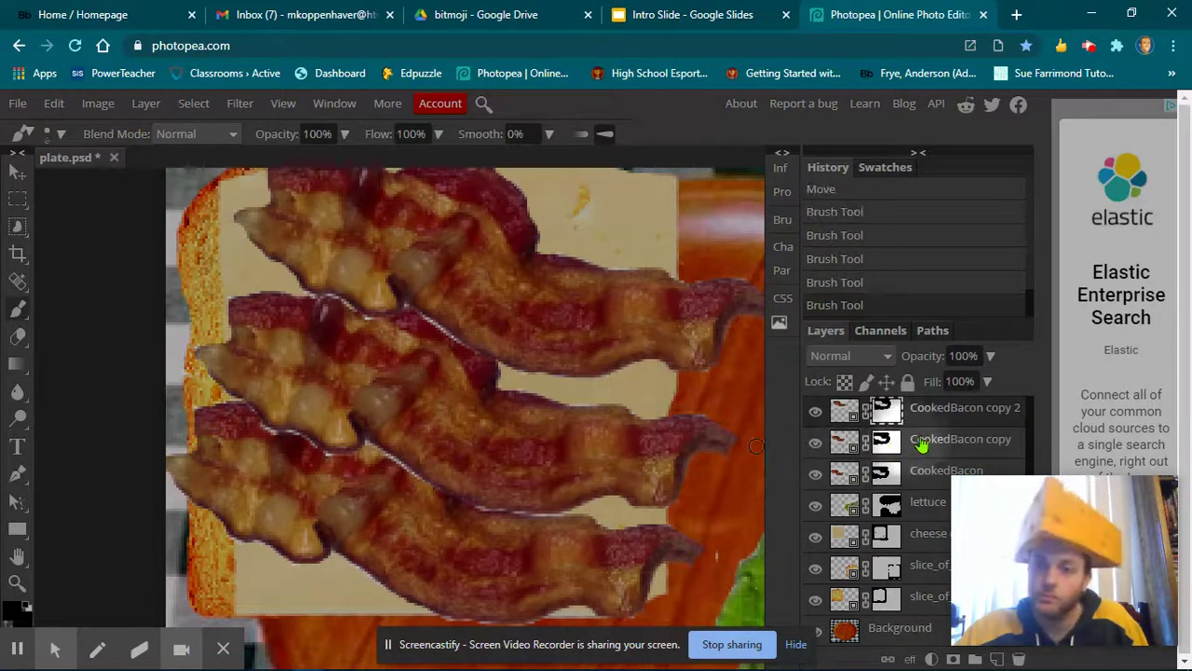
- Mask the white fringe along the left end and lower edge of the middle bacon strip on the CookedBacon copy layer's mask
{"action": "left_click", "coordinate": [879, 442]}
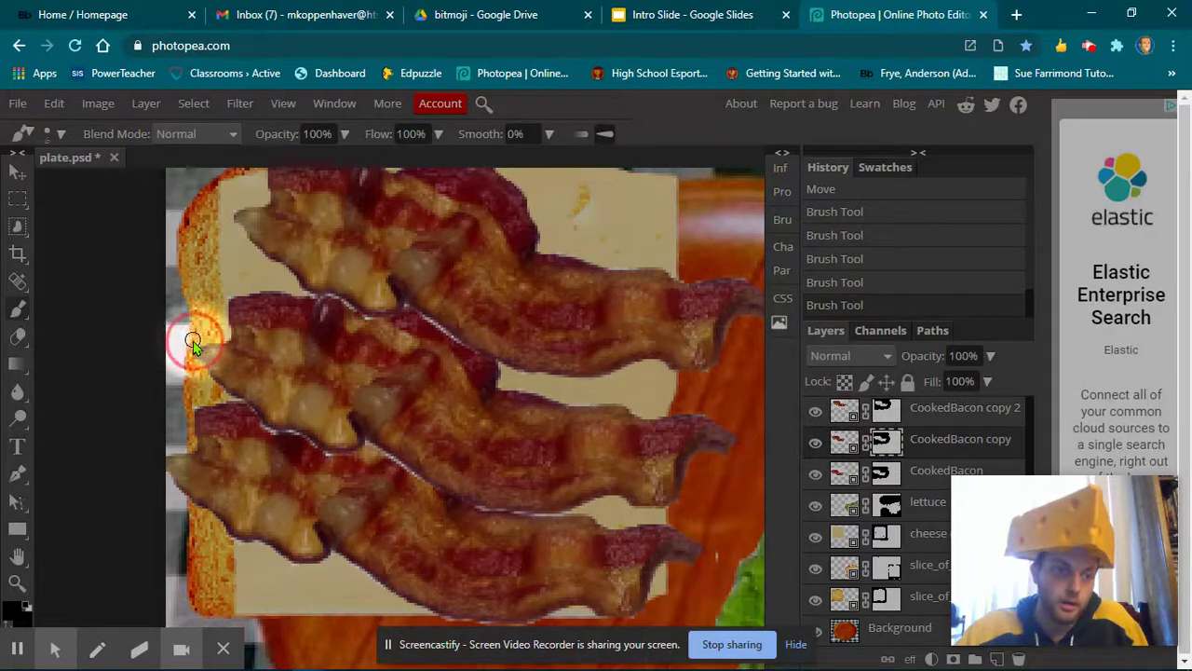
{"action": "left_click_drag", "start_coordinate": [195, 346], "coordinate": [206, 359]}
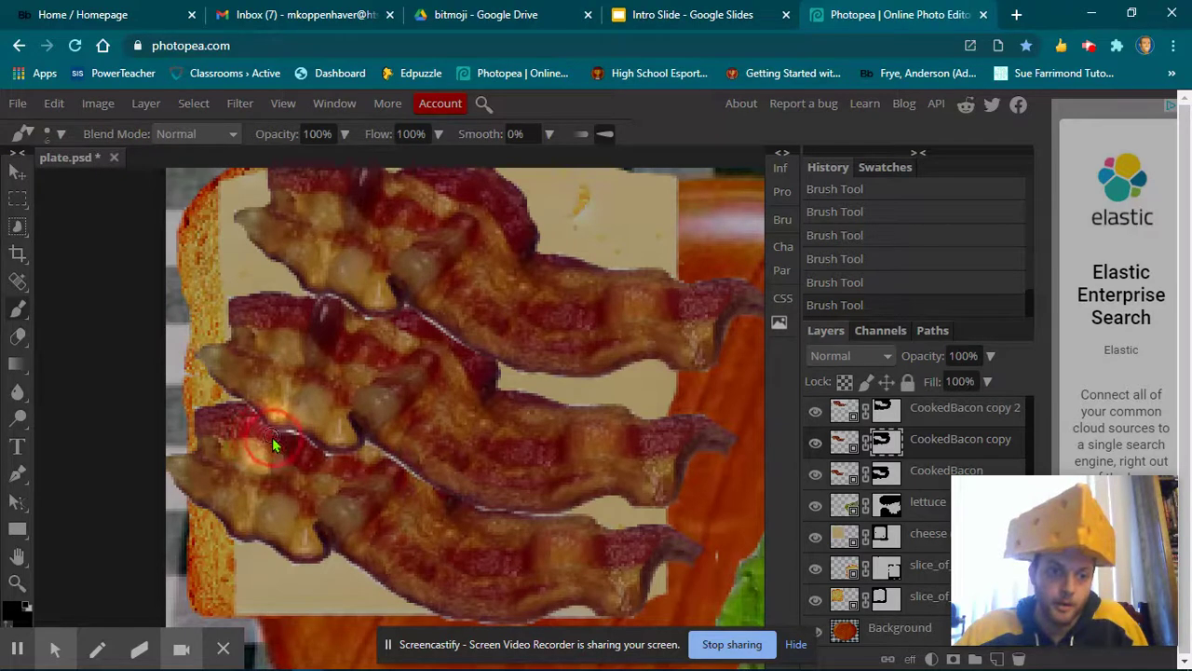
{"action": "mouse_move", "coordinate": [293, 447]}
{"action": "left_mouse_down"}
{"action": "mouse_move", "coordinate": [337, 468]}
{"action": "mouse_move", "coordinate": [257, 413]}
{"action": "left_mouse_up"}
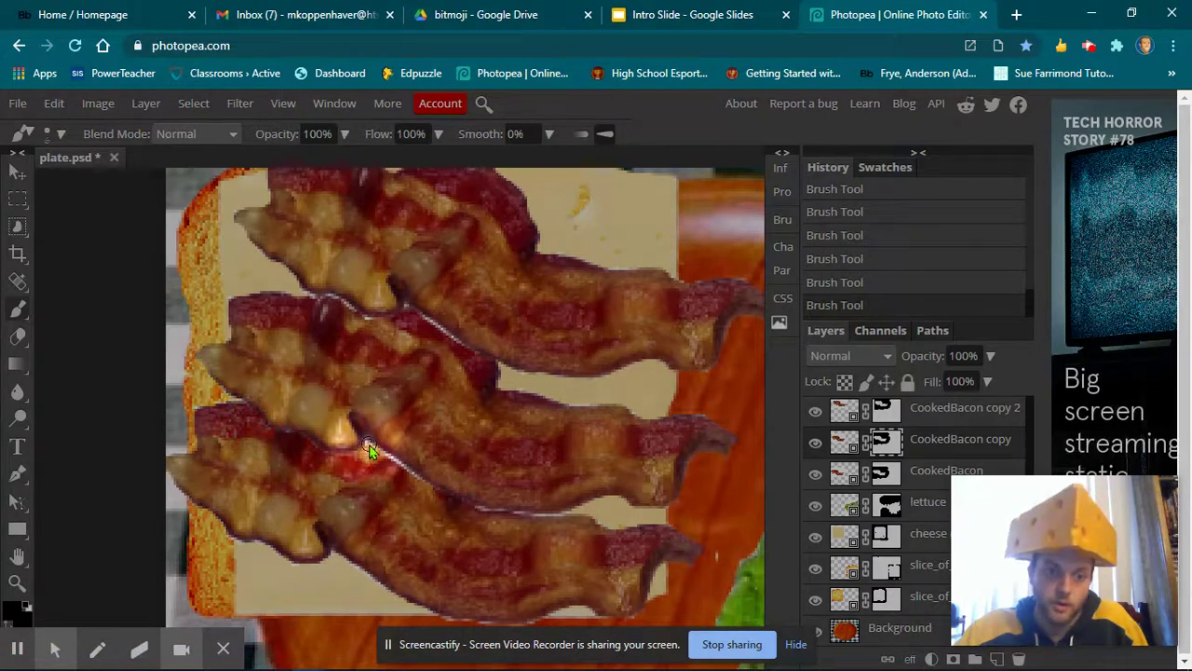
{"action": "mouse_move", "coordinate": [380, 456]}
{"action": "left_mouse_down"}
{"action": "mouse_move", "coordinate": [427, 510]}
{"action": "mouse_move", "coordinate": [435, 488]}
{"action": "mouse_move", "coordinate": [490, 520]}
{"action": "mouse_move", "coordinate": [567, 520]}
{"action": "mouse_move", "coordinate": [491, 516]}
{"action": "mouse_move", "coordinate": [541, 520]}
{"action": "left_mouse_up"}
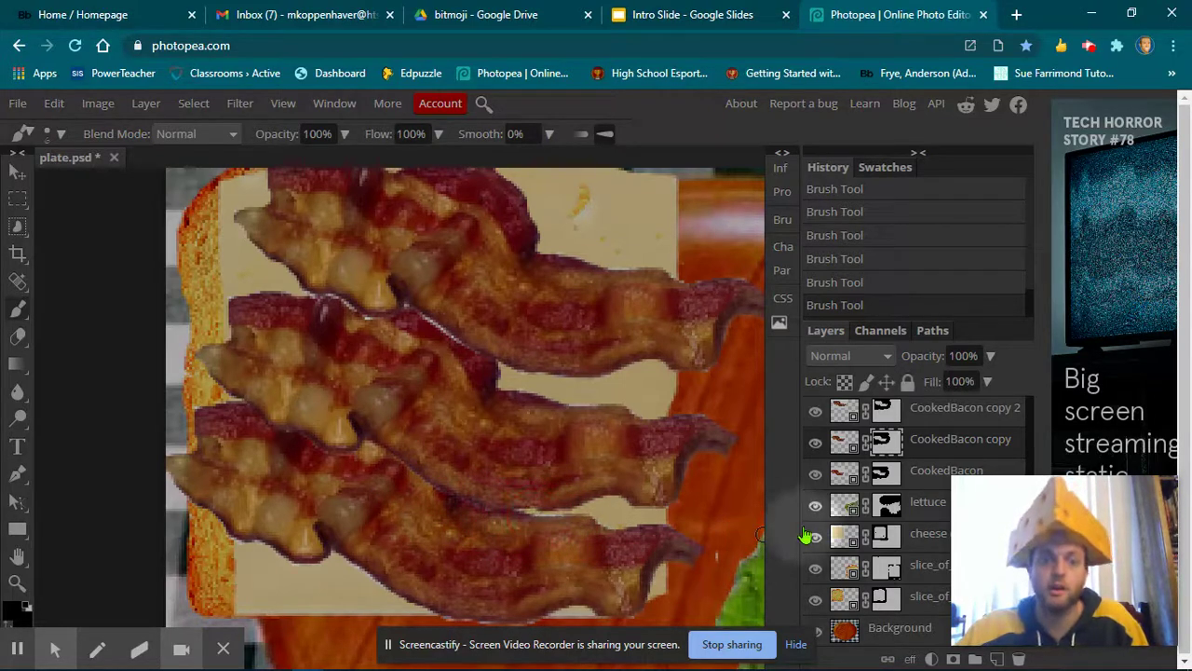
- Mask the white fringe along the lower edge of the uppermost bacon strip on the CookedBacon copy 2 layer's mask
{"action": "left_click", "coordinate": [847, 411]}
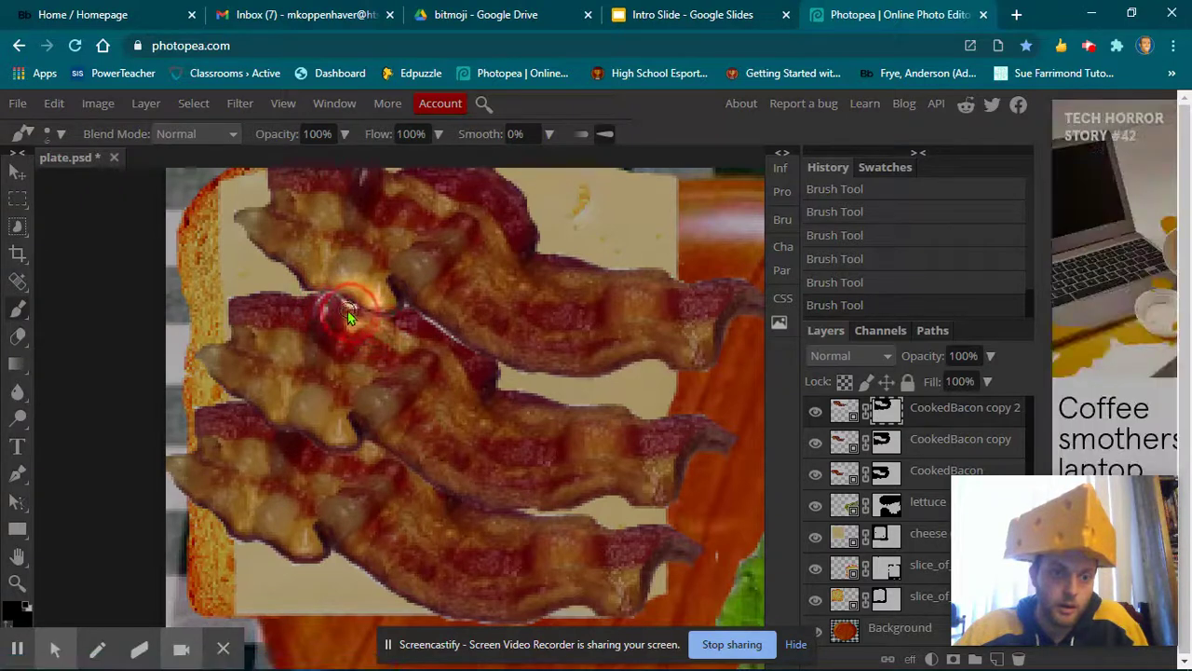
{"action": "mouse_move", "coordinate": [347, 307]}
{"action": "left_mouse_down"}
{"action": "mouse_move", "coordinate": [413, 317]}
{"action": "mouse_move", "coordinate": [475, 363]}
{"action": "left_mouse_up"}
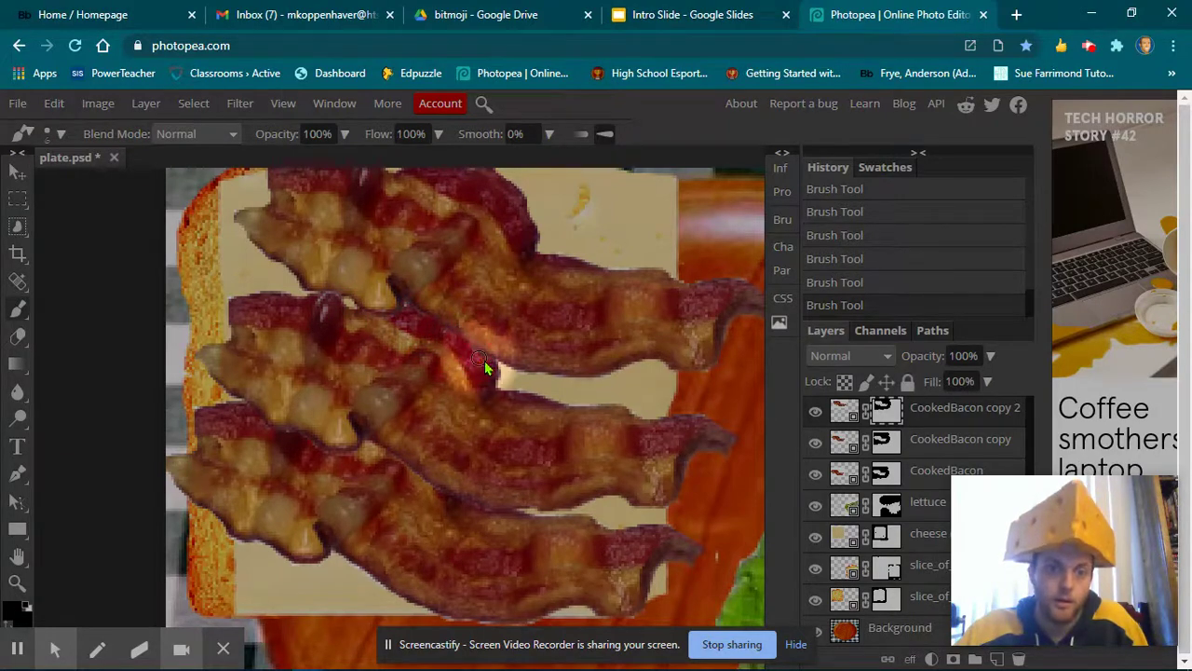
{"action": "scroll", "coordinate": [193, 369], "scroll_direction": "down", "scroll_amount": 3}
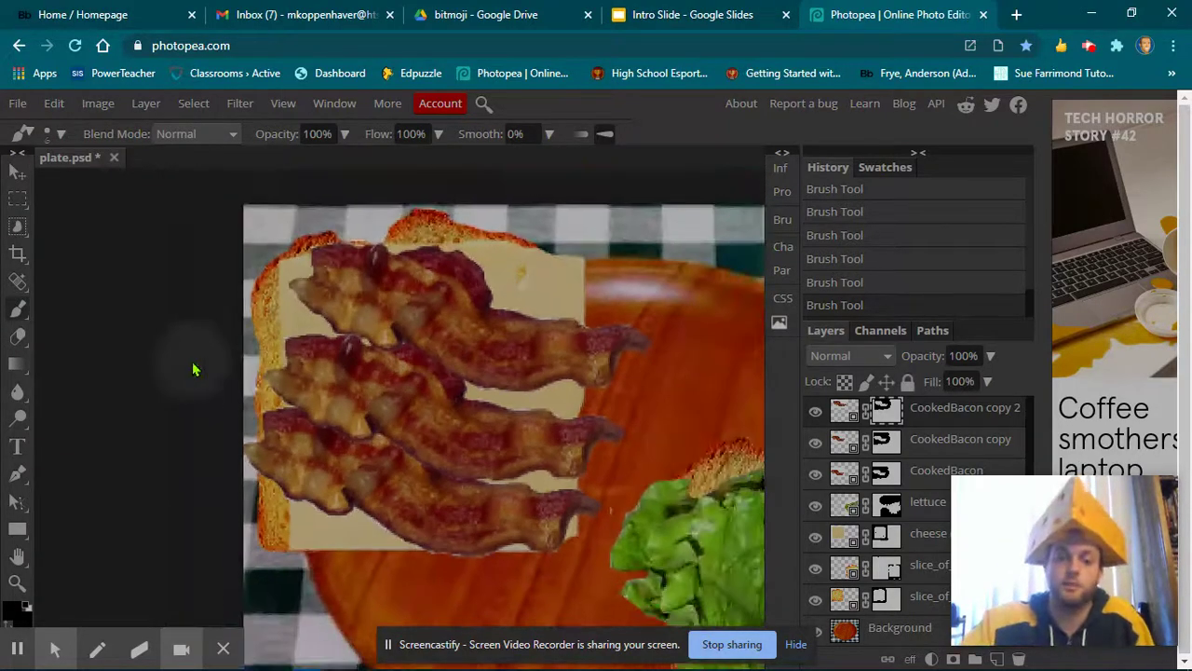
{"action": "mouse_move", "coordinate": [474, 393]}
{"action": "left_mouse_down"}
{"action": "mouse_move", "coordinate": [444, 443]}
{"action": "mouse_move", "coordinate": [499, 520]}
{"action": "mouse_move", "coordinate": [559, 496]}
{"action": "mouse_move", "coordinate": [486, 506]}
{"action": "left_mouse_up"}
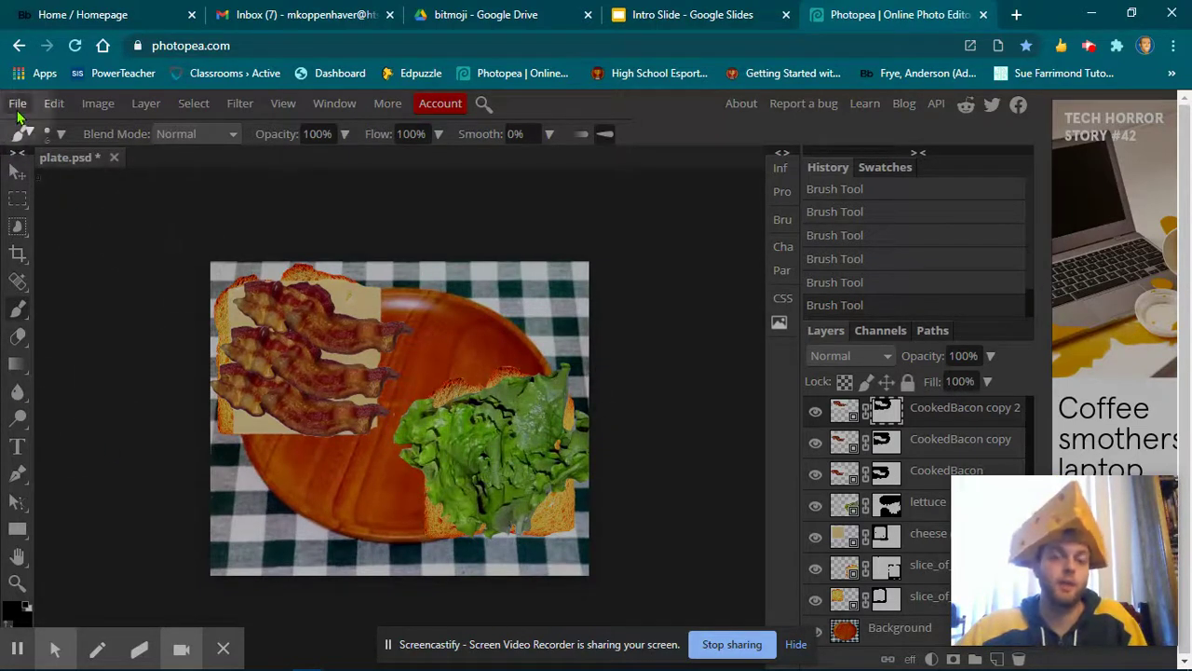
- Place the tomato image into the composite and move it onto the lettuce
{"action": "left_click", "coordinate": [17, 106]}
{"action": "left_click", "coordinate": [26, 183]}
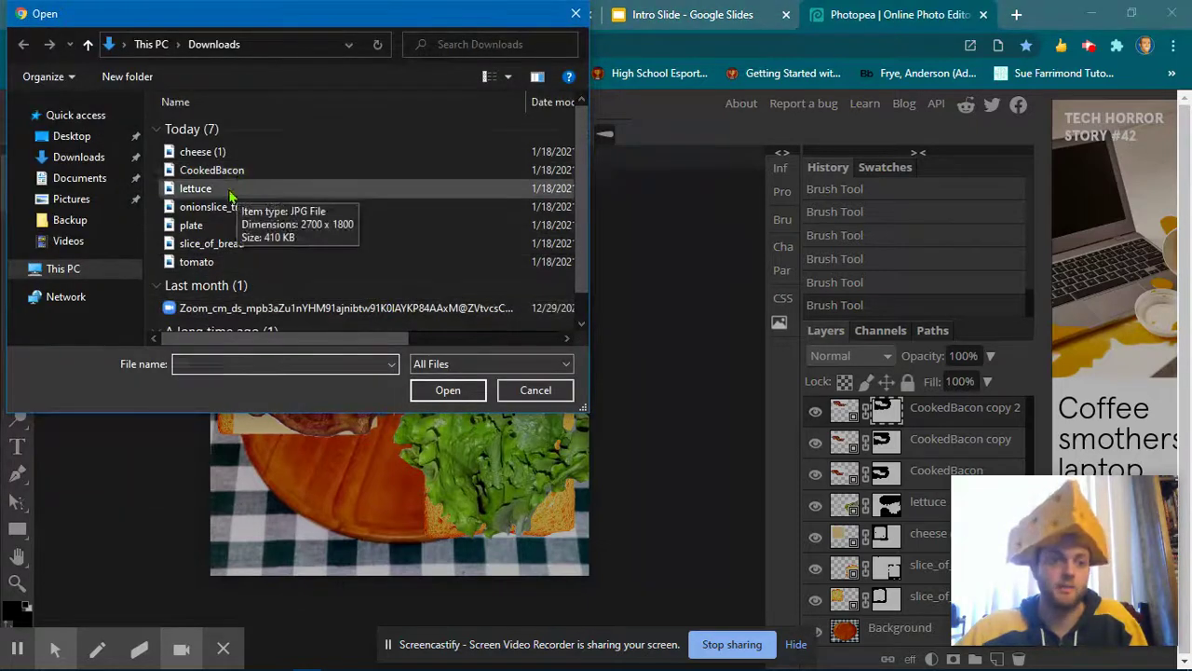
{"action": "left_click", "coordinate": [206, 264]}
{"action": "left_click", "coordinate": [447, 389]}
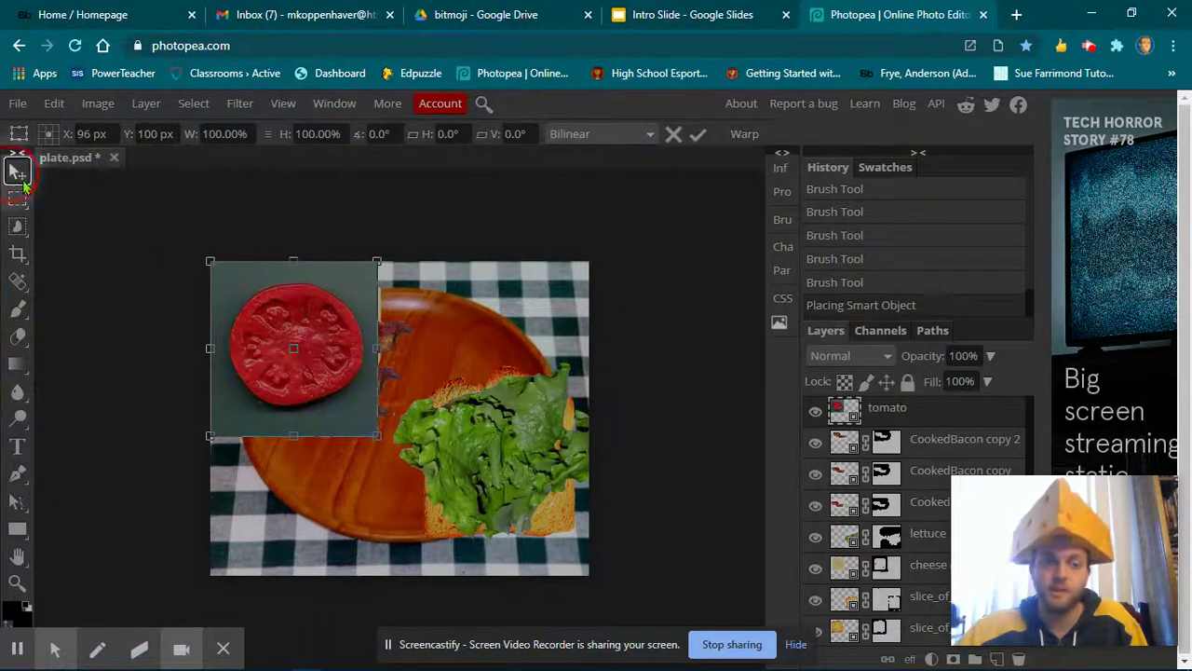
{"action": "left_click", "coordinate": [16, 173]}
{"action": "left_click_drag", "start_coordinate": [289, 369], "coordinate": [480, 472]}
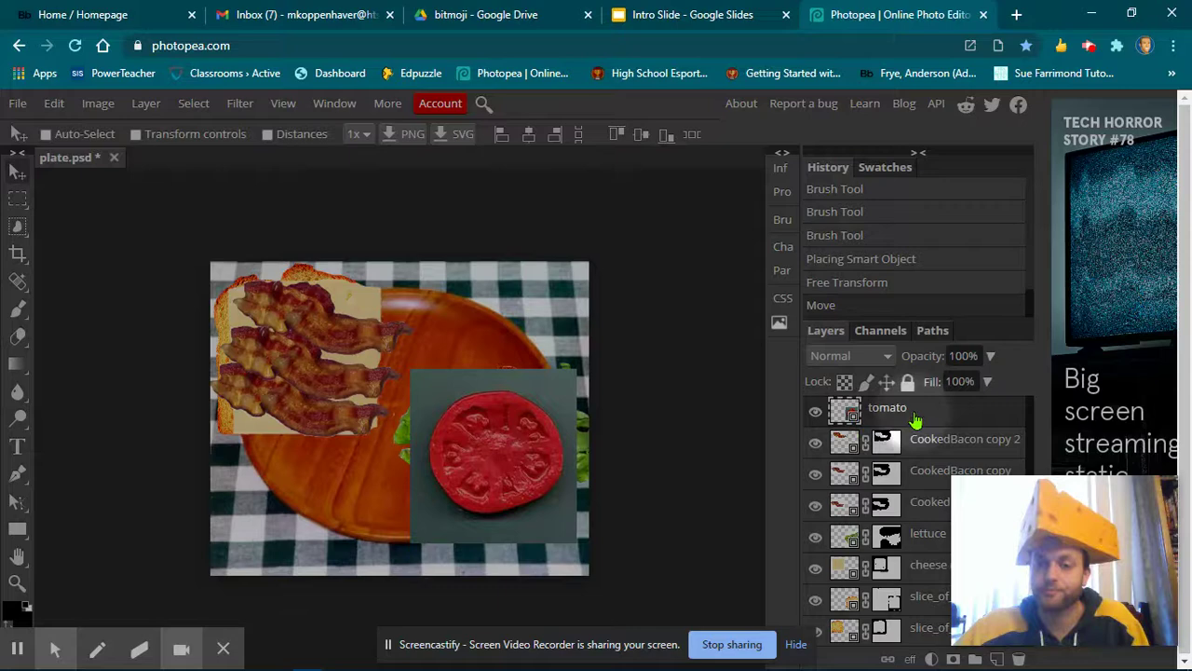
- Add a raster mask to the tomato layer and hide most of its grey background with a larger brush
{"action": "left_click", "coordinate": [953, 658]}
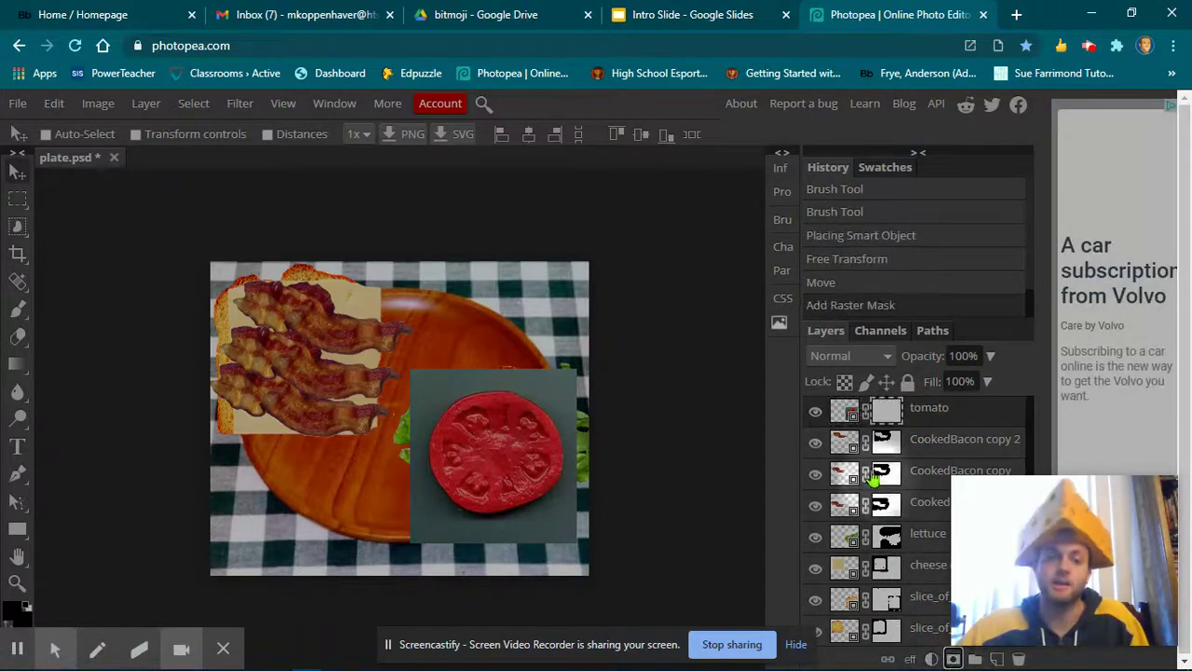
{"action": "left_click", "coordinate": [15, 315]}
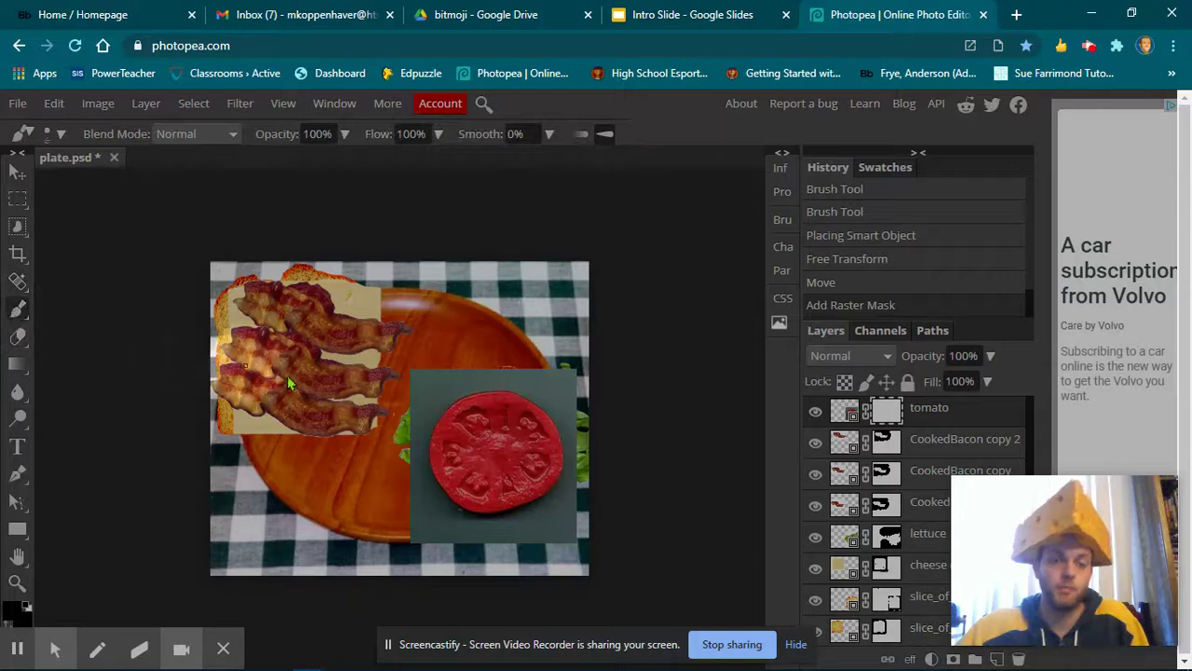
{"action": "left_click", "coordinate": [53, 133]}
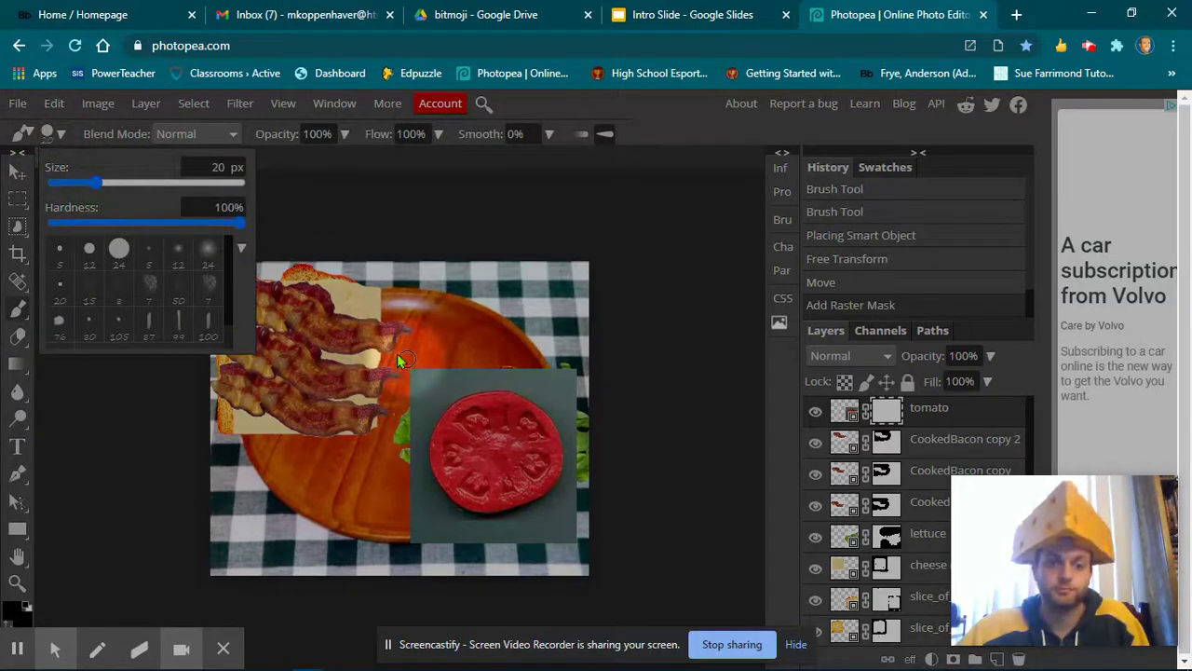
{"action": "left_click", "coordinate": [889, 416]}
{"action": "mouse_move", "coordinate": [418, 390]}
{"action": "left_mouse_down"}
{"action": "mouse_move", "coordinate": [429, 380]}
{"action": "mouse_move", "coordinate": [407, 499]}
{"action": "mouse_move", "coordinate": [447, 547]}
{"action": "mouse_move", "coordinate": [526, 552]}
{"action": "mouse_move", "coordinate": [582, 507]}
{"action": "mouse_move", "coordinate": [587, 442]}
{"action": "mouse_move", "coordinate": [568, 396]}
{"action": "mouse_move", "coordinate": [536, 372]}
{"action": "mouse_move", "coordinate": [489, 372]}
{"action": "mouse_move", "coordinate": [427, 398]}
{"action": "mouse_move", "coordinate": [399, 461]}
{"action": "left_mouse_up"}
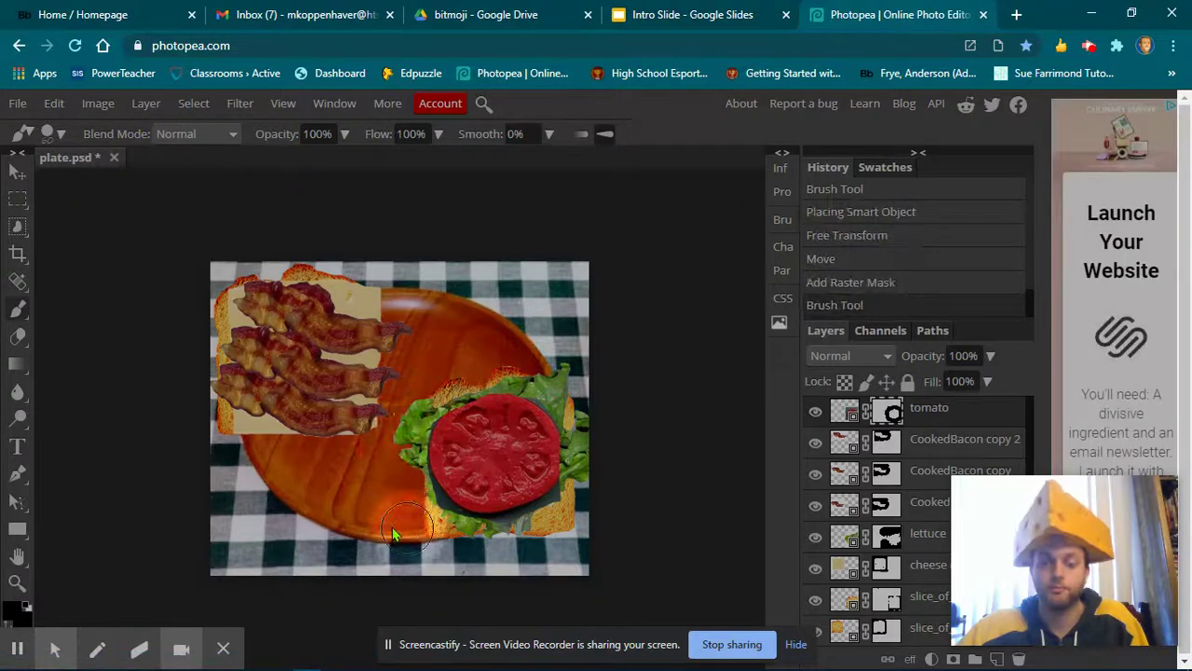
- Restore the cut-off edges of the tomato by painting its mask in white (ffffff) with an 8 px brush
{"action": "scroll", "coordinate": [392, 534], "scroll_direction": "up", "scroll_amount": 3}
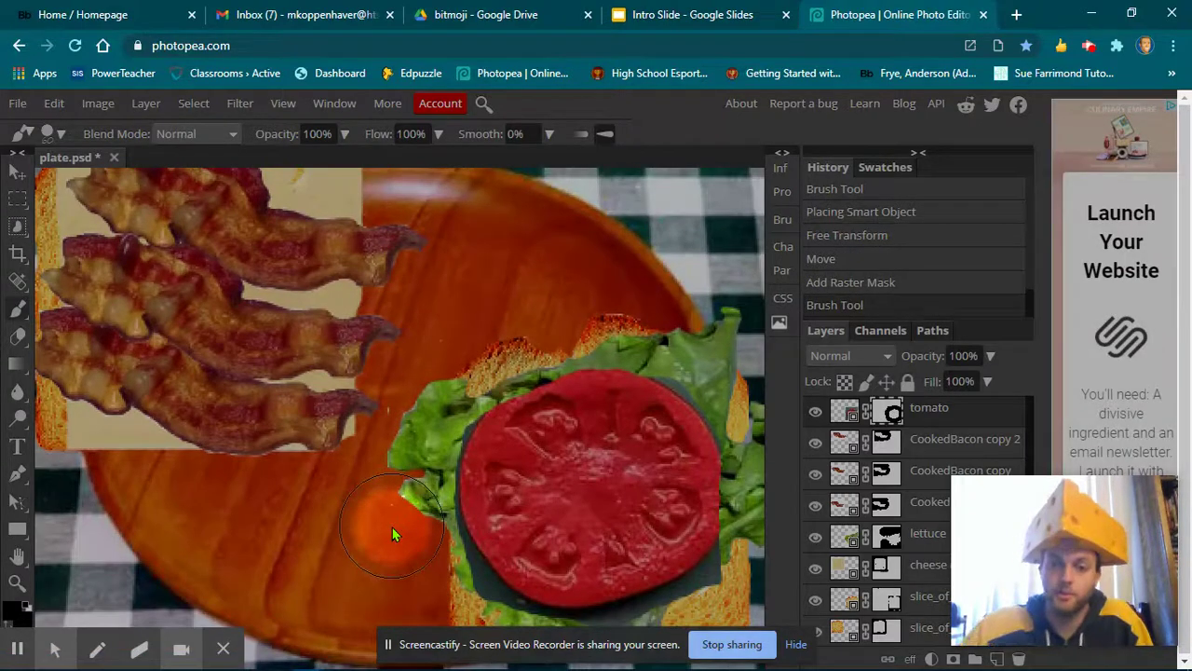
{"action": "left_click", "coordinate": [13, 610]}
{"action": "left_click_drag", "start_coordinate": [180, 304], "coordinate": [107, 238]}
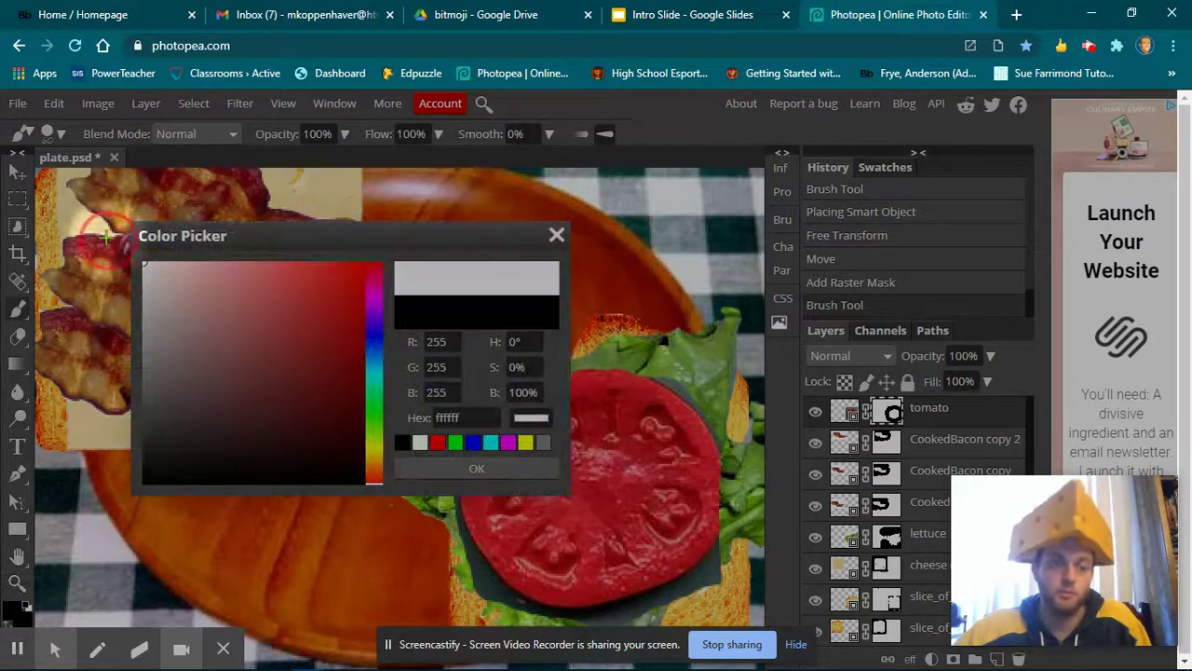
{"action": "left_click", "coordinate": [476, 468]}
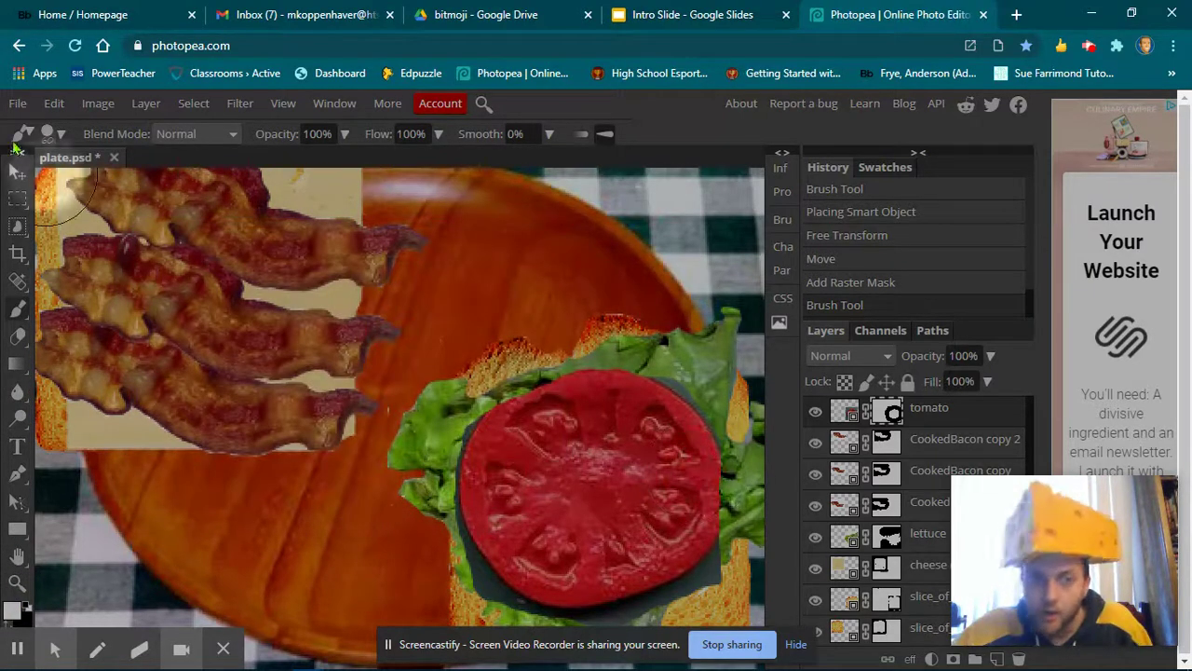
{"action": "left_click", "coordinate": [49, 133]}
{"action": "left_click", "coordinate": [85, 183]}
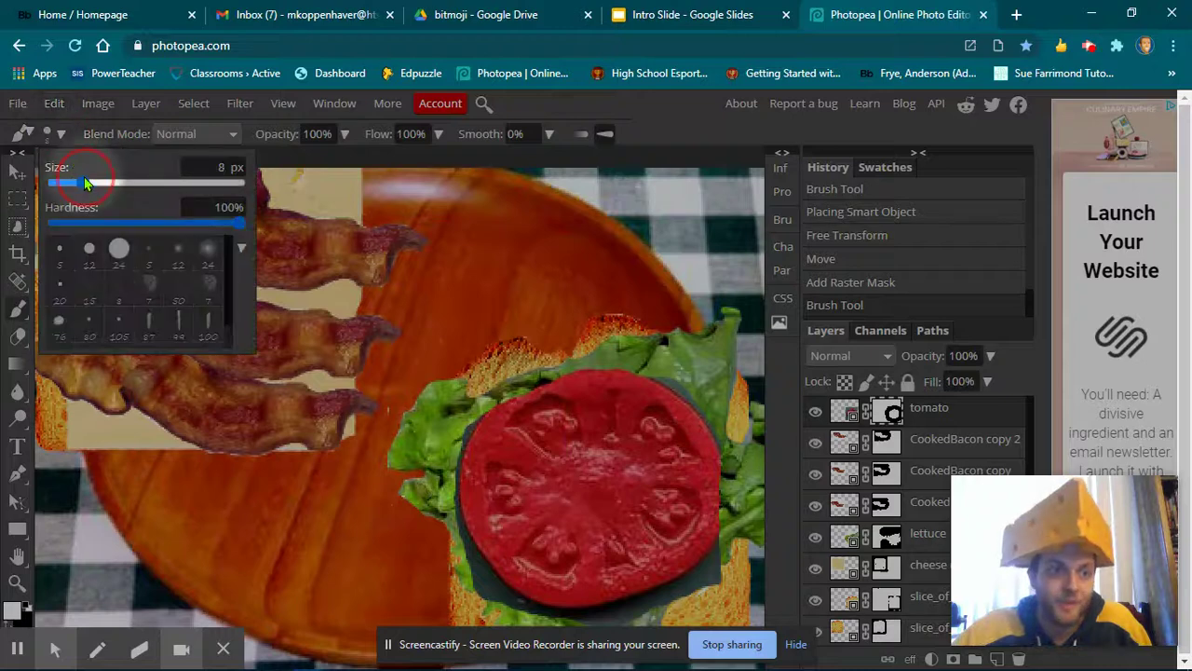
{"action": "left_click", "coordinate": [714, 469]}
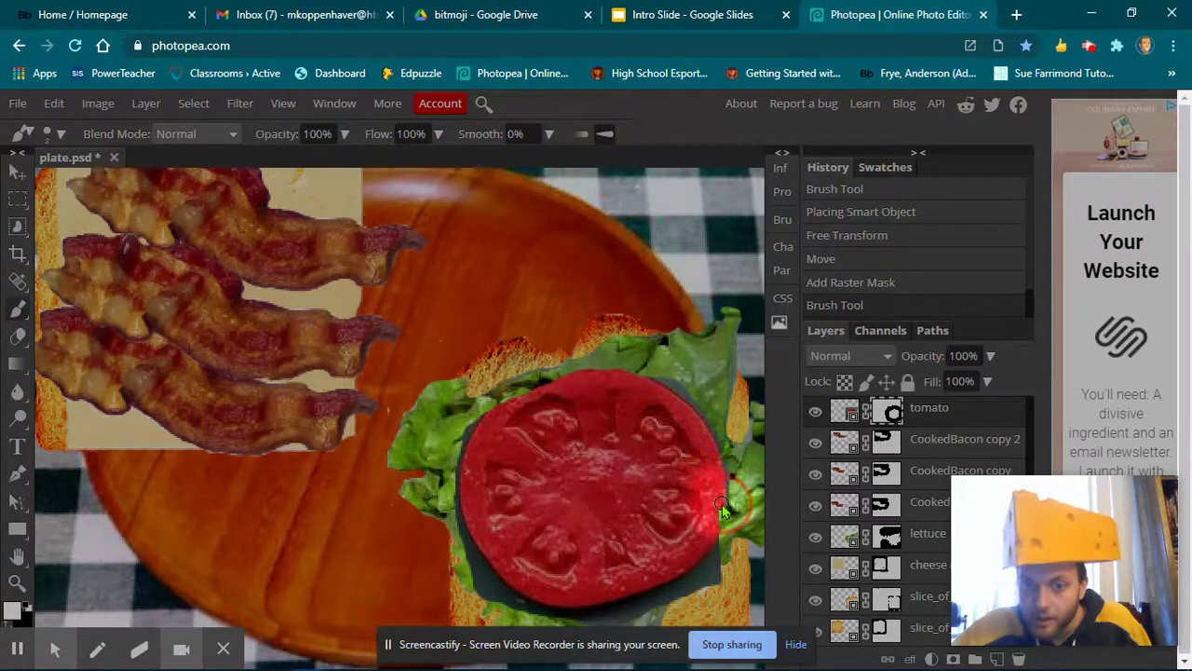
{"action": "left_click_drag", "start_coordinate": [719, 526], "coordinate": [685, 564]}
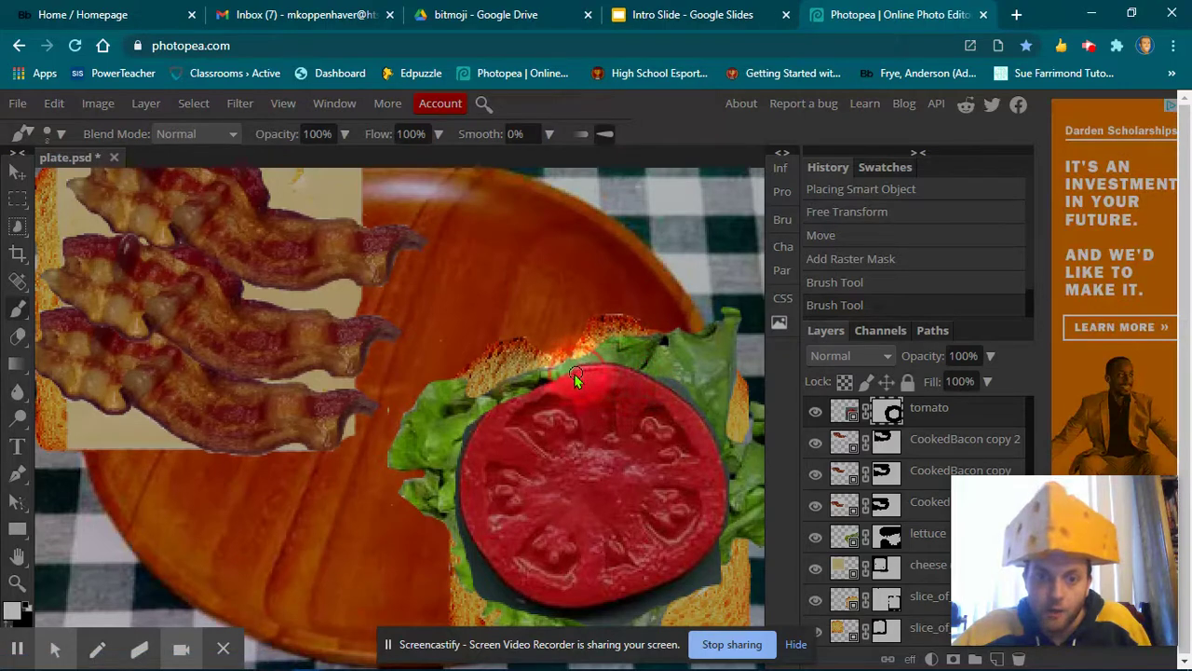
{"action": "mouse_move", "coordinate": [528, 391]}
{"action": "left_mouse_down"}
{"action": "mouse_move", "coordinate": [498, 402]}
{"action": "mouse_move", "coordinate": [503, 432]}
{"action": "left_mouse_up"}
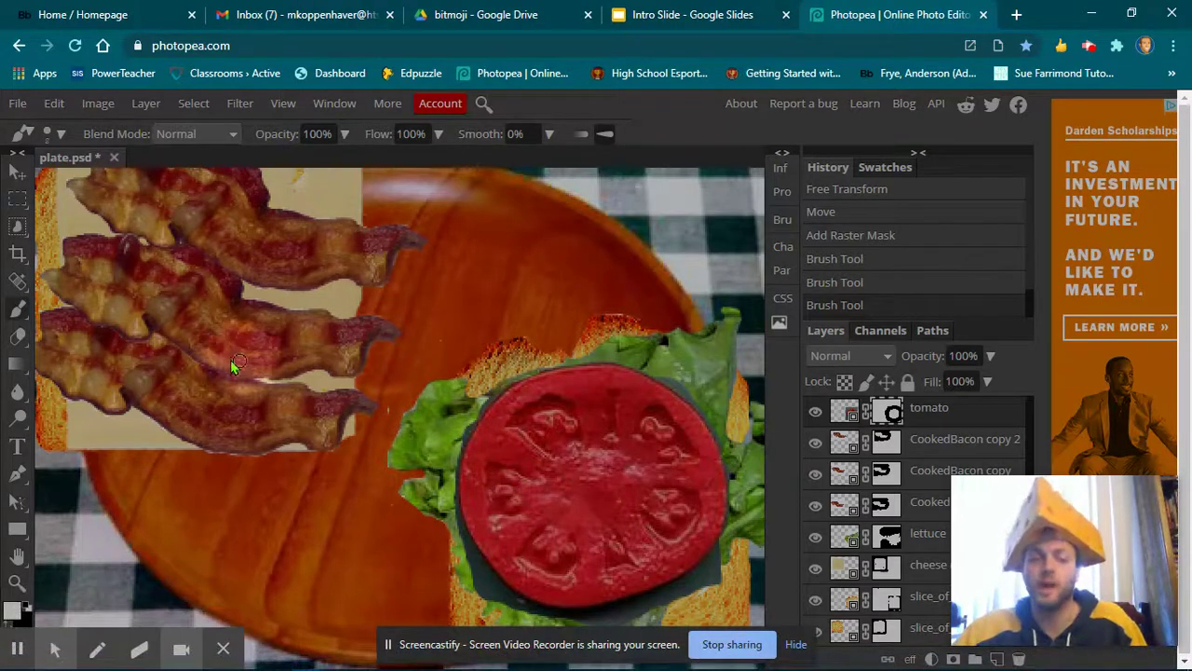
- Set the foreground colour to black (000000) and mask the remaining grey background all around the tomato's edge
{"action": "left_click", "coordinate": [13, 607]}
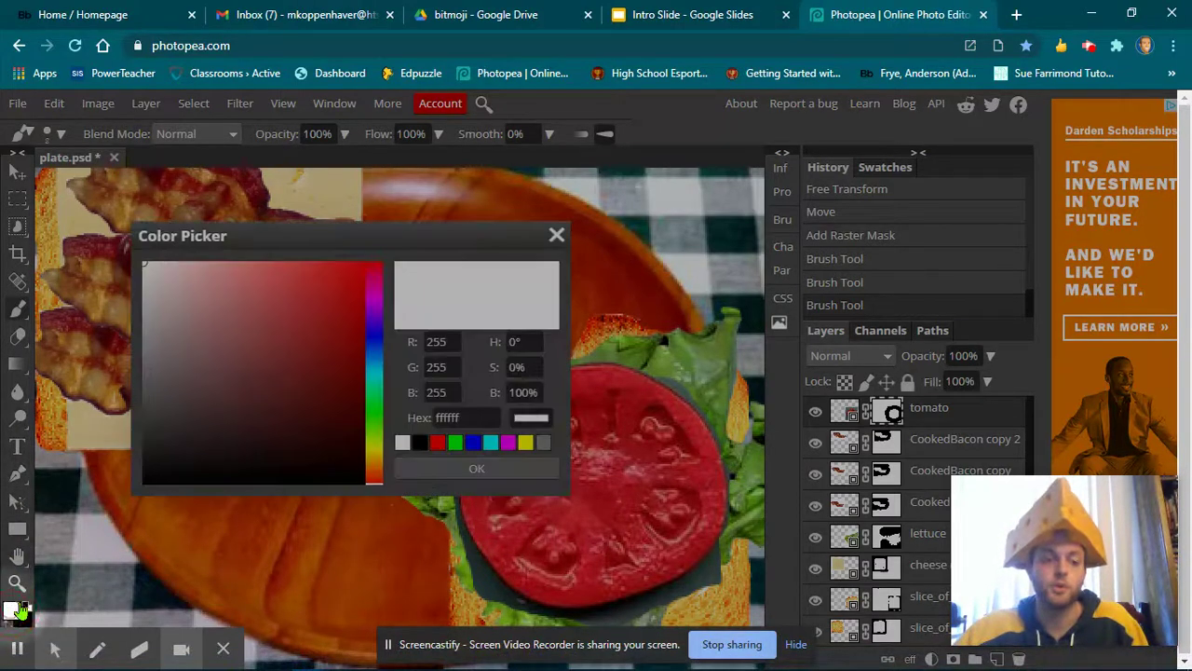
{"action": "left_click_drag", "start_coordinate": [219, 418], "coordinate": [108, 480]}
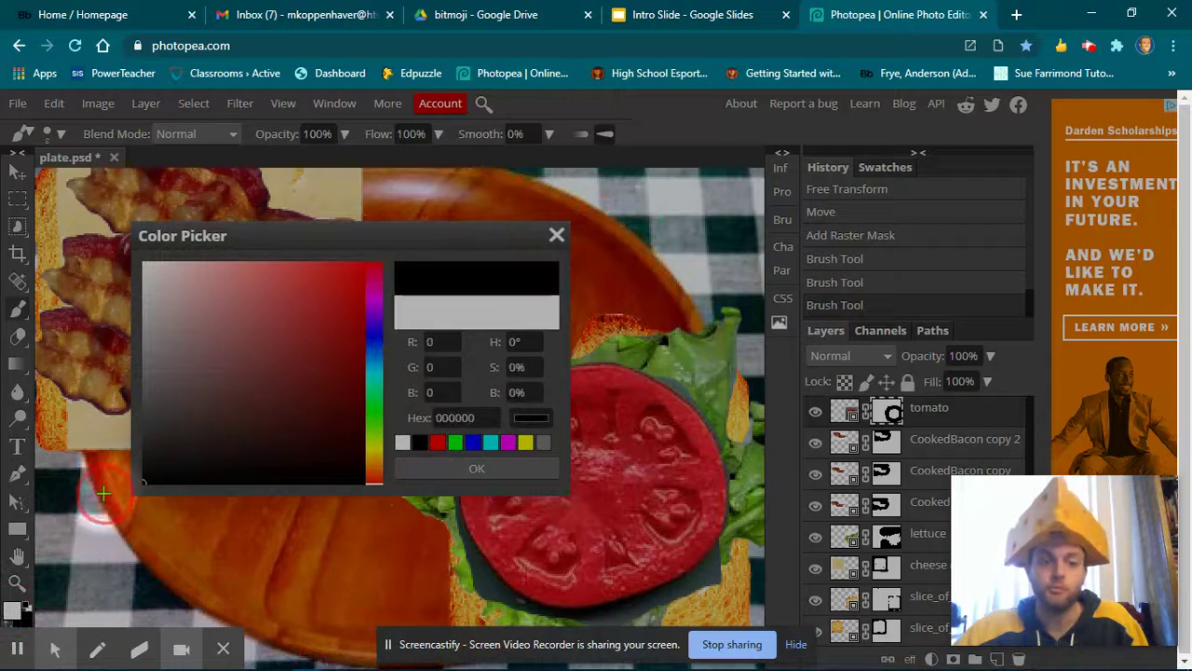
{"action": "left_click", "coordinate": [445, 462]}
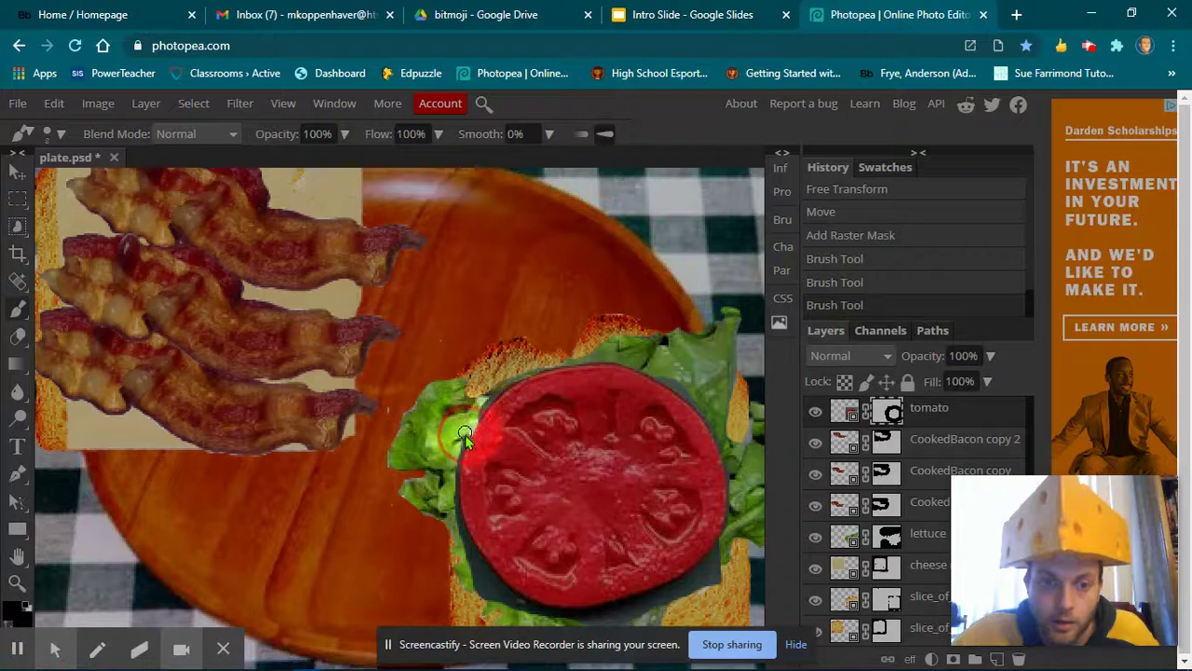
{"action": "left_click_drag", "start_coordinate": [460, 457], "coordinate": [452, 486]}
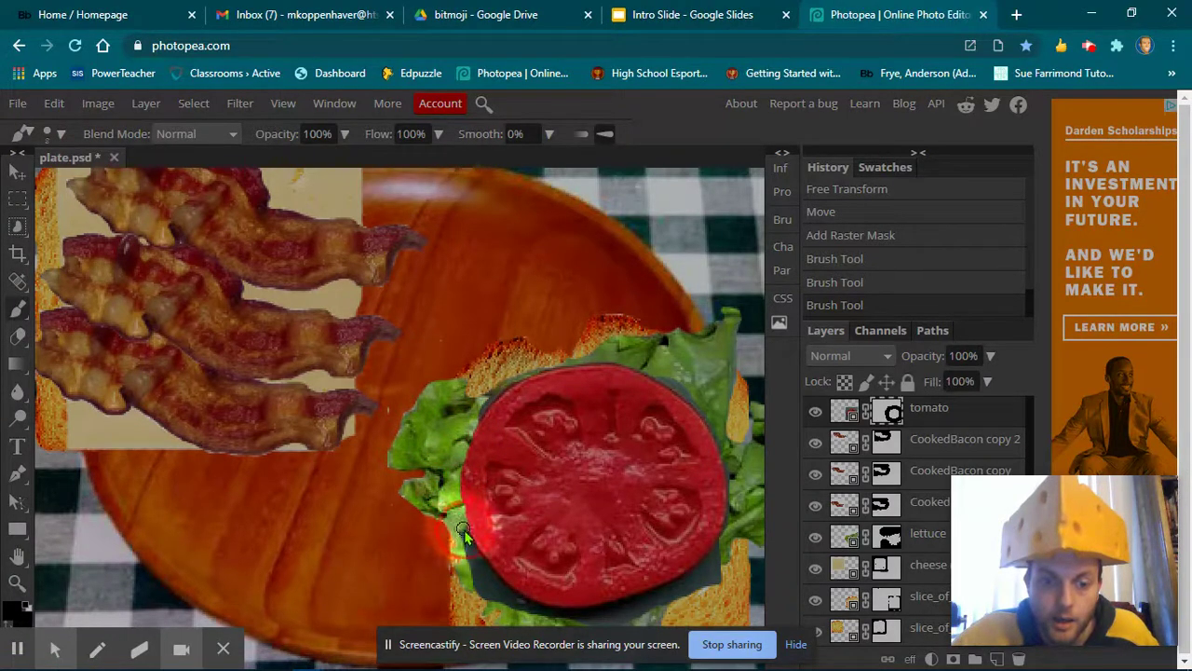
{"action": "mouse_move", "coordinate": [472, 555]}
{"action": "left_mouse_down"}
{"action": "mouse_move", "coordinate": [523, 609]}
{"action": "mouse_move", "coordinate": [585, 614]}
{"action": "mouse_move", "coordinate": [736, 575]}
{"action": "mouse_move", "coordinate": [722, 547]}
{"action": "mouse_move", "coordinate": [665, 589]}
{"action": "mouse_move", "coordinate": [556, 614]}
{"action": "mouse_move", "coordinate": [532, 608]}
{"action": "mouse_move", "coordinate": [588, 611]}
{"action": "mouse_move", "coordinate": [510, 600]}
{"action": "mouse_move", "coordinate": [463, 539]}
{"action": "mouse_move", "coordinate": [459, 570]}
{"action": "mouse_move", "coordinate": [482, 593]}
{"action": "mouse_move", "coordinate": [499, 604]}
{"action": "mouse_move", "coordinate": [462, 568]}
{"action": "mouse_move", "coordinate": [503, 592]}
{"action": "mouse_move", "coordinate": [481, 383]}
{"action": "mouse_move", "coordinate": [477, 414]}
{"action": "mouse_move", "coordinate": [529, 375]}
{"action": "left_mouse_up"}
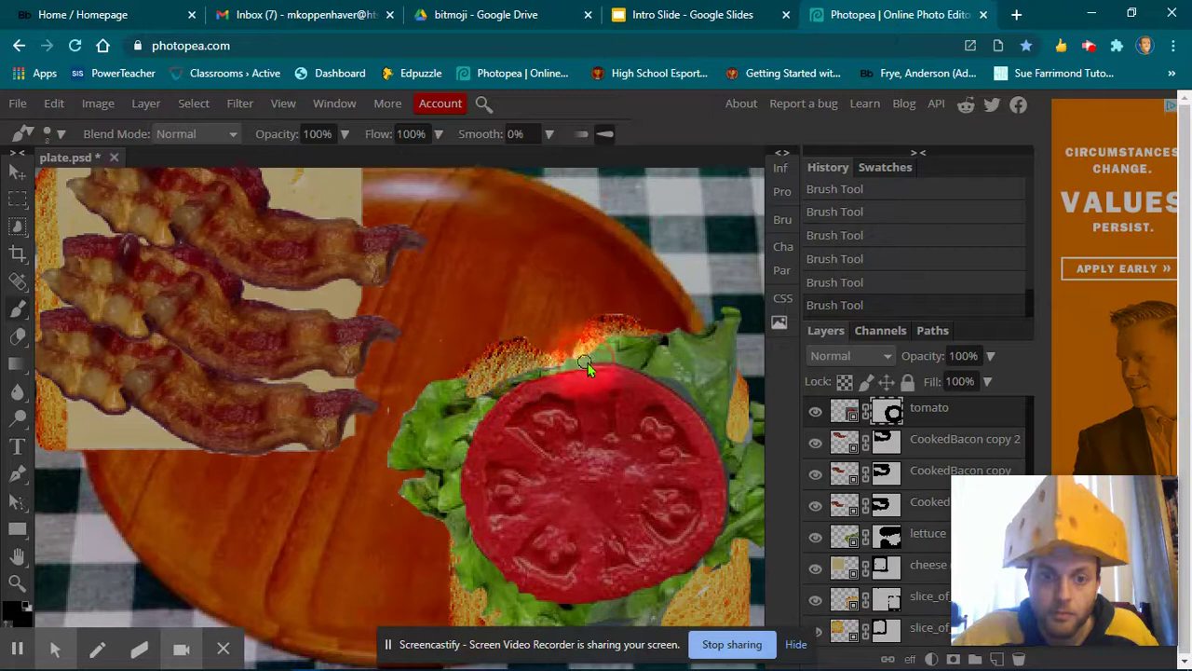
{"action": "mouse_move", "coordinate": [615, 366]}
{"action": "left_mouse_down"}
{"action": "mouse_move", "coordinate": [667, 382]}
{"action": "mouse_move", "coordinate": [708, 416]}
{"action": "mouse_move", "coordinate": [737, 554]}
{"action": "mouse_move", "coordinate": [732, 541]}
{"action": "mouse_move", "coordinate": [736, 507]}
{"action": "mouse_move", "coordinate": [755, 570]}
{"action": "left_mouse_up"}
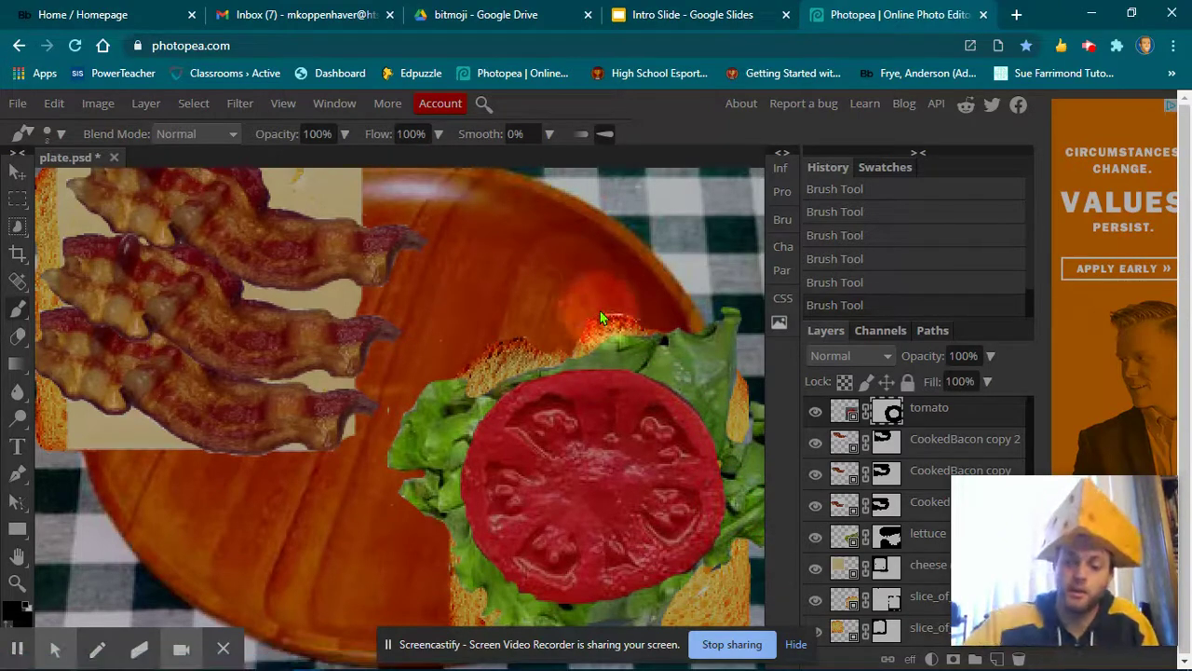
{"action": "scroll", "coordinate": [601, 318], "scroll_direction": "down", "scroll_amount": 3}
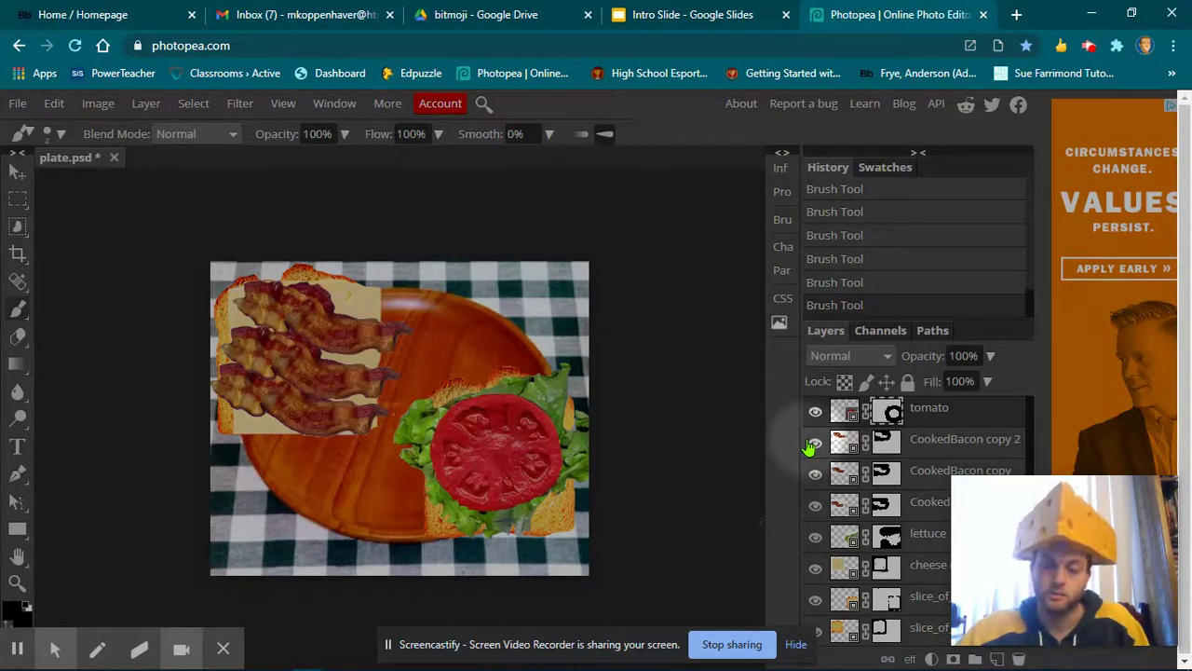
- Place the onionslice_transparent image, scale it to 48.56%, and position it over the bacon strips
{"action": "left_click", "coordinate": [15, 104]}
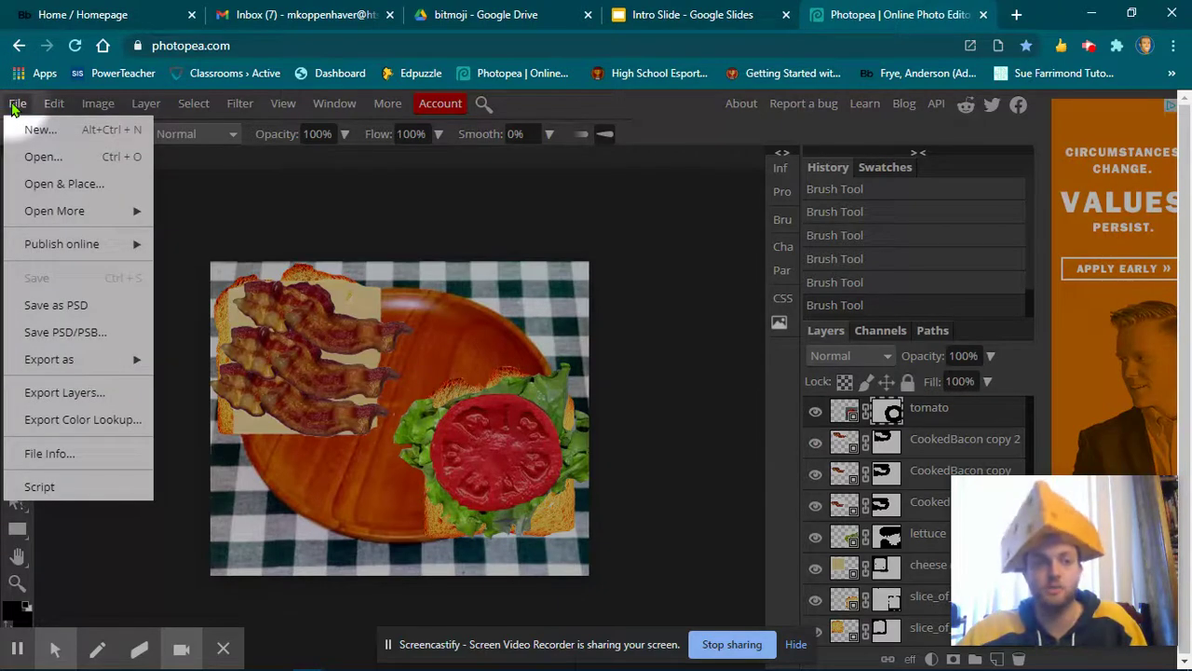
{"action": "left_click", "coordinate": [28, 182]}
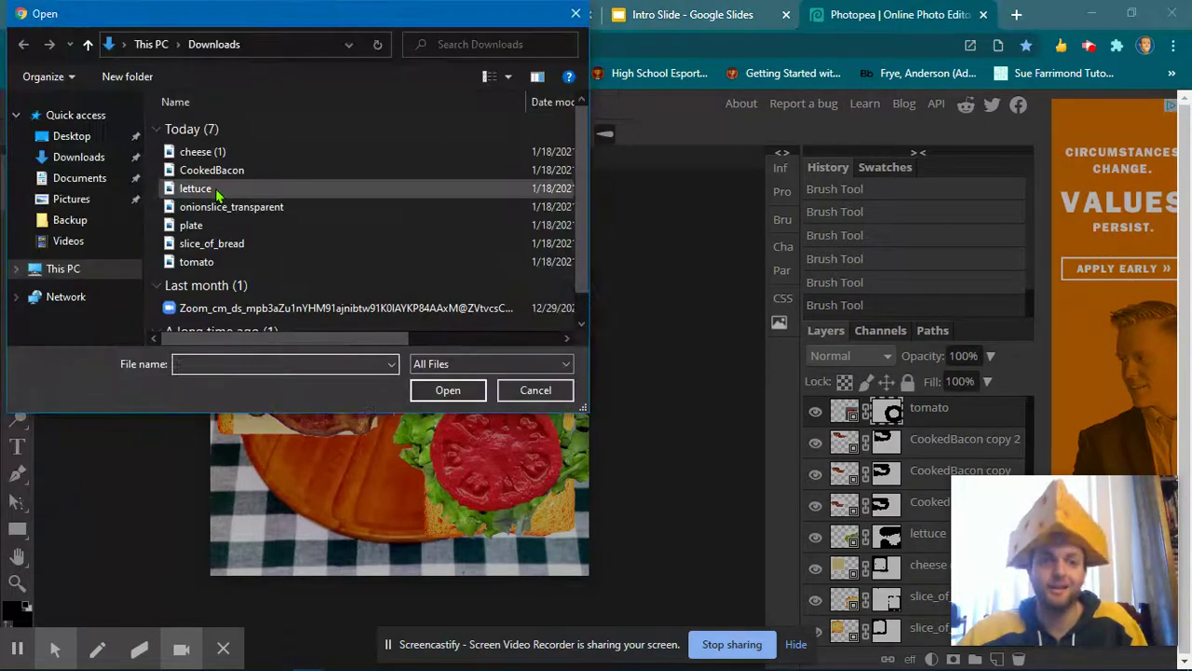
{"action": "left_click", "coordinate": [222, 209]}
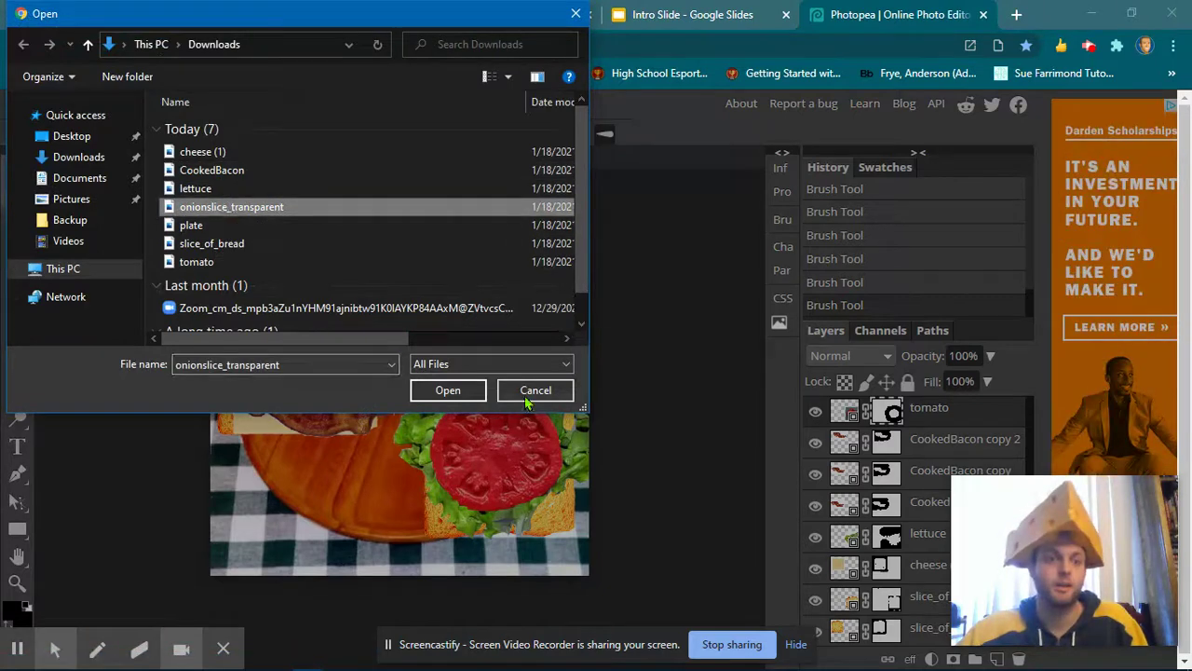
{"action": "left_click", "coordinate": [448, 390]}
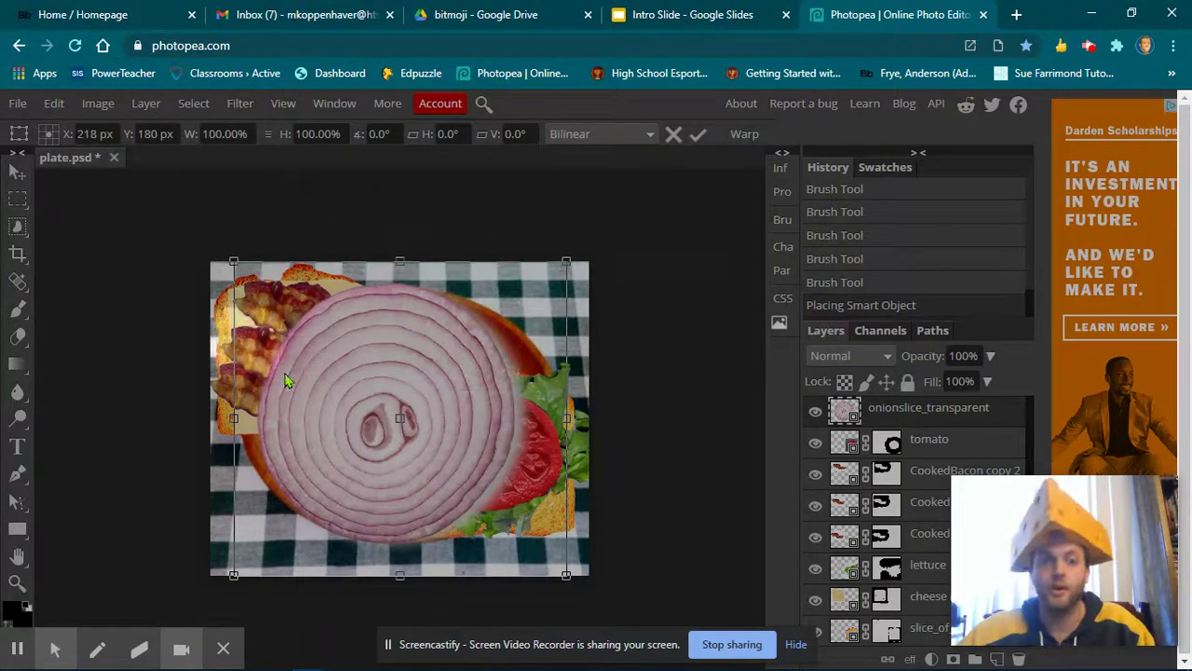
{"action": "left_click_drag", "start_coordinate": [567, 260], "coordinate": [394, 422]}
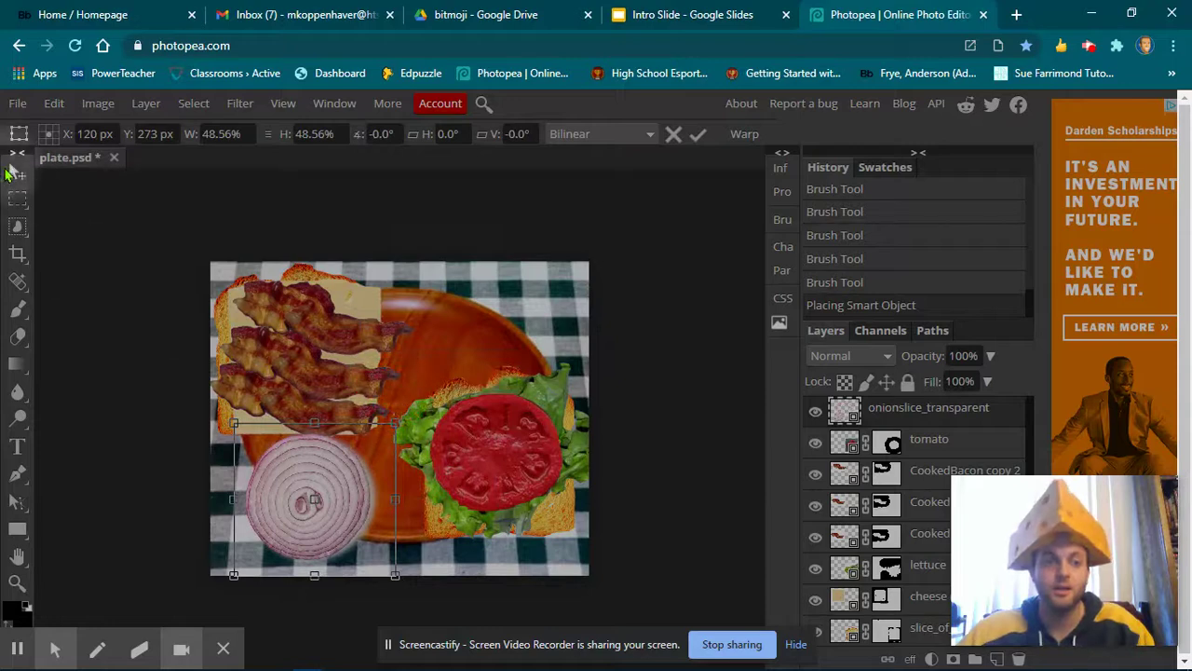
{"action": "left_click_drag", "start_coordinate": [282, 499], "coordinate": [267, 360]}
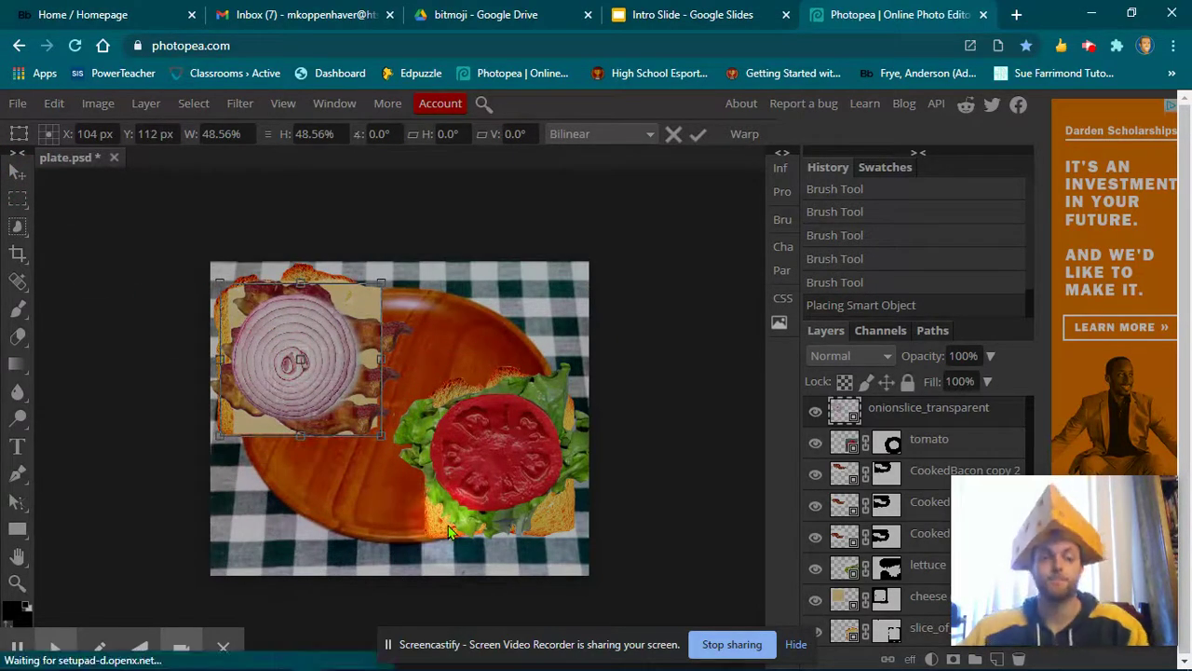
- Apply the onion slice's placement, and add a new layer with white (ffffff) as the foreground colour
{"action": "left_click", "coordinate": [697, 133]}
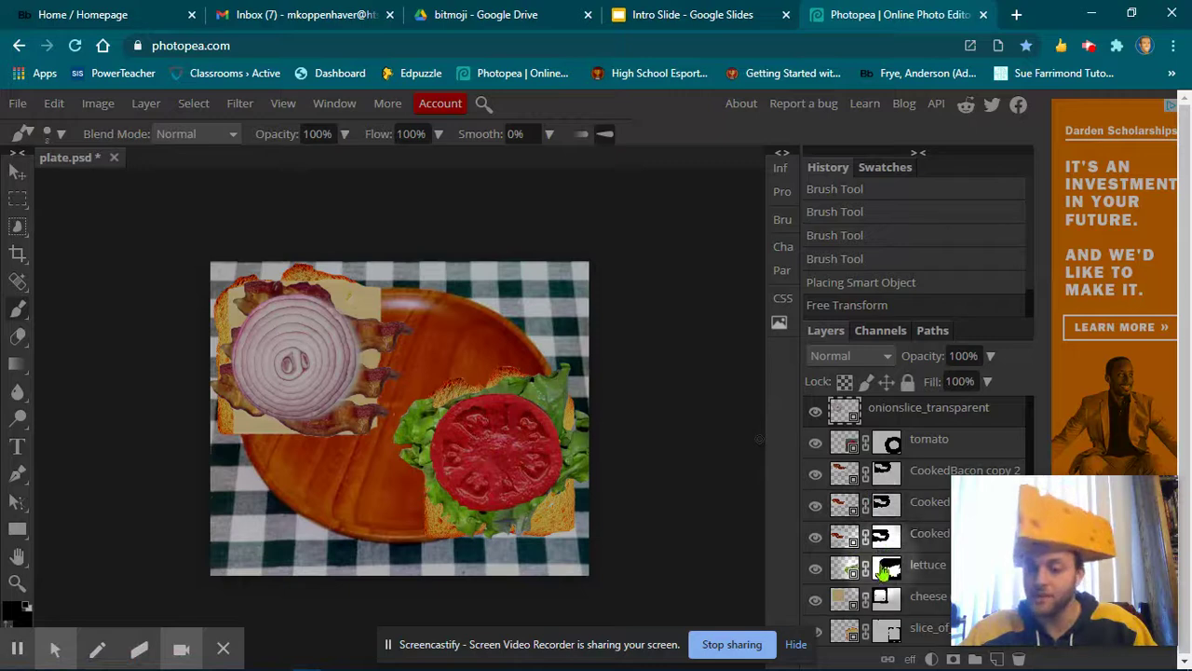
{"action": "left_click", "coordinate": [997, 658]}
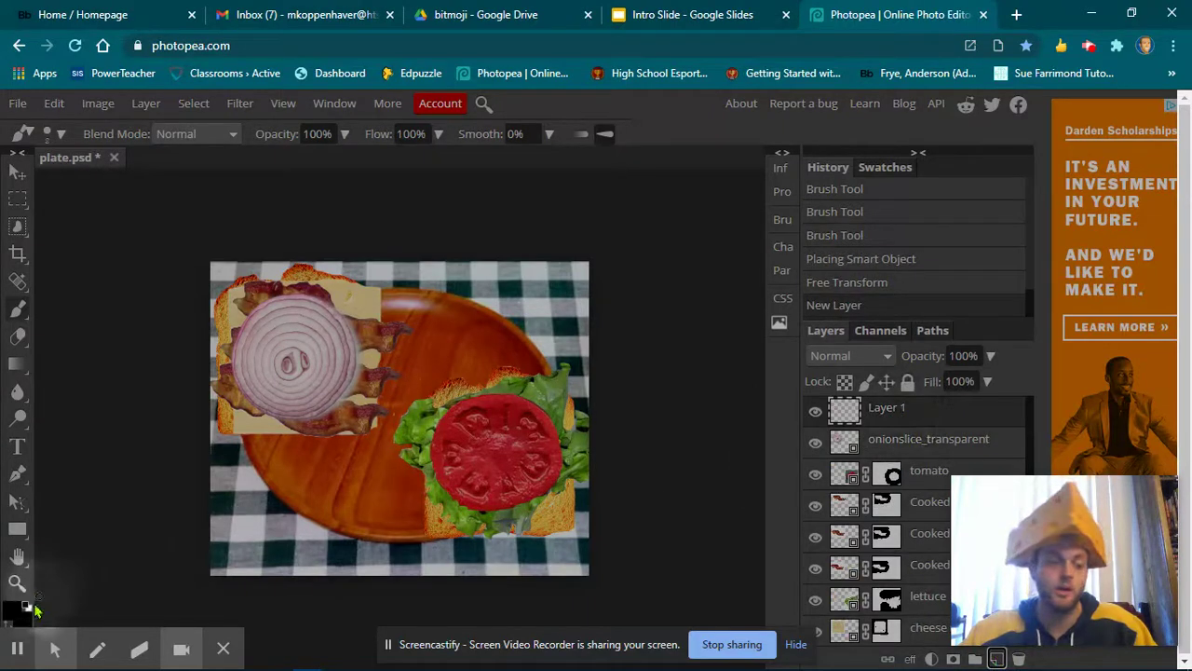
{"action": "left_click", "coordinate": [13, 610]}
{"action": "left_click_drag", "start_coordinate": [222, 344], "coordinate": [119, 244]}
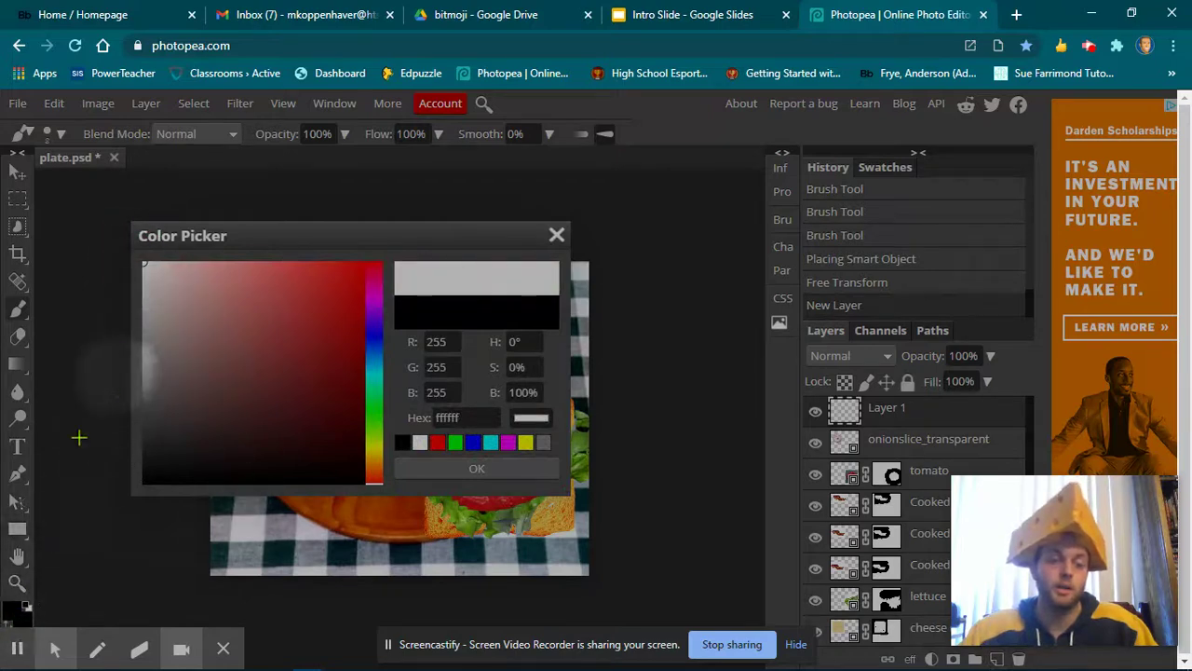
{"action": "left_click", "coordinate": [445, 465]}
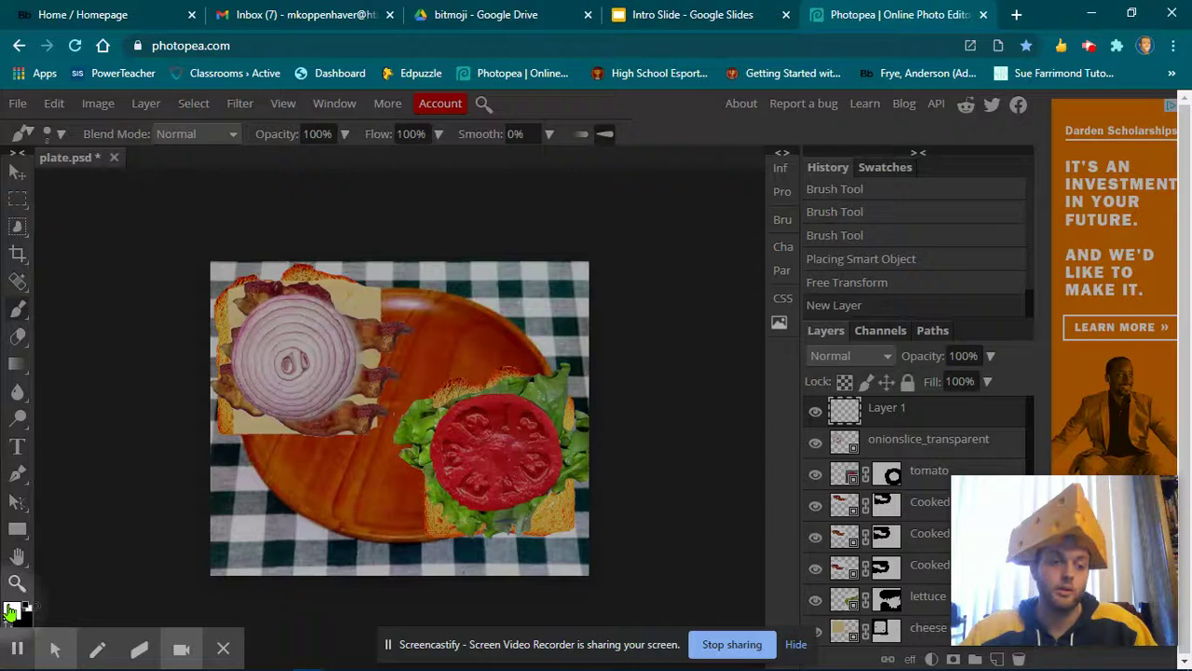
{"action": "left_click", "coordinate": [13, 610]}
{"action": "left_click_drag", "start_coordinate": [205, 292], "coordinate": [142, 260]}
{"action": "left_click", "coordinate": [464, 472]}
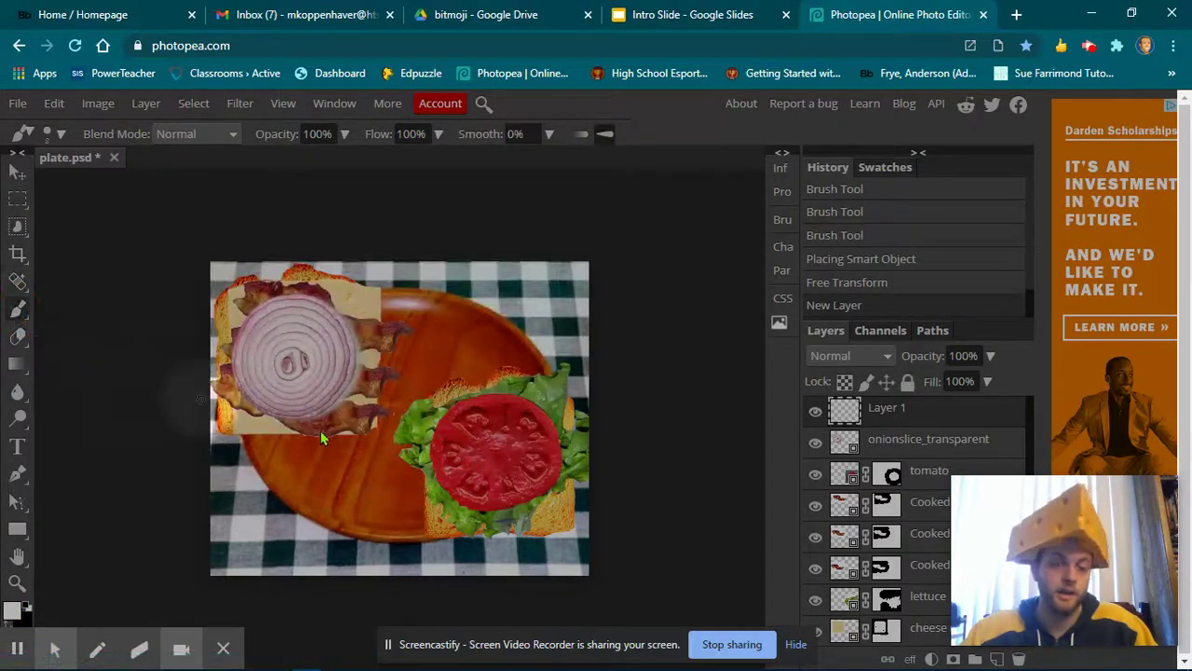
- Enlarge the brush and paint two wavy white mayo strokes over the tomato slice on the new layer
{"action": "left_click", "coordinate": [56, 134]}
{"action": "left_click", "coordinate": [80, 187]}
{"action": "left_click_drag", "start_coordinate": [82, 189], "coordinate": [89, 184]}
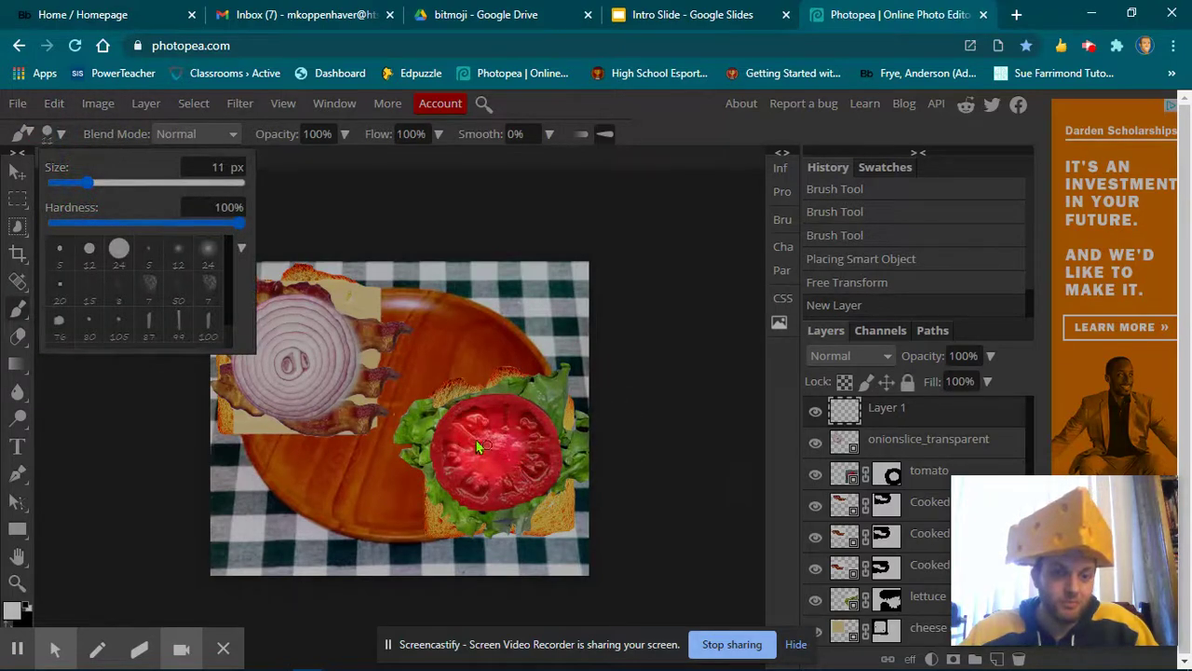
{"action": "left_click", "coordinate": [90, 183]}
{"action": "left_click_drag", "start_coordinate": [96, 184], "coordinate": [106, 184]}
{"action": "left_click", "coordinate": [651, 126]}
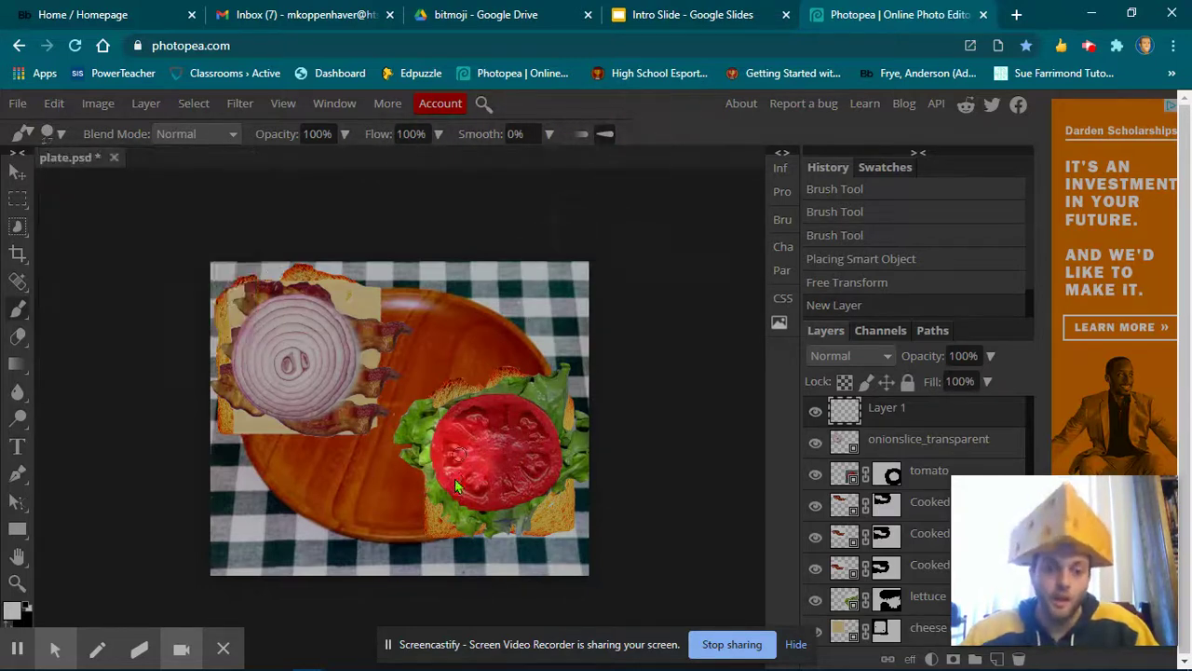
{"action": "mouse_move", "coordinate": [478, 416]}
{"action": "left_mouse_down"}
{"action": "mouse_move", "coordinate": [453, 440]}
{"action": "mouse_move", "coordinate": [473, 465]}
{"action": "mouse_move", "coordinate": [455, 504]}
{"action": "left_mouse_up"}
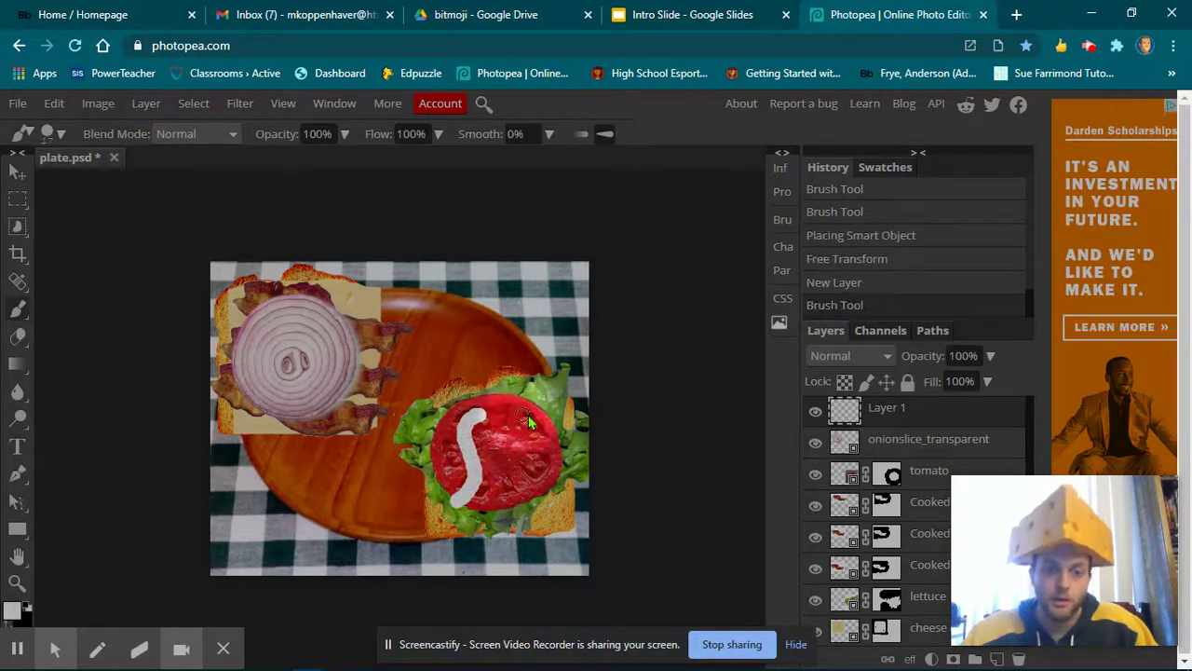
{"action": "mouse_move", "coordinate": [535, 417]}
{"action": "left_mouse_down"}
{"action": "mouse_move", "coordinate": [518, 440]}
{"action": "mouse_move", "coordinate": [536, 500]}
{"action": "mouse_move", "coordinate": [515, 518]}
{"action": "left_mouse_up"}
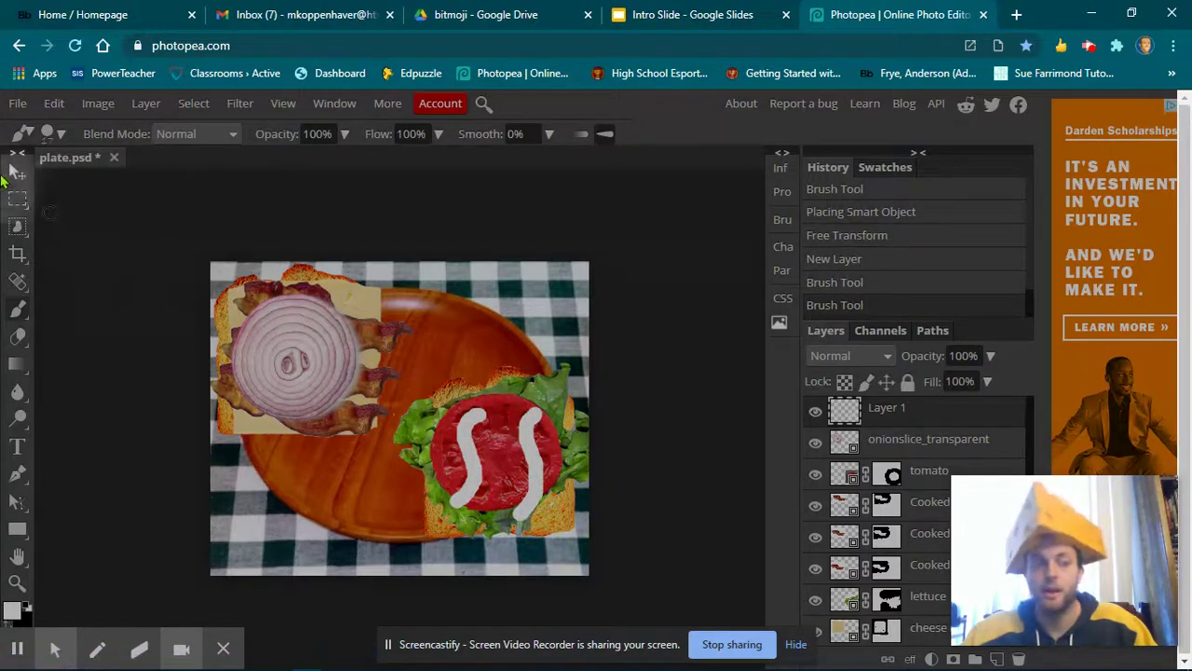
- Add a Drop Shadow effect to the layer with the white strokes
{"action": "left_click", "coordinate": [910, 660]}
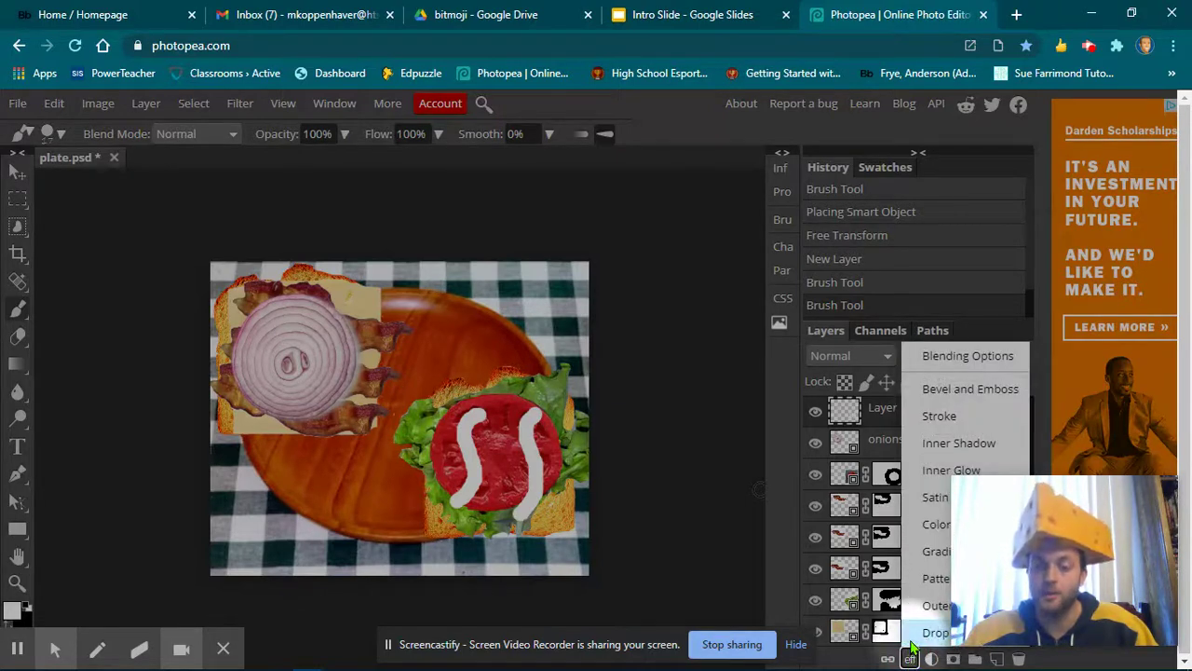
{"action": "left_click", "coordinate": [936, 633]}
{"action": "left_click_drag", "start_coordinate": [287, 238], "coordinate": [548, 138]}
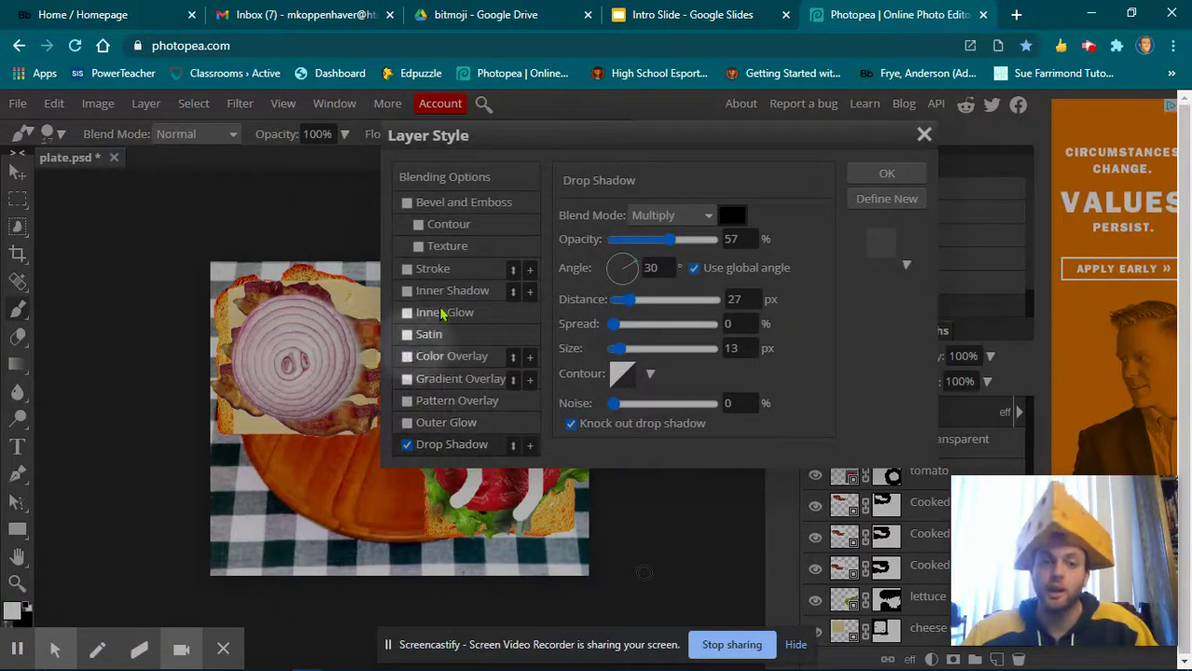
- Try the Color Overlay, Gradient Overlay, Pattern Overlay and Outer Glow effects on the white strokes
{"action": "left_click", "coordinate": [406, 356]}
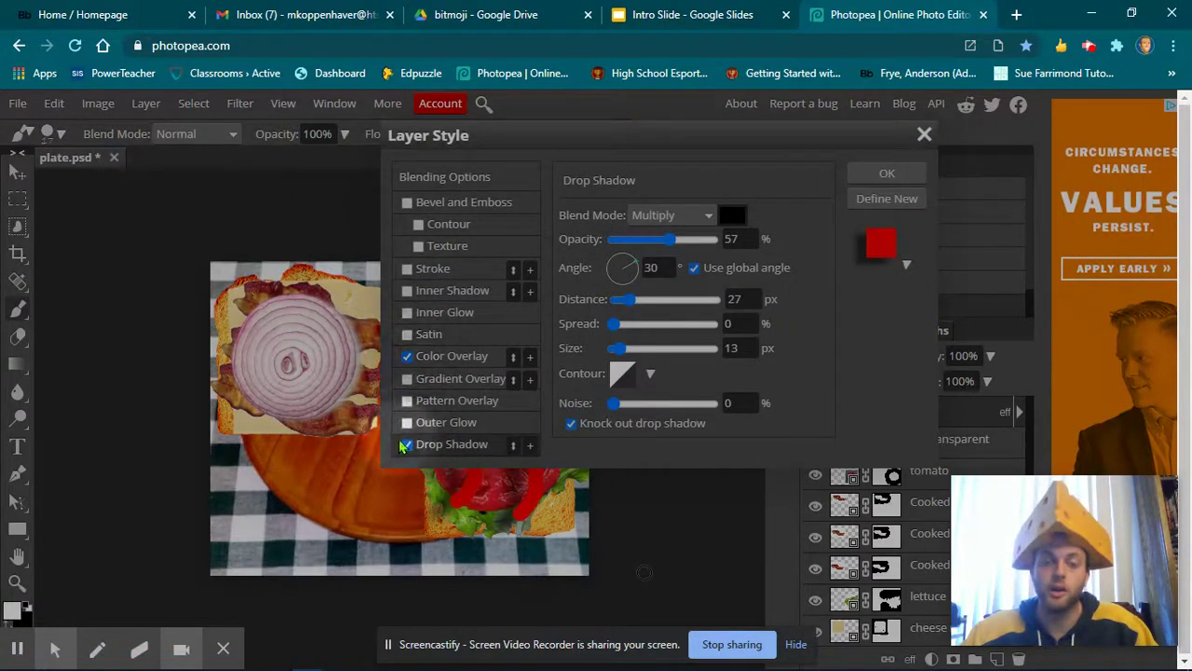
{"action": "left_click", "coordinate": [406, 356]}
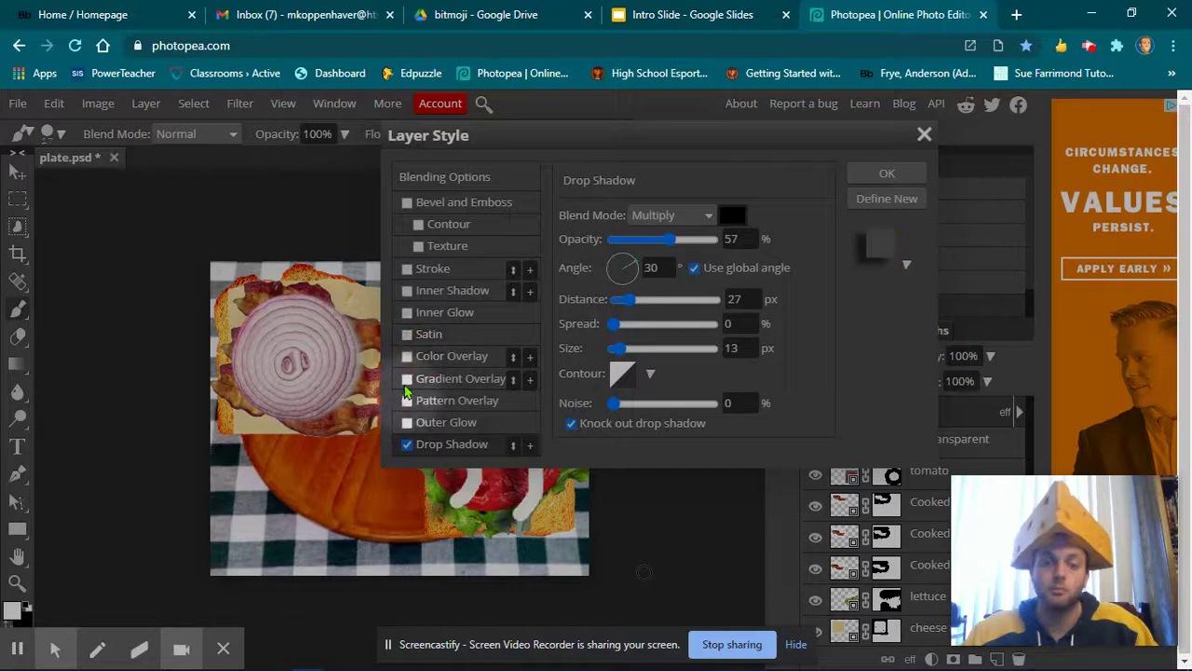
{"action": "left_click", "coordinate": [406, 379]}
{"action": "left_click", "coordinate": [407, 379]}
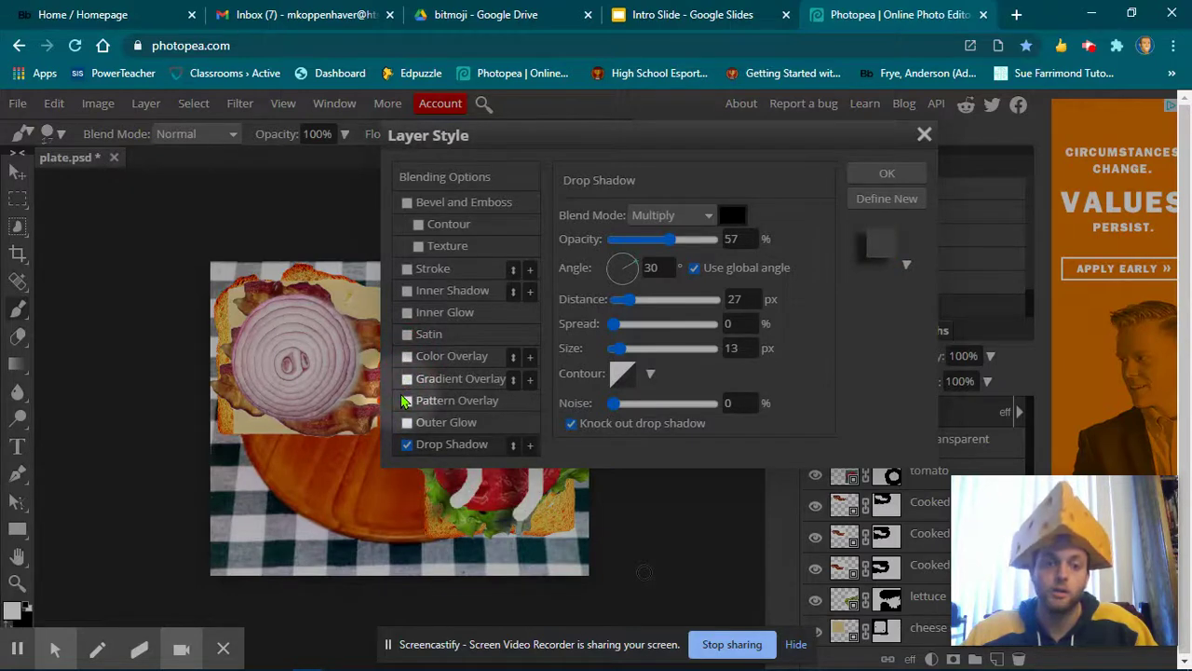
{"action": "left_click", "coordinate": [407, 401]}
{"action": "left_click", "coordinate": [407, 400]}
{"action": "left_click", "coordinate": [407, 423]}
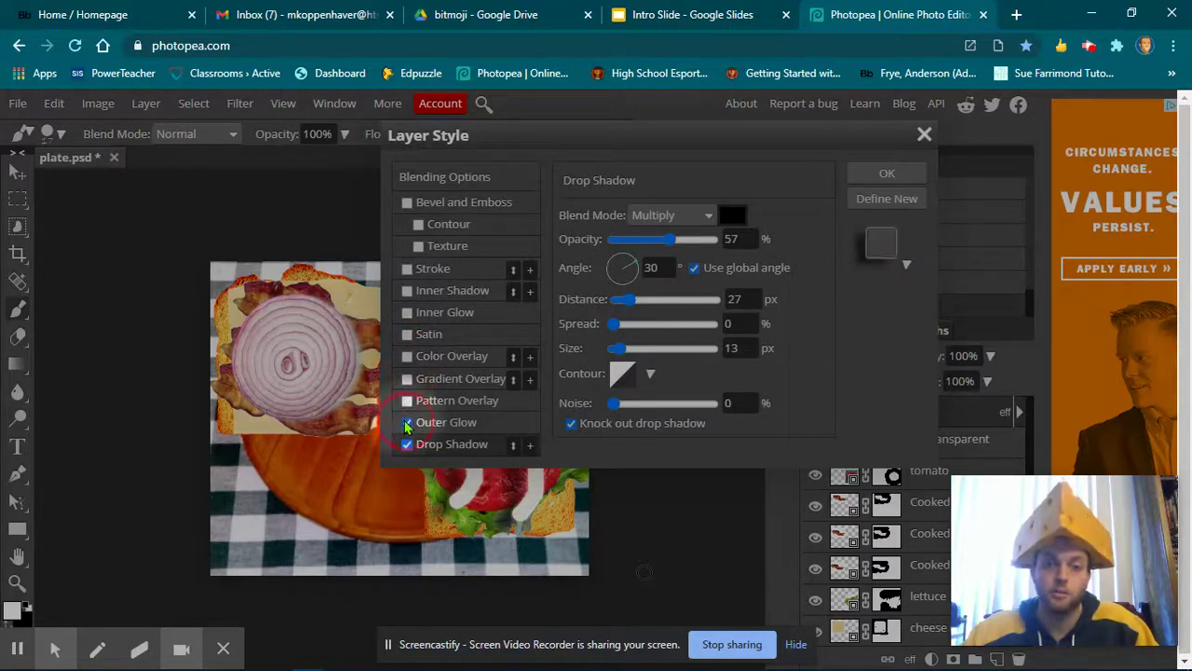
{"action": "left_click", "coordinate": [407, 422]}
- Set the white strokes' drop shadow to 3 px distance and 10% spread, enable Contour, and apply the layer style
{"action": "left_click_drag", "start_coordinate": [586, 147], "coordinate": [746, 161]}
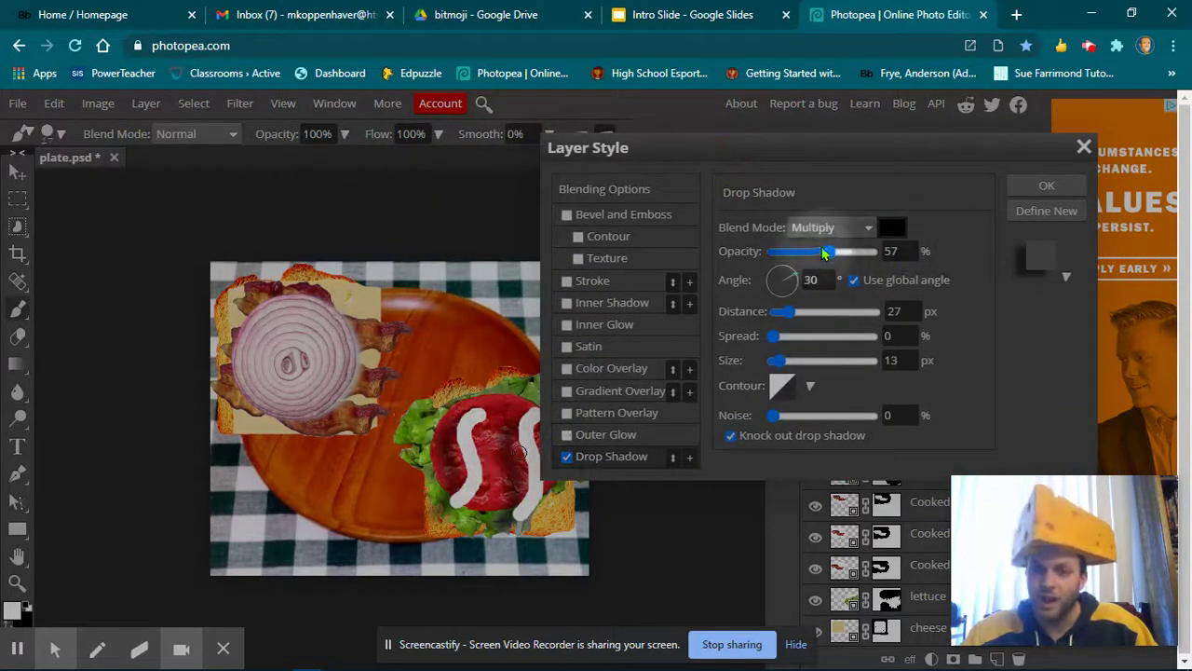
{"action": "left_click_drag", "start_coordinate": [795, 321], "coordinate": [780, 316]}
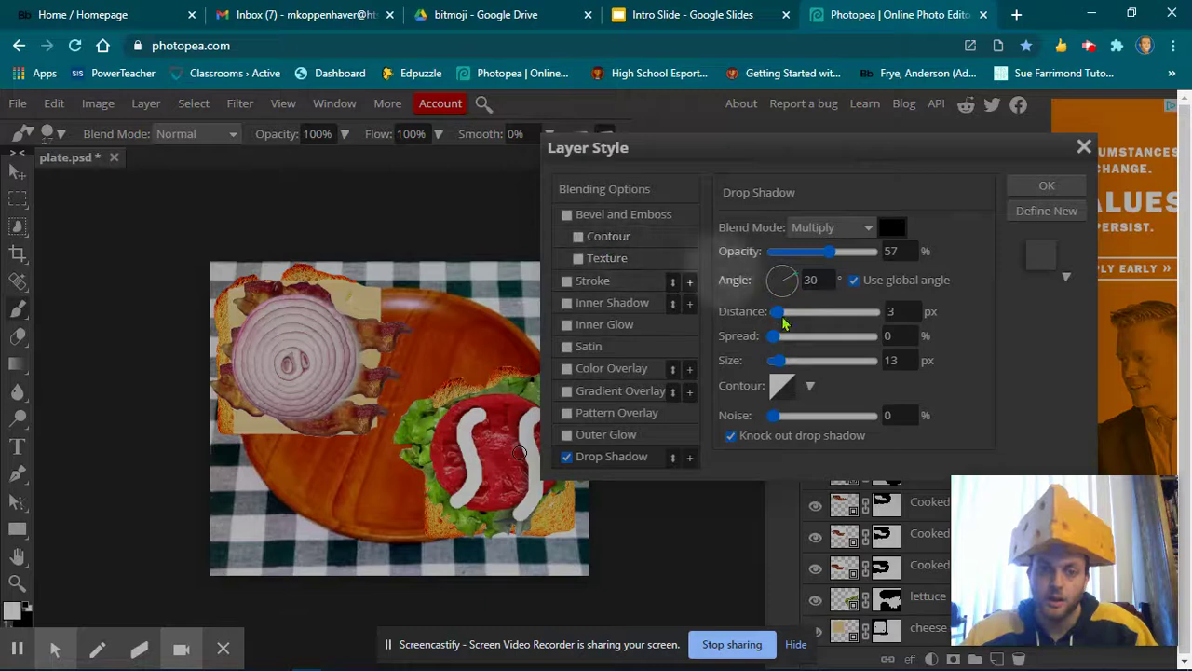
{"action": "left_click_drag", "start_coordinate": [774, 344], "coordinate": [785, 344]}
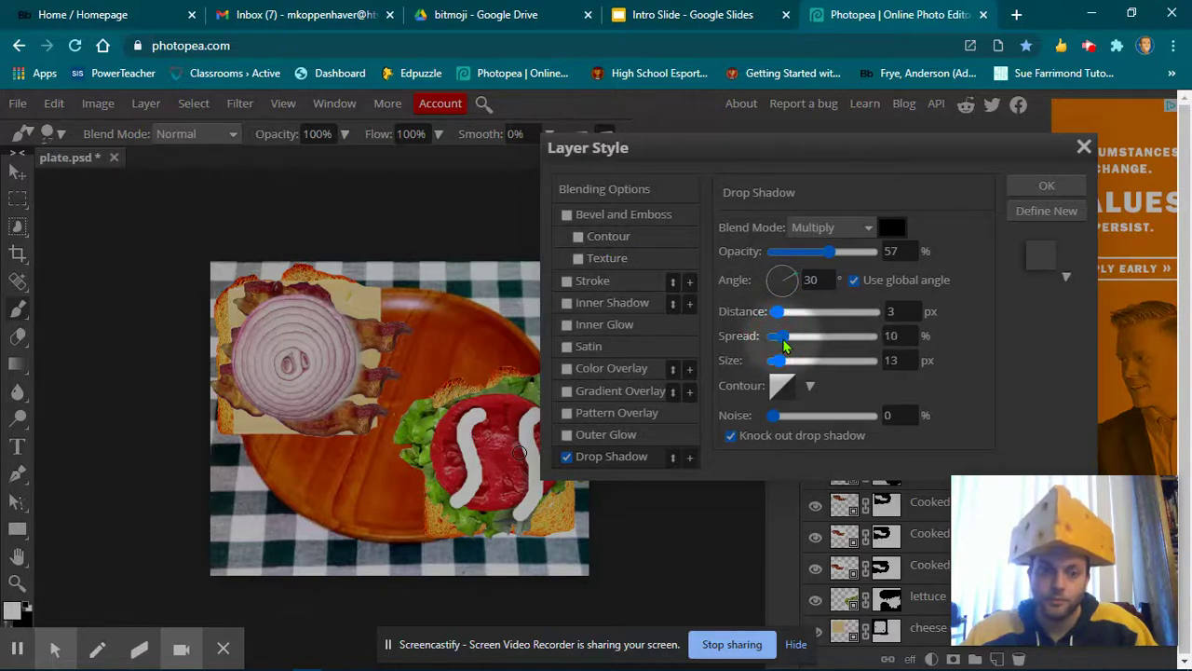
{"action": "left_click", "coordinate": [577, 236]}
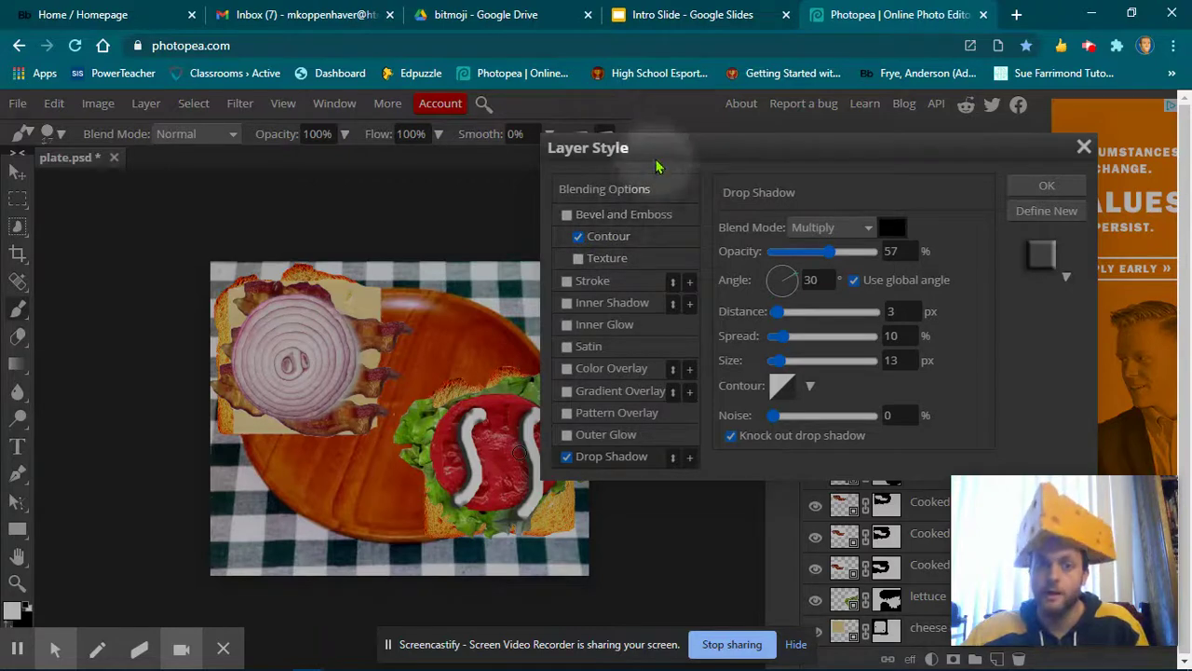
{"action": "left_click_drag", "start_coordinate": [655, 149], "coordinate": [712, 145]}
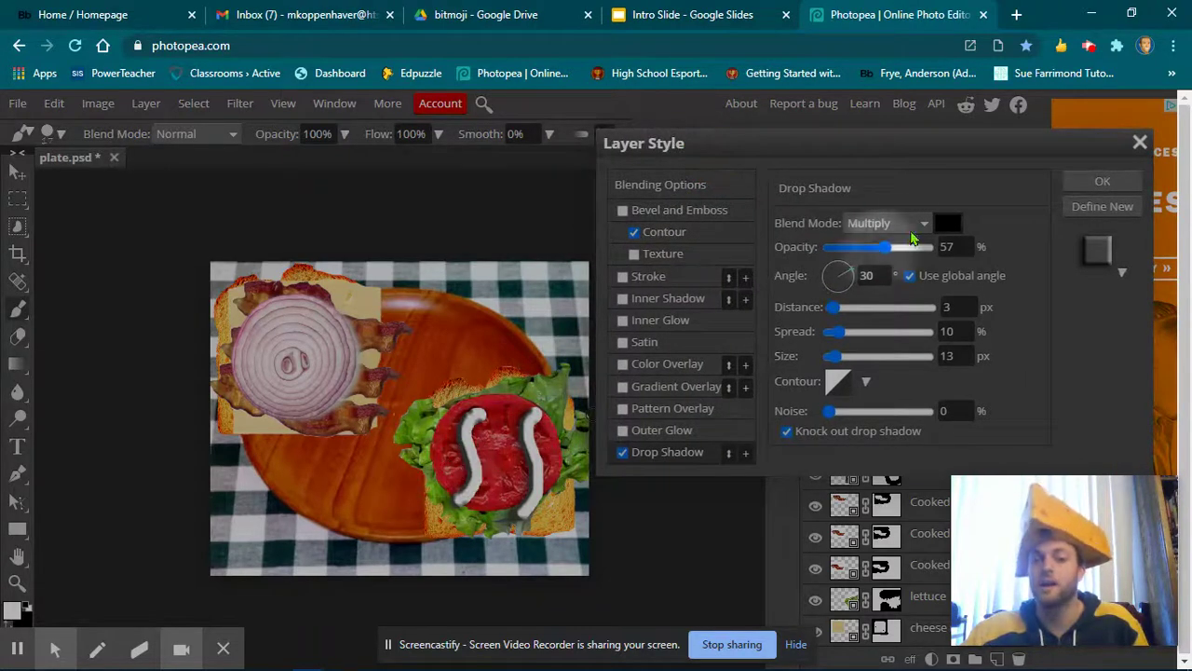
{"action": "left_click", "coordinate": [1104, 183]}
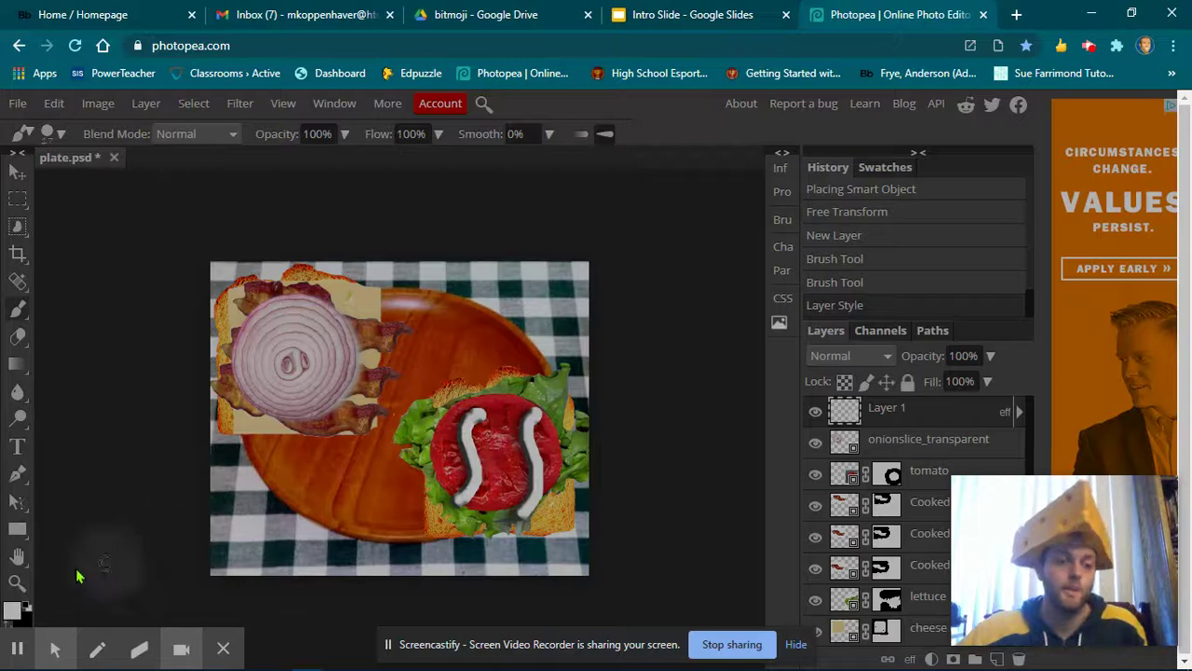
- Set the foreground colour to yellow (ffff00) and paint two wavy mustard strokes over the onion on a new layer
{"action": "left_click", "coordinate": [12, 610]}
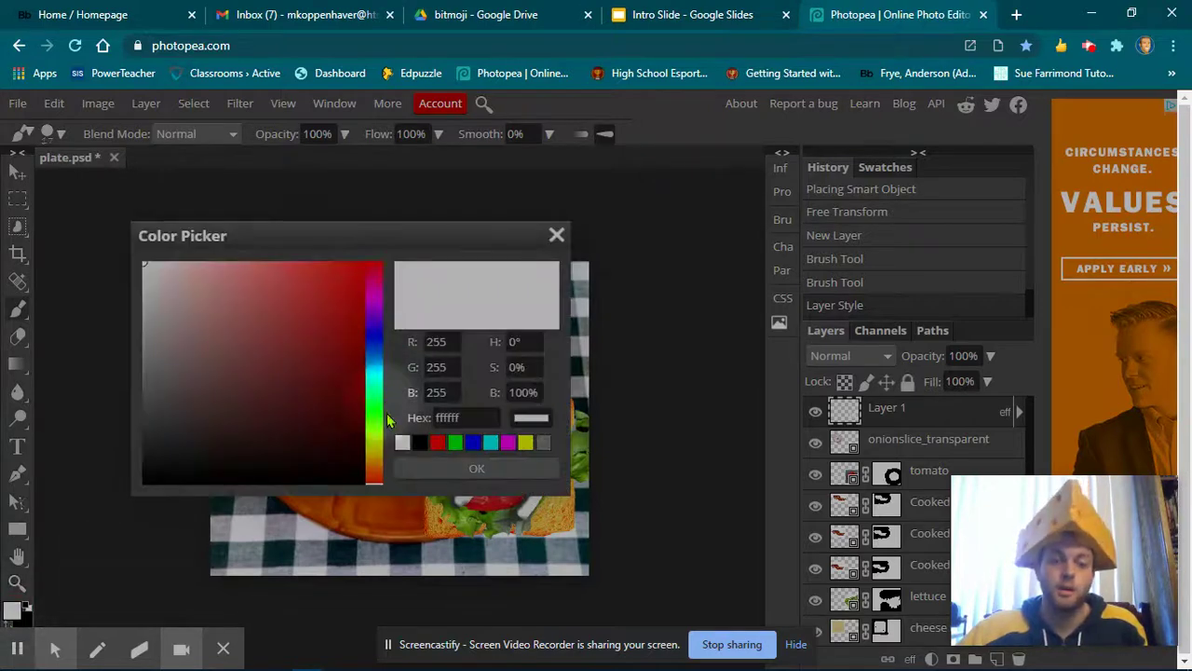
{"action": "left_click", "coordinate": [526, 442]}
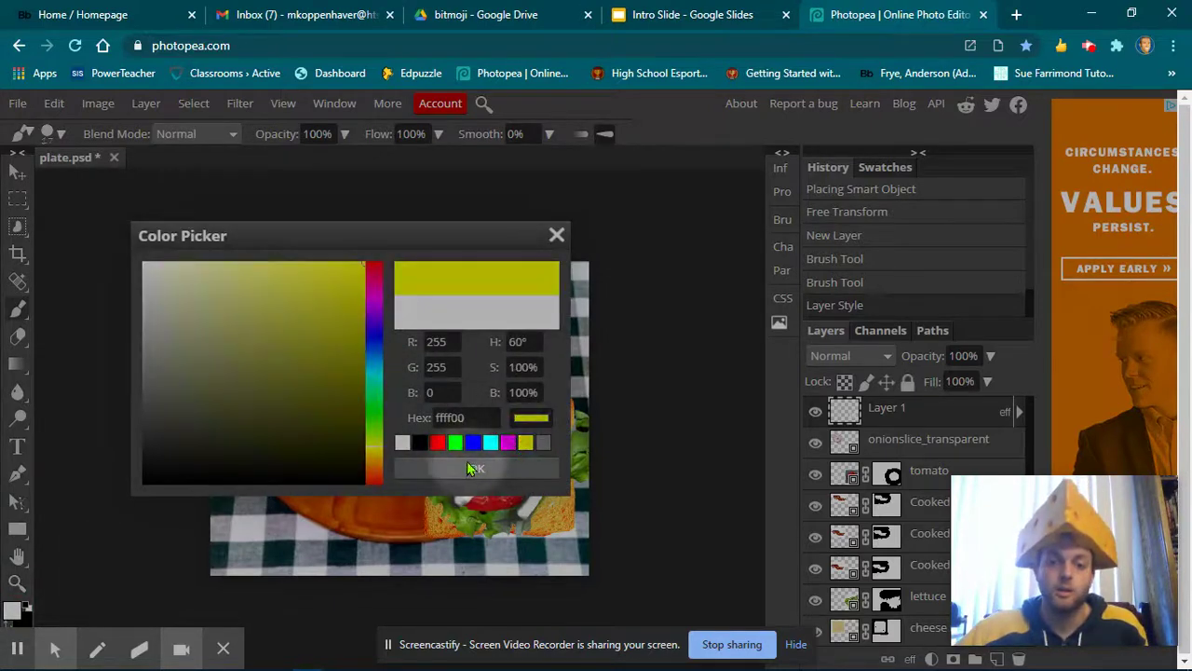
{"action": "left_click", "coordinate": [470, 468]}
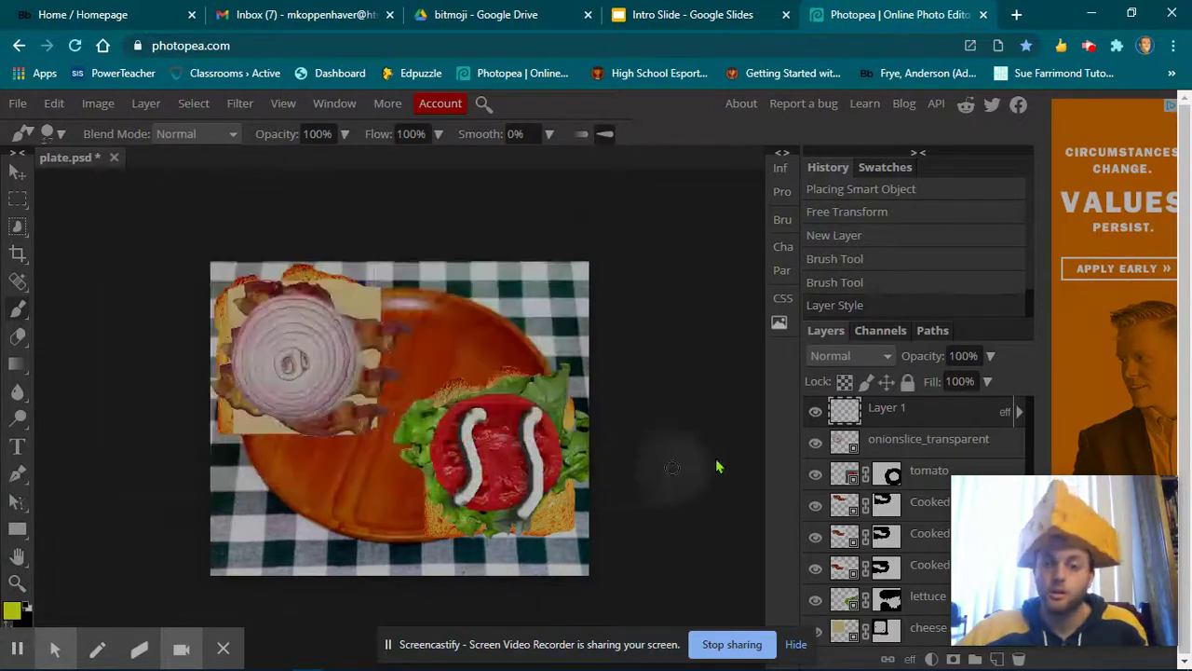
{"action": "left_click", "coordinate": [997, 658]}
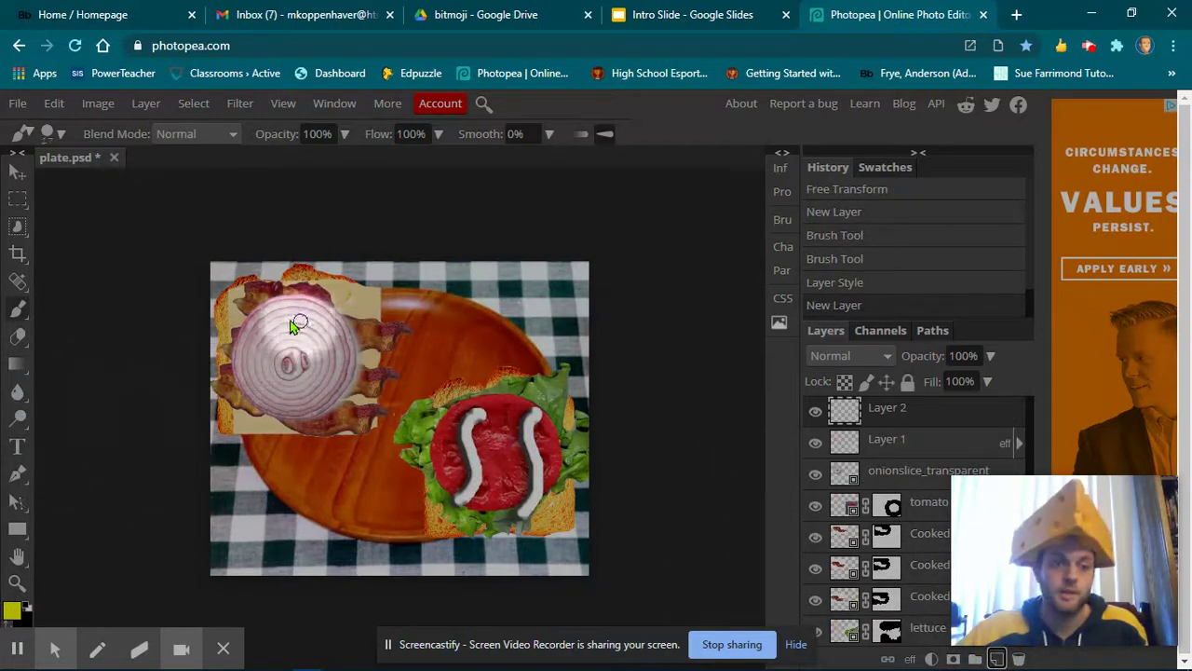
{"action": "mouse_move", "coordinate": [259, 300]}
{"action": "left_mouse_down"}
{"action": "mouse_move", "coordinate": [267, 367]}
{"action": "mouse_move", "coordinate": [238, 410]}
{"action": "left_mouse_up"}
{"action": "mouse_move", "coordinate": [317, 307]}
{"action": "left_mouse_down"}
{"action": "mouse_move", "coordinate": [326, 370]}
{"action": "mouse_move", "coordinate": [302, 424]}
{"action": "left_mouse_up"}
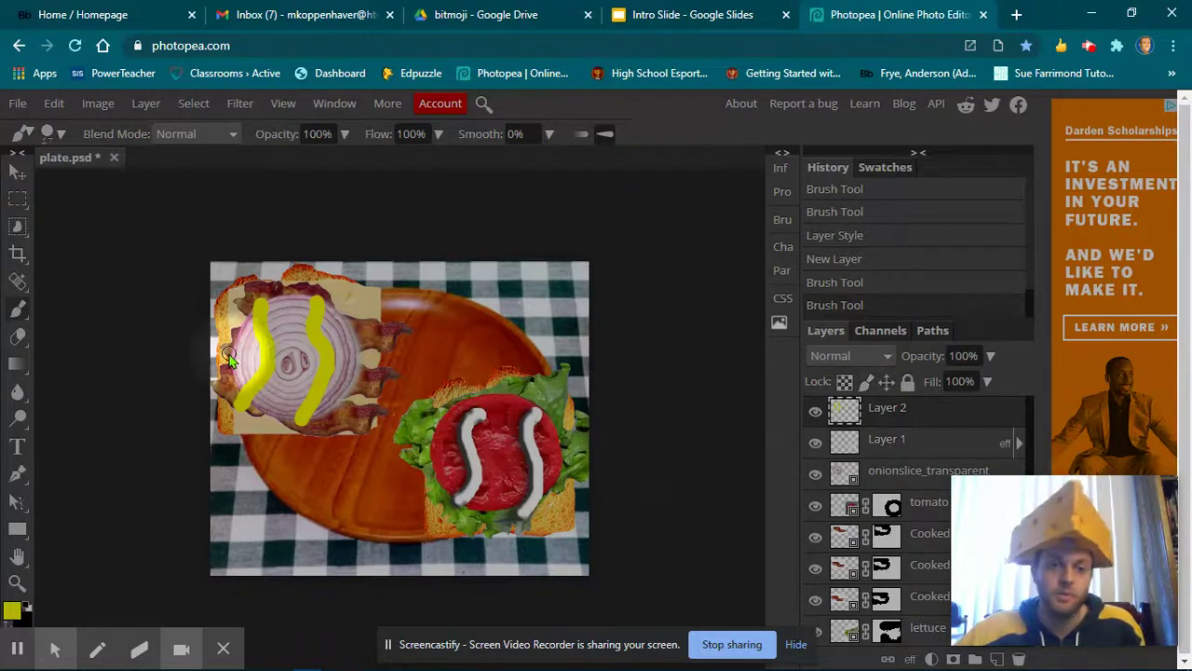
- Apply a Drop Shadow and a Contour effect to the layer with the yellow strokes
{"action": "left_click", "coordinate": [925, 416]}
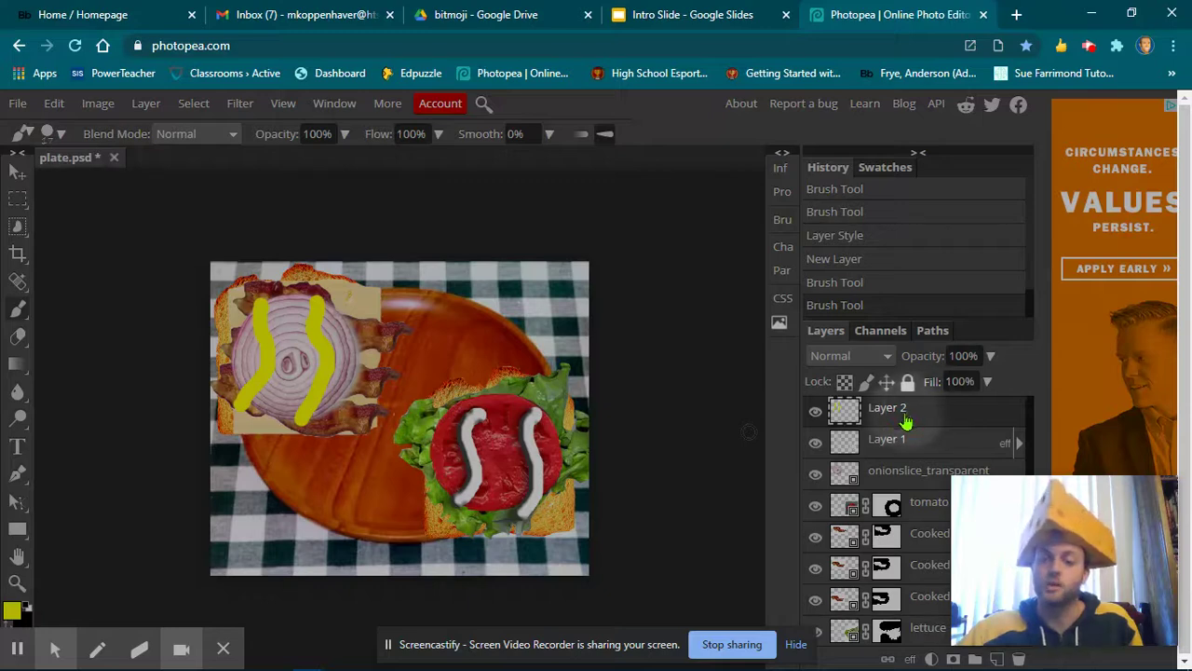
{"action": "left_click", "coordinate": [913, 658]}
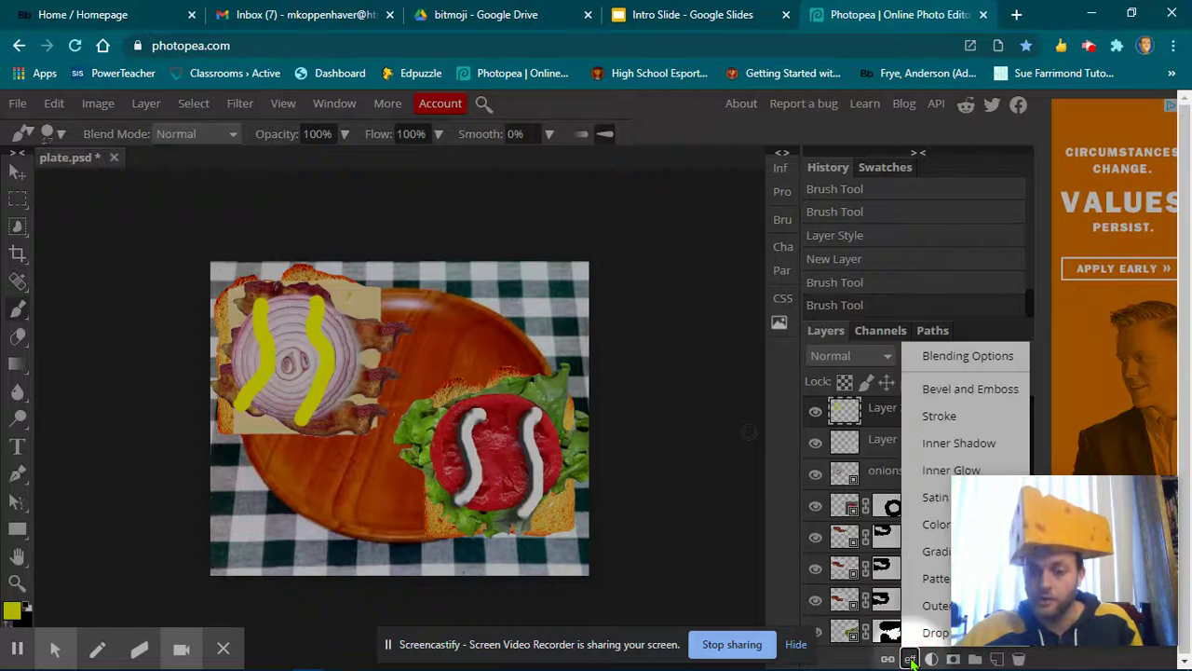
{"action": "left_click", "coordinate": [924, 615]}
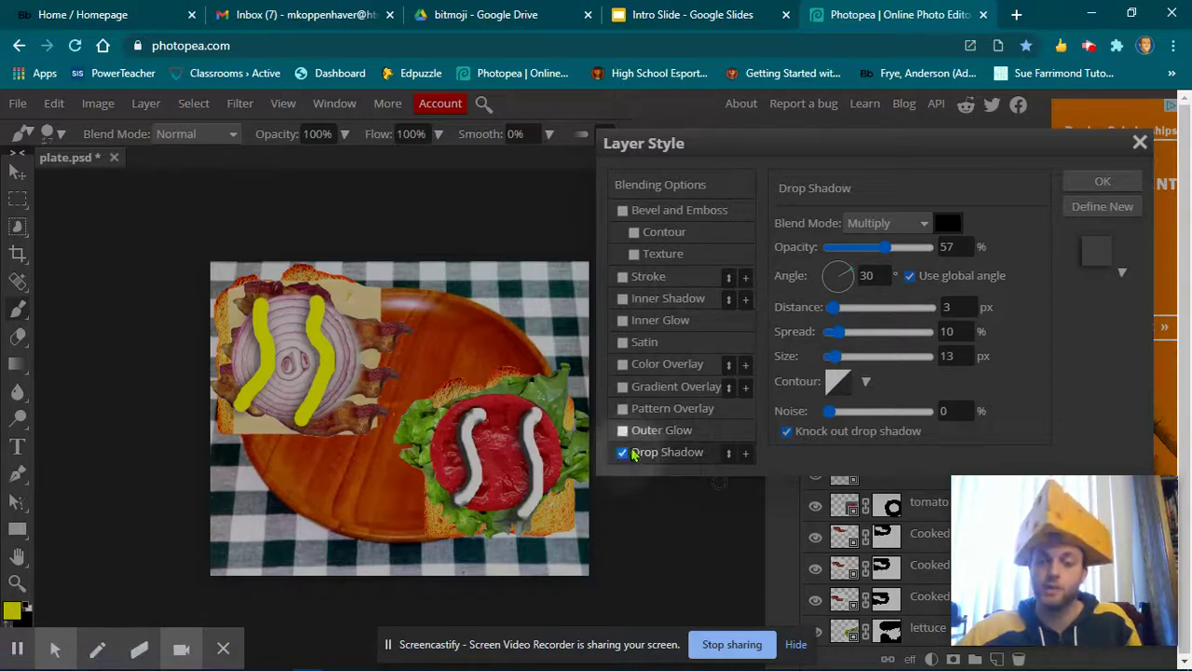
{"action": "left_click", "coordinate": [634, 233]}
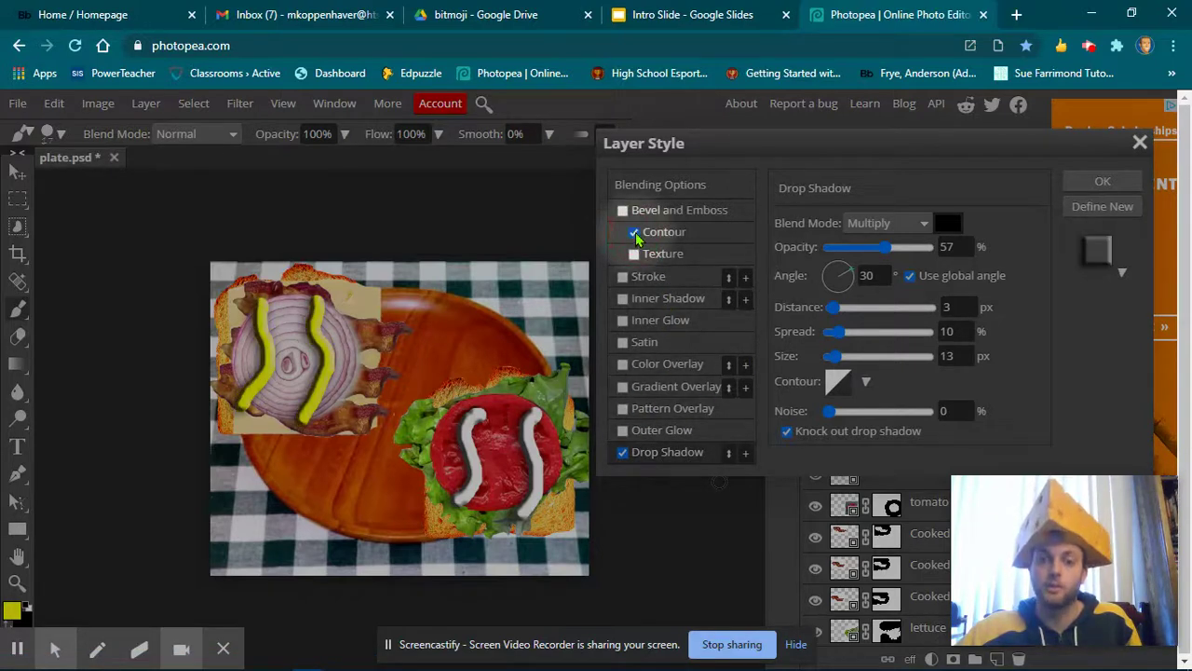
{"action": "left_click", "coordinate": [1103, 182]}
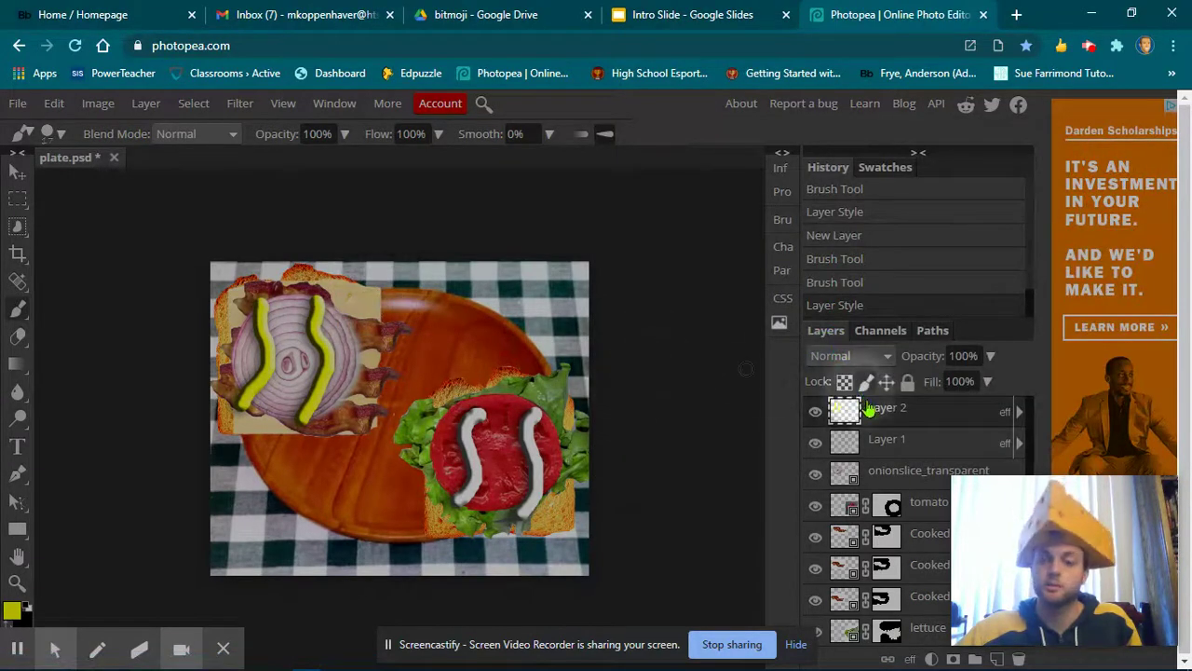
- Rename the yellow strokes' layer as Mustard and the white strokes' layer as Mayo
{"action": "left_click", "coordinate": [885, 415]}
{"action": "double_click", "coordinate": [885, 410]}
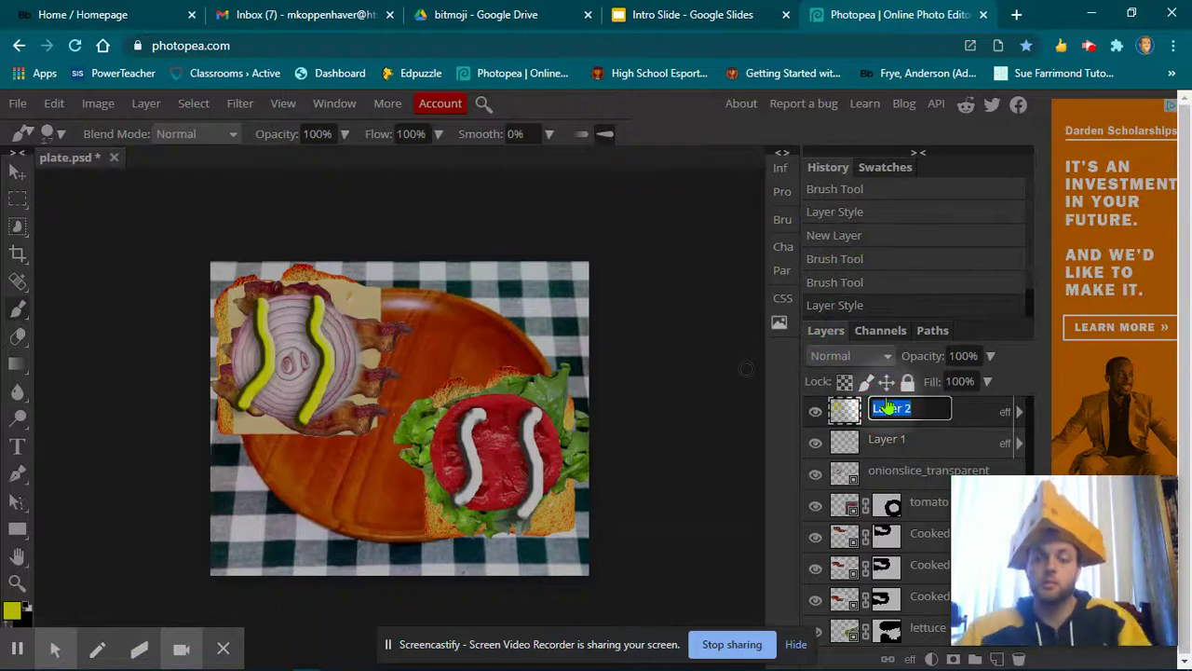
{"action": "type", "text": "Mustar"}
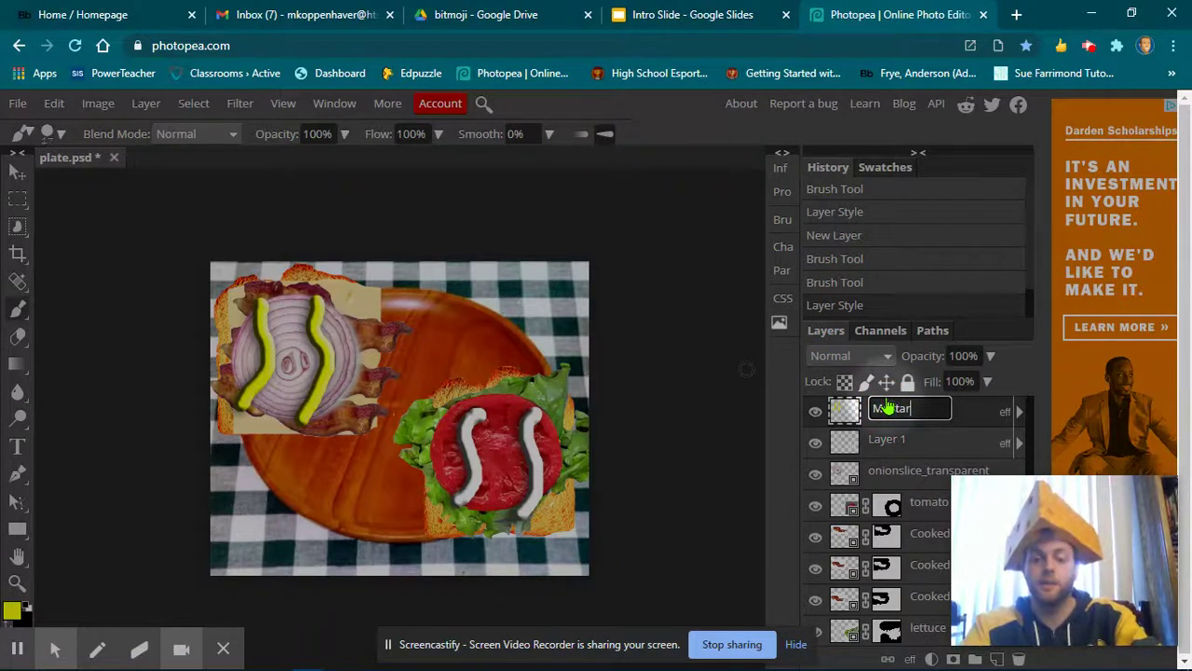
{"action": "type", "text": "d"}
{"action": "left_click", "coordinate": [889, 439]}
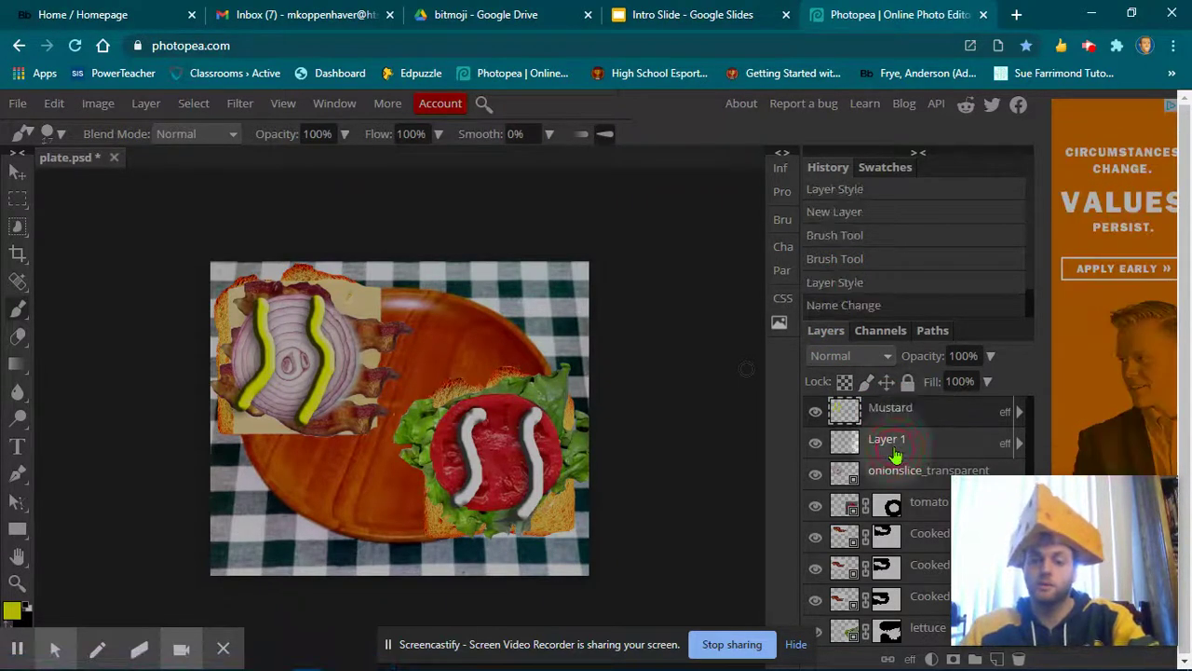
{"action": "double_click", "coordinate": [892, 442]}
{"action": "type", "text": "Mayo"}
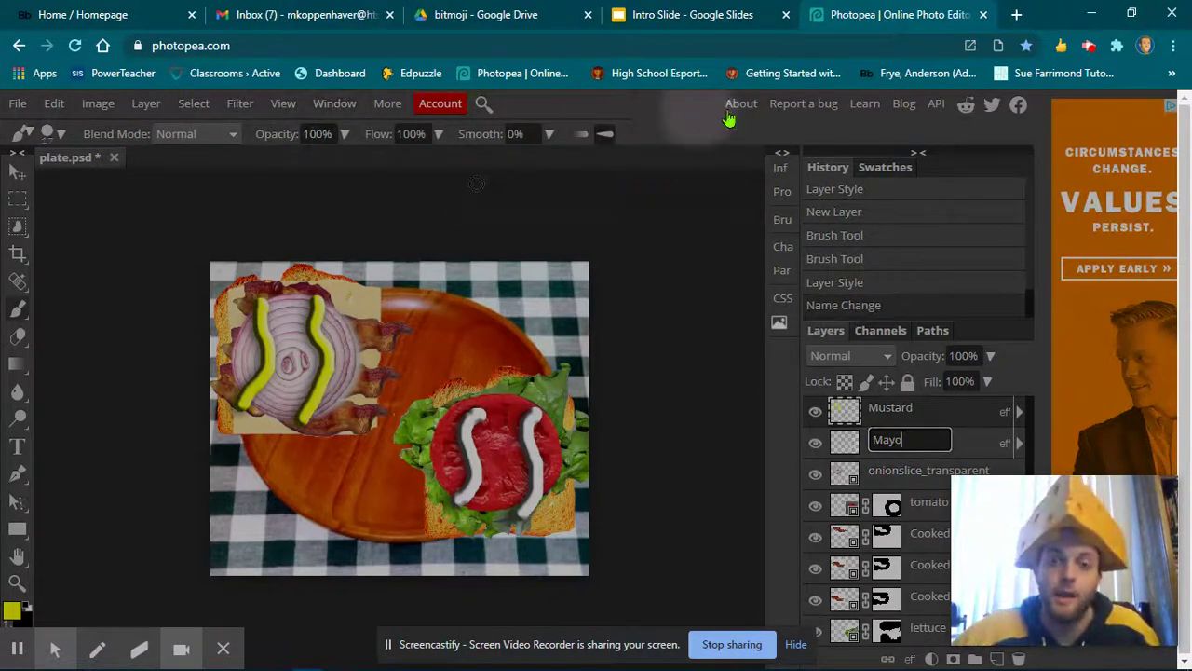
- Commit the Mayo layer name and switch to the Move tool
{"action": "left_click", "coordinate": [17, 170]}
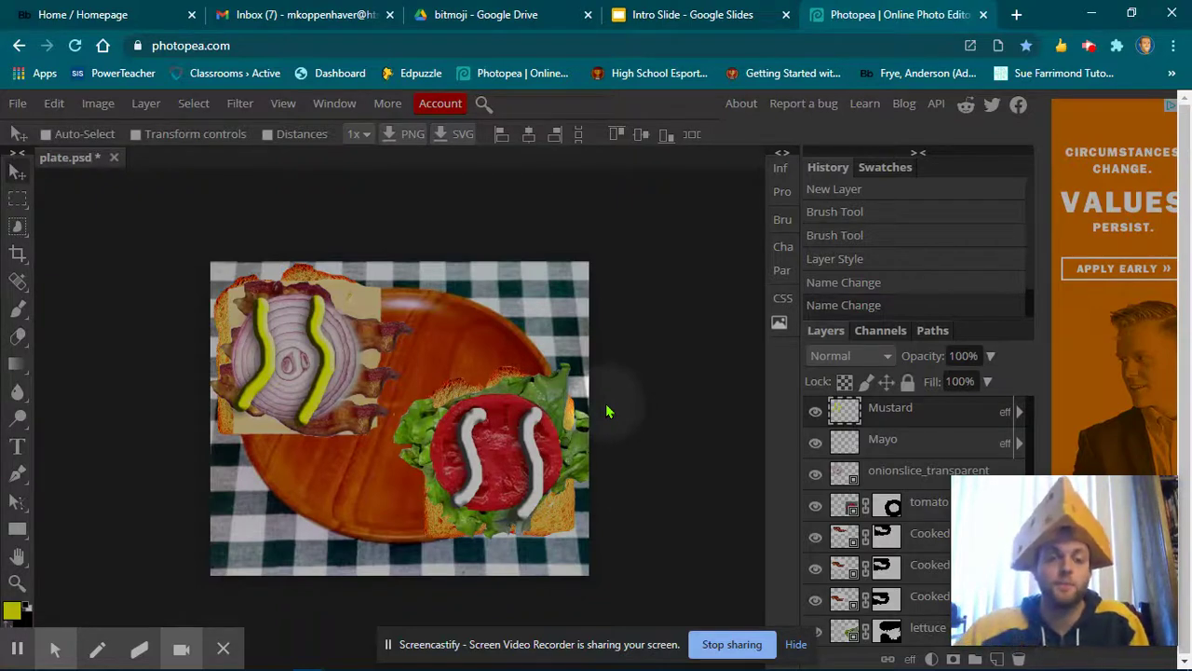
{"action": "left_click_drag", "start_coordinate": [357, 300], "coordinate": [317, 331]}
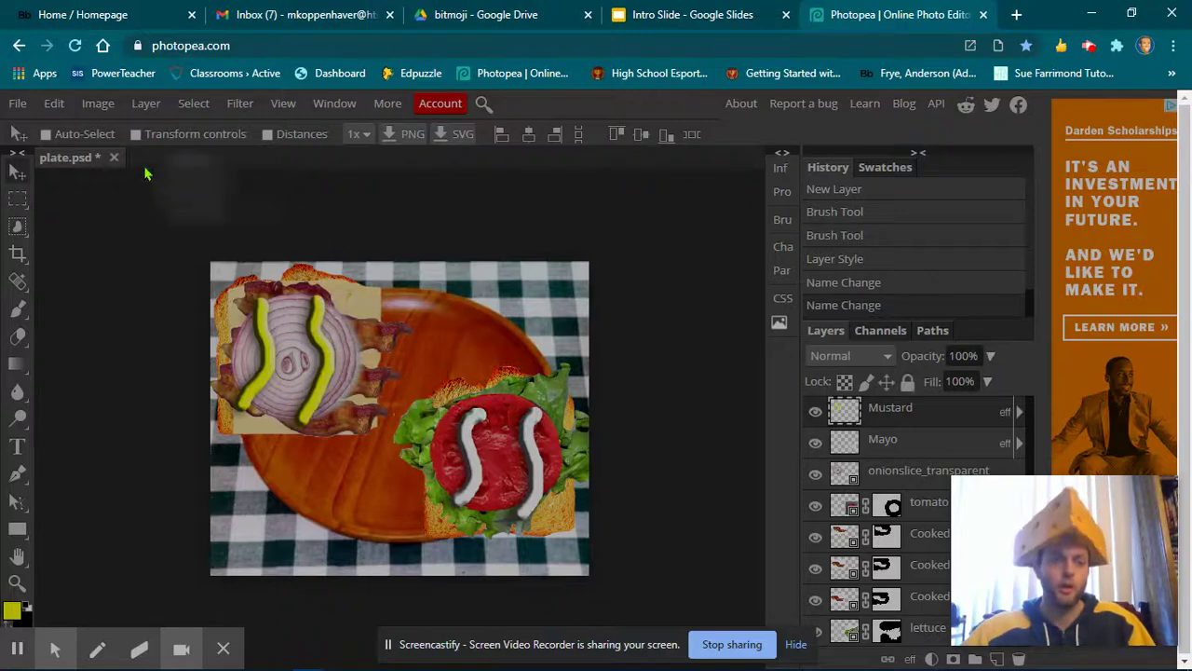
- Export the sandwich composite as a JPG at 434 × 360 px with 70% quality and save the file
{"action": "left_click", "coordinate": [18, 106]}
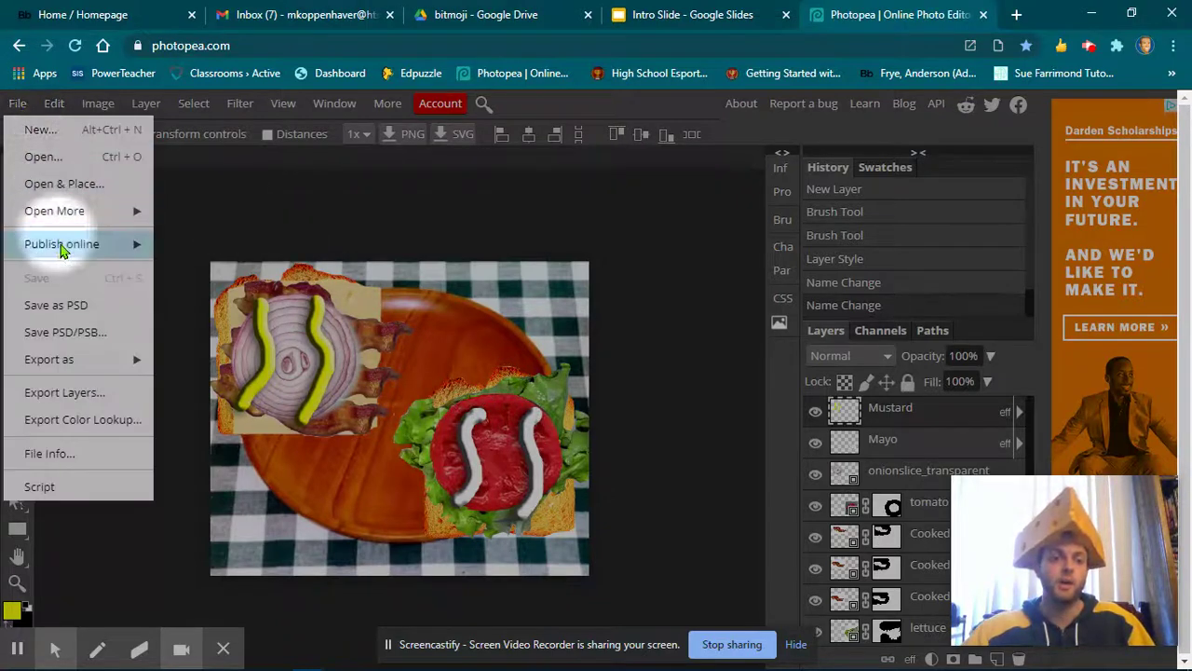
{"action": "mouse_move", "coordinate": [68, 361]}
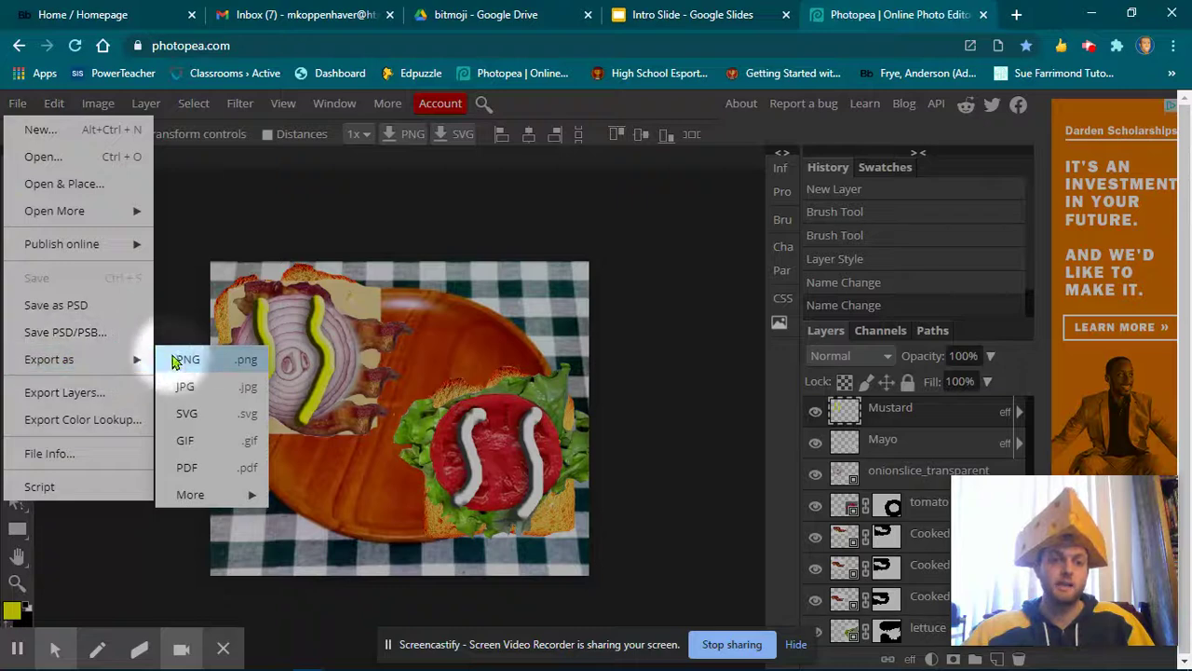
{"action": "left_click", "coordinate": [185, 388]}
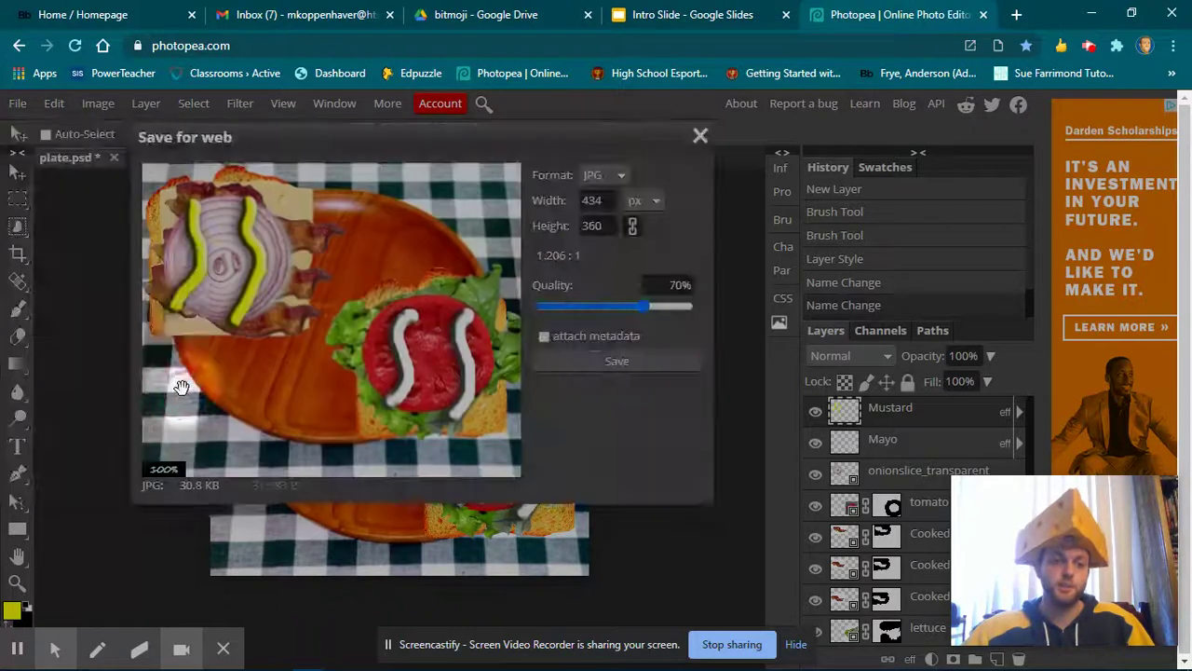
{"action": "left_click", "coordinate": [579, 360]}
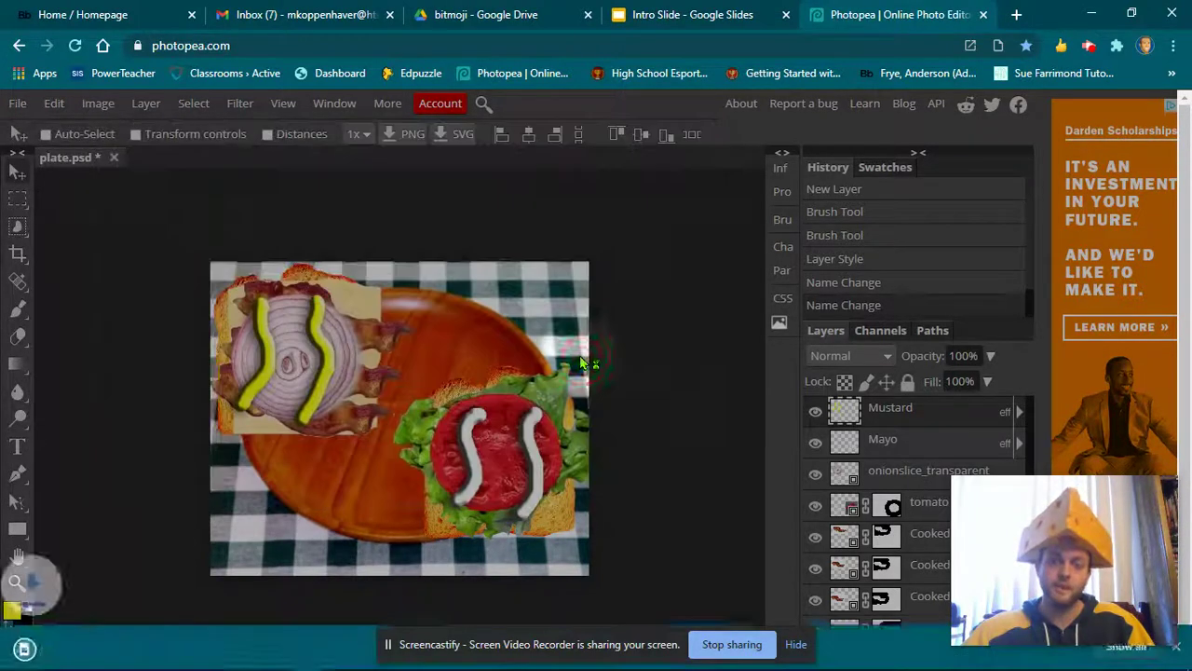
{"action": "left_click", "coordinate": [795, 643]}
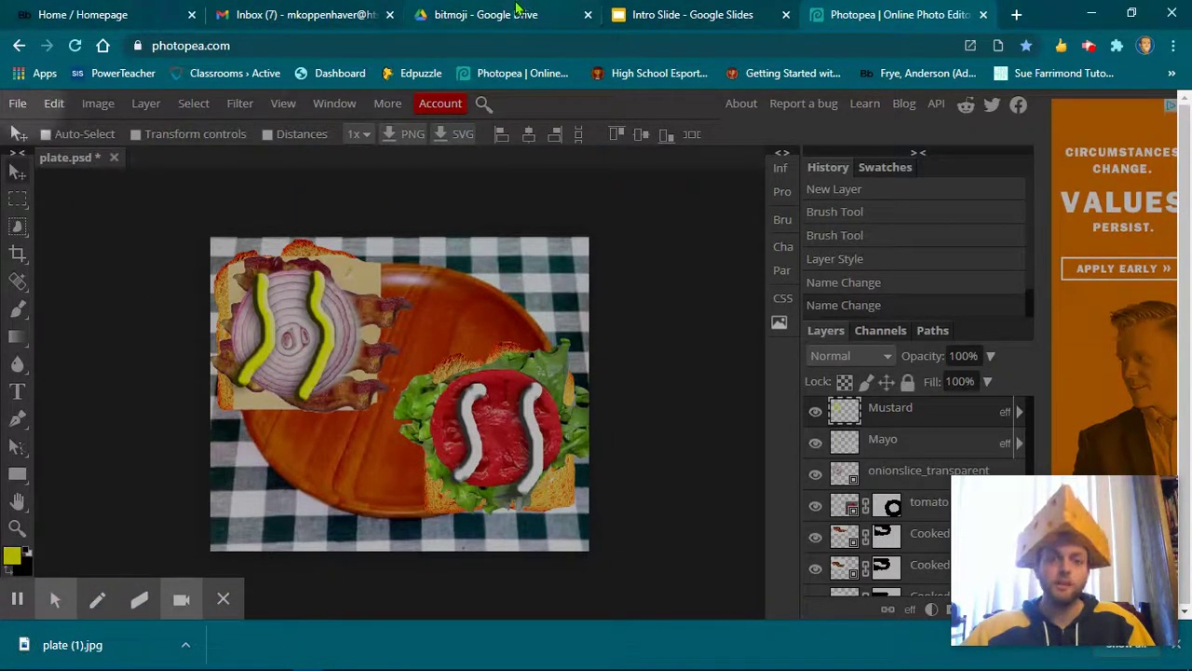